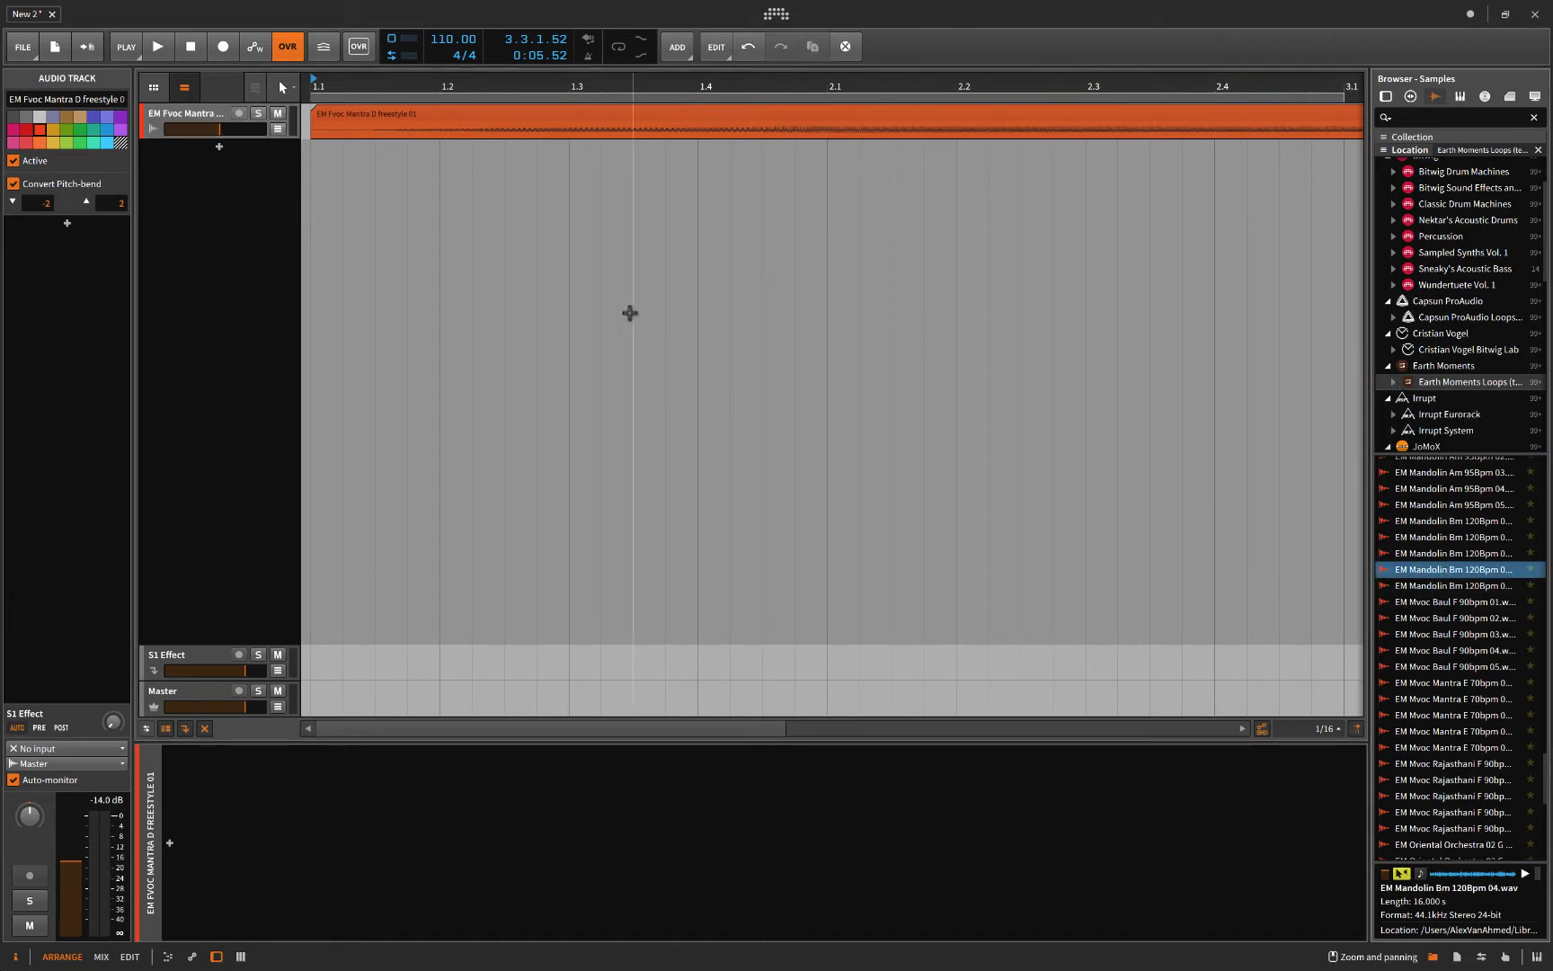
Step: Hide the Browser and Inspector panels and play through the EM Fvoc Mantra D freestyle 01 clip
{"action": "key", "text": "b"}
{"action": "key", "text": "i"}
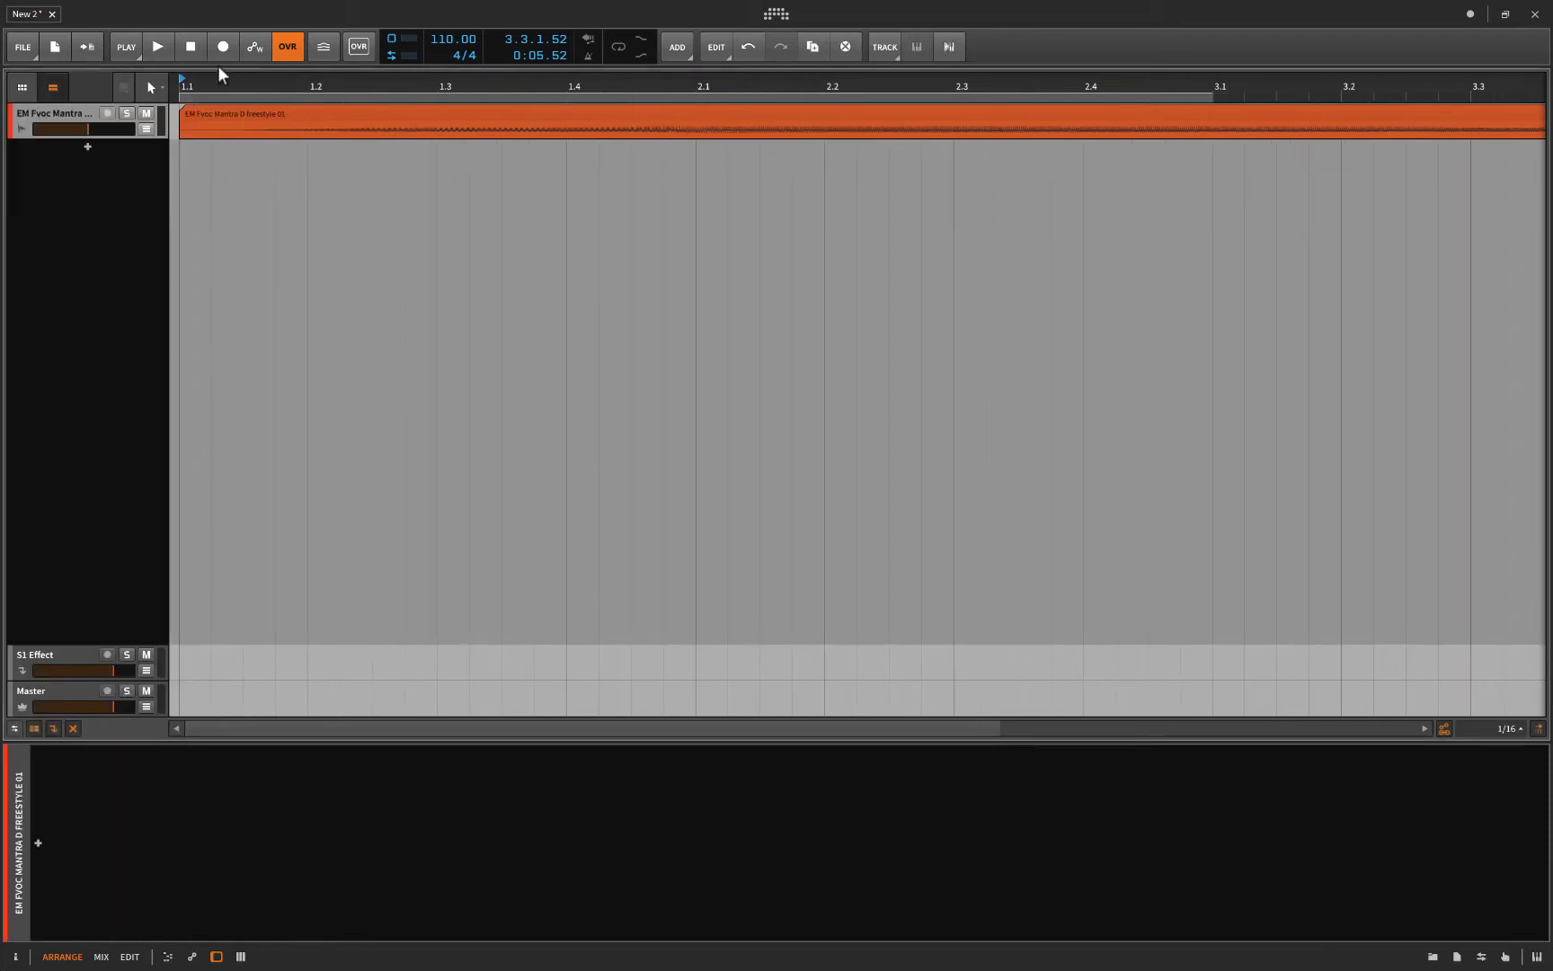
{"action": "key", "text": "space"}
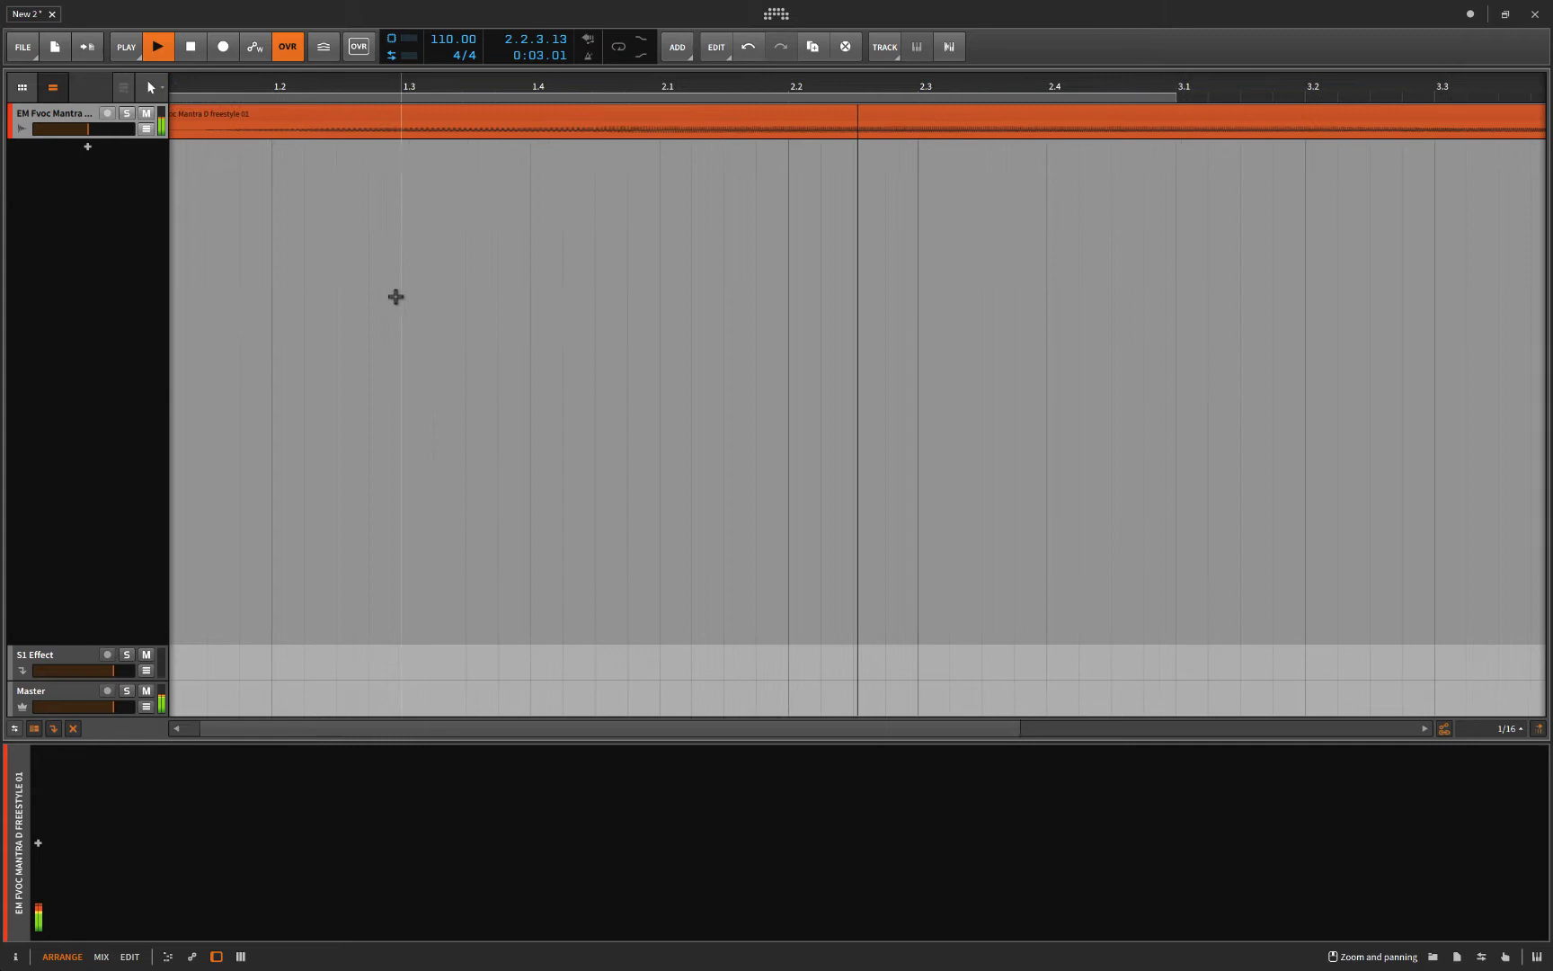
{"action": "scroll", "coordinate": [396, 297], "scroll_direction": "down", "scroll_amount": 4}
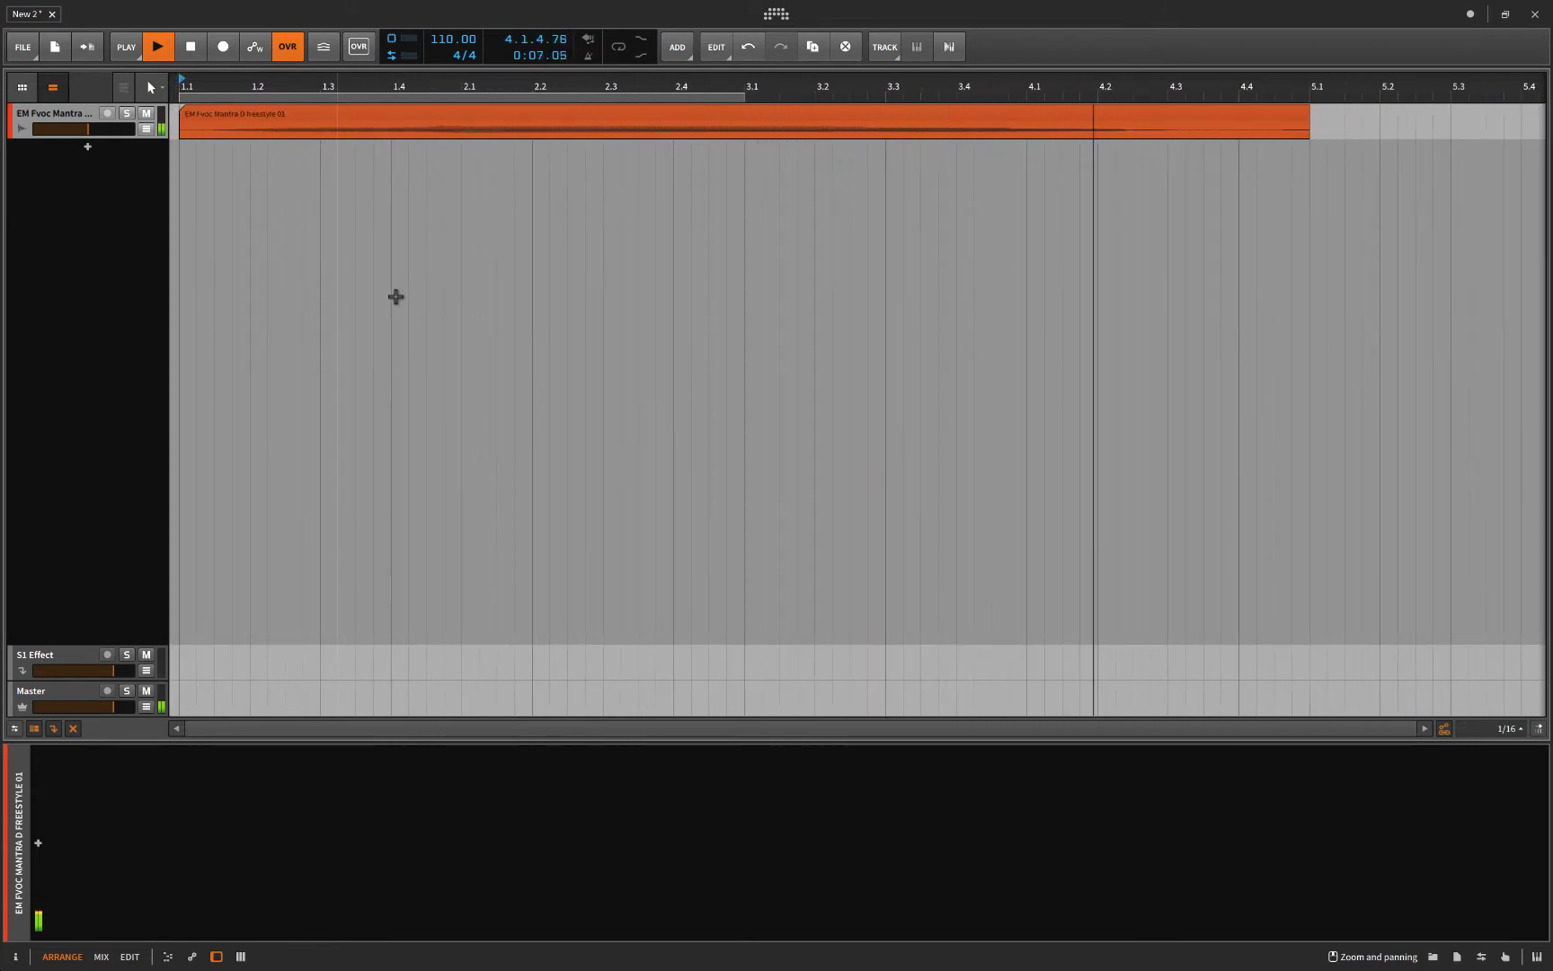
{"action": "key", "text": "space"}
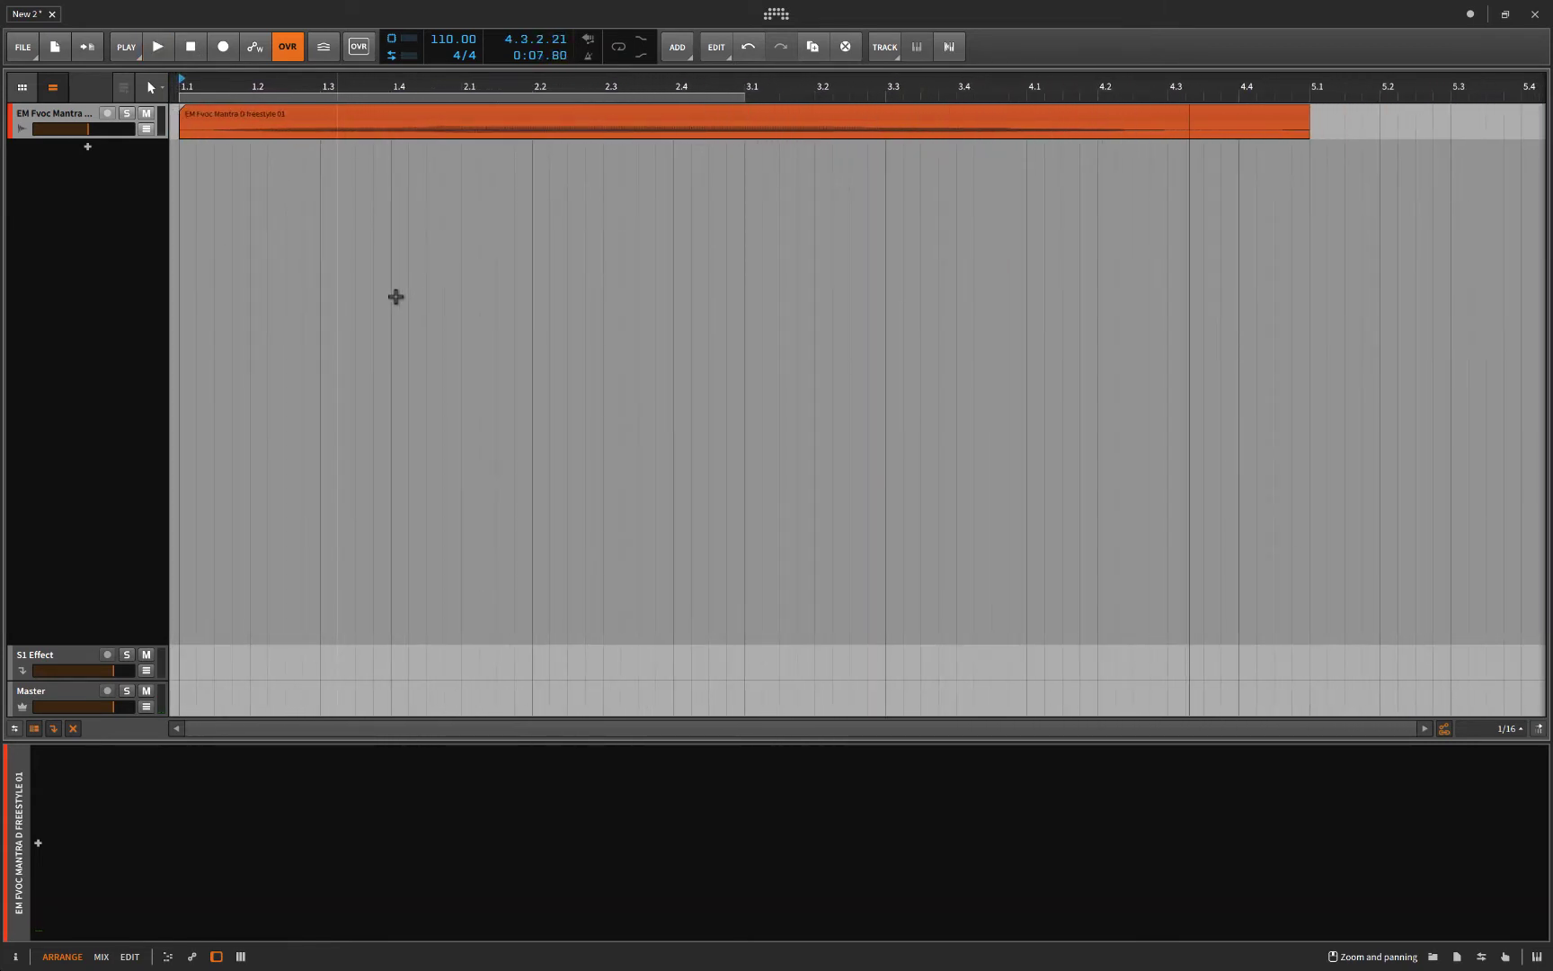
Step: Rewind, add a new audio track, and mute the EM Fvoc Mantra D freestyle 01 track
{"action": "left_click", "coordinate": [189, 48]}
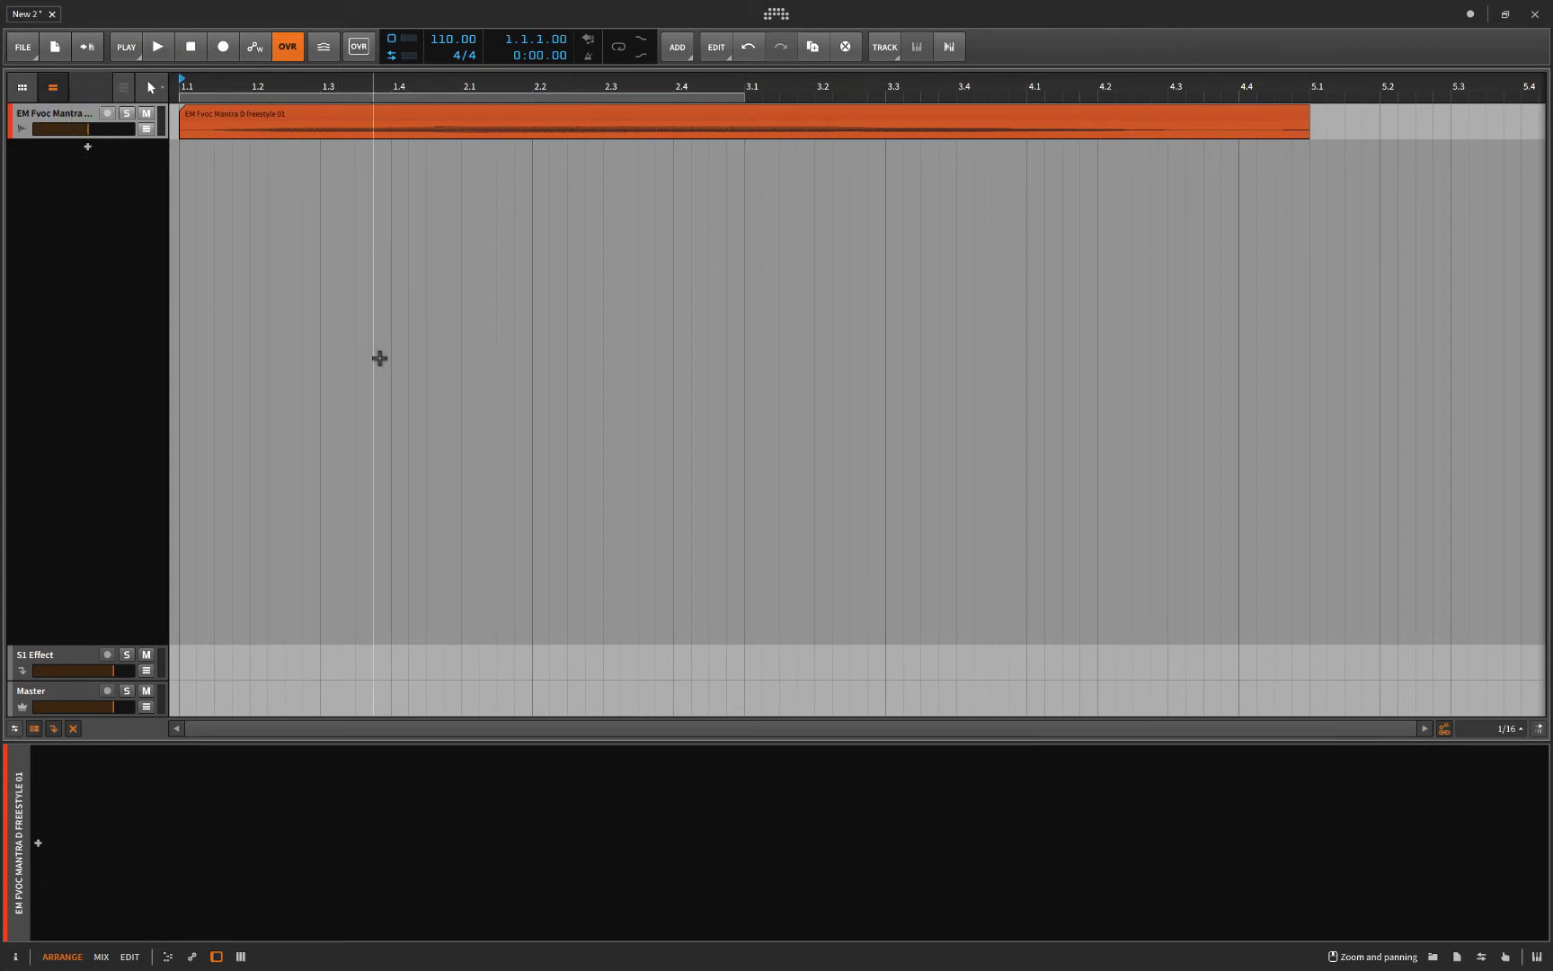
{"action": "key", "text": "ctrl+shift+t"}
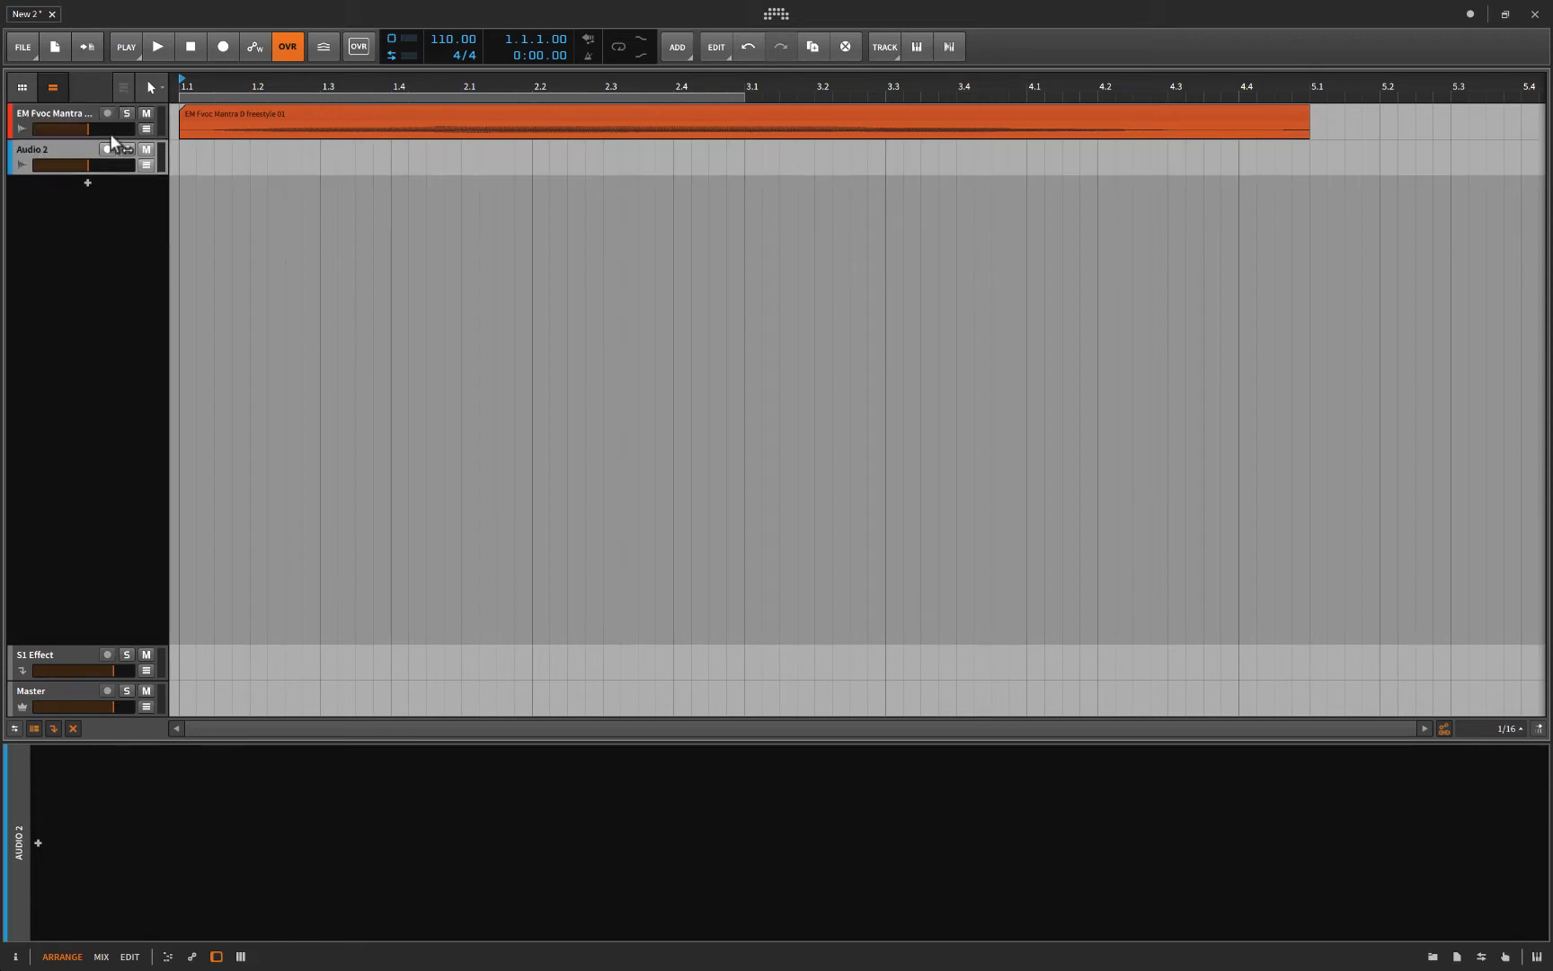
{"action": "left_click", "coordinate": [146, 114]}
Step: Insert Bitwig's DC Offset device on the Audio 2 track
{"action": "left_click", "coordinate": [33, 844]}
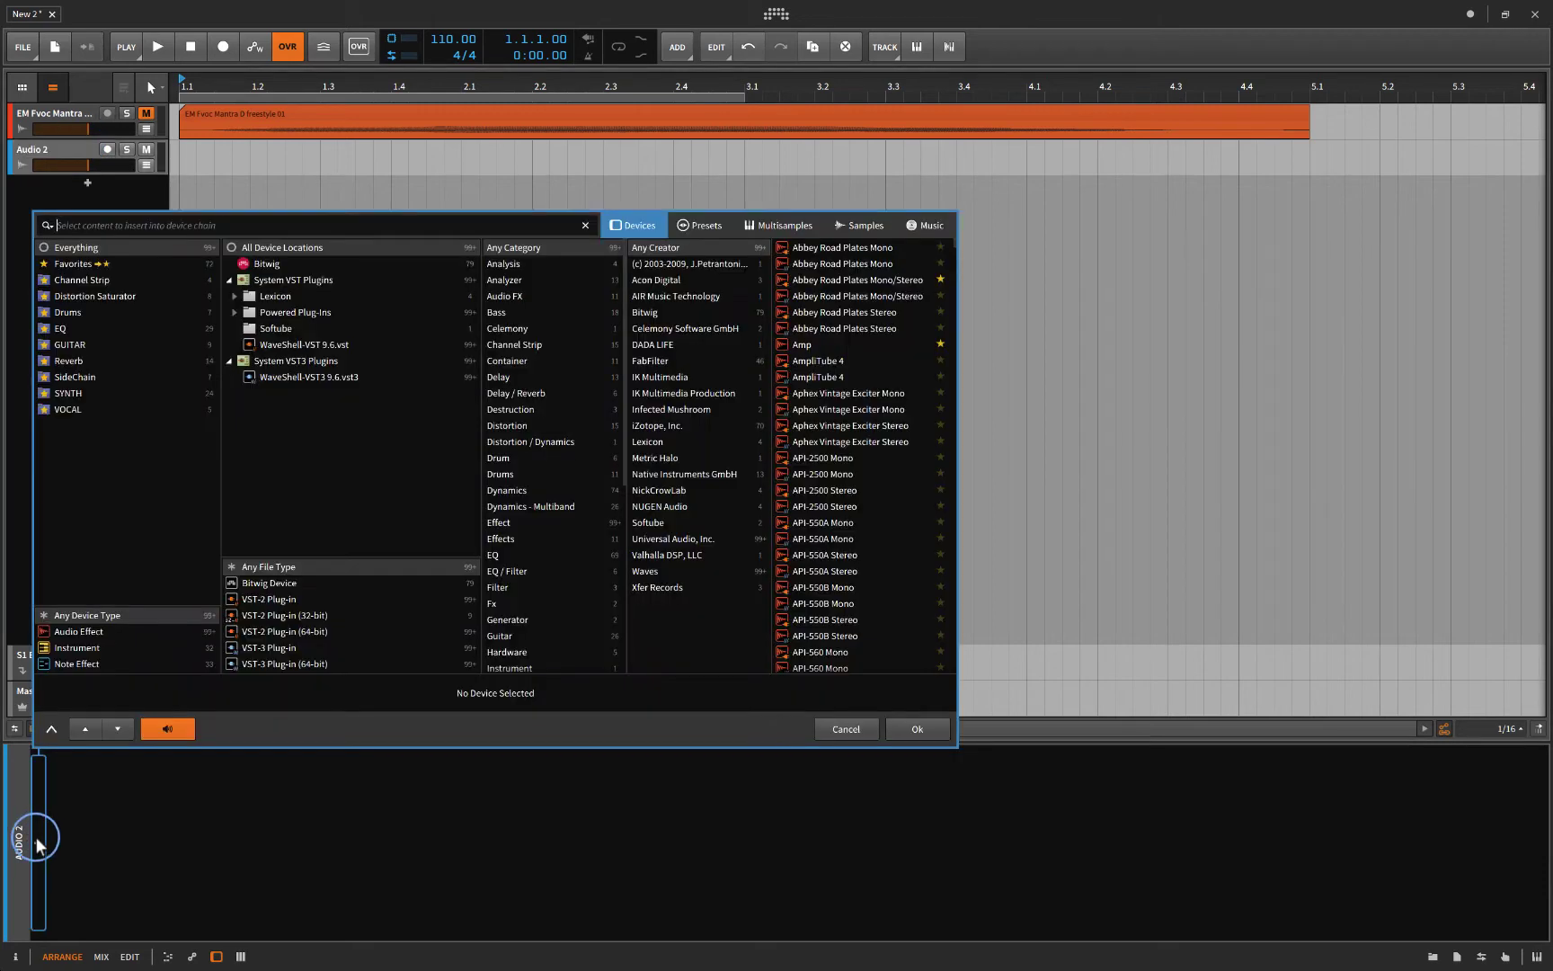
{"action": "left_click", "coordinate": [279, 264]}
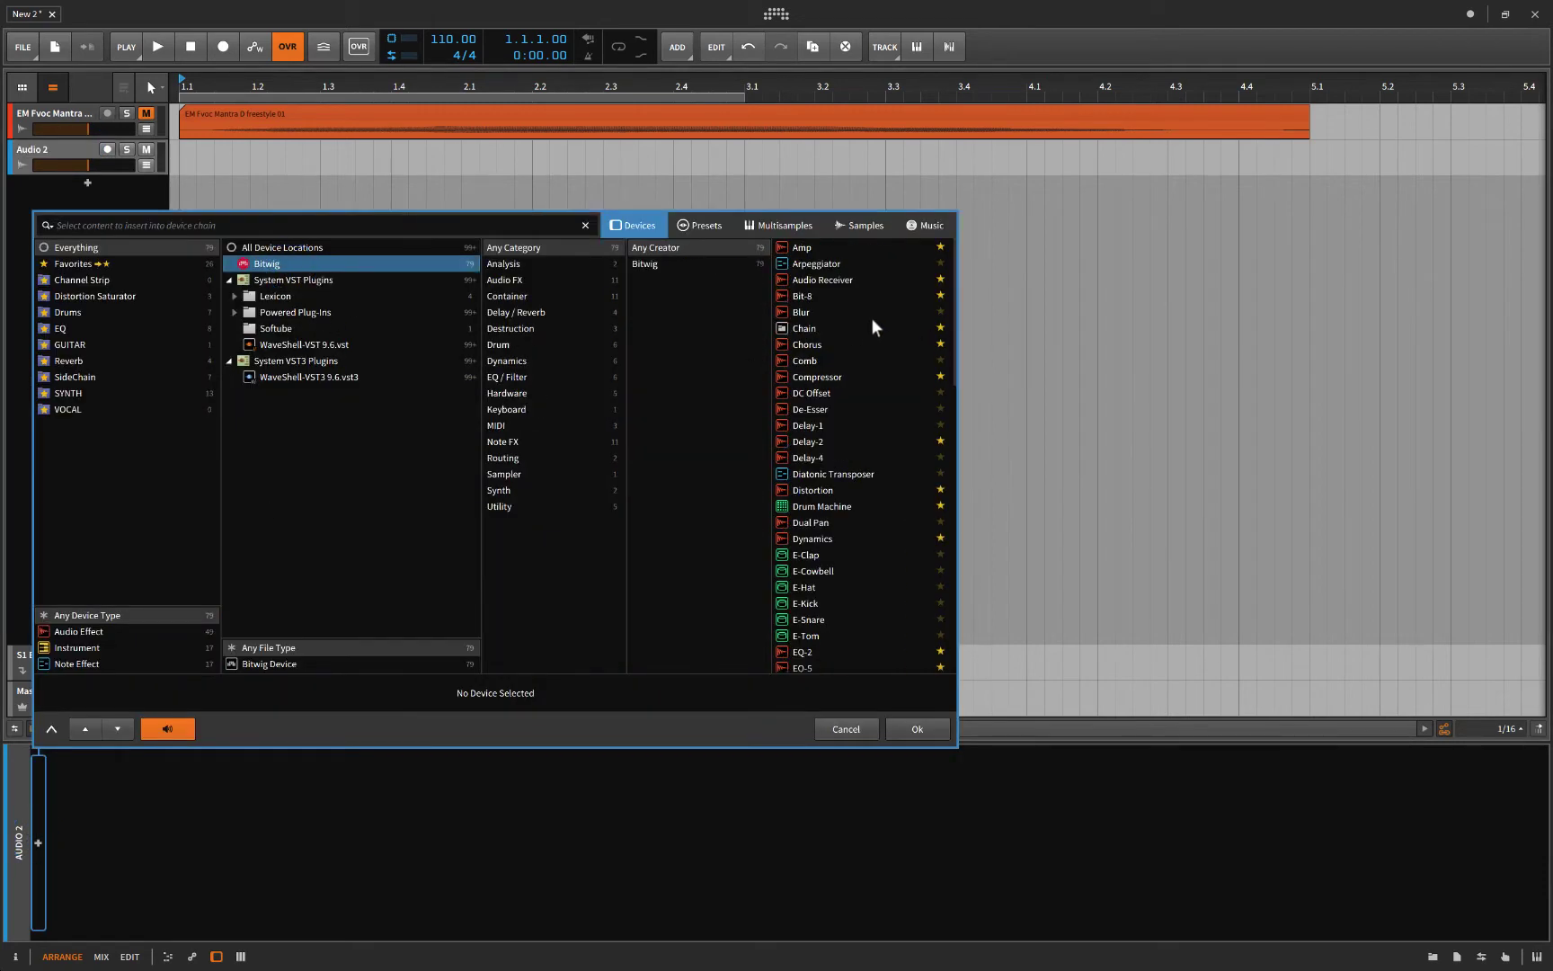
{"action": "left_click", "coordinate": [835, 396]}
{"action": "left_click", "coordinate": [930, 726]}
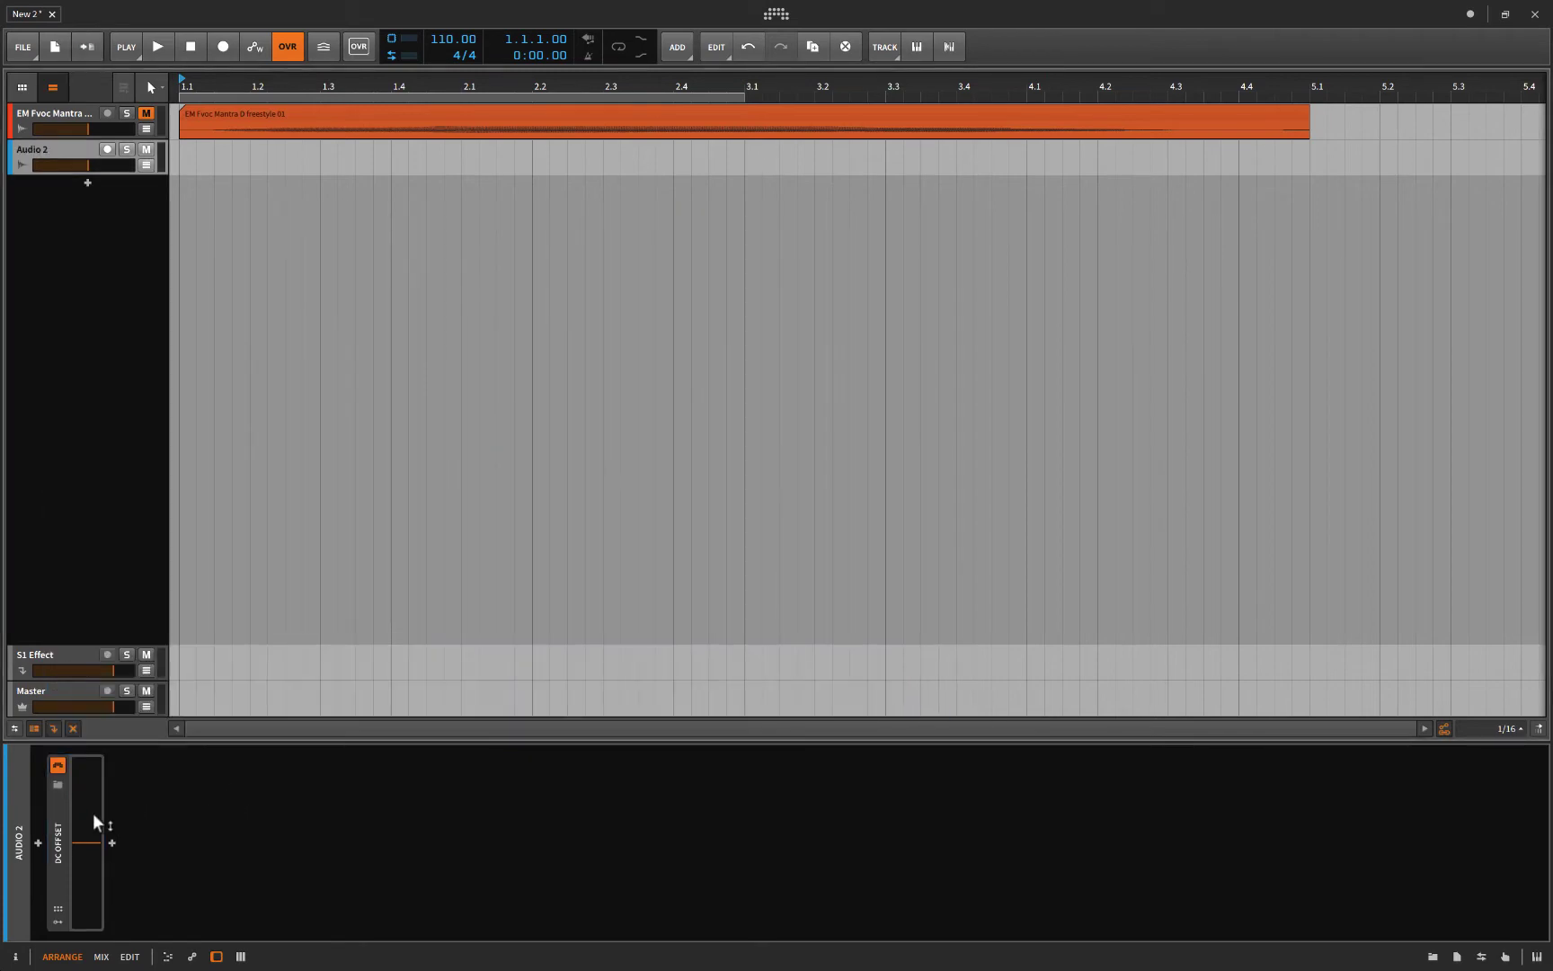
Step: Try several DC offset values, resetting in between, and finish at -0.367
{"action": "mouse_move", "coordinate": [88, 847]}
{"action": "left_mouse_down"}
{"action": "mouse_move", "coordinate": [87, 868]}
{"action": "mouse_move", "coordinate": [88, 775]}
{"action": "mouse_move", "coordinate": [87, 845]}
{"action": "left_mouse_up"}
{"action": "double_click", "coordinate": [87, 841]}
{"action": "left_click_drag", "start_coordinate": [87, 845], "coordinate": [87, 811]}
{"action": "double_click", "coordinate": [99, 807]}
{"action": "mouse_move", "coordinate": [83, 842]}
{"action": "left_mouse_down"}
{"action": "mouse_move", "coordinate": [86, 908]}
{"action": "mouse_move", "coordinate": [87, 856]}
{"action": "left_mouse_up"}
Step: Add an Audio Rate modulator to DC Offset and map it to the offset
{"action": "left_click", "coordinate": [58, 923]}
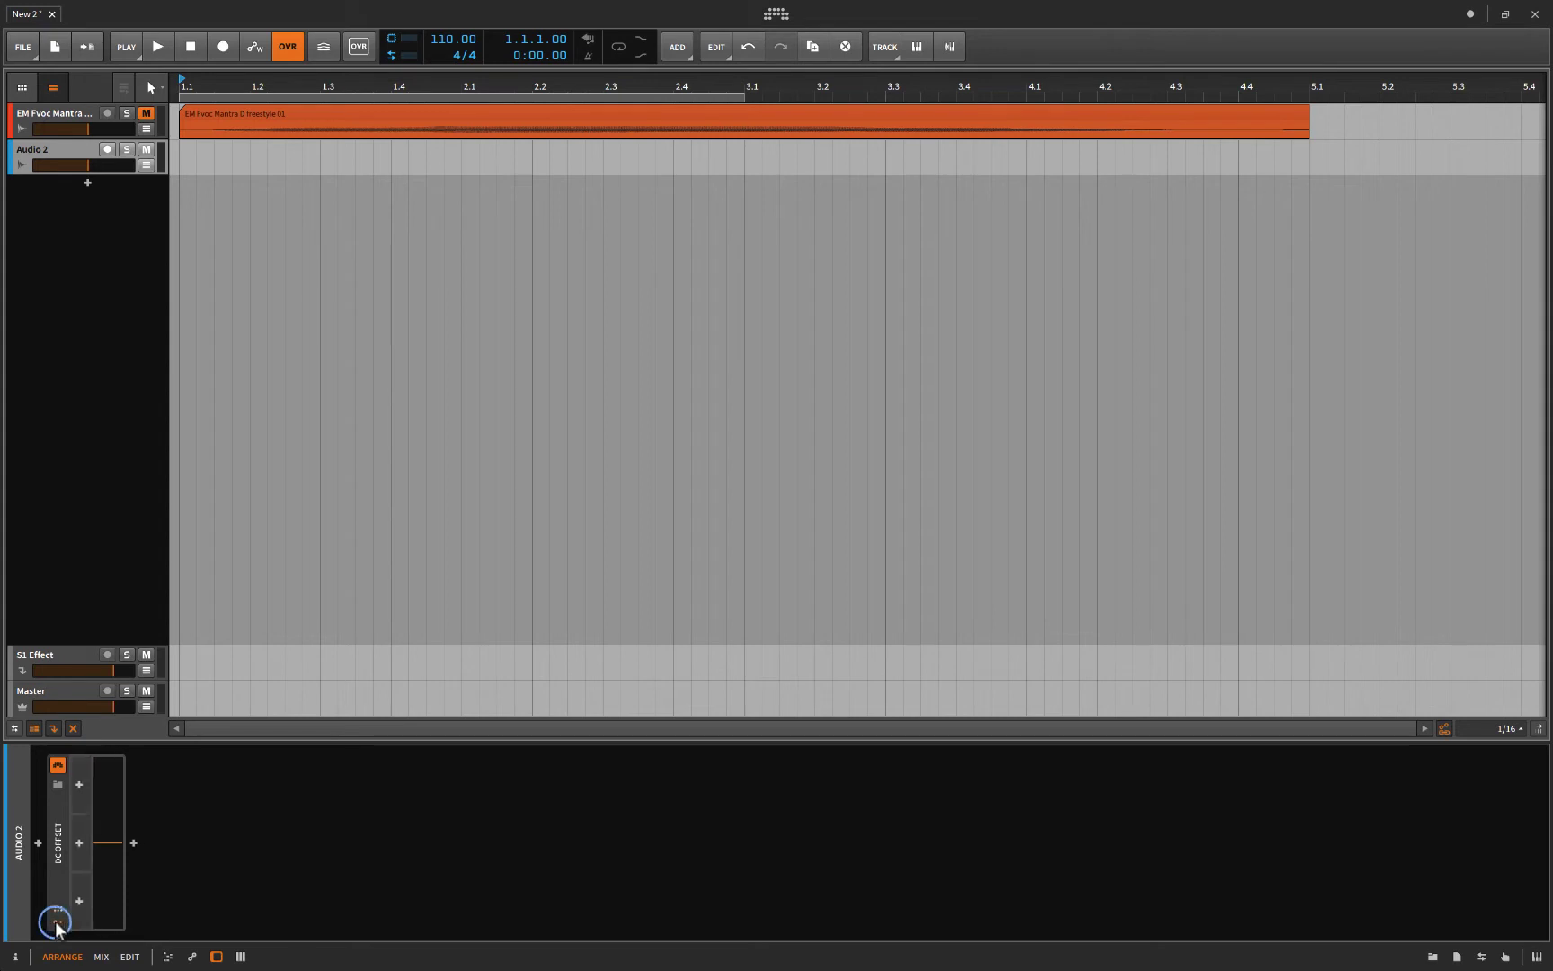
{"action": "left_click", "coordinate": [83, 785]}
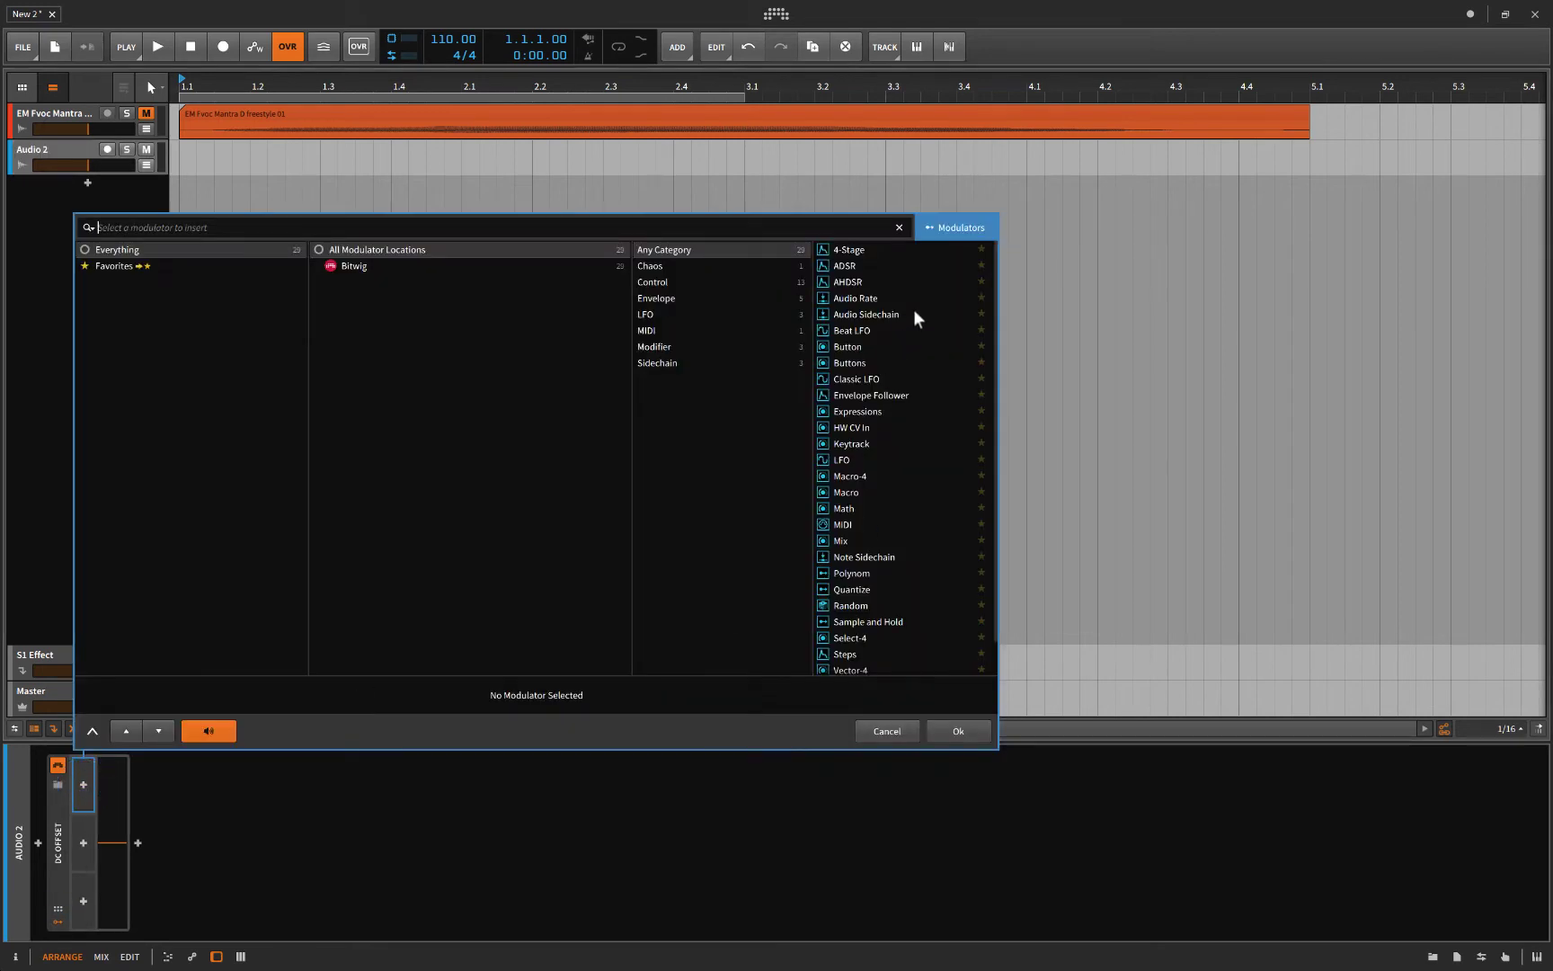
{"action": "left_click", "coordinate": [846, 300]}
{"action": "left_click", "coordinate": [955, 730]}
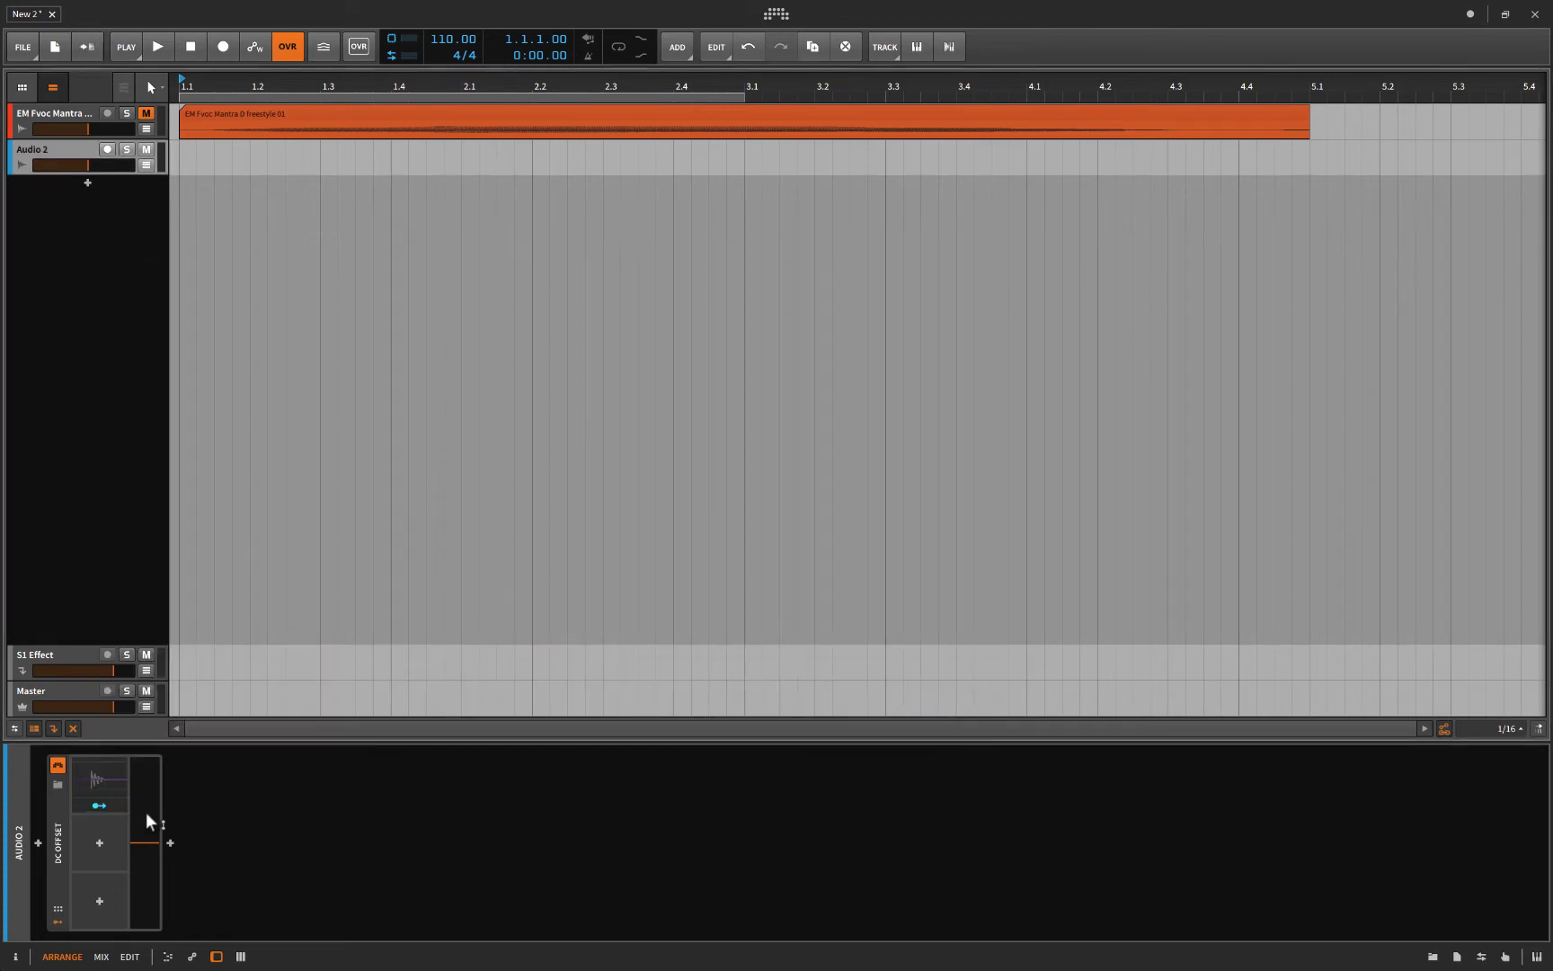
{"action": "left_click", "coordinate": [120, 790]}
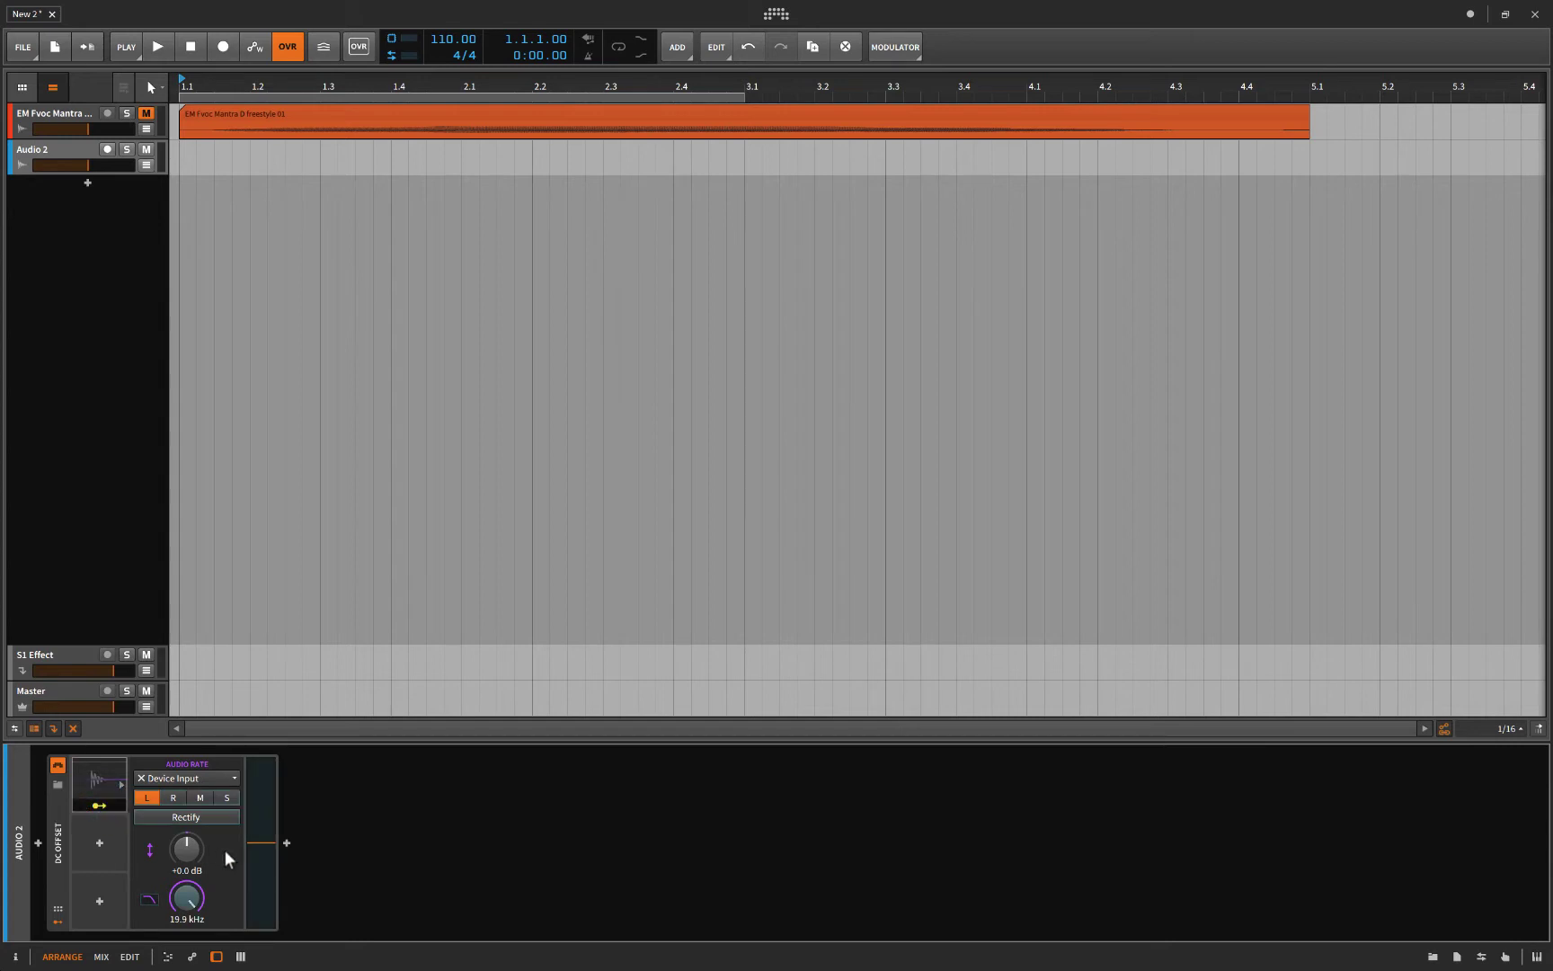
{"action": "left_click", "coordinate": [256, 843]}
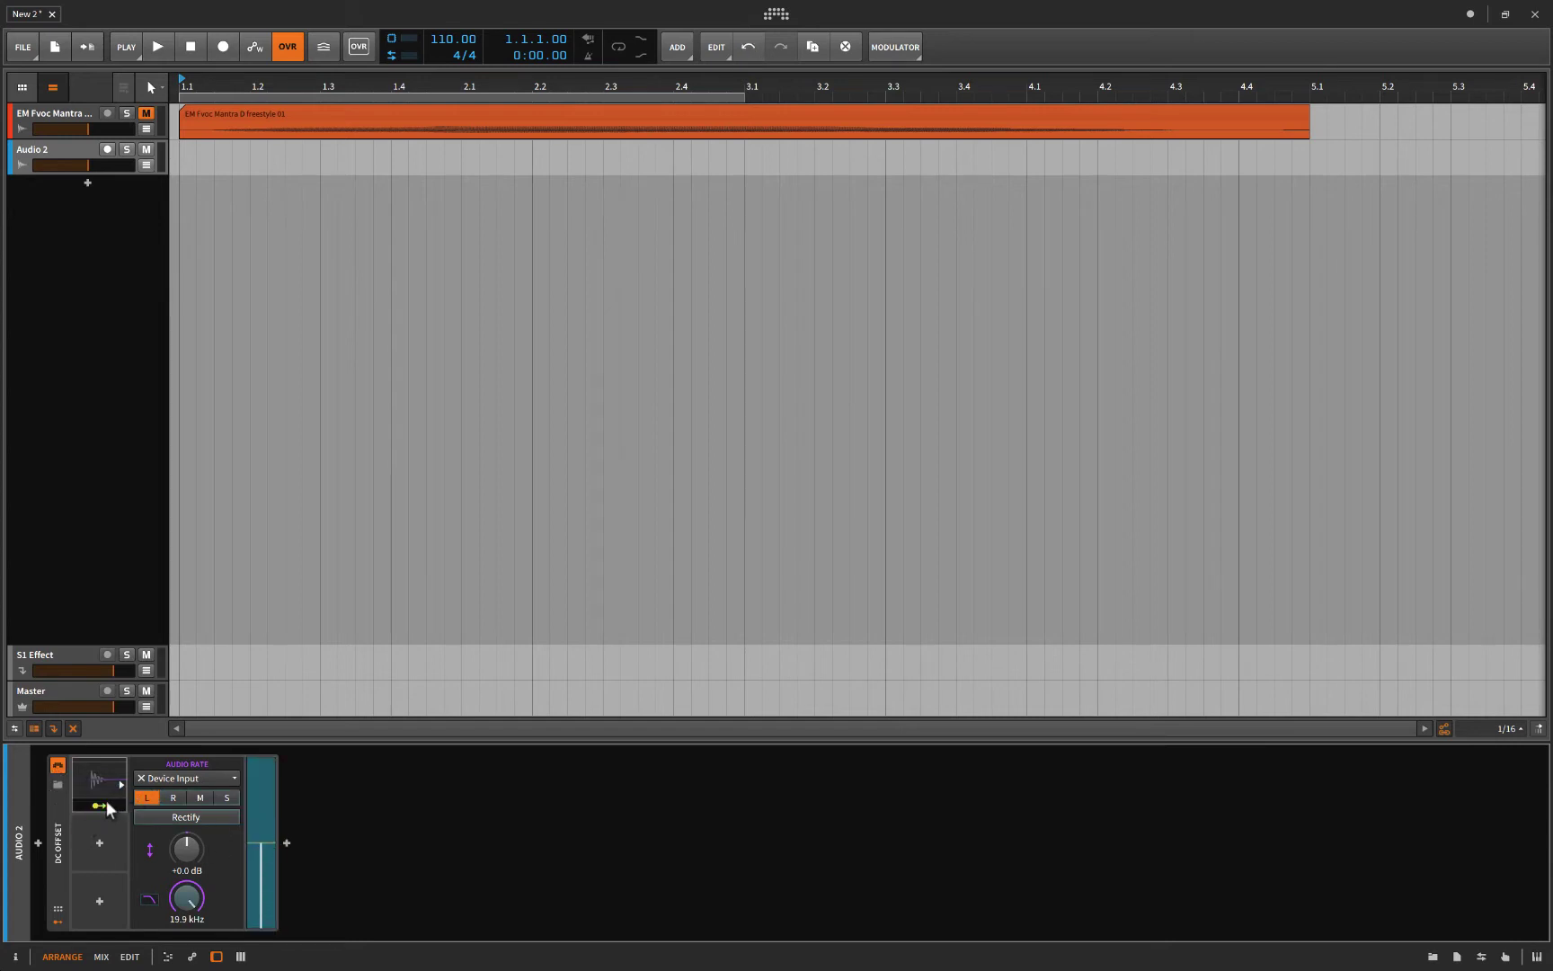
Step: Feed the Audio Rate modulator from the EM Fvoc Mantra D freestyle 01 track's pre-fader signal
{"action": "left_click", "coordinate": [173, 779]}
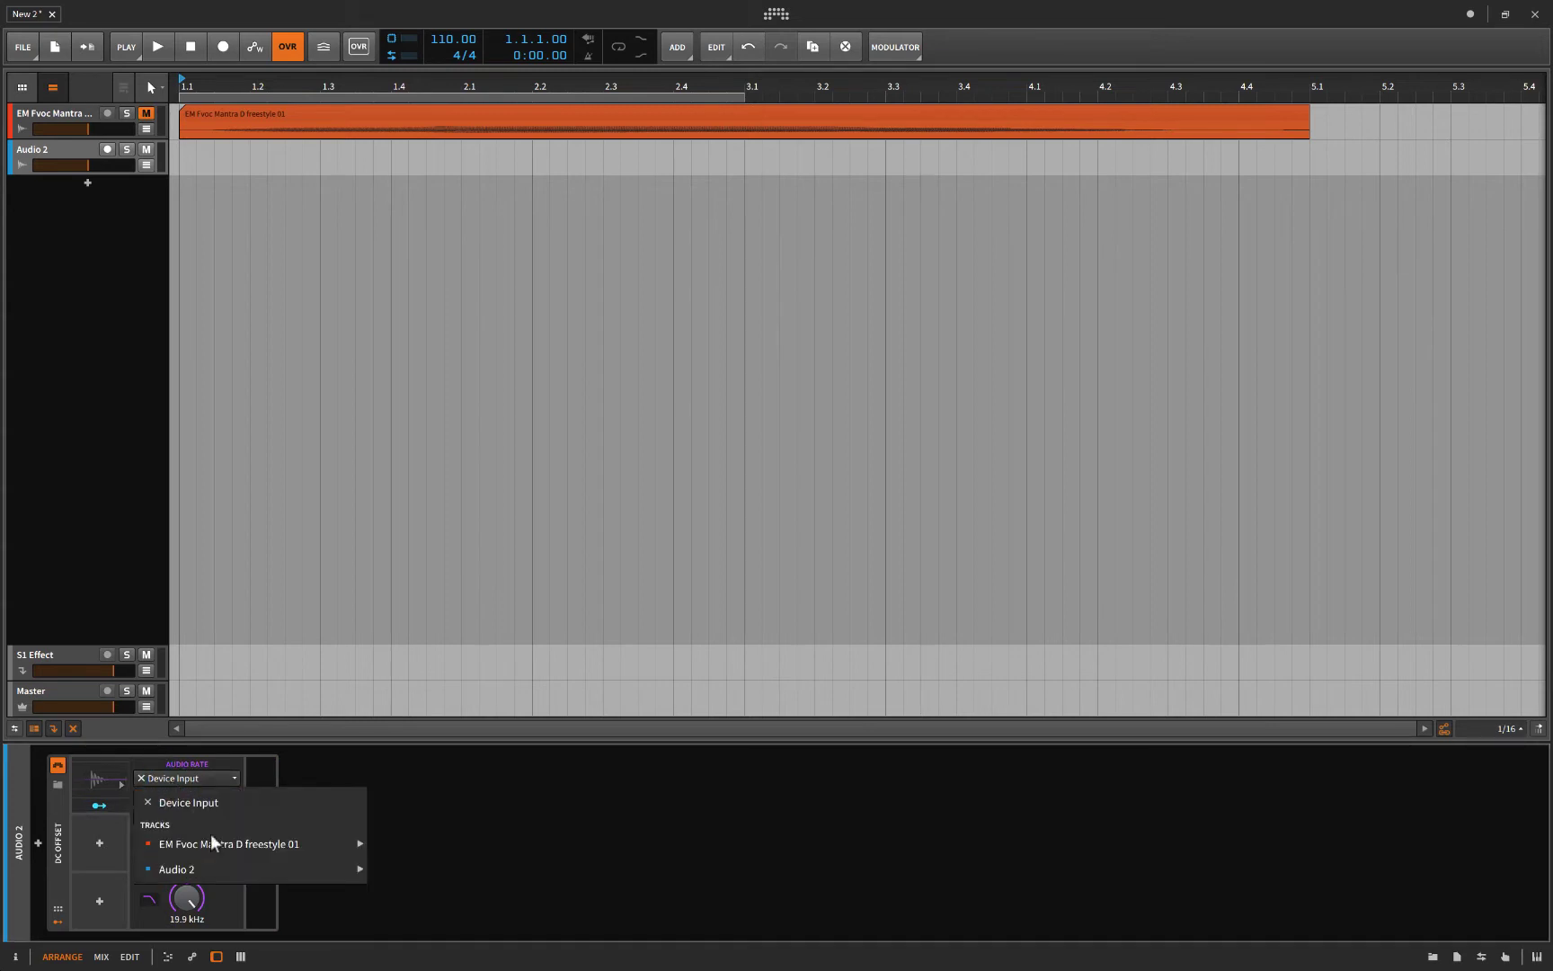
{"action": "mouse_move", "coordinate": [249, 850]}
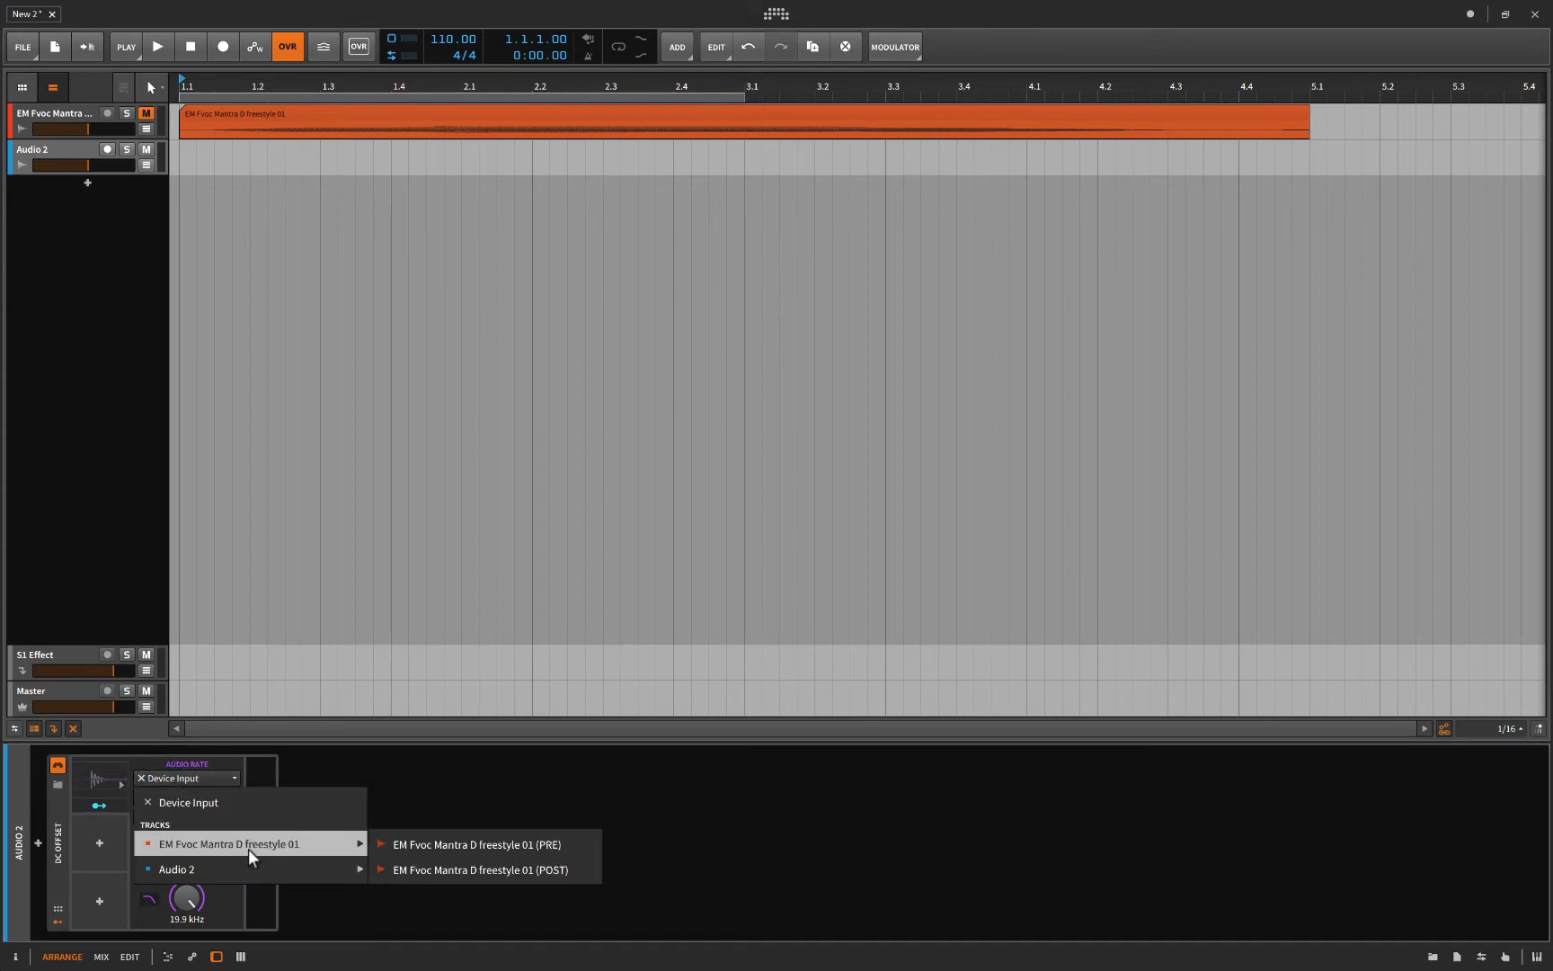
{"action": "left_click", "coordinate": [416, 847]}
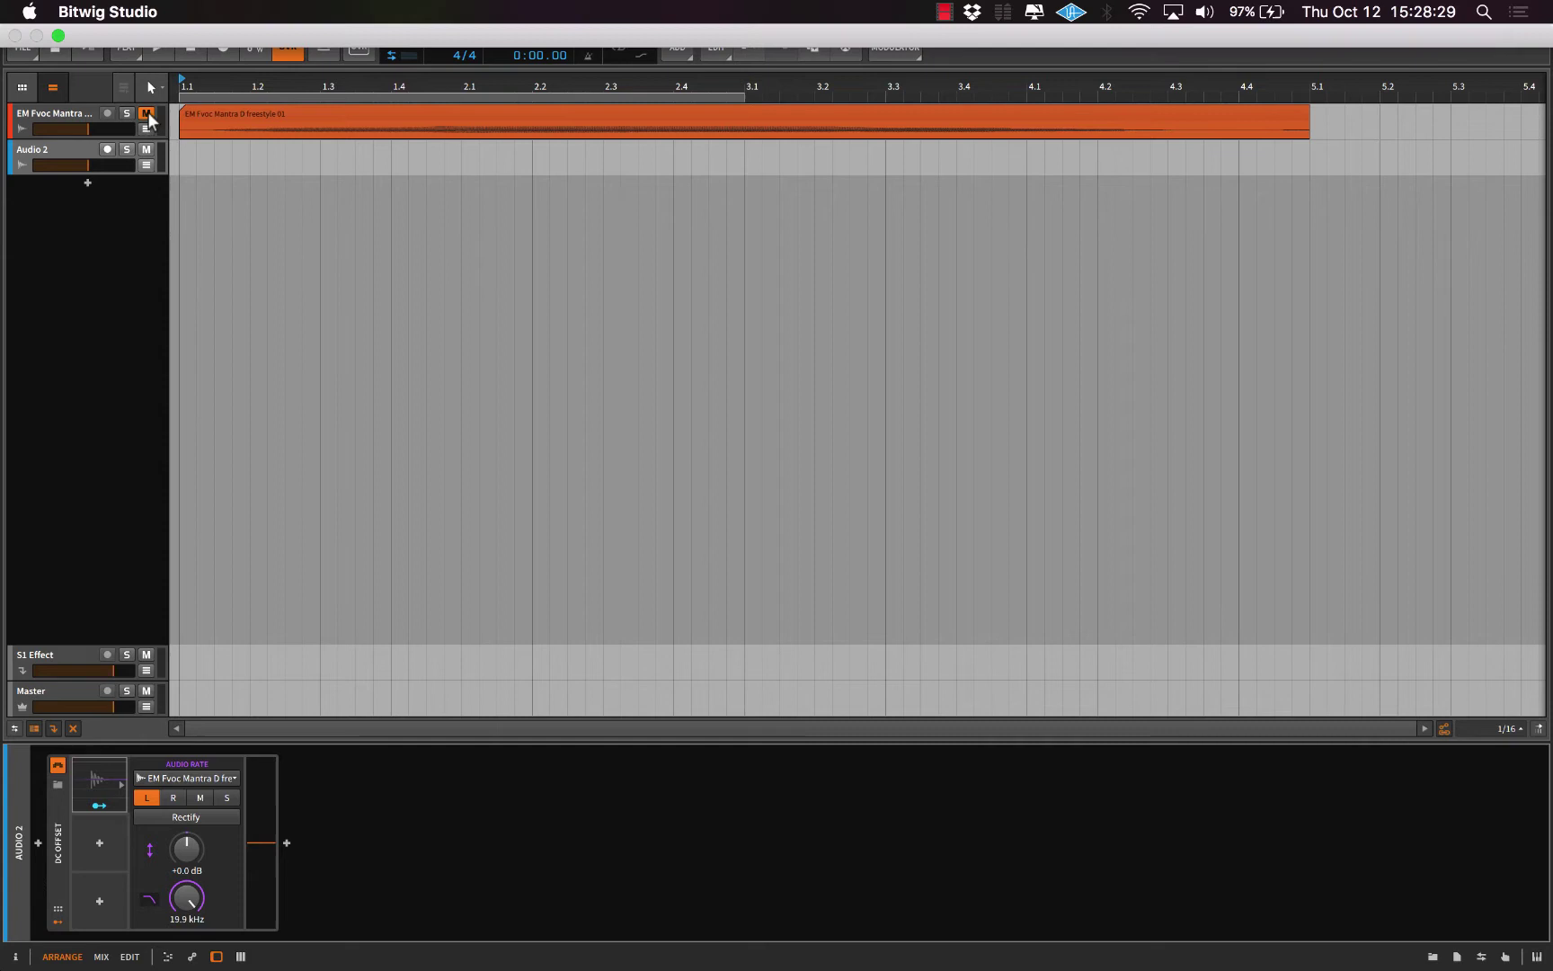
Step: Compare playback with the Audio Rate modulator switched off and on
{"action": "left_click", "coordinate": [57, 765]}
{"action": "key", "text": "space"}
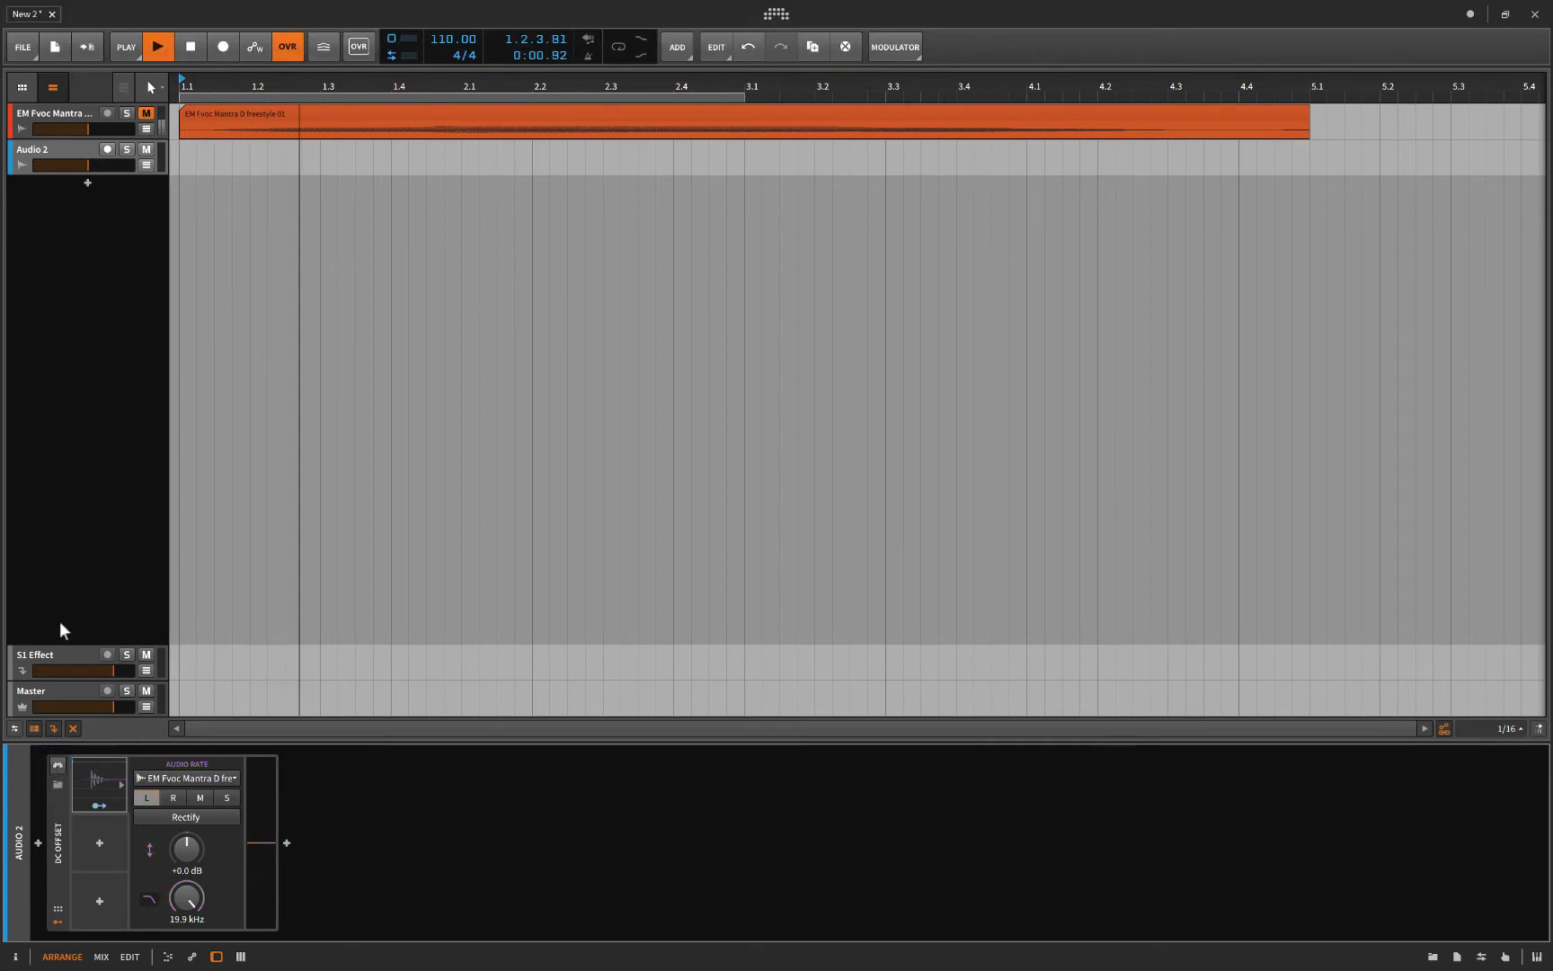
{"action": "key", "text": "space"}
{"action": "left_click", "coordinate": [57, 765]}
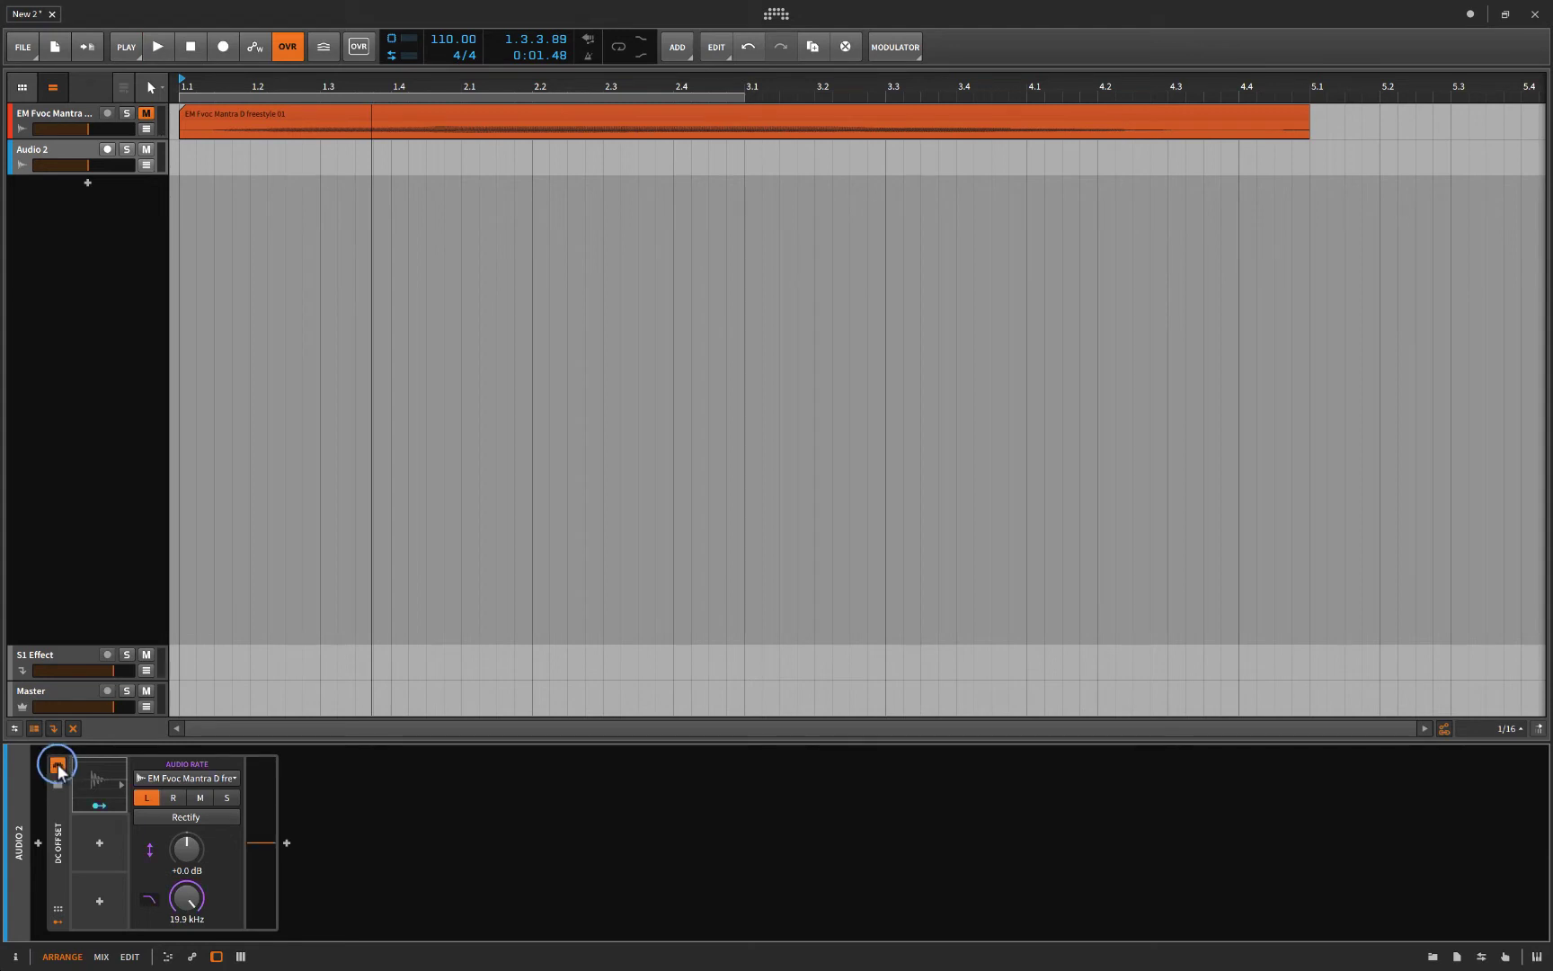
{"action": "key", "text": "space"}
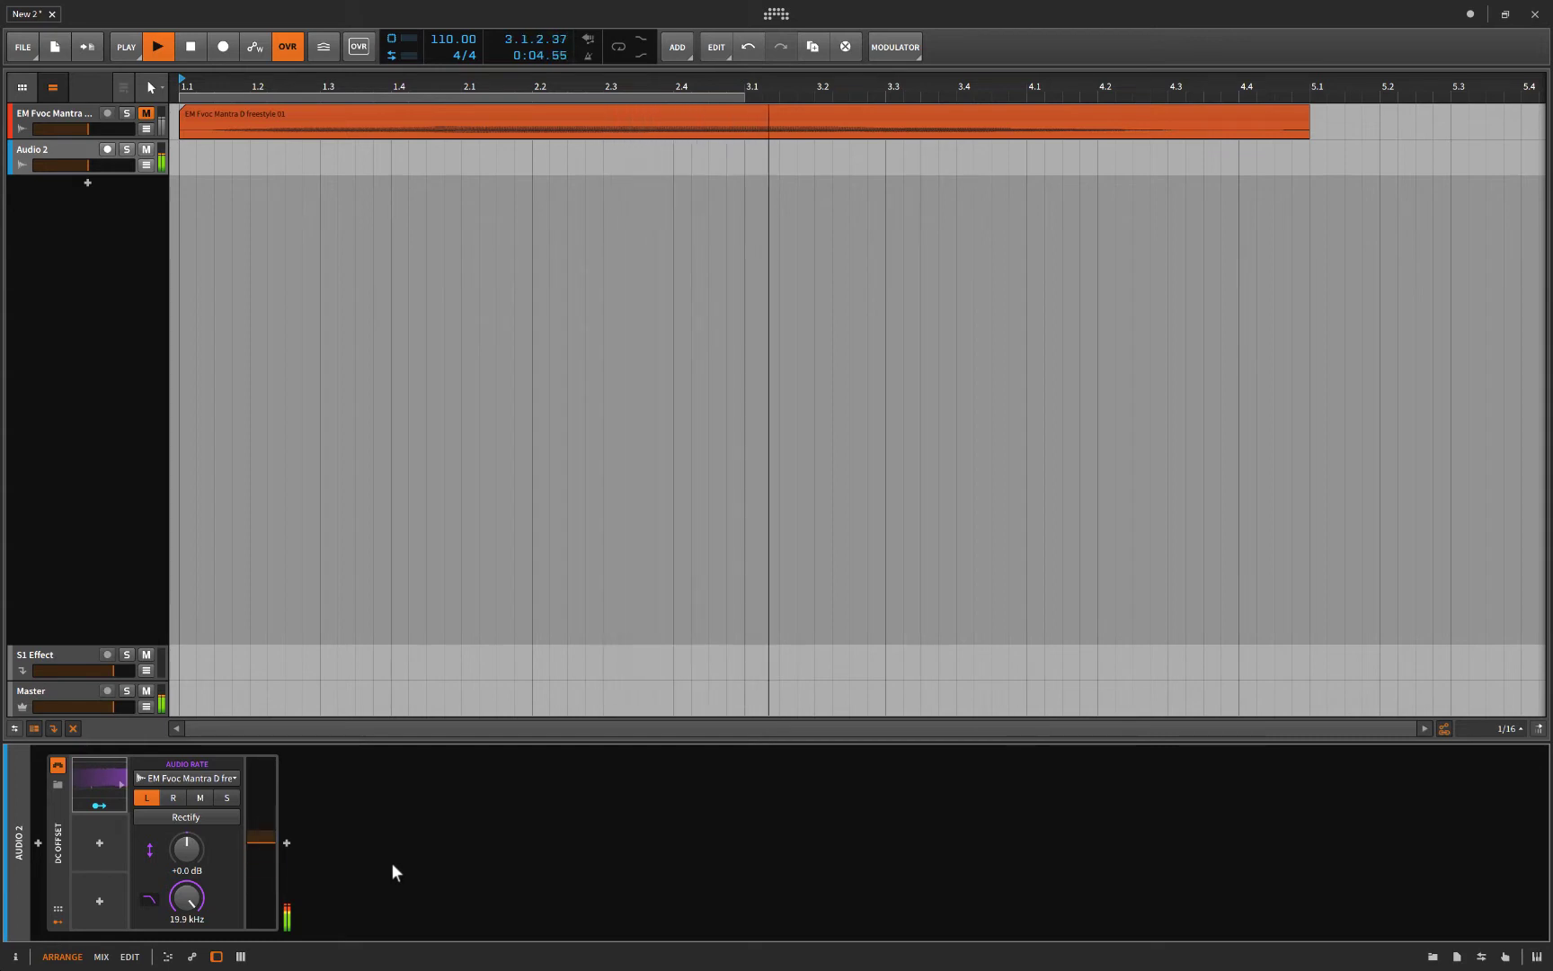
{"action": "key", "text": "space"}
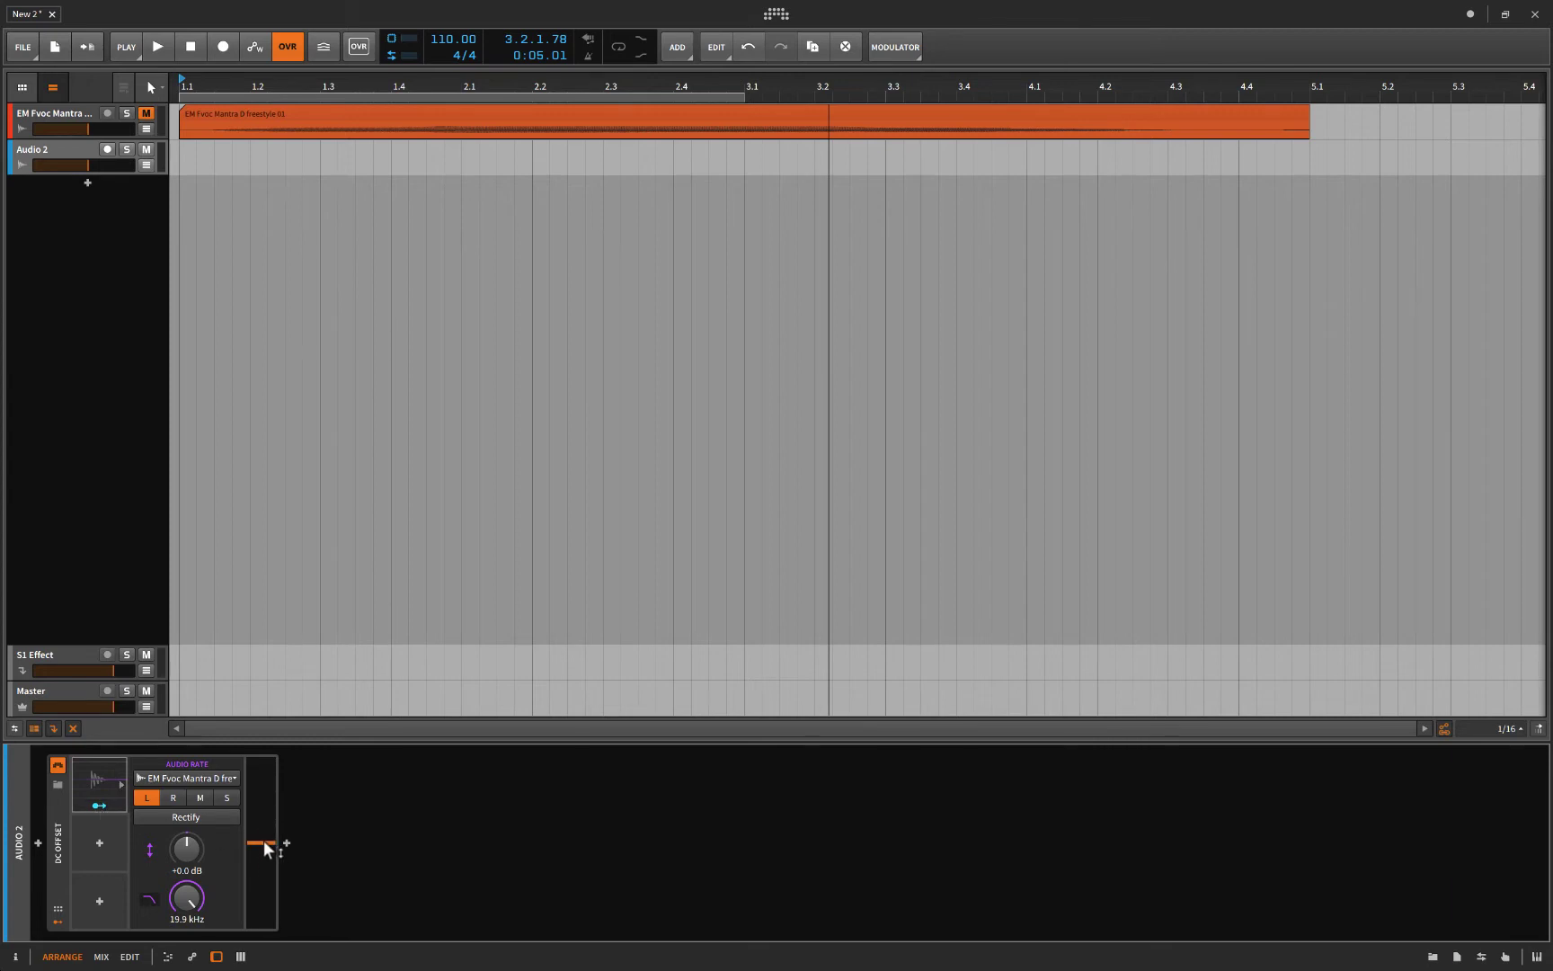
{"action": "key", "text": "space"}
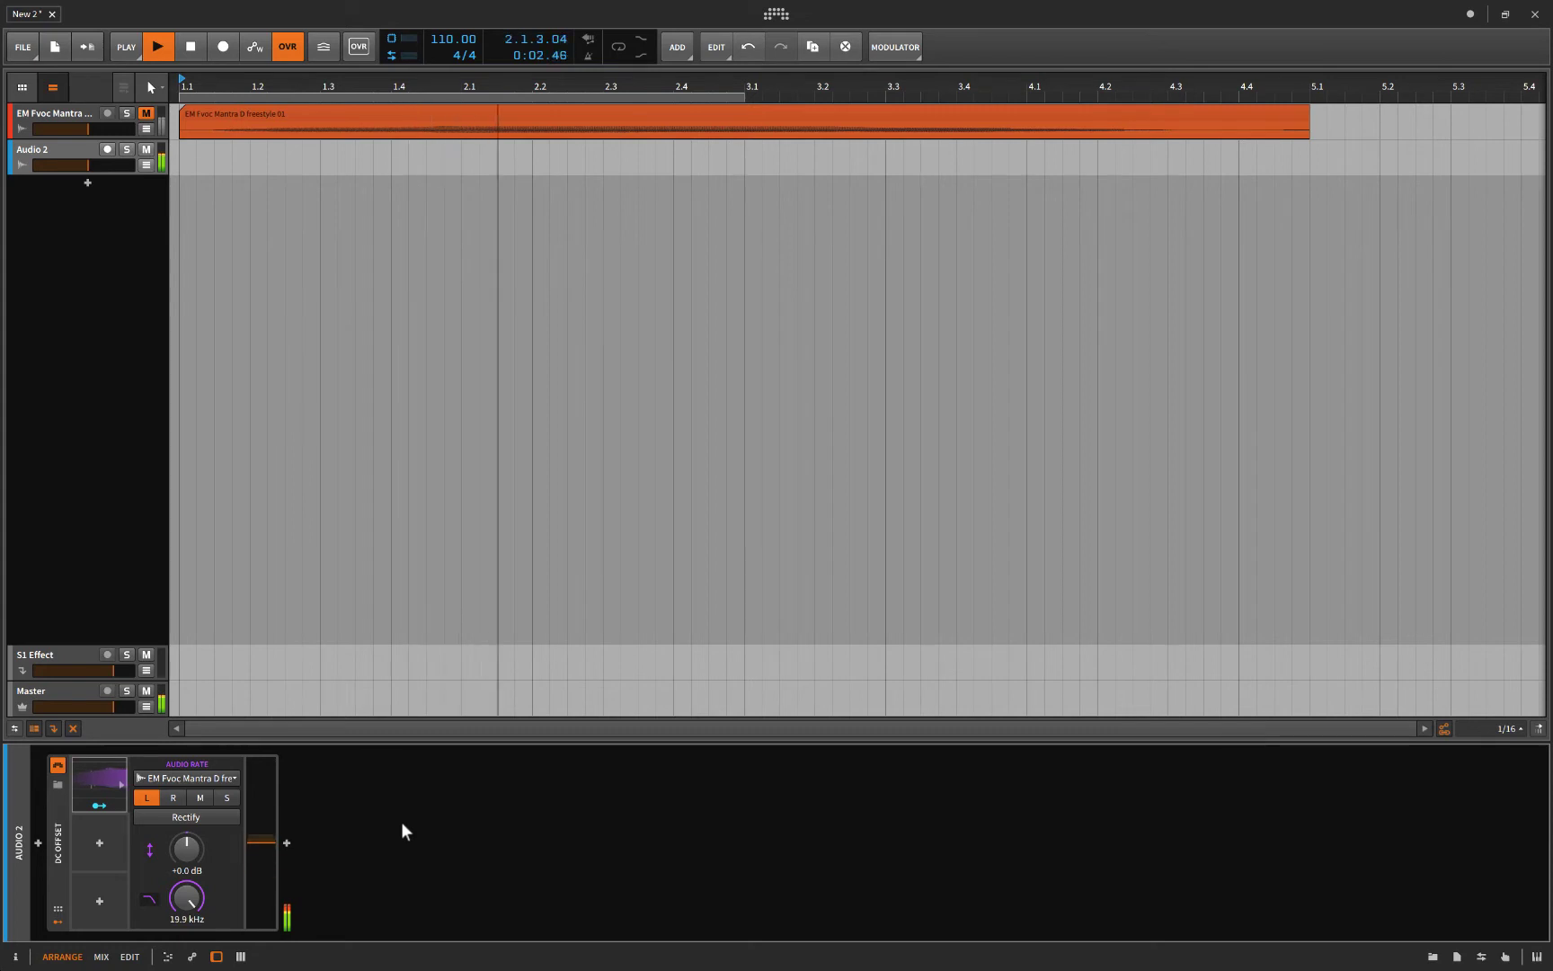
{"action": "key", "text": "space"}
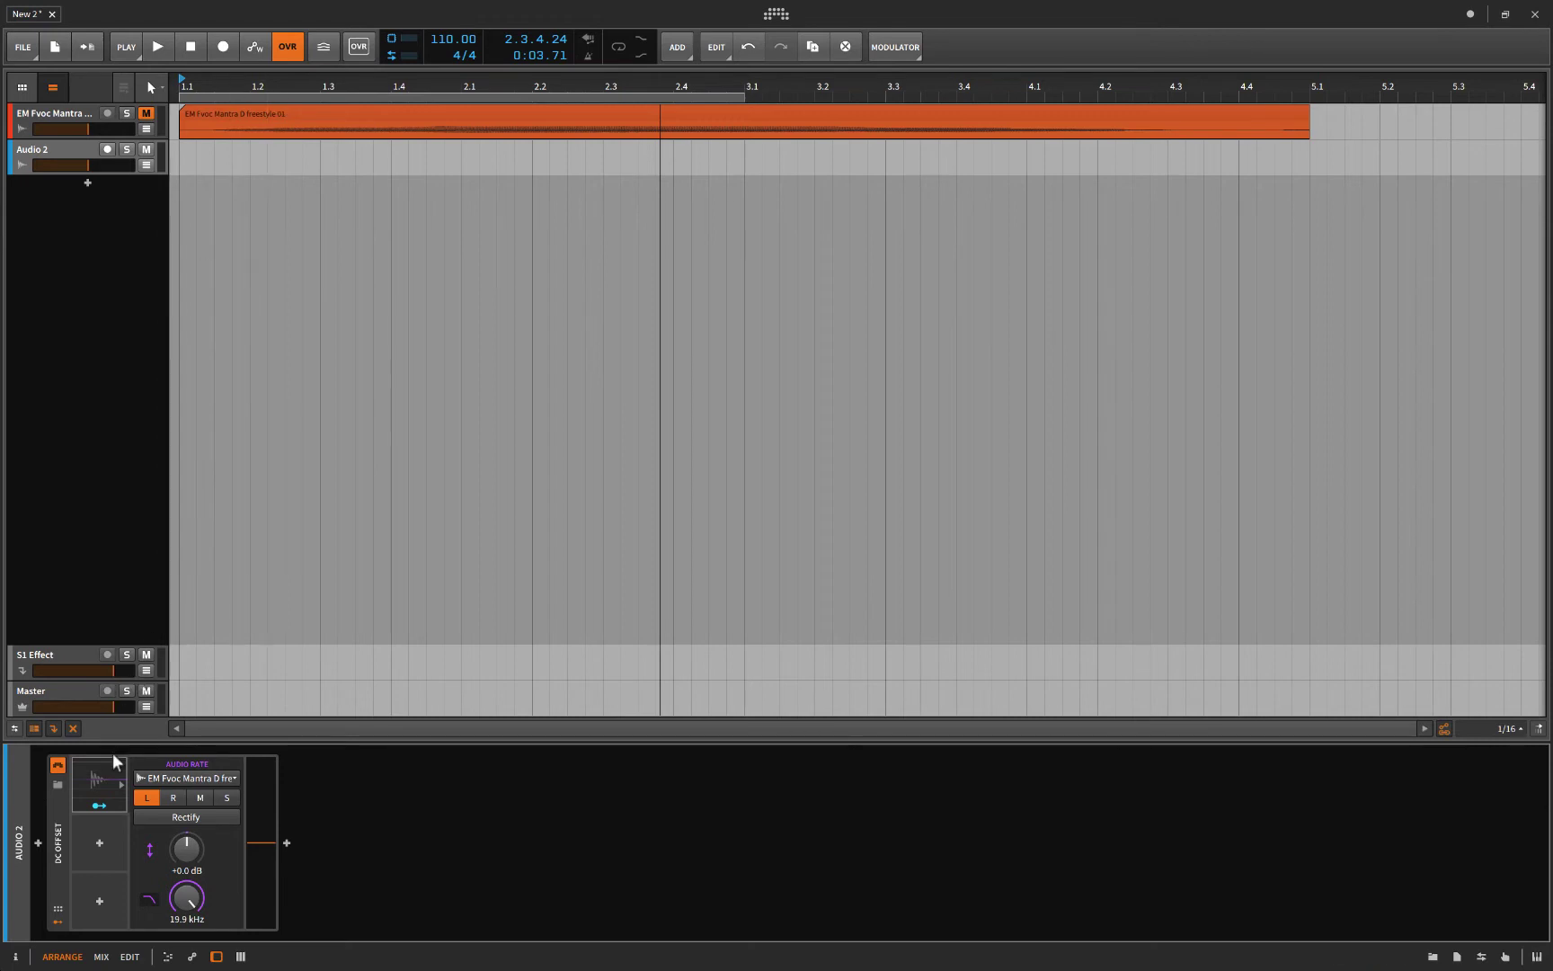
Step: Add an LFO modulator to DC Offset and map it to the offset
{"action": "left_click", "coordinate": [100, 845]}
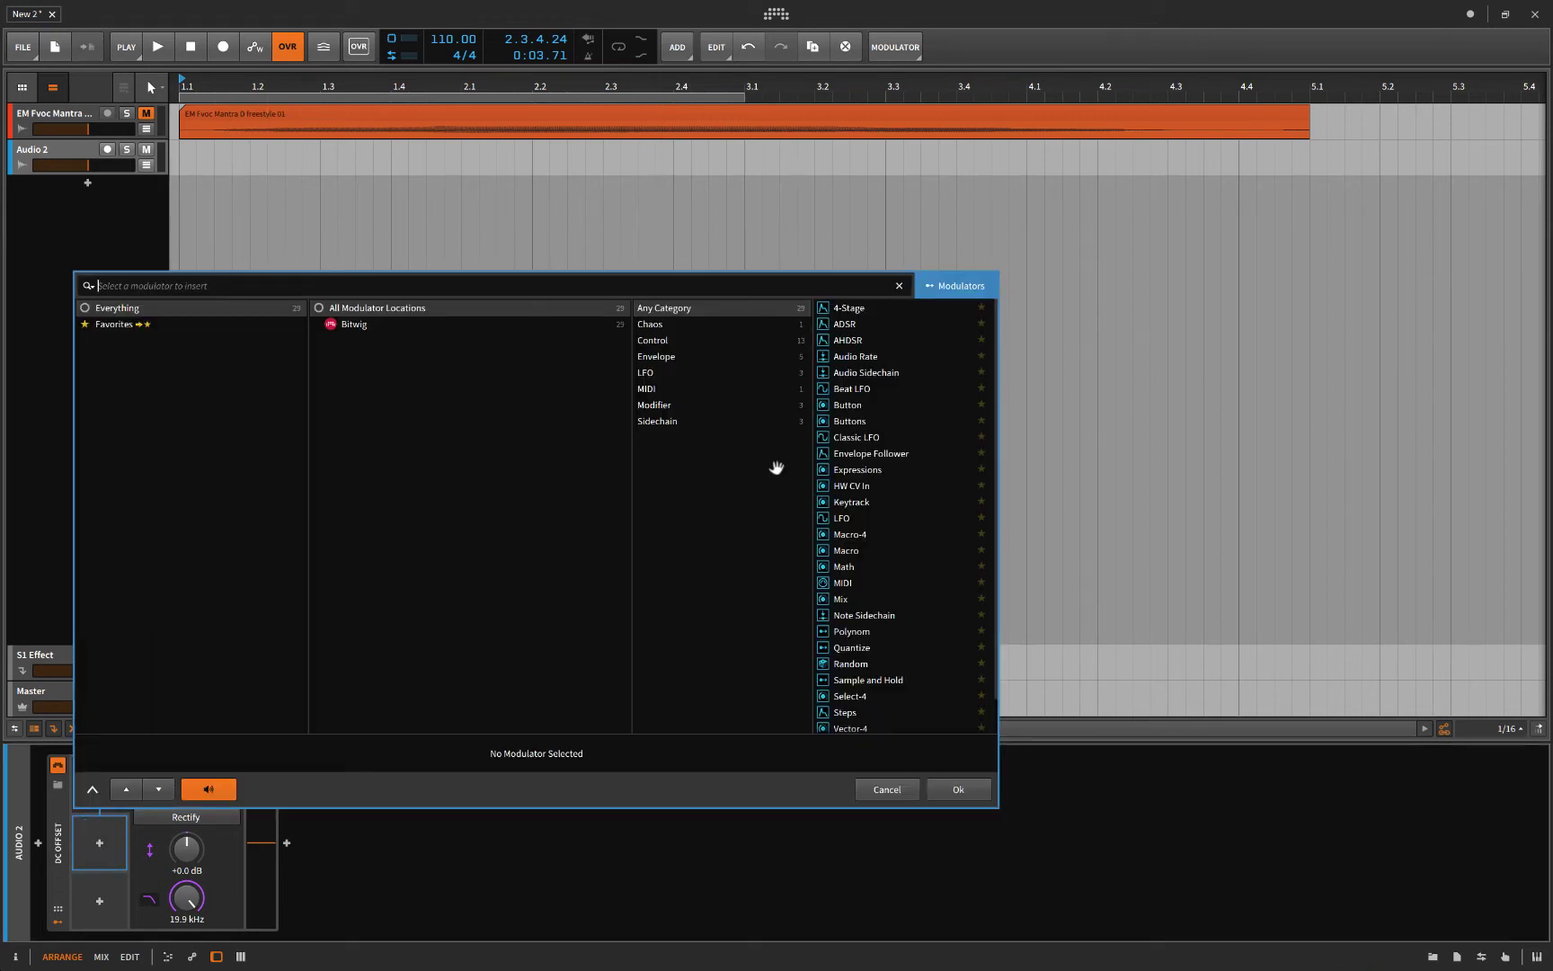
{"action": "left_click", "coordinate": [838, 518]}
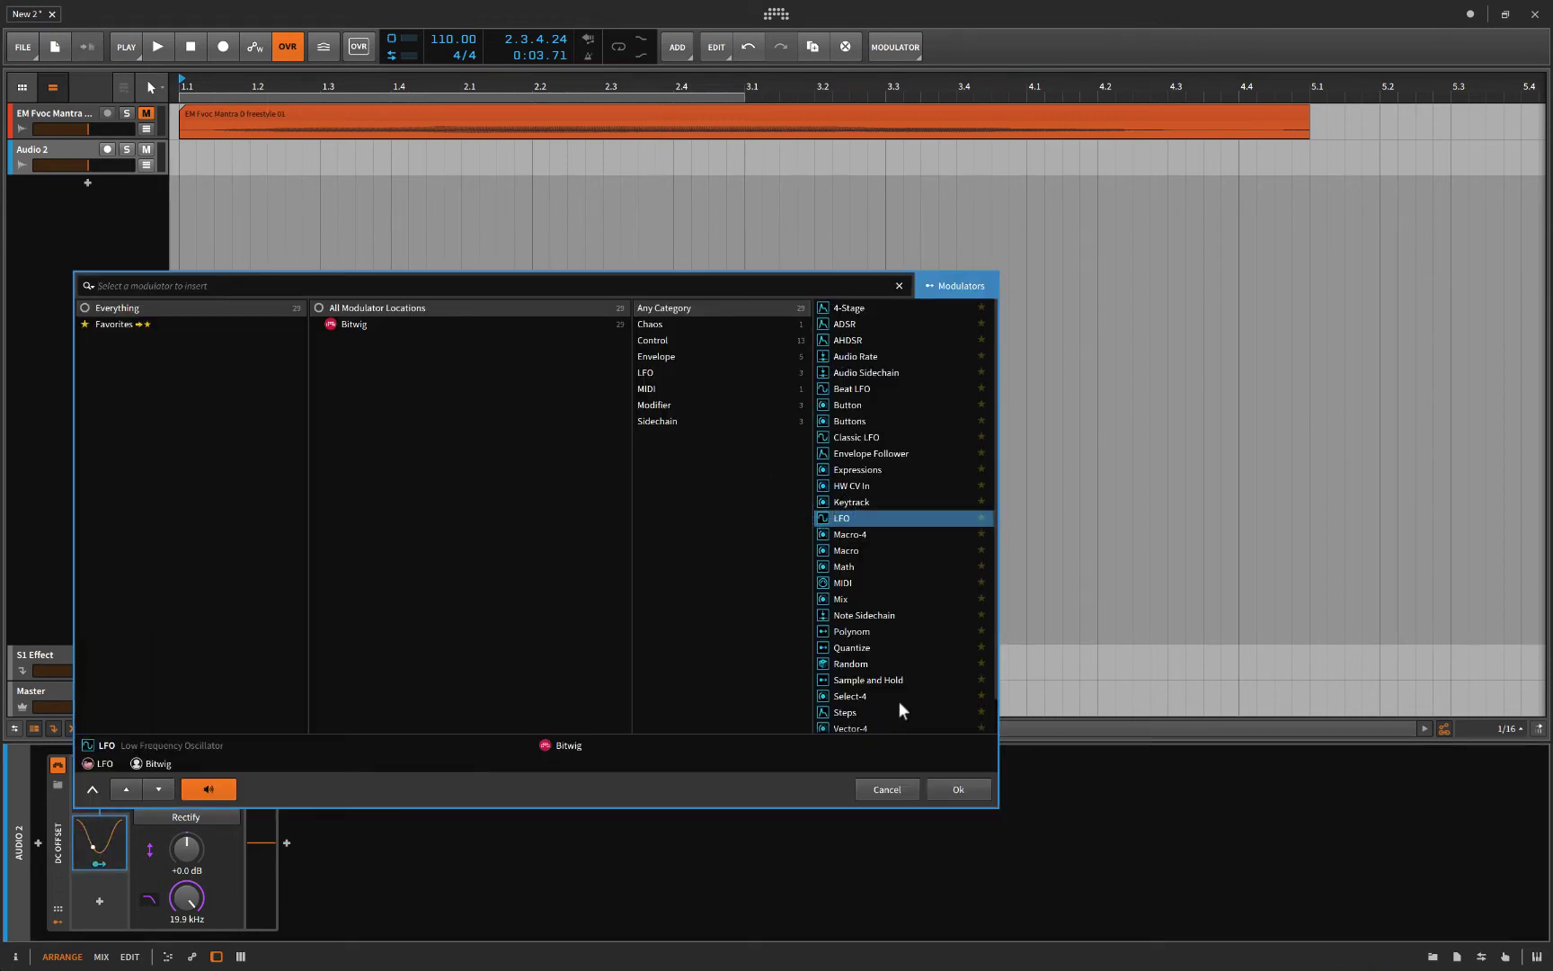
{"action": "left_click", "coordinate": [951, 793]}
{"action": "left_click", "coordinate": [111, 843]}
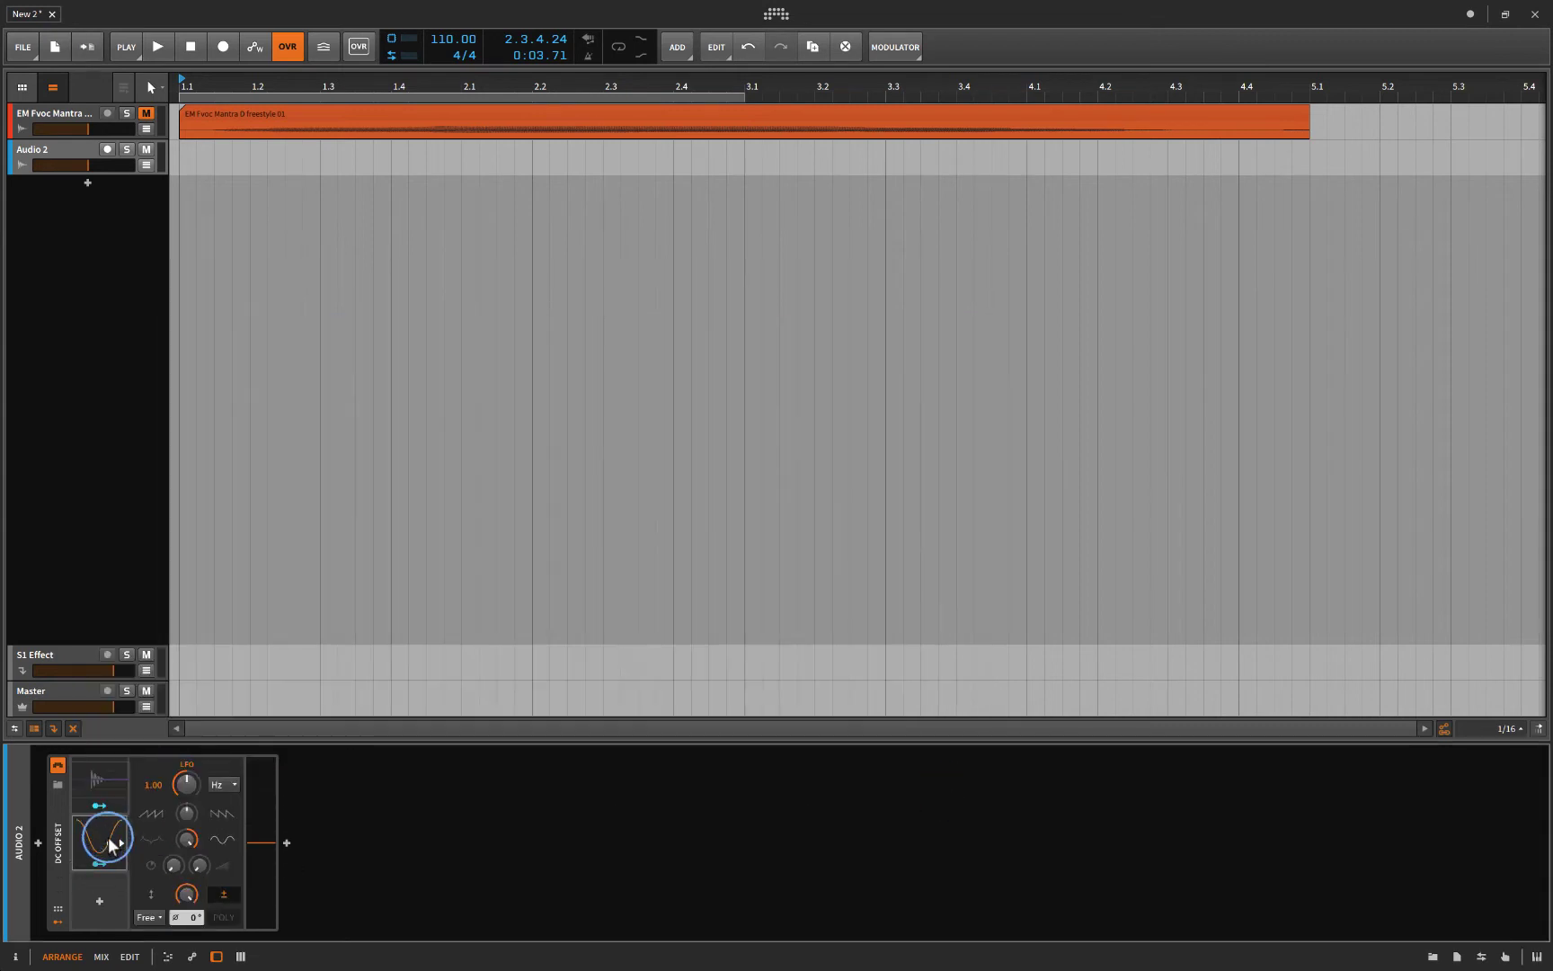
{"action": "left_click_drag", "start_coordinate": [274, 848], "coordinate": [274, 787]}
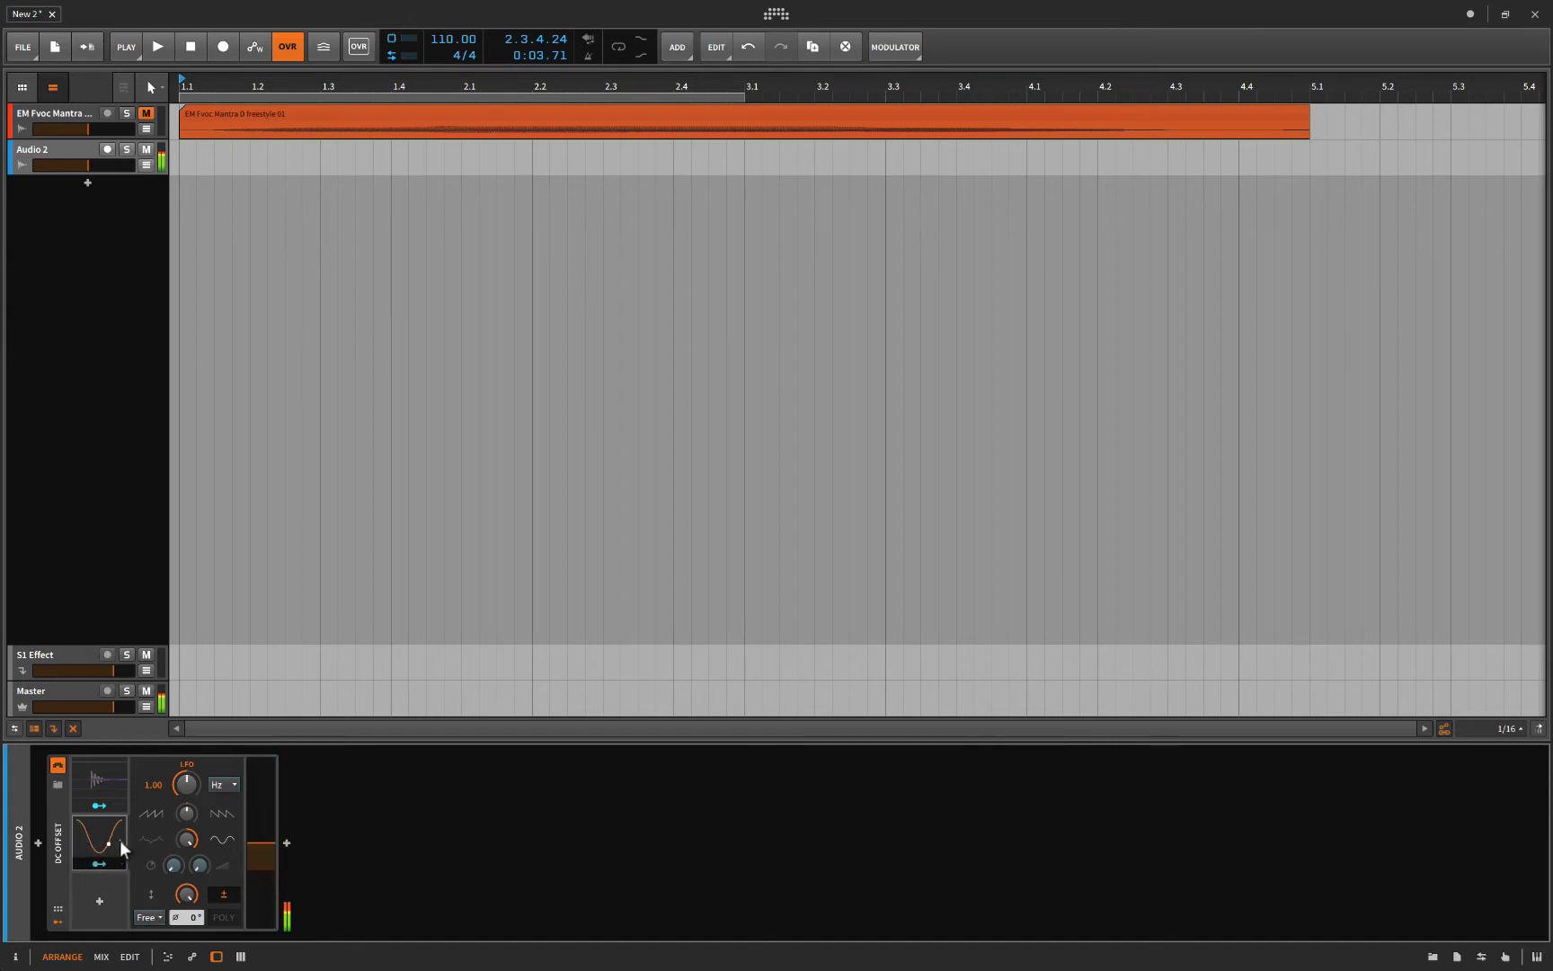
Step: Switch the LFO rate to kHz and set it to 0.02 kHz
{"action": "left_click", "coordinate": [221, 785]}
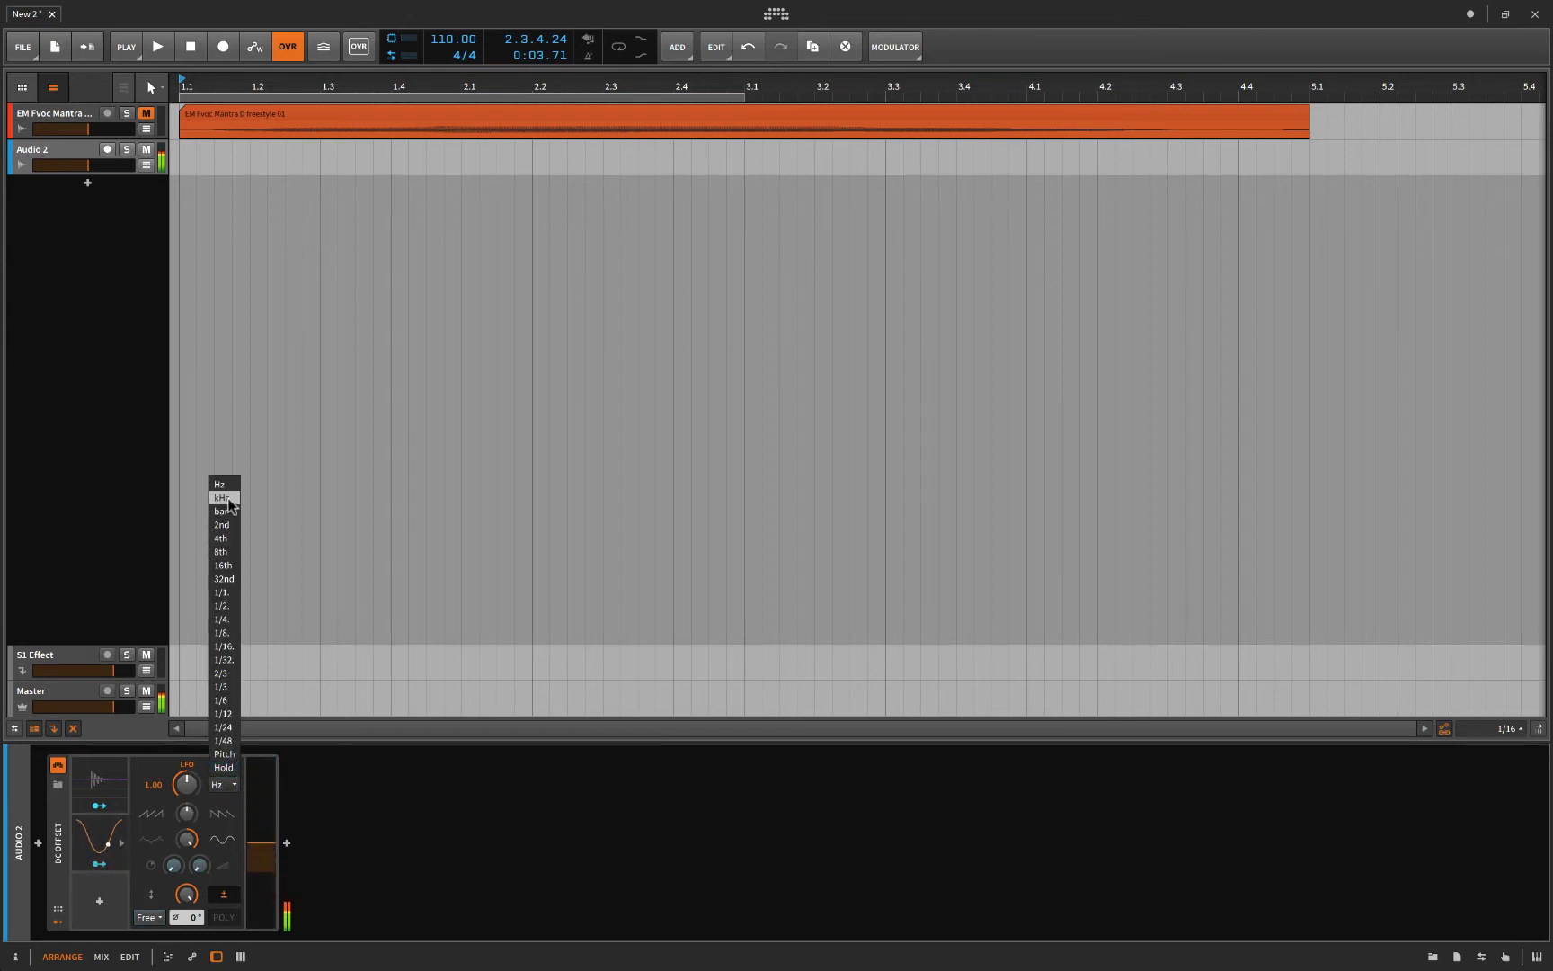
{"action": "left_click", "coordinate": [229, 504]}
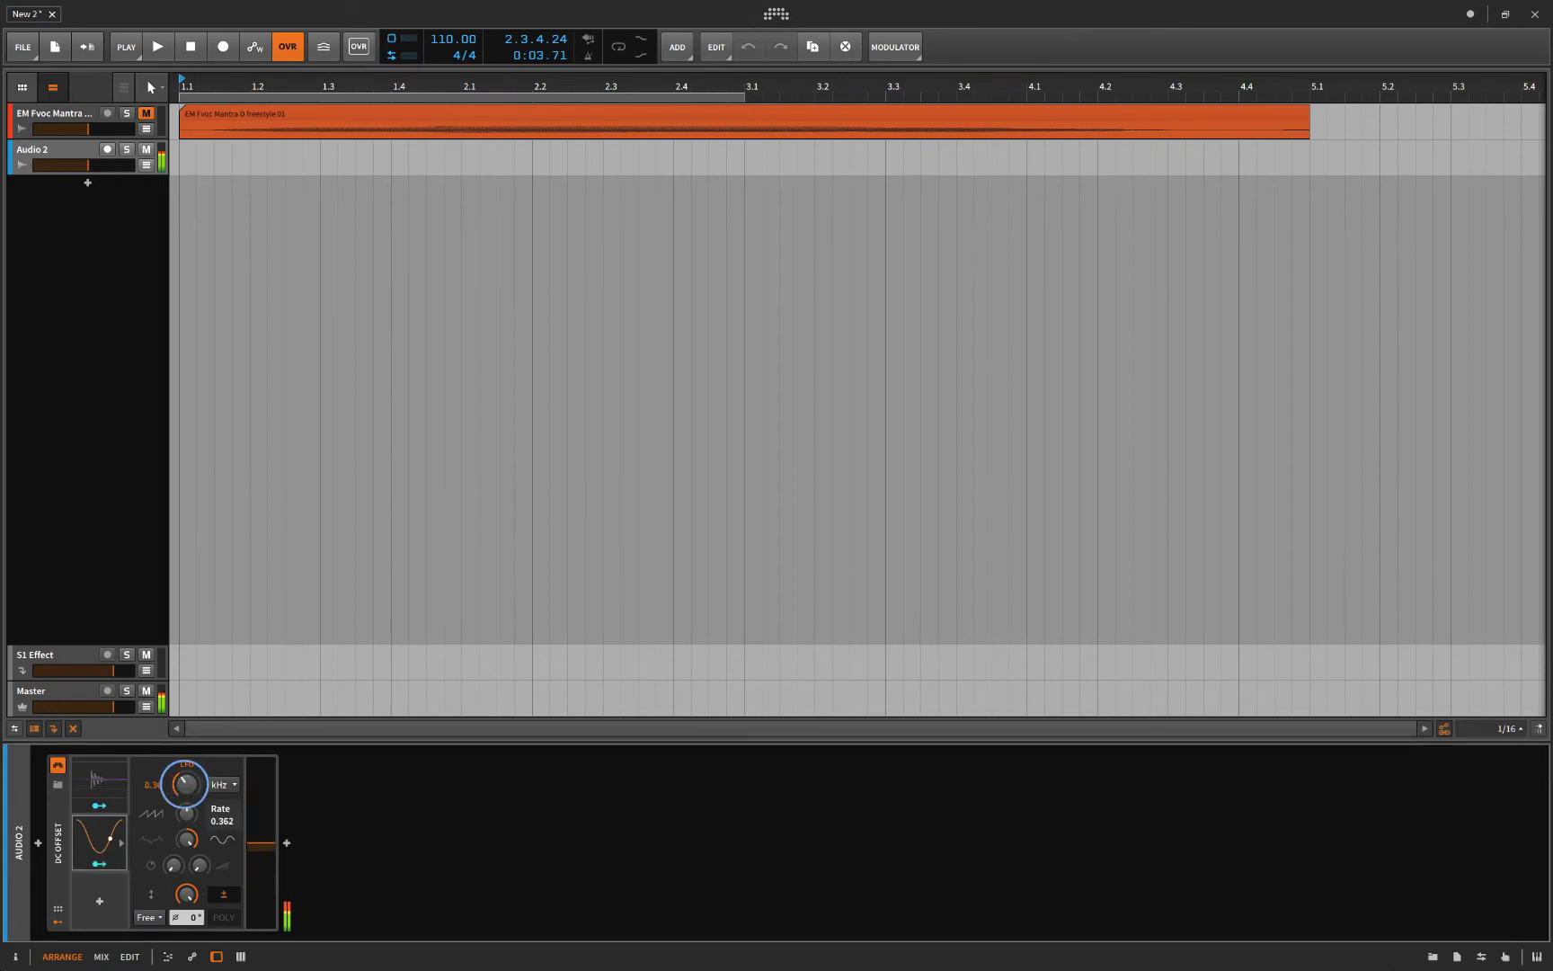
{"action": "left_click_drag", "start_coordinate": [185, 784], "coordinate": [185, 809]}
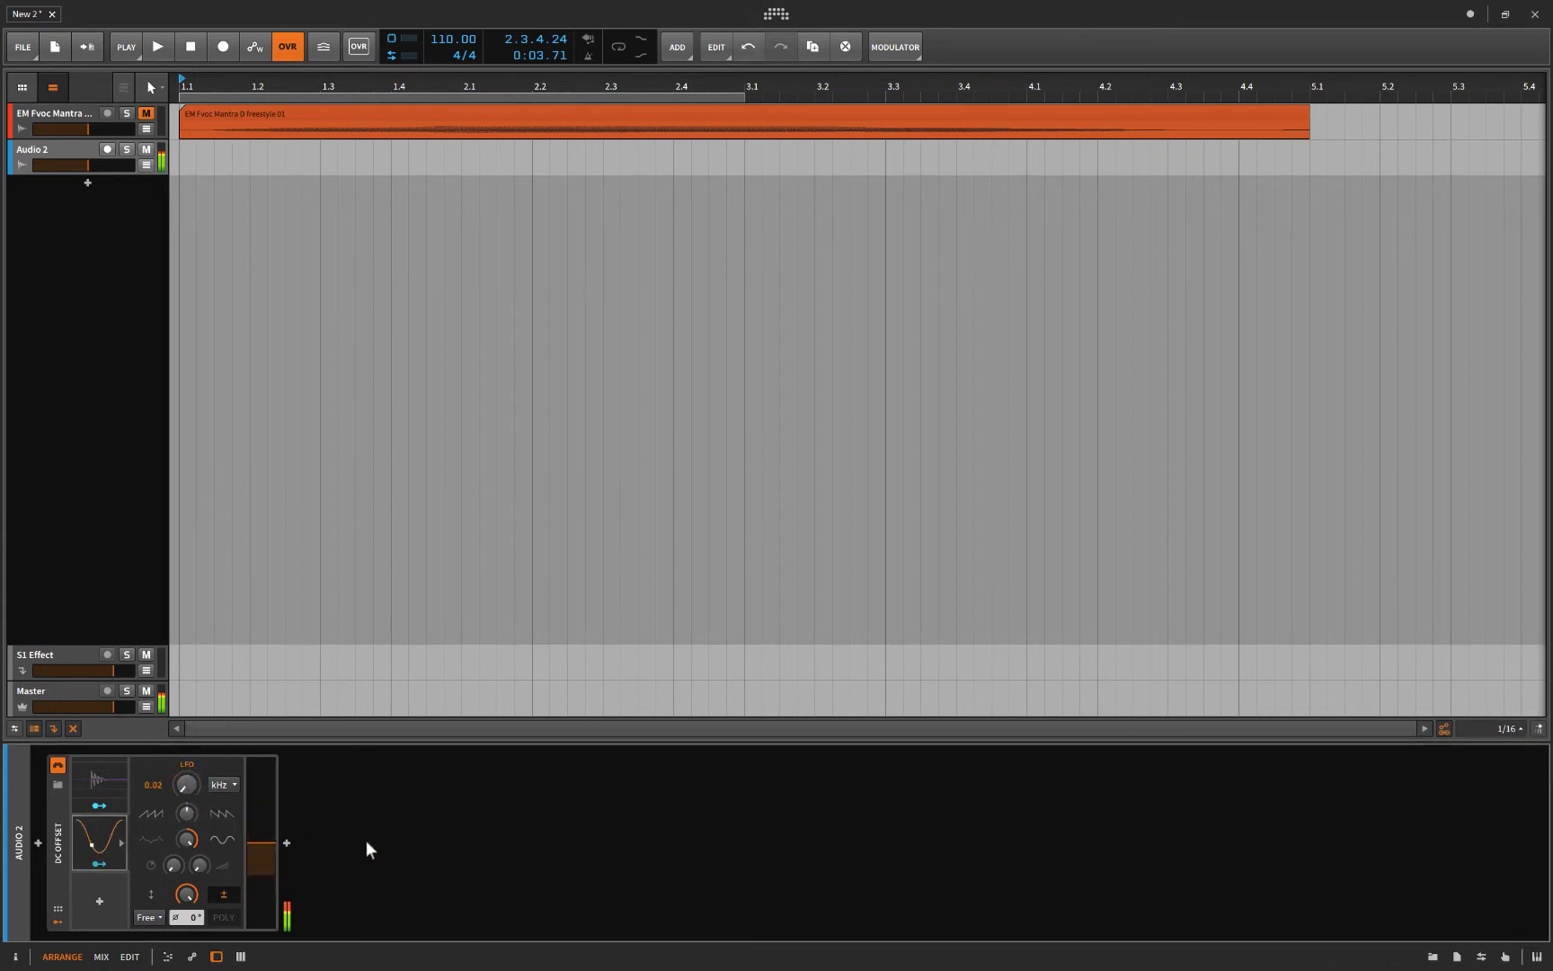
Step: Play while raising the LFO rate to about 0.065 kHz, then stop and collapse the LFO
{"action": "key", "text": "space"}
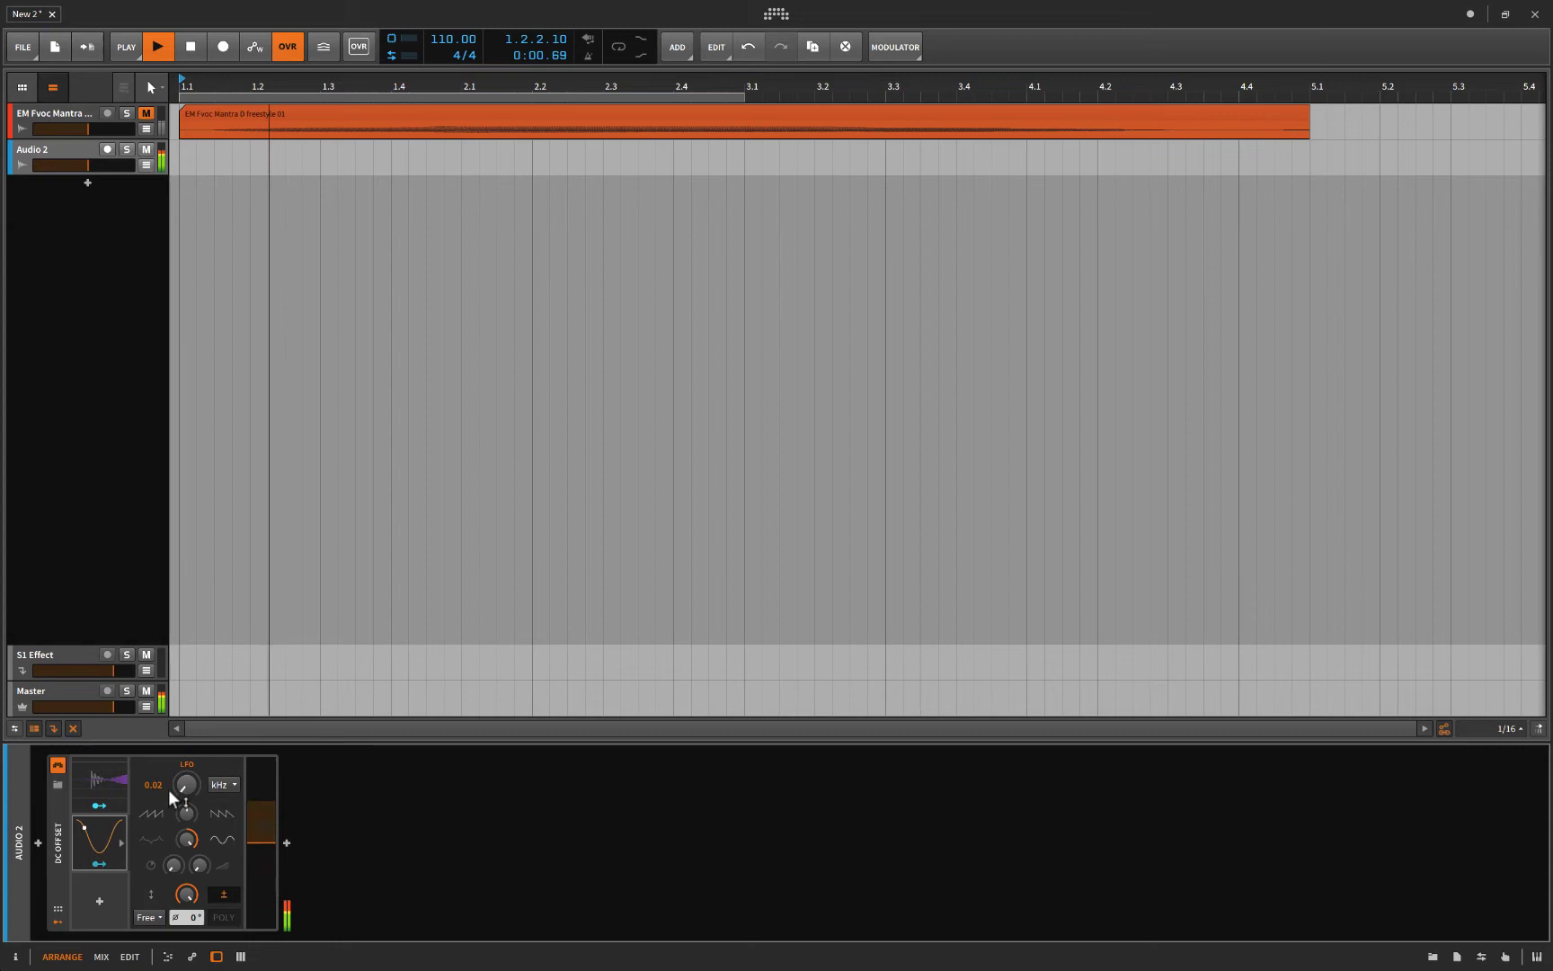
{"action": "mouse_move", "coordinate": [186, 785]}
{"action": "left_mouse_down"}
{"action": "mouse_move", "coordinate": [185, 742]}
{"action": "mouse_move", "coordinate": [185, 791]}
{"action": "left_mouse_up"}
{"action": "key", "text": "space"}
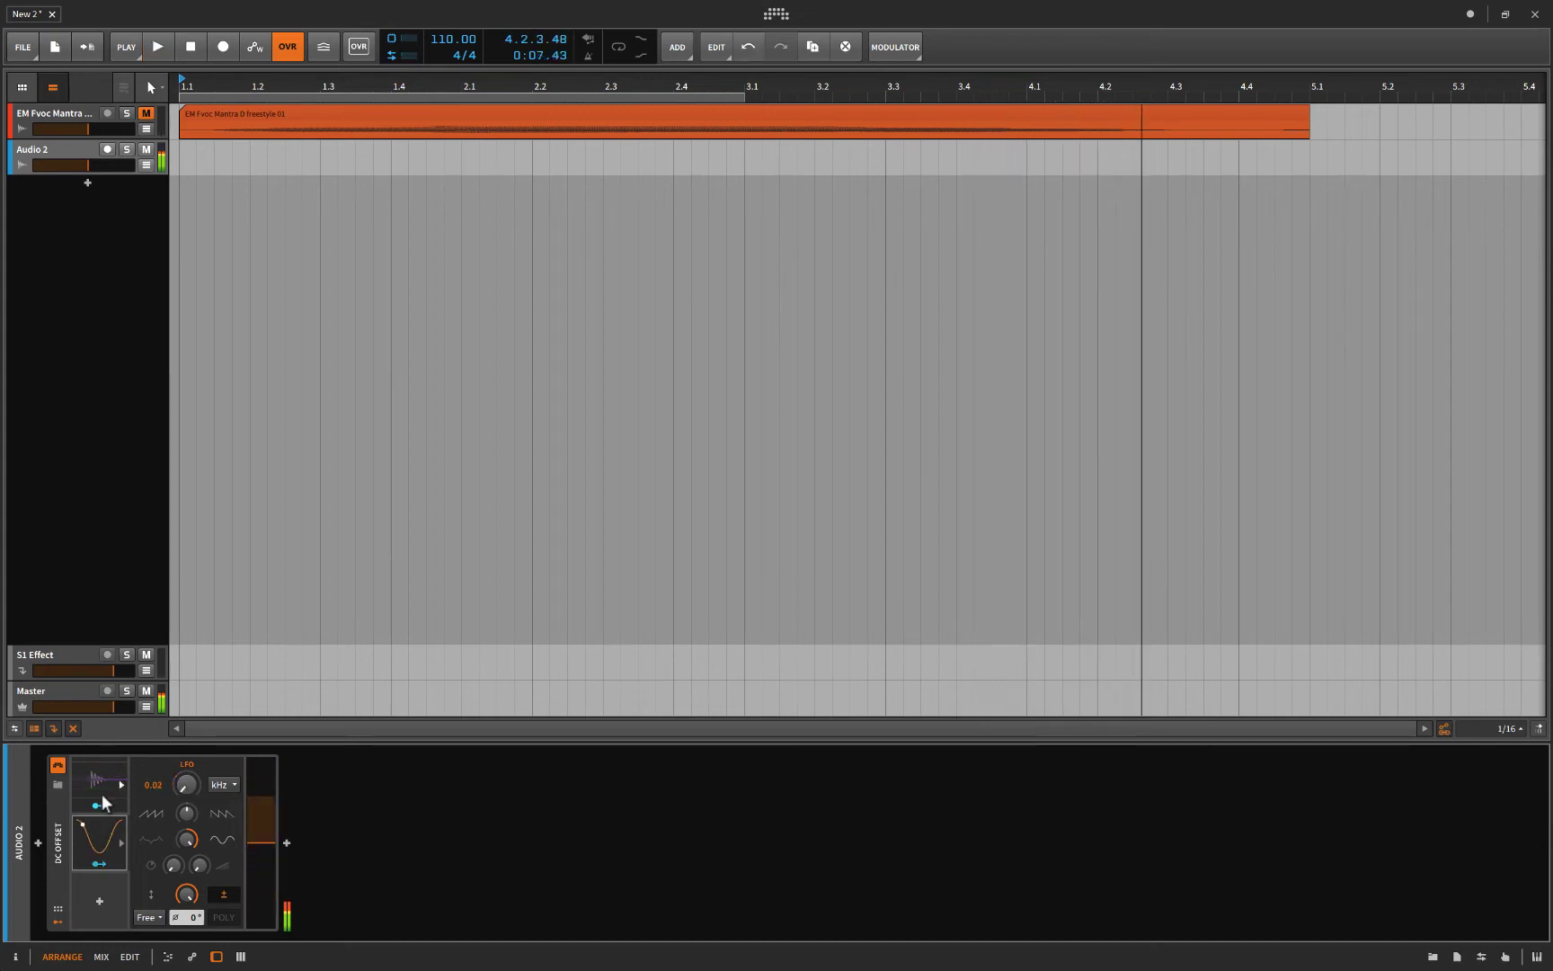
{"action": "left_click", "coordinate": [99, 845]}
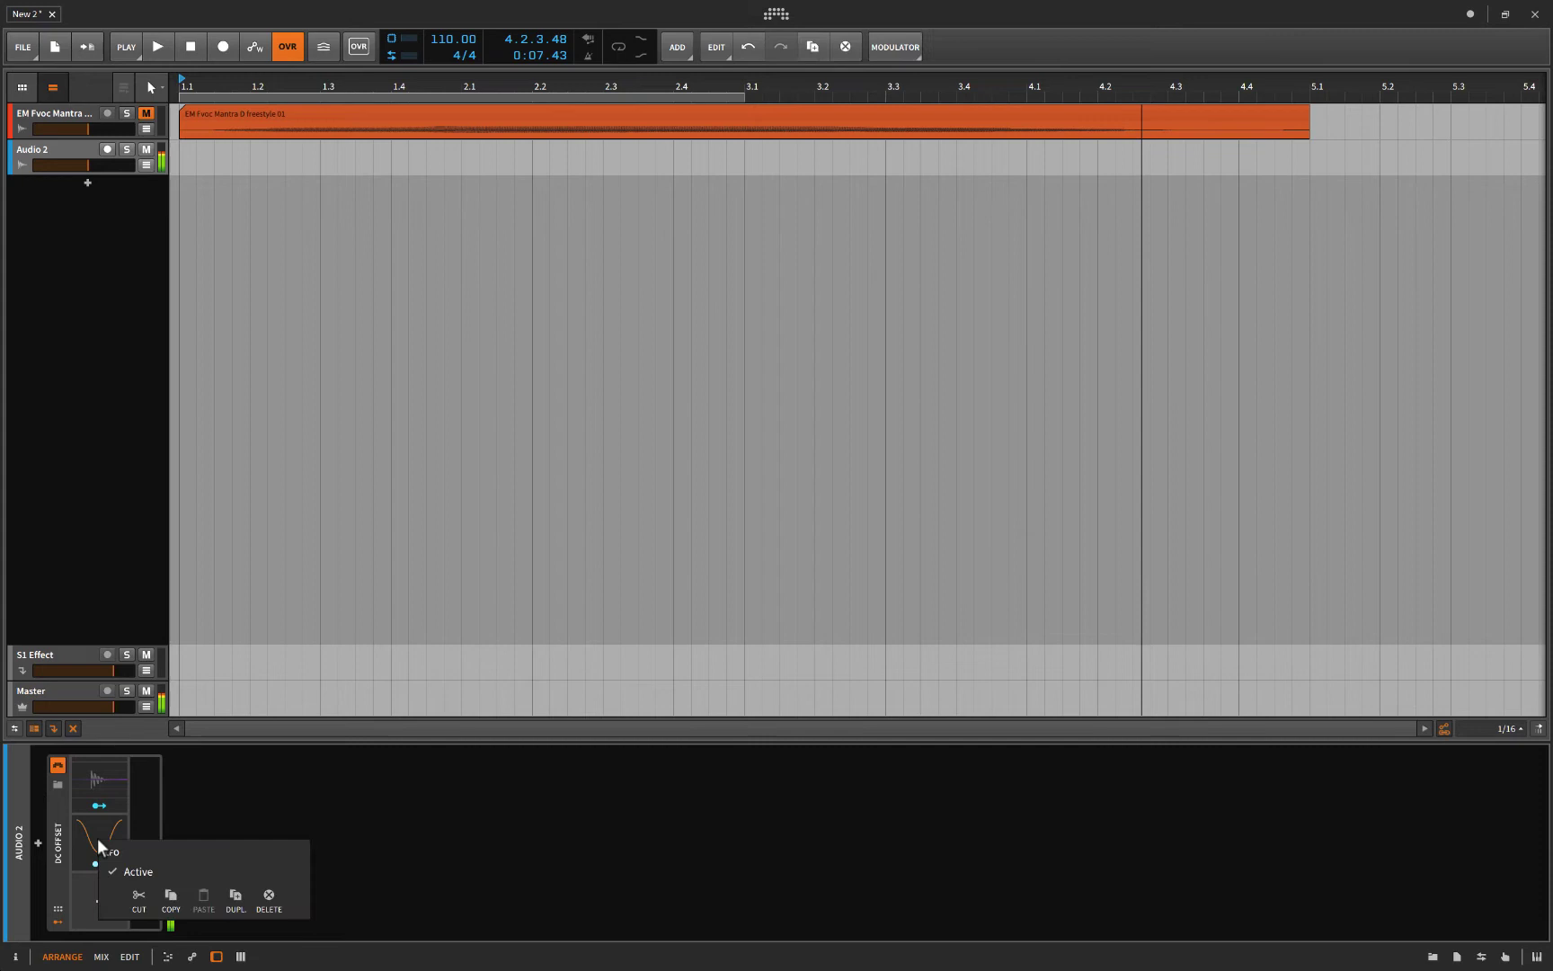
{"action": "left_click", "coordinate": [126, 868]}
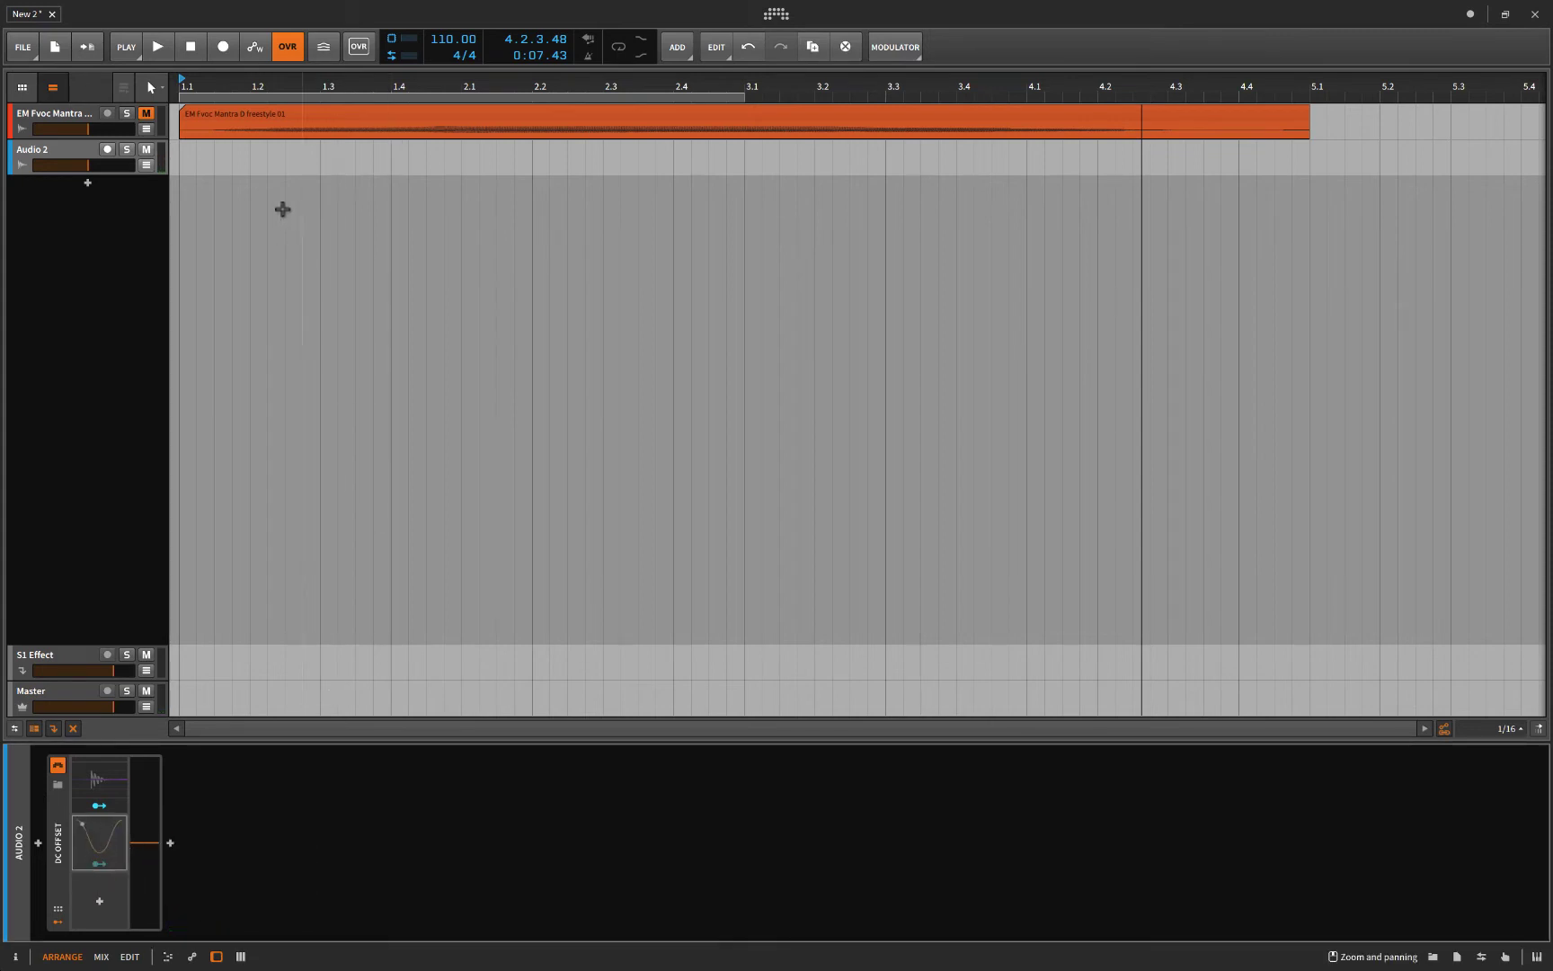
Step: Stop playback, delete the DC Offset device, and select the Audio 2 track
{"action": "left_click", "coordinate": [191, 47]}
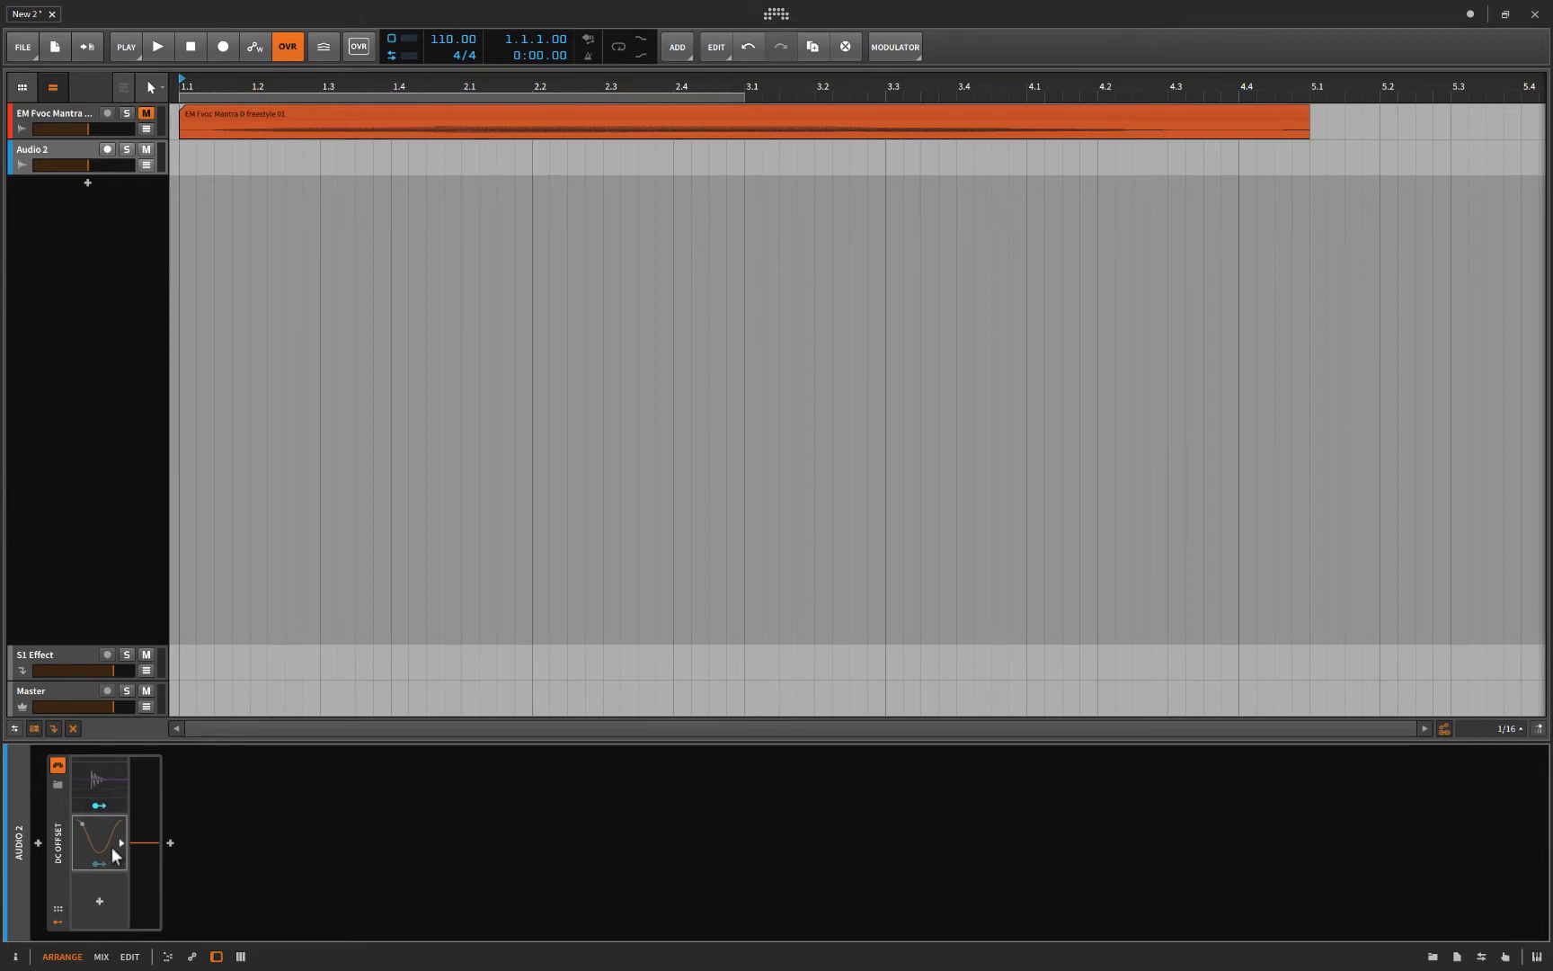
{"action": "left_click", "coordinate": [54, 847]}
{"action": "key", "text": "Delete"}
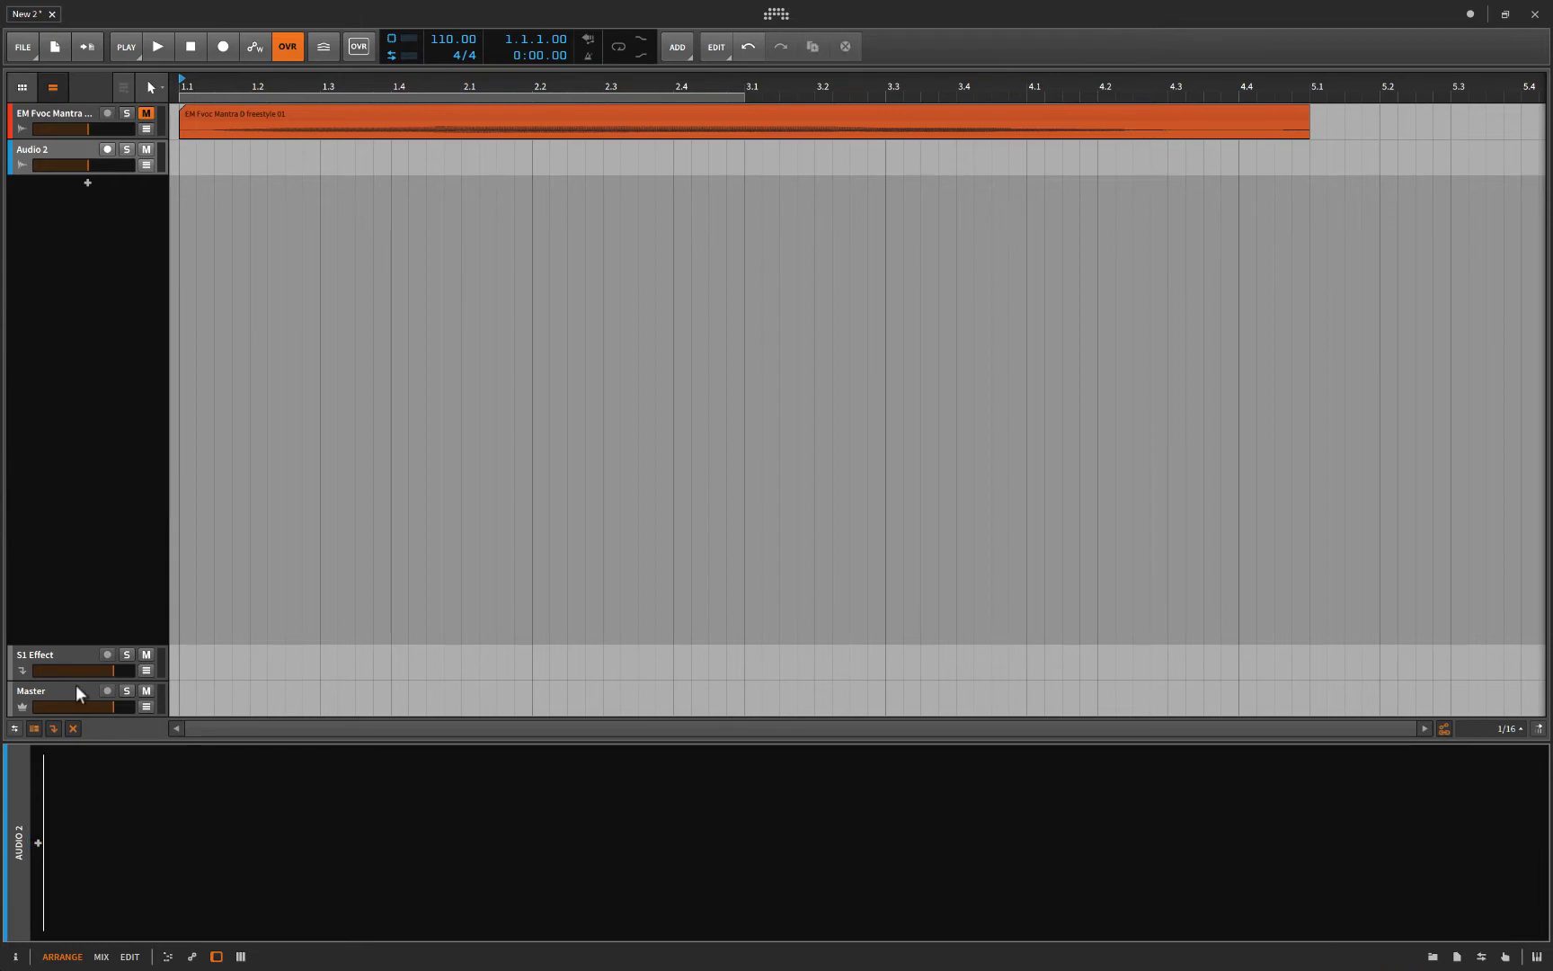
{"action": "left_click", "coordinate": [67, 162]}
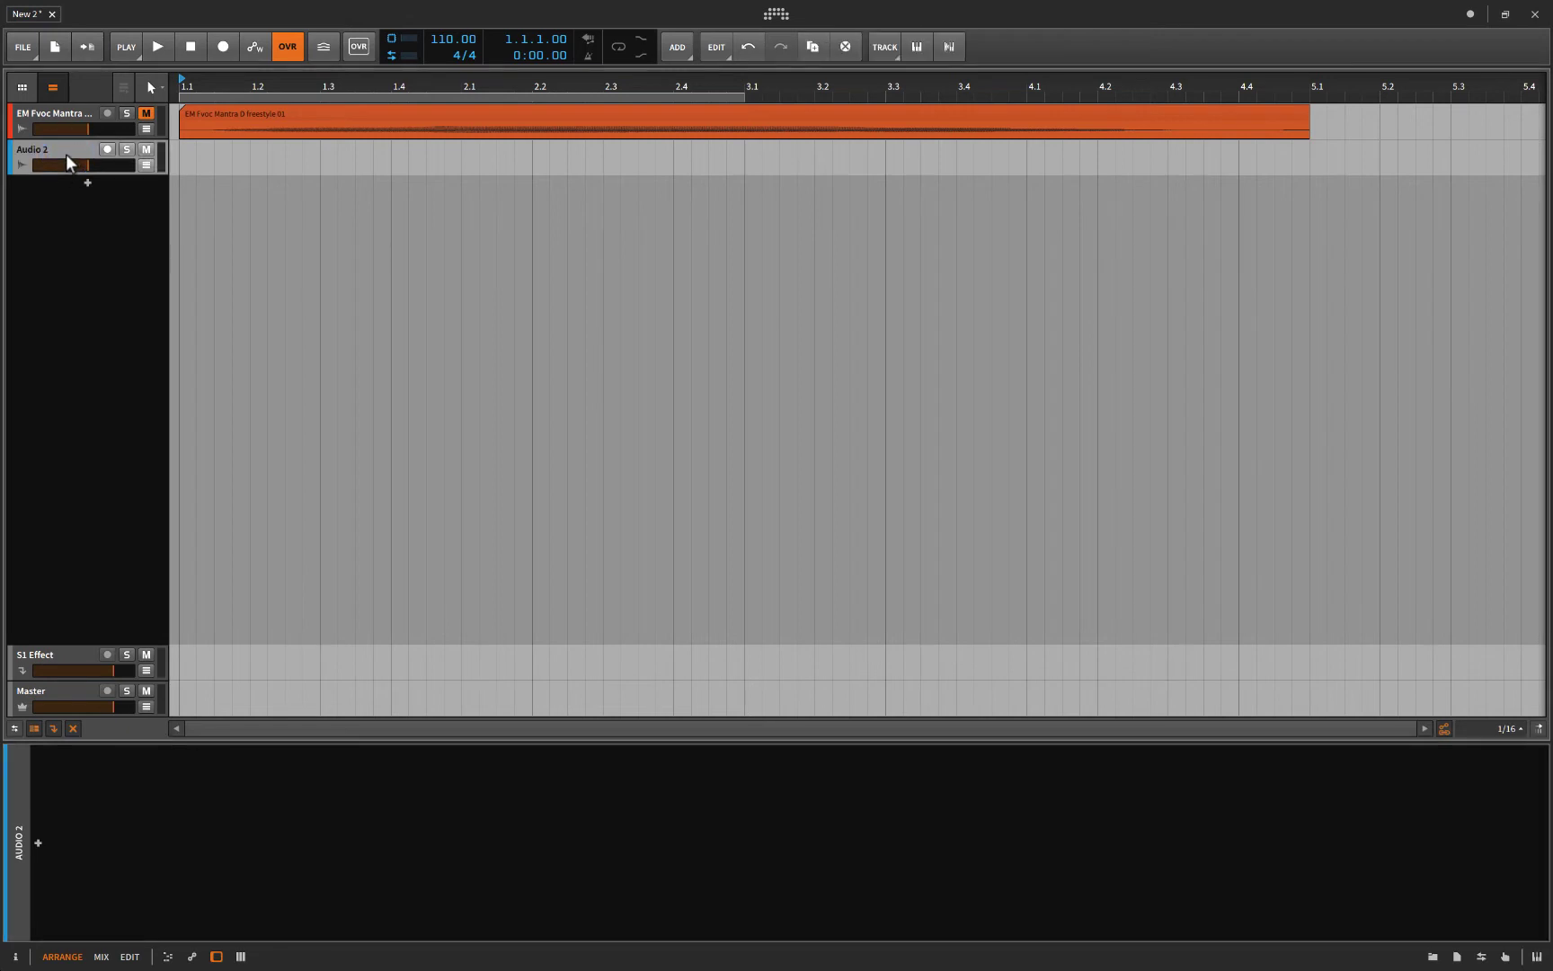
Step: Preview the Mantra E 70bpm 05 and Rajasthani F 90bpm 05 samples with the arrangement
{"action": "key", "text": "b"}
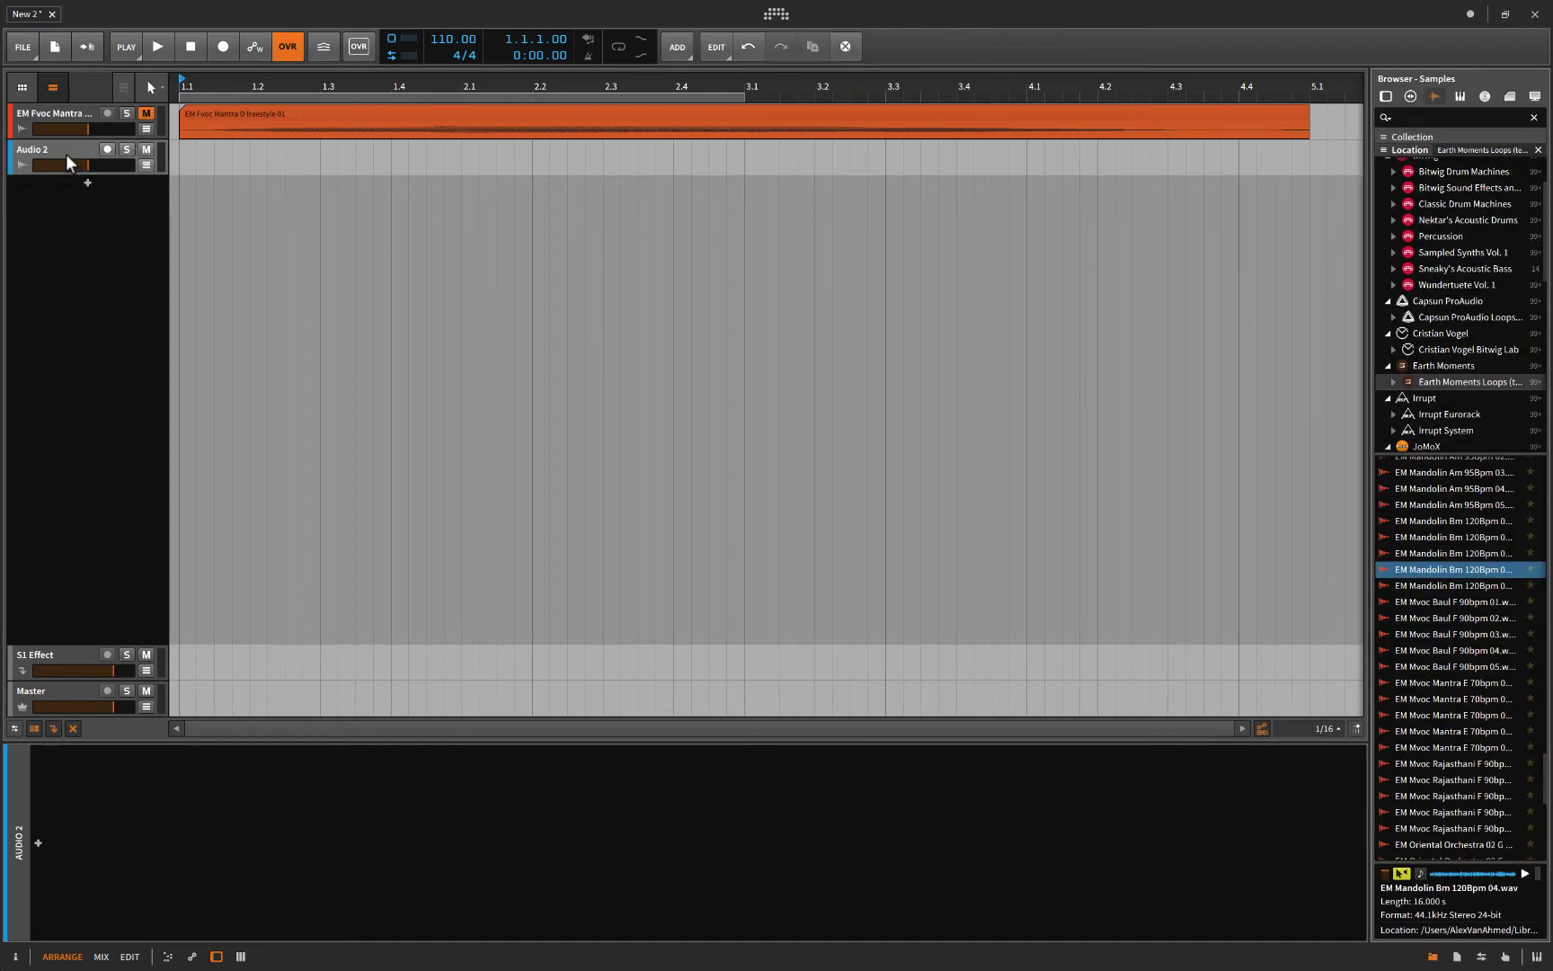
{"action": "left_click", "coordinate": [1440, 745]}
{"action": "scroll", "coordinate": [1440, 729], "scroll_direction": "down", "scroll_amount": 1}
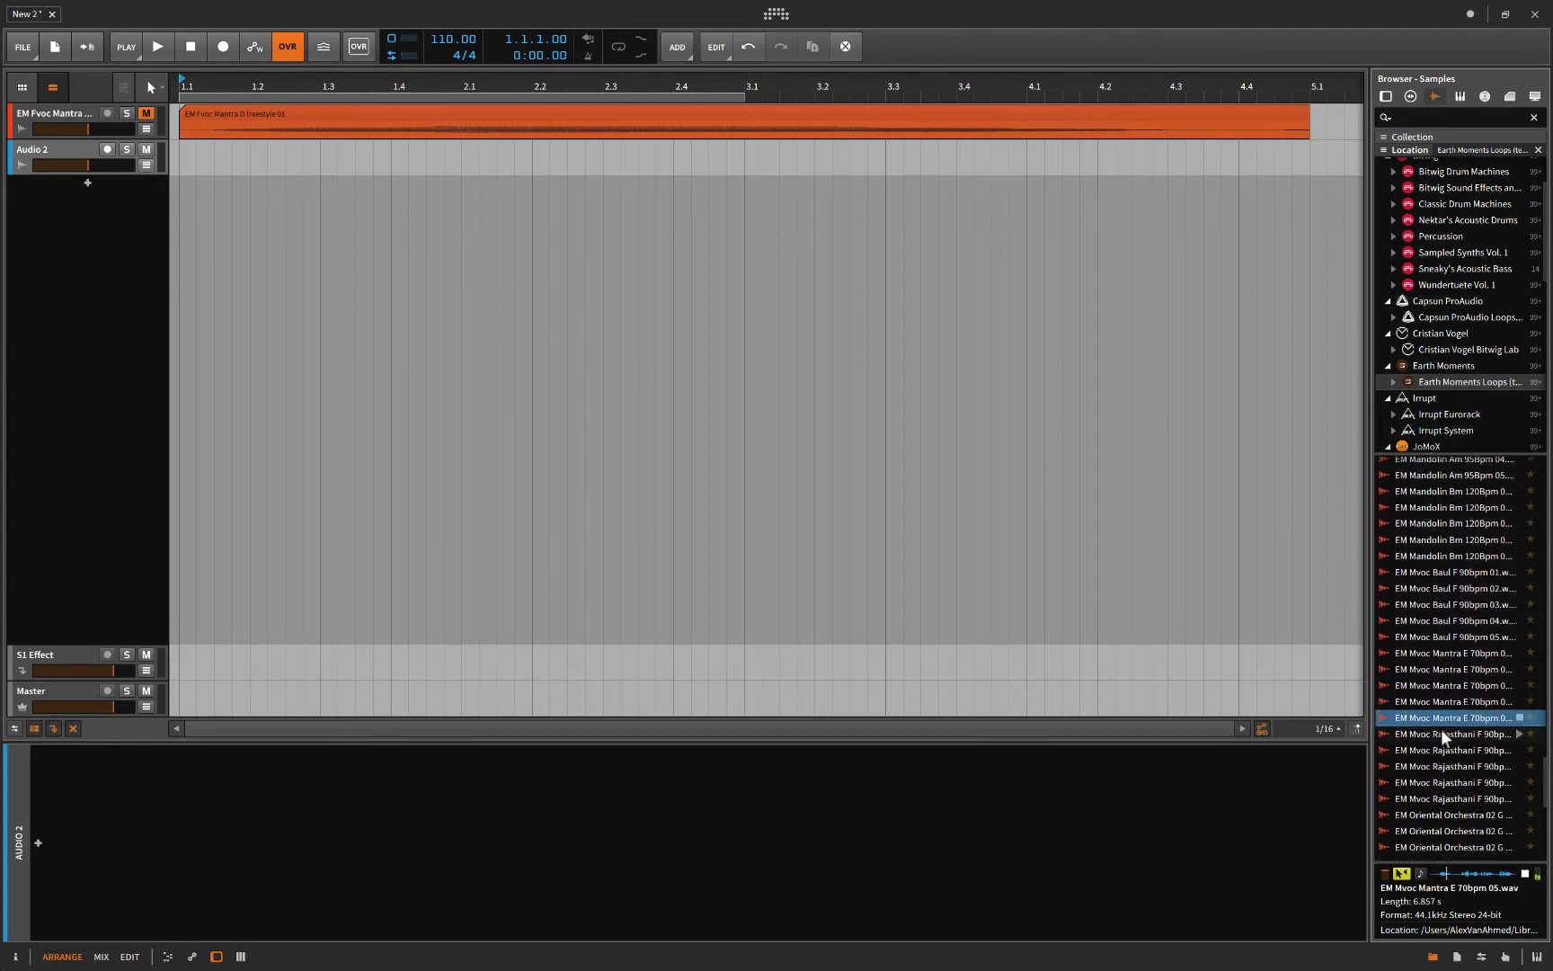
{"action": "scroll", "coordinate": [1440, 729], "scroll_direction": "down", "scroll_amount": 2}
{"action": "left_click", "coordinate": [1450, 756]}
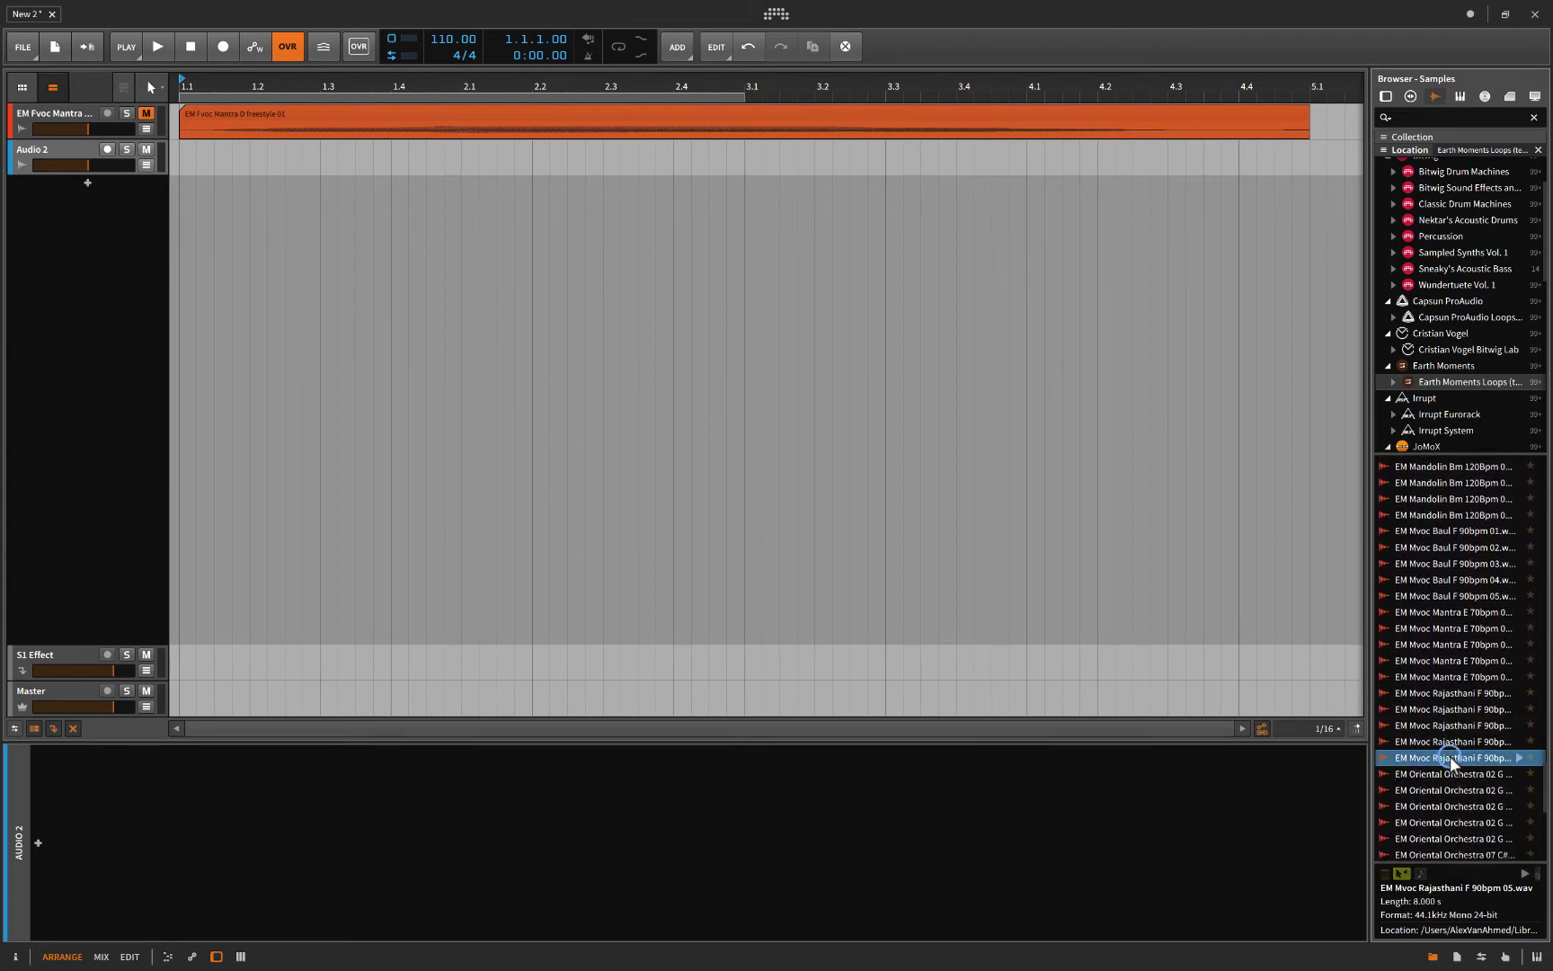
{"action": "scroll", "coordinate": [1450, 756], "scroll_direction": "down", "scroll_amount": 5}
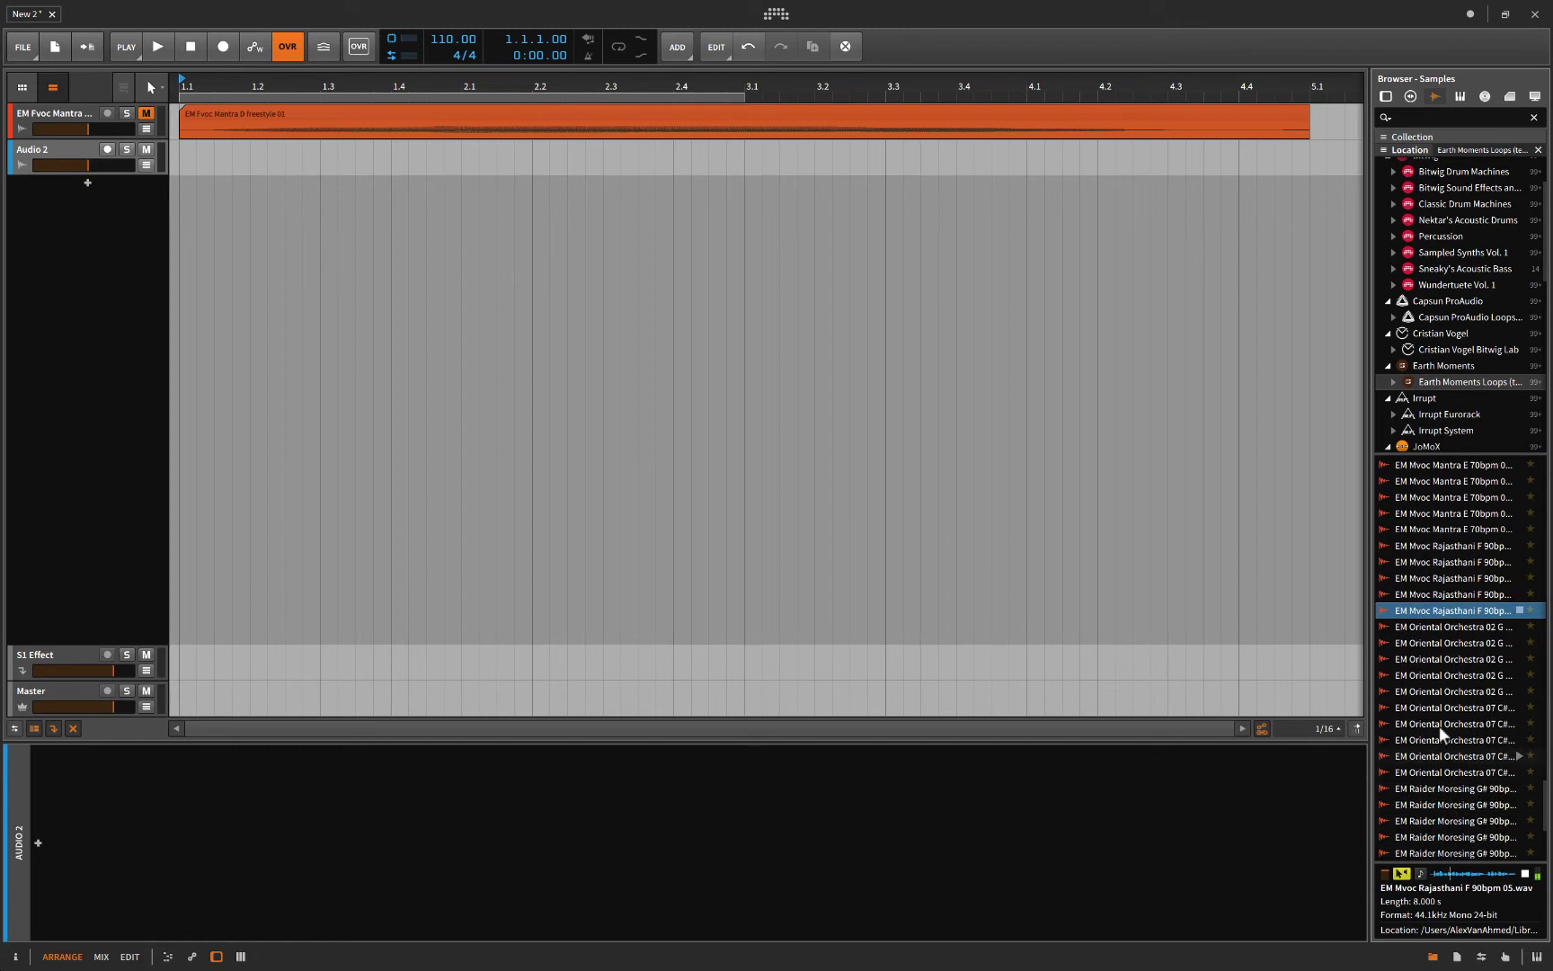
{"action": "key", "text": "space"}
{"action": "left_click", "coordinate": [1519, 611]}
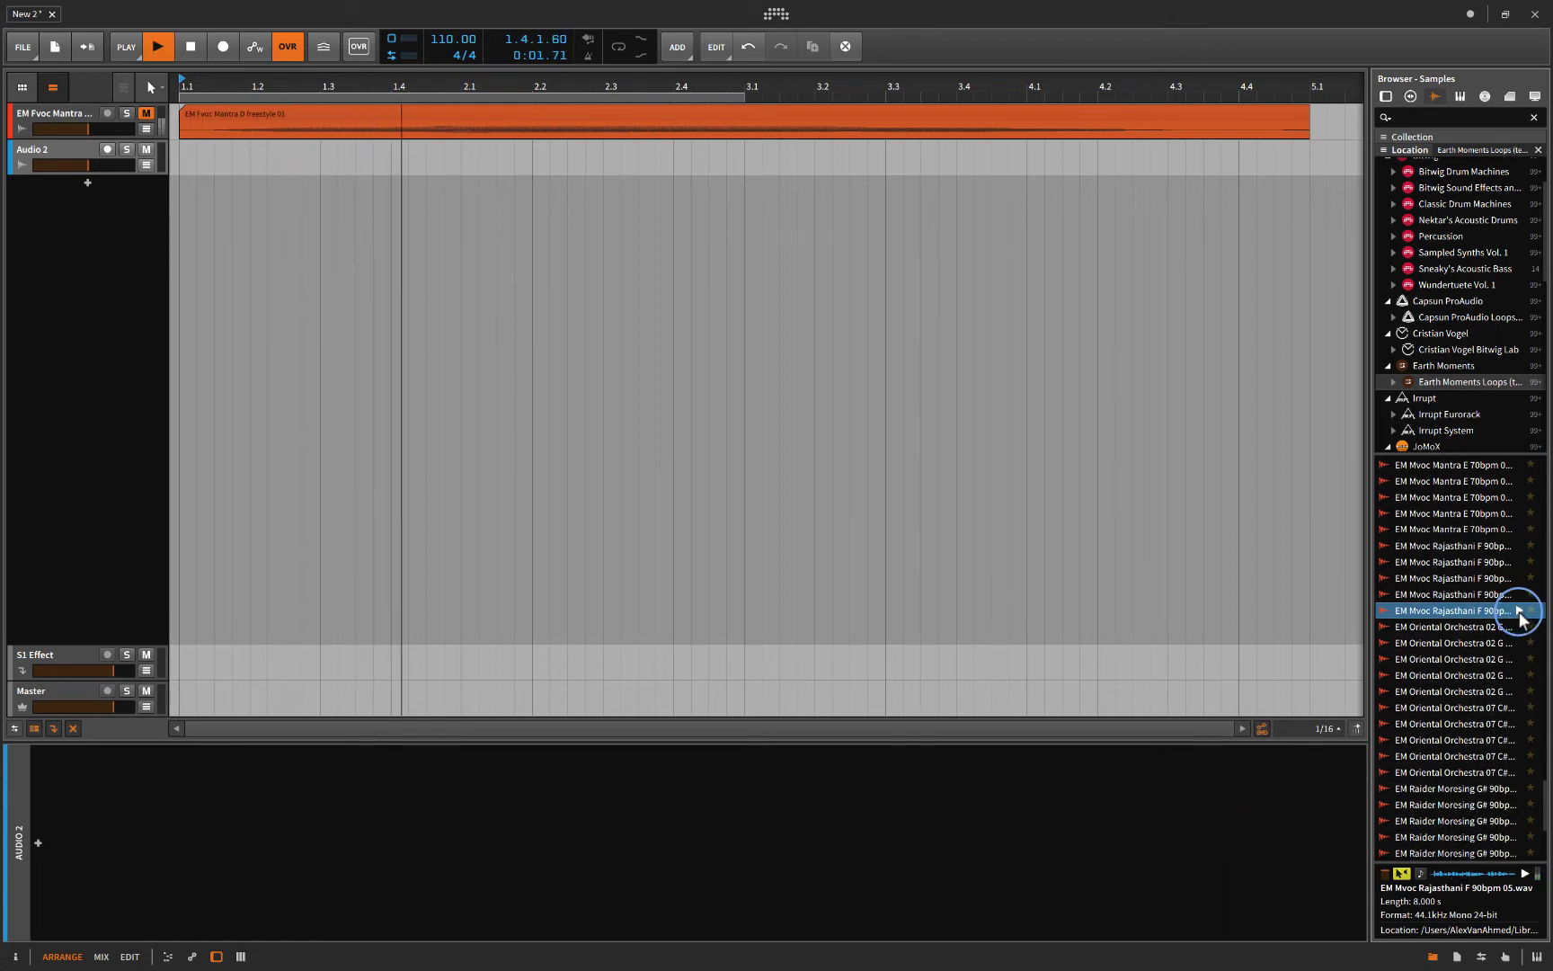
{"action": "key", "text": "space"}
Step: Place EM Mvoc Rajasthani F 90bpm 05 on the second track at bar 1 and list Bitwig devices
{"action": "left_click_drag", "start_coordinate": [1460, 610], "coordinate": [180, 150]}
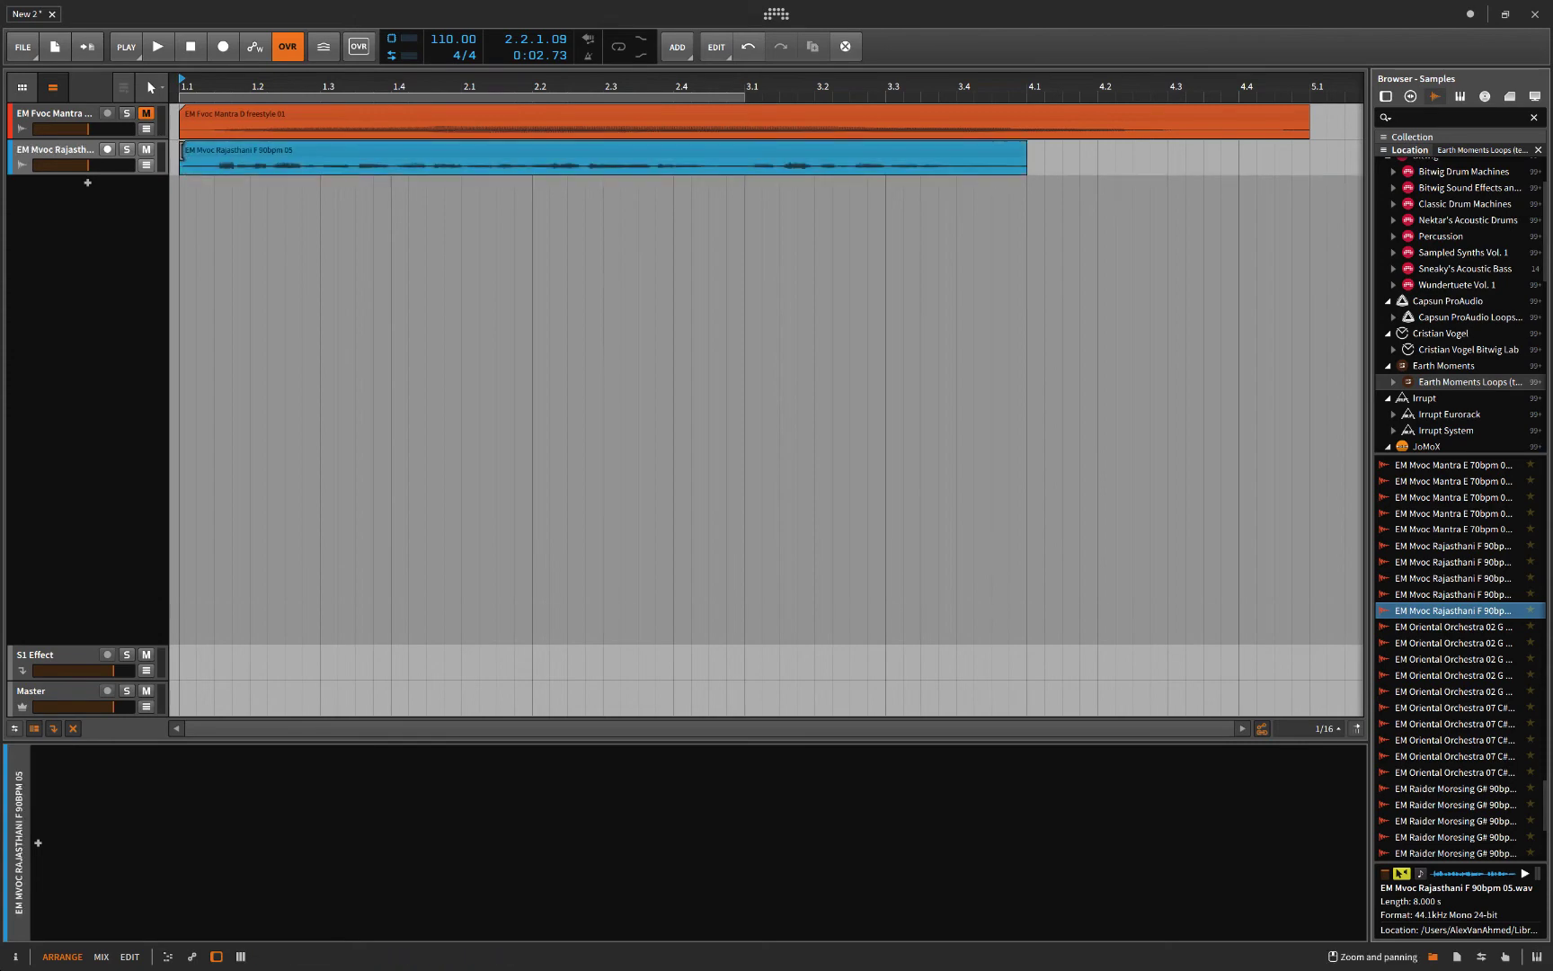
{"action": "left_click", "coordinate": [75, 151]}
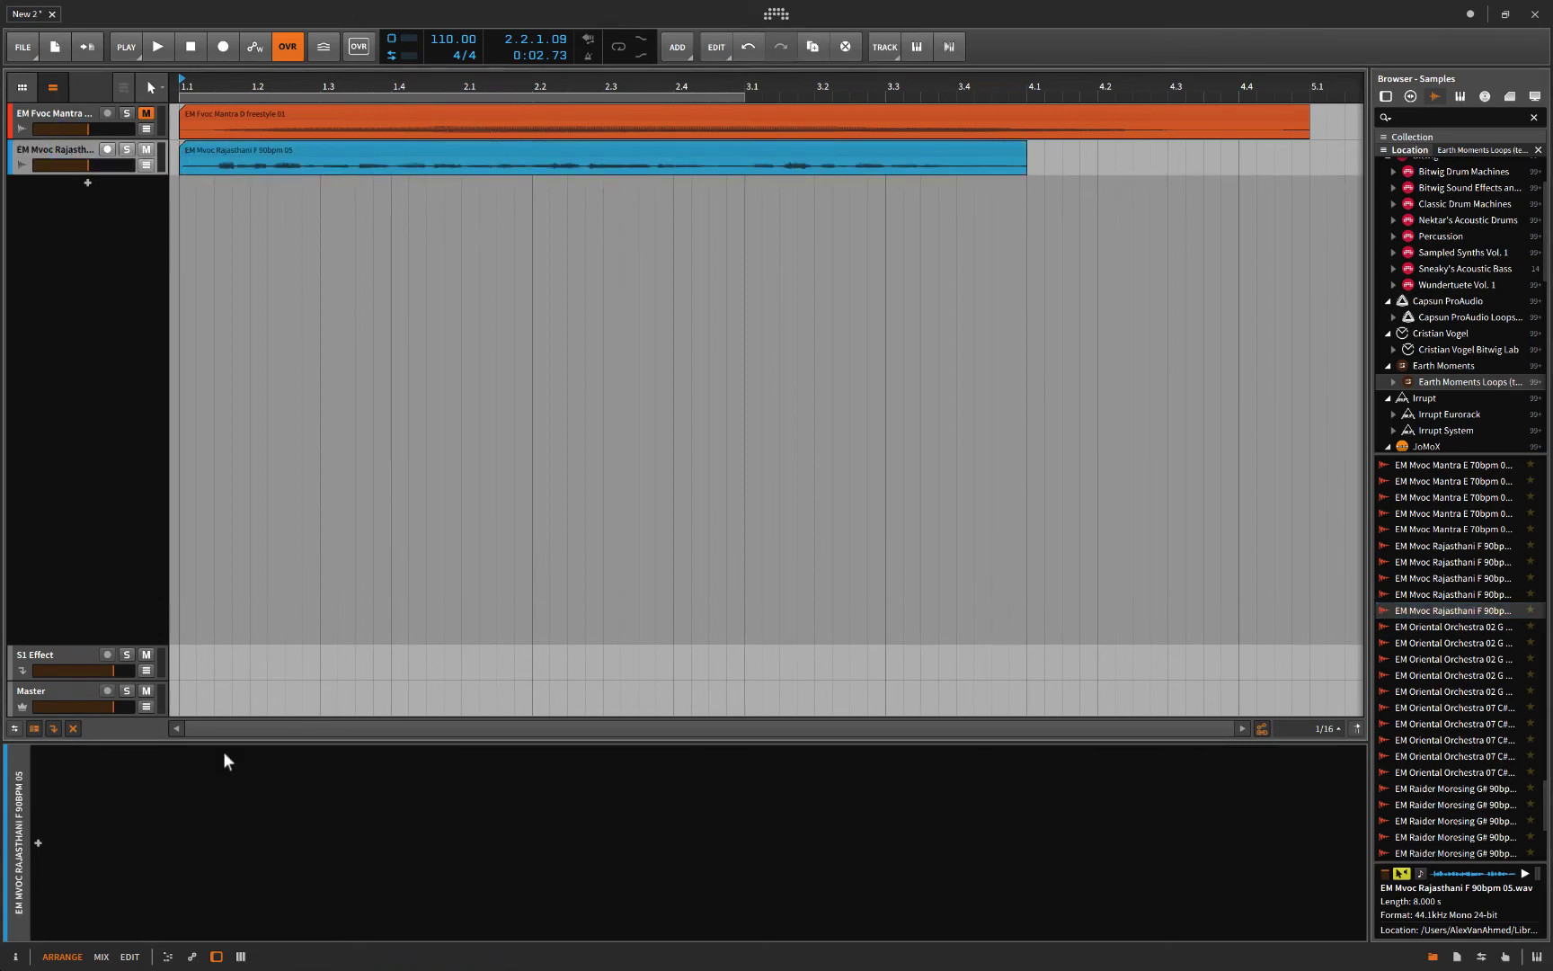
{"action": "left_click", "coordinate": [36, 843]}
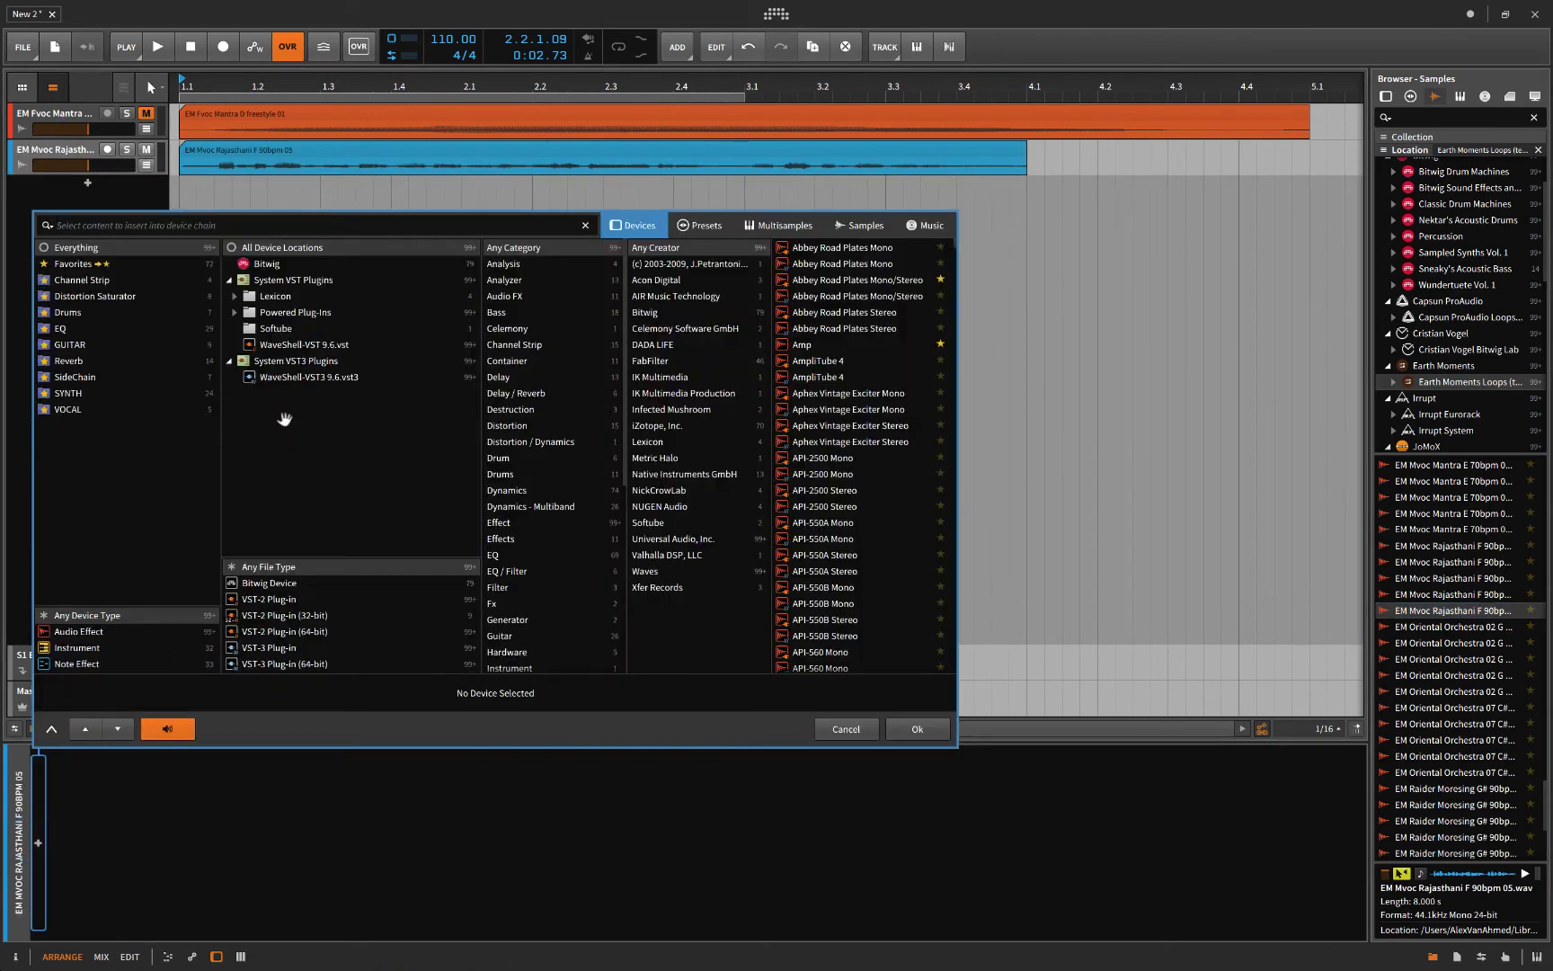
{"action": "left_click", "coordinate": [273, 263]}
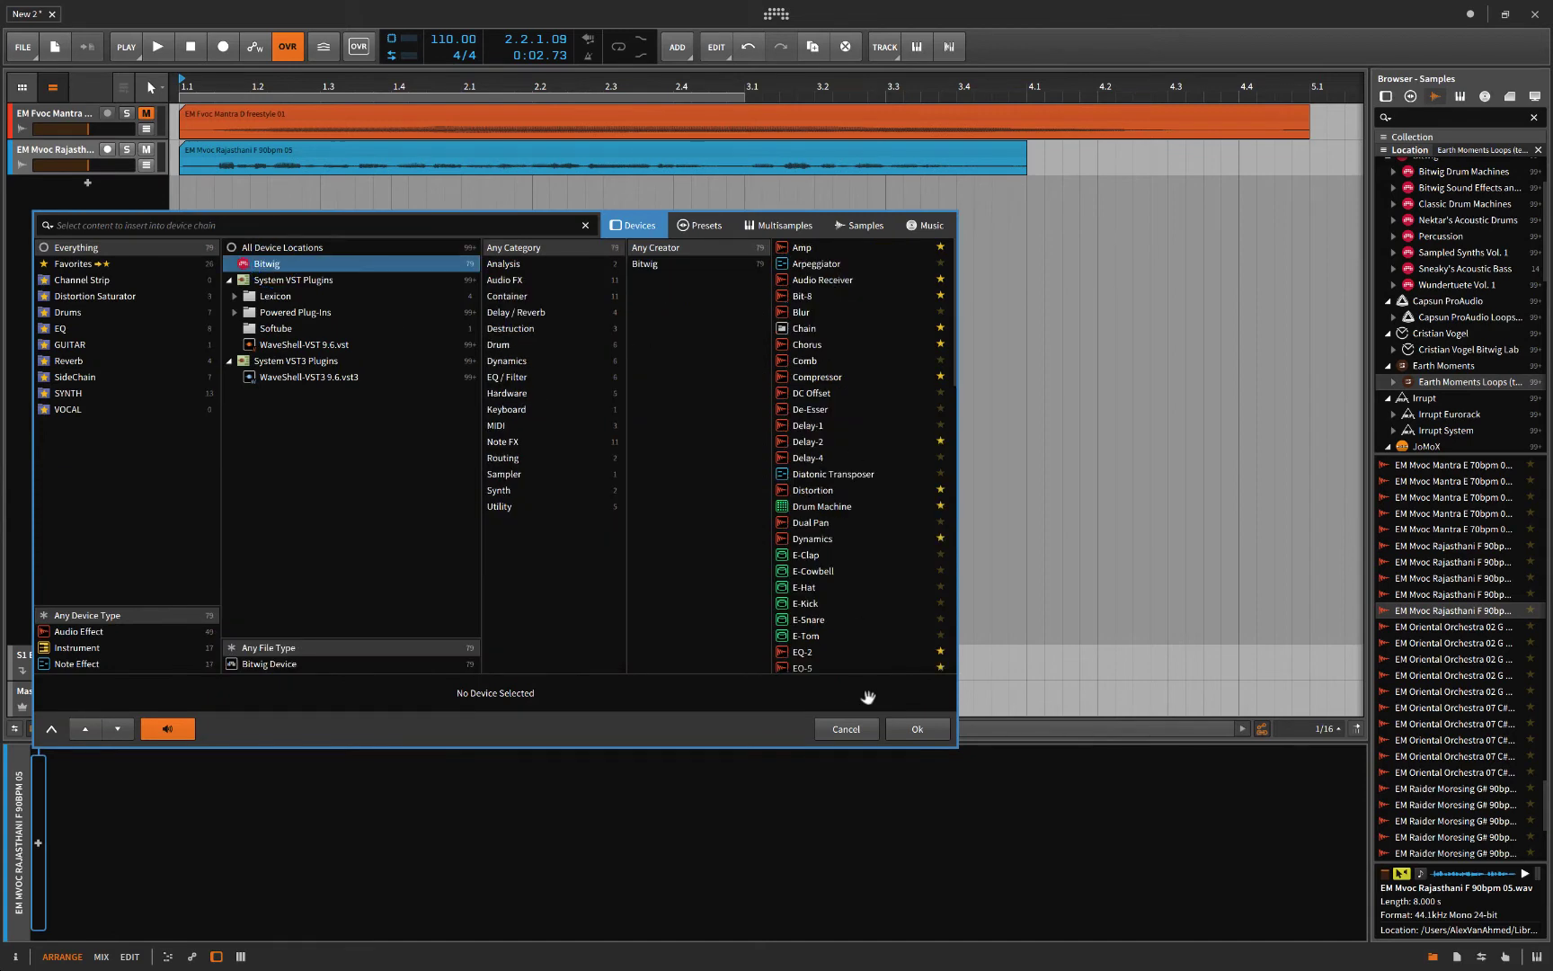
Step: Insert the Time Shift device on the Rajasthani track
{"action": "scroll", "coordinate": [862, 613], "scroll_direction": "down", "scroll_amount": 10}
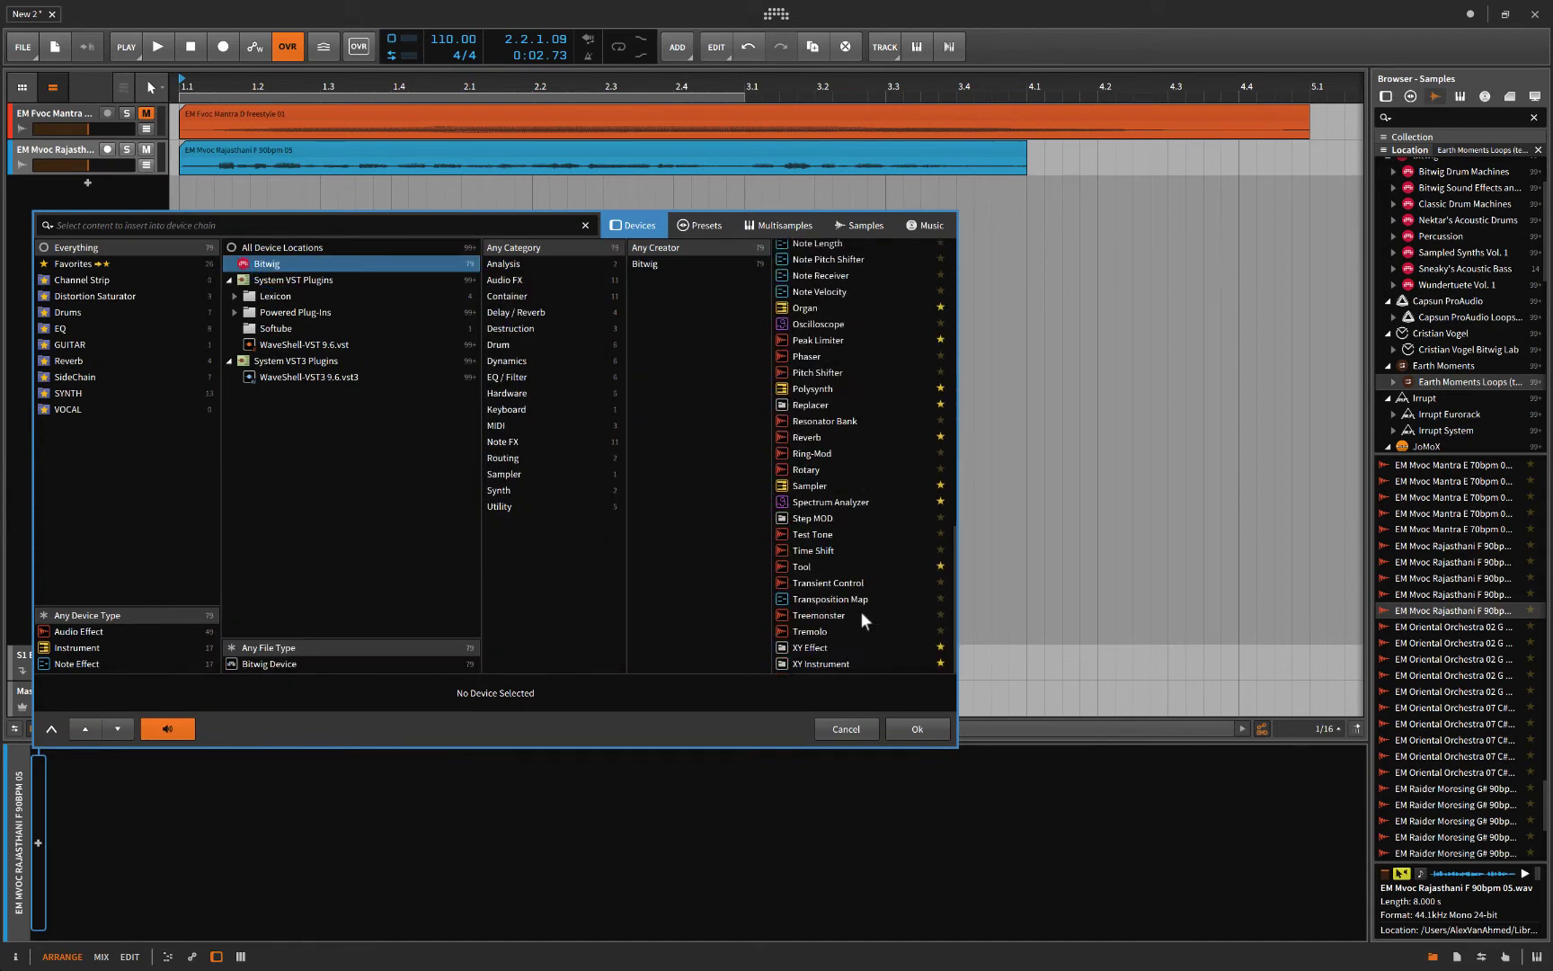
{"action": "left_click", "coordinate": [817, 550]}
{"action": "left_click", "coordinate": [926, 729]}
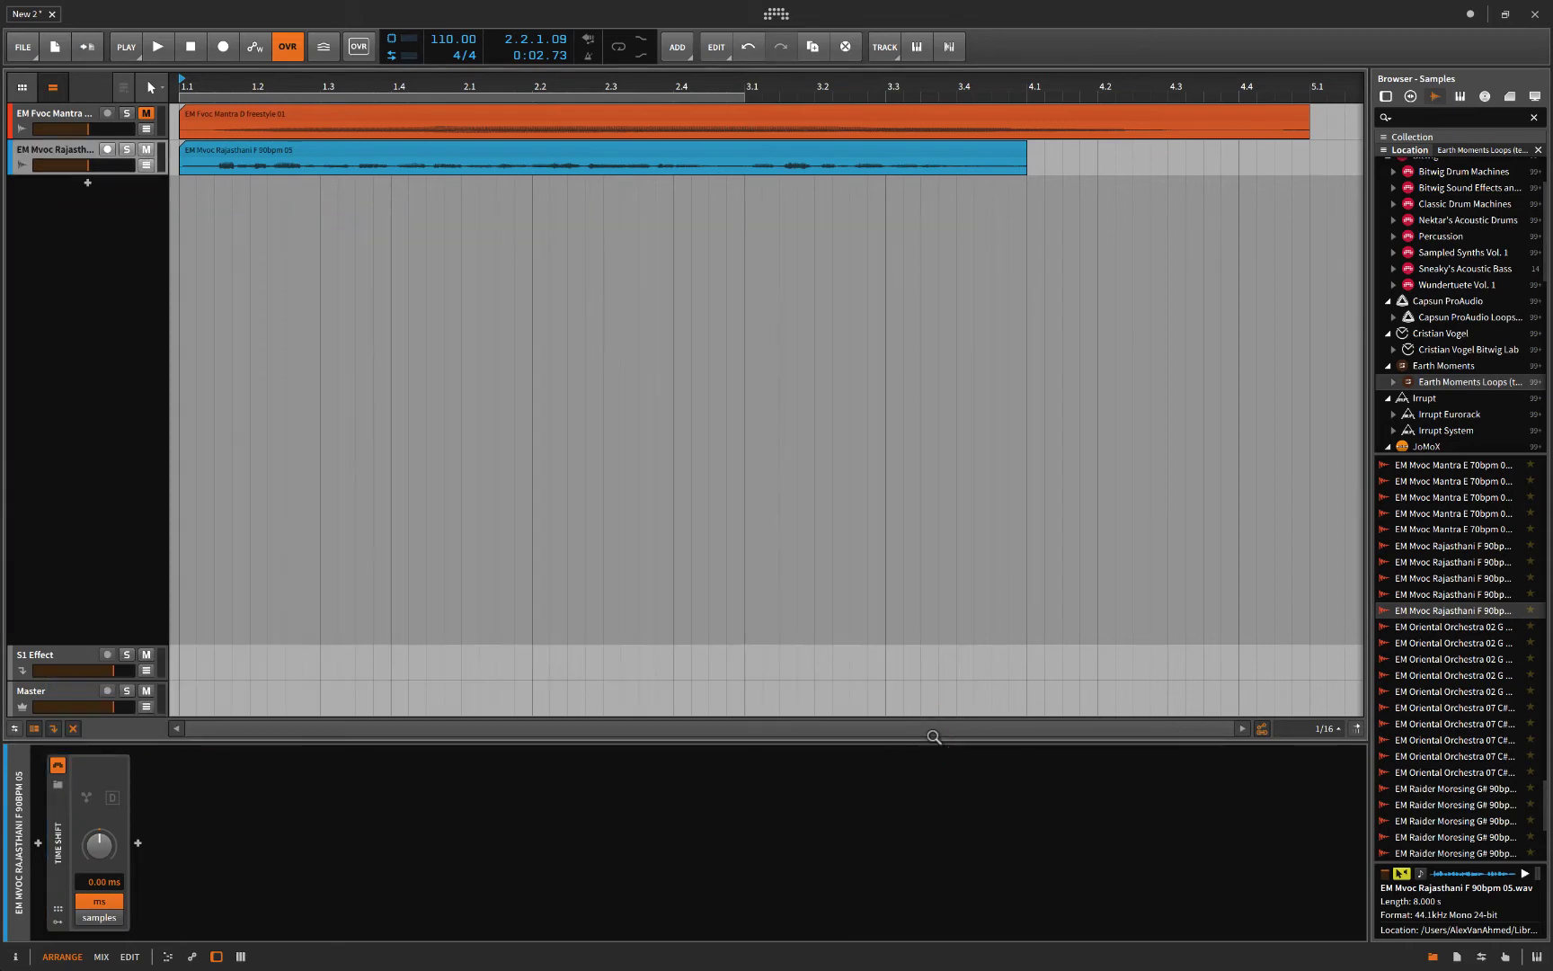
Step: Add an Audio Rate modulator to Time Shift fed from EM Fvoc Mantra D freestyle 01
{"action": "left_click", "coordinate": [56, 925]}
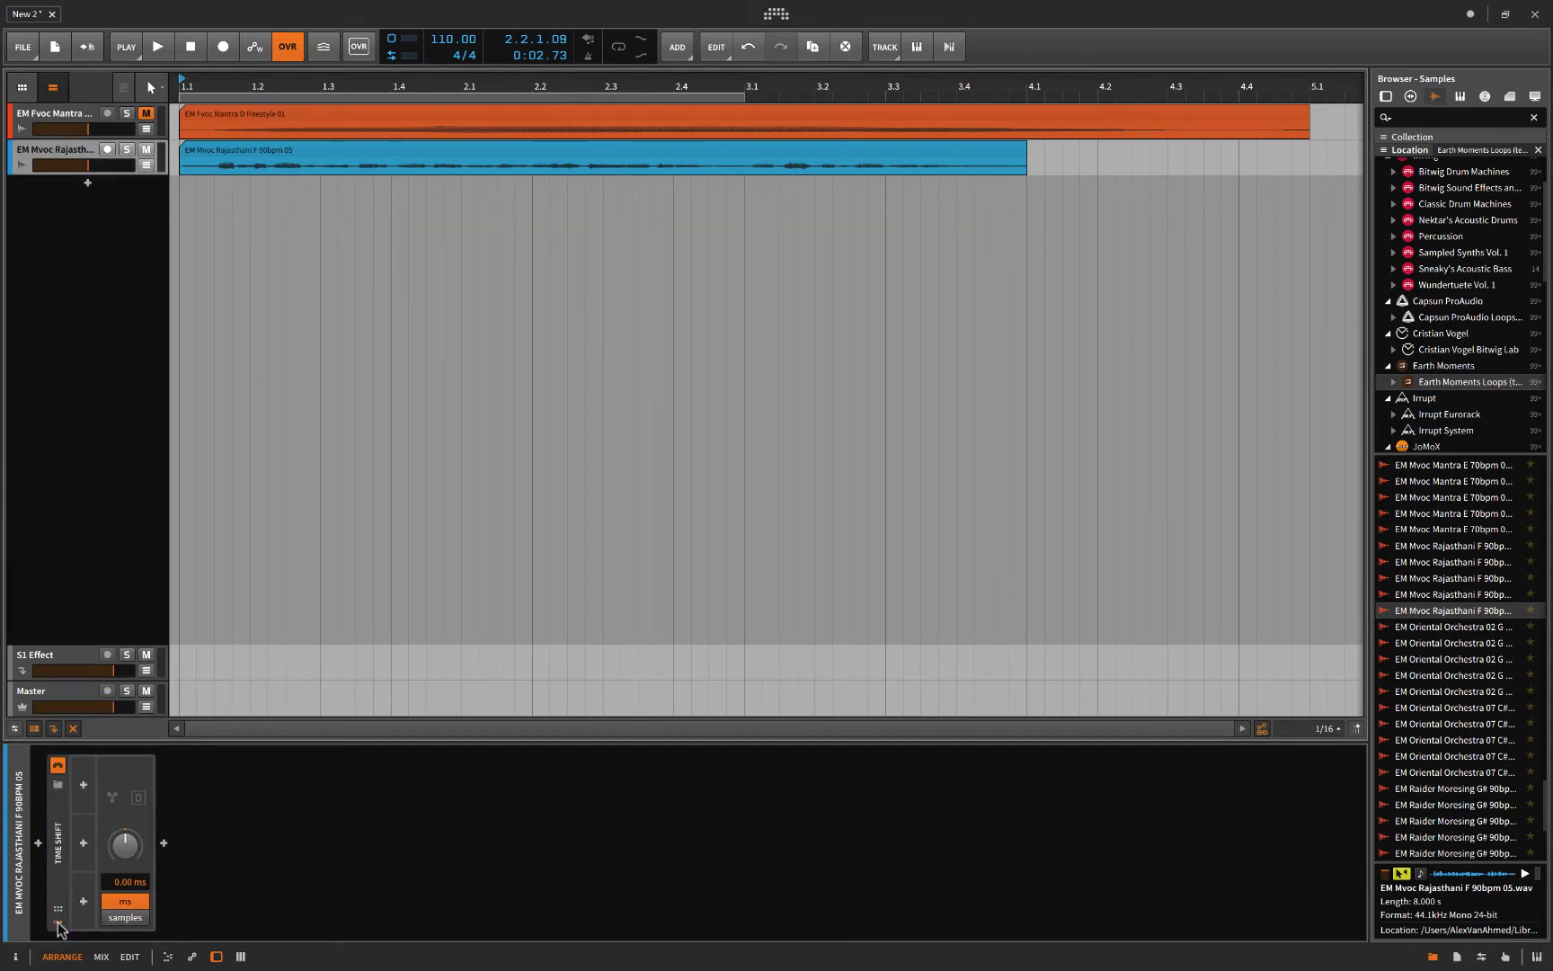
{"action": "left_click", "coordinate": [82, 785]}
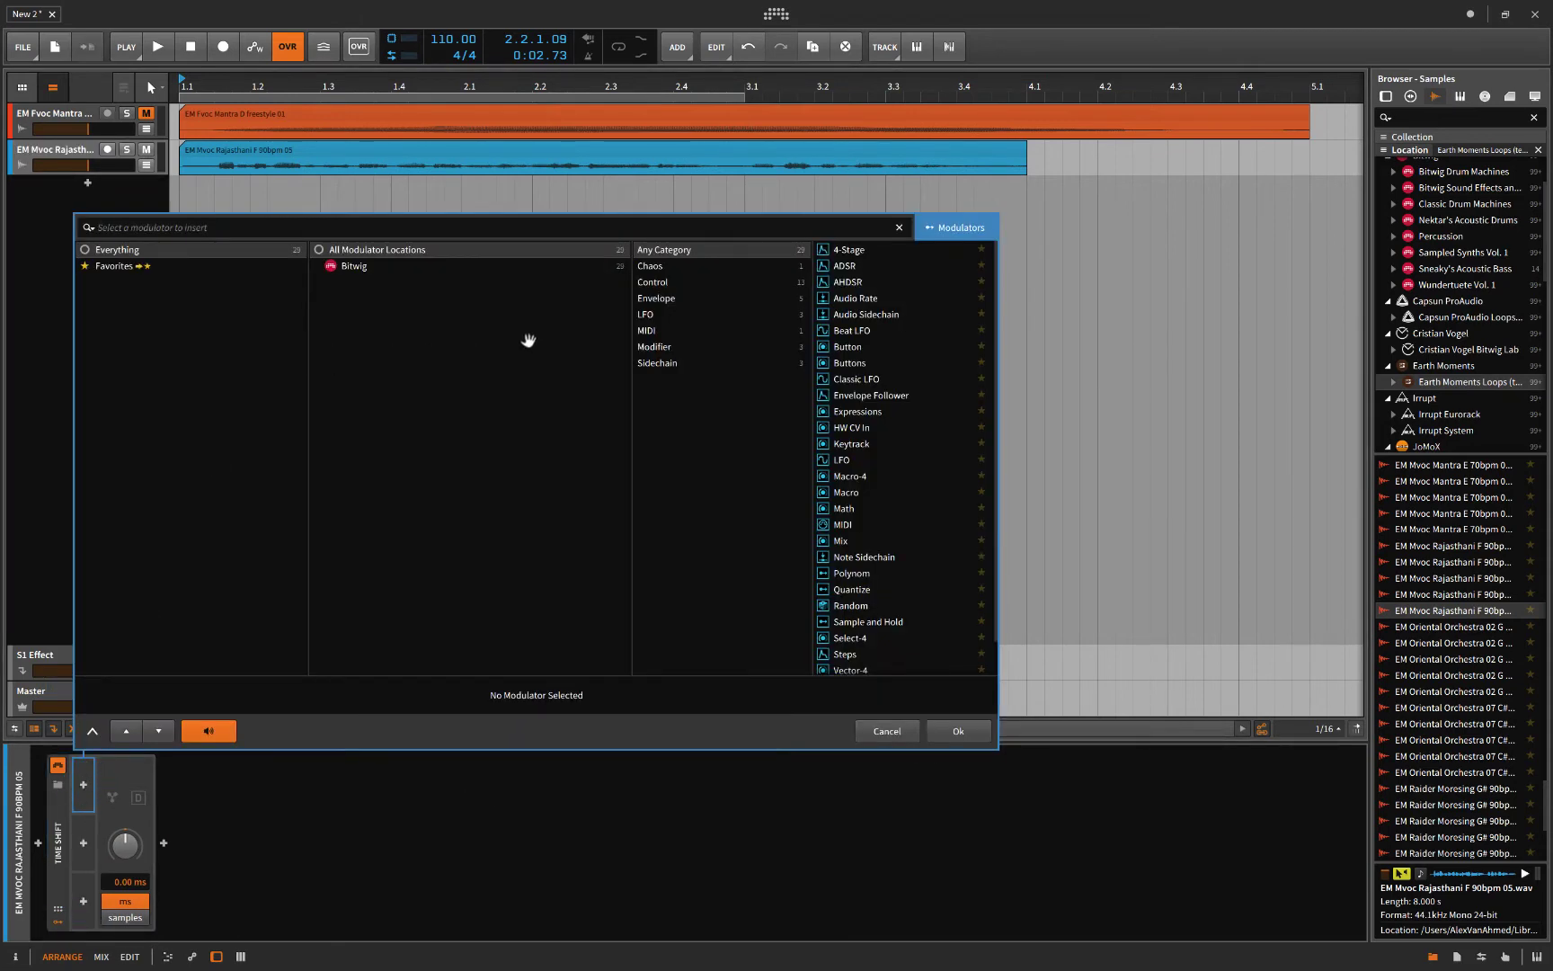
{"action": "left_click", "coordinate": [847, 301]}
{"action": "left_click", "coordinate": [949, 731]}
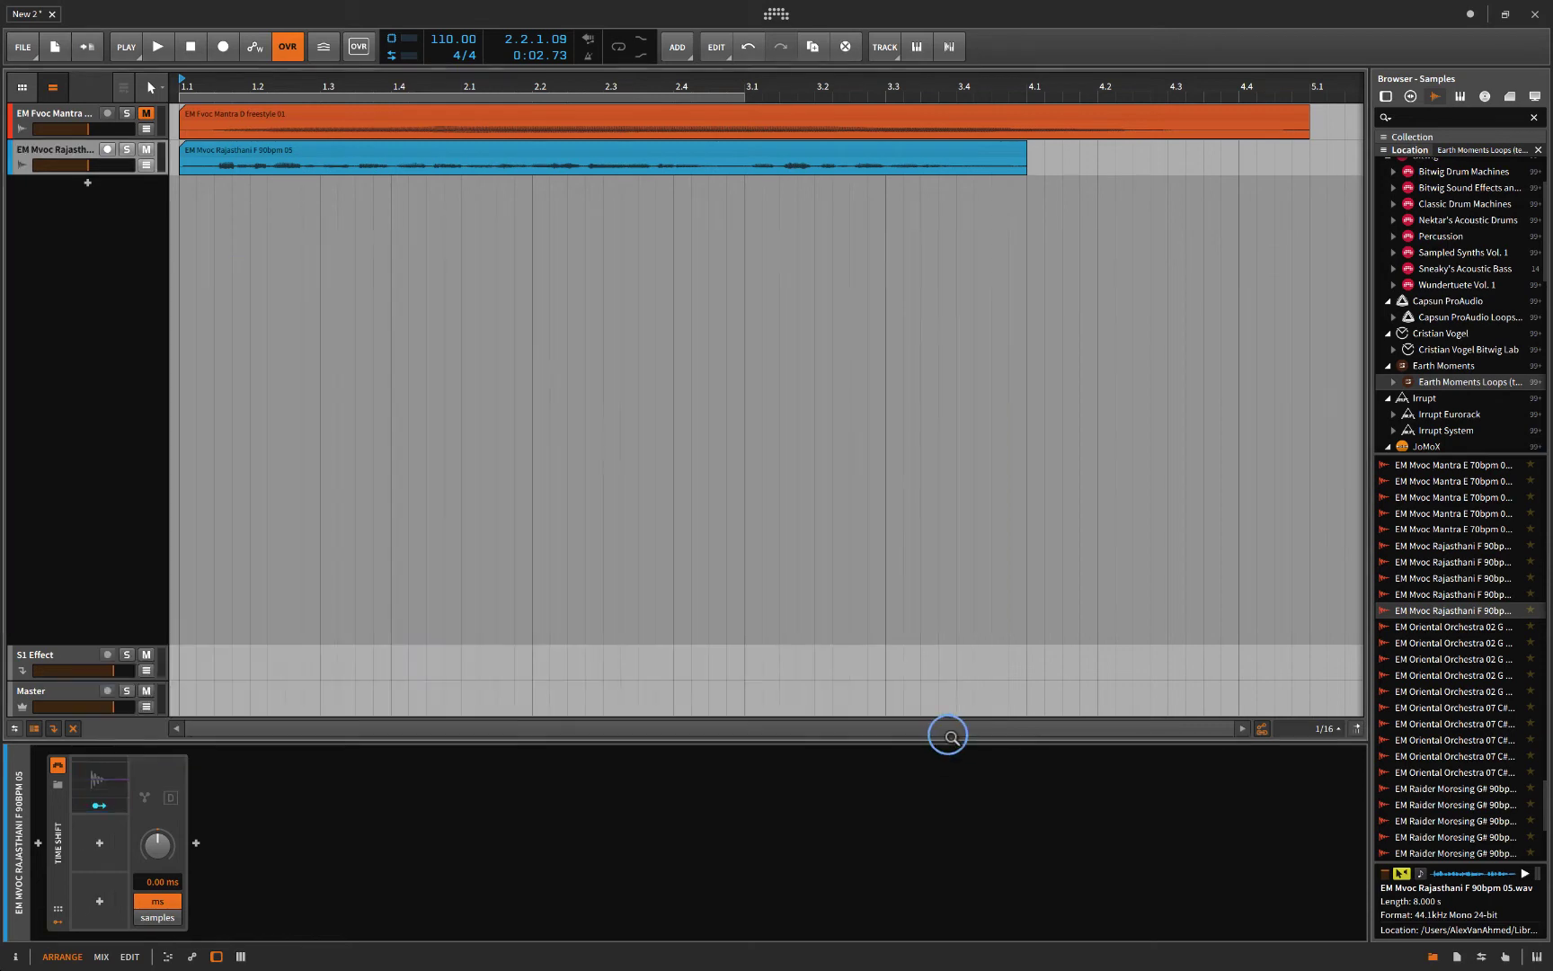
{"action": "left_click", "coordinate": [123, 787]}
{"action": "left_click", "coordinate": [158, 777]}
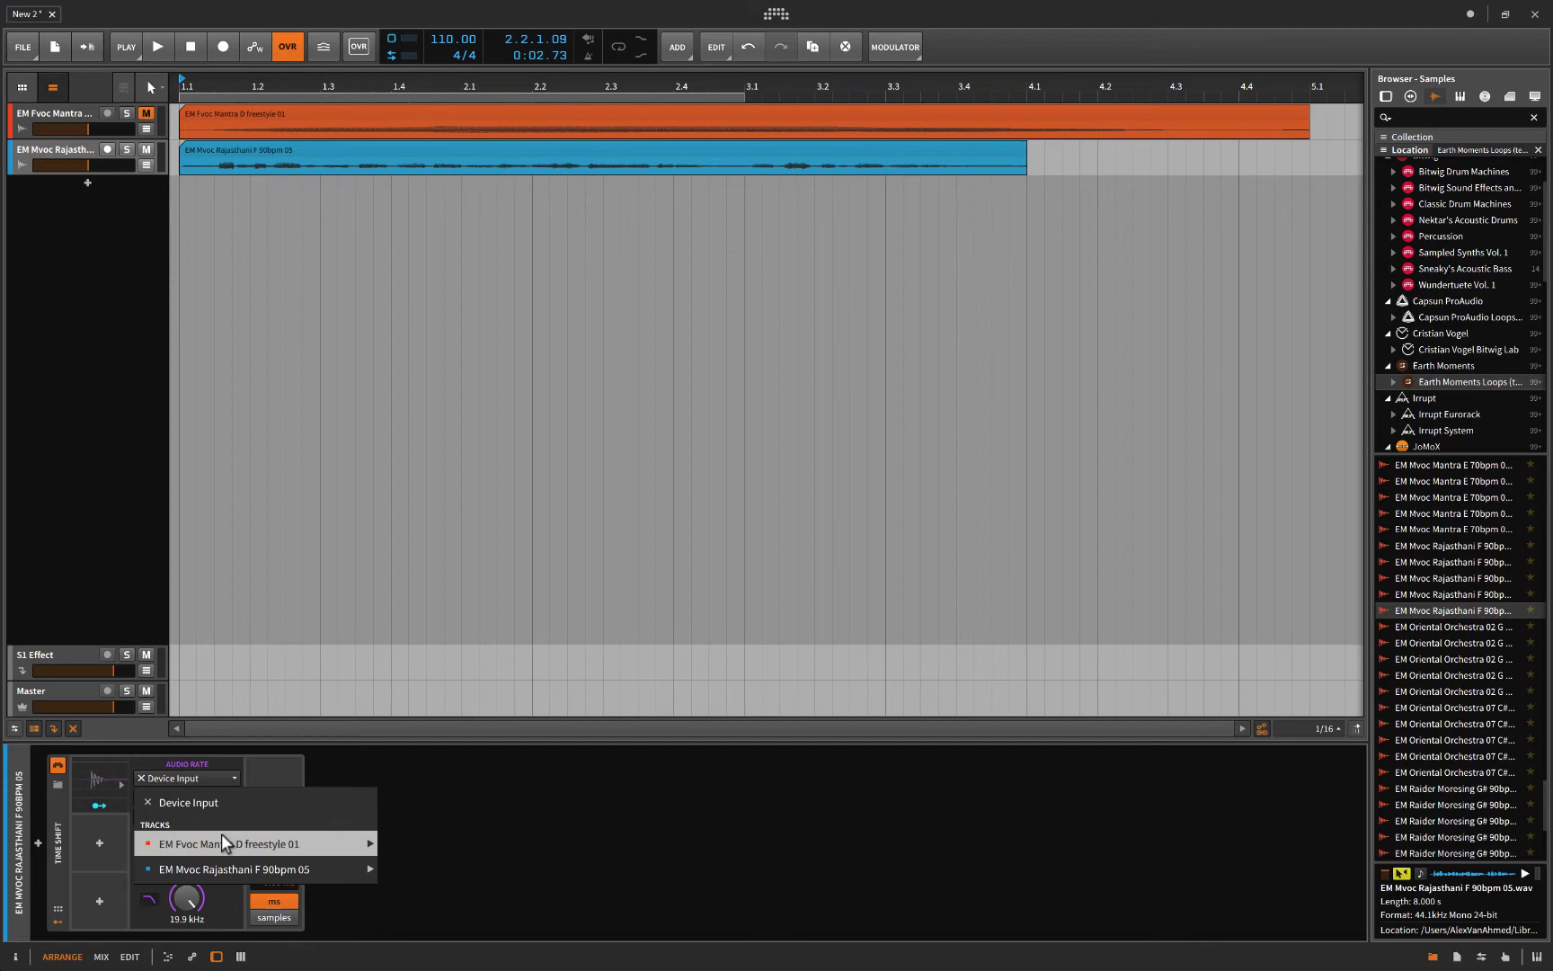
{"action": "mouse_move", "coordinate": [236, 842]}
{"action": "left_click", "coordinate": [471, 845]}
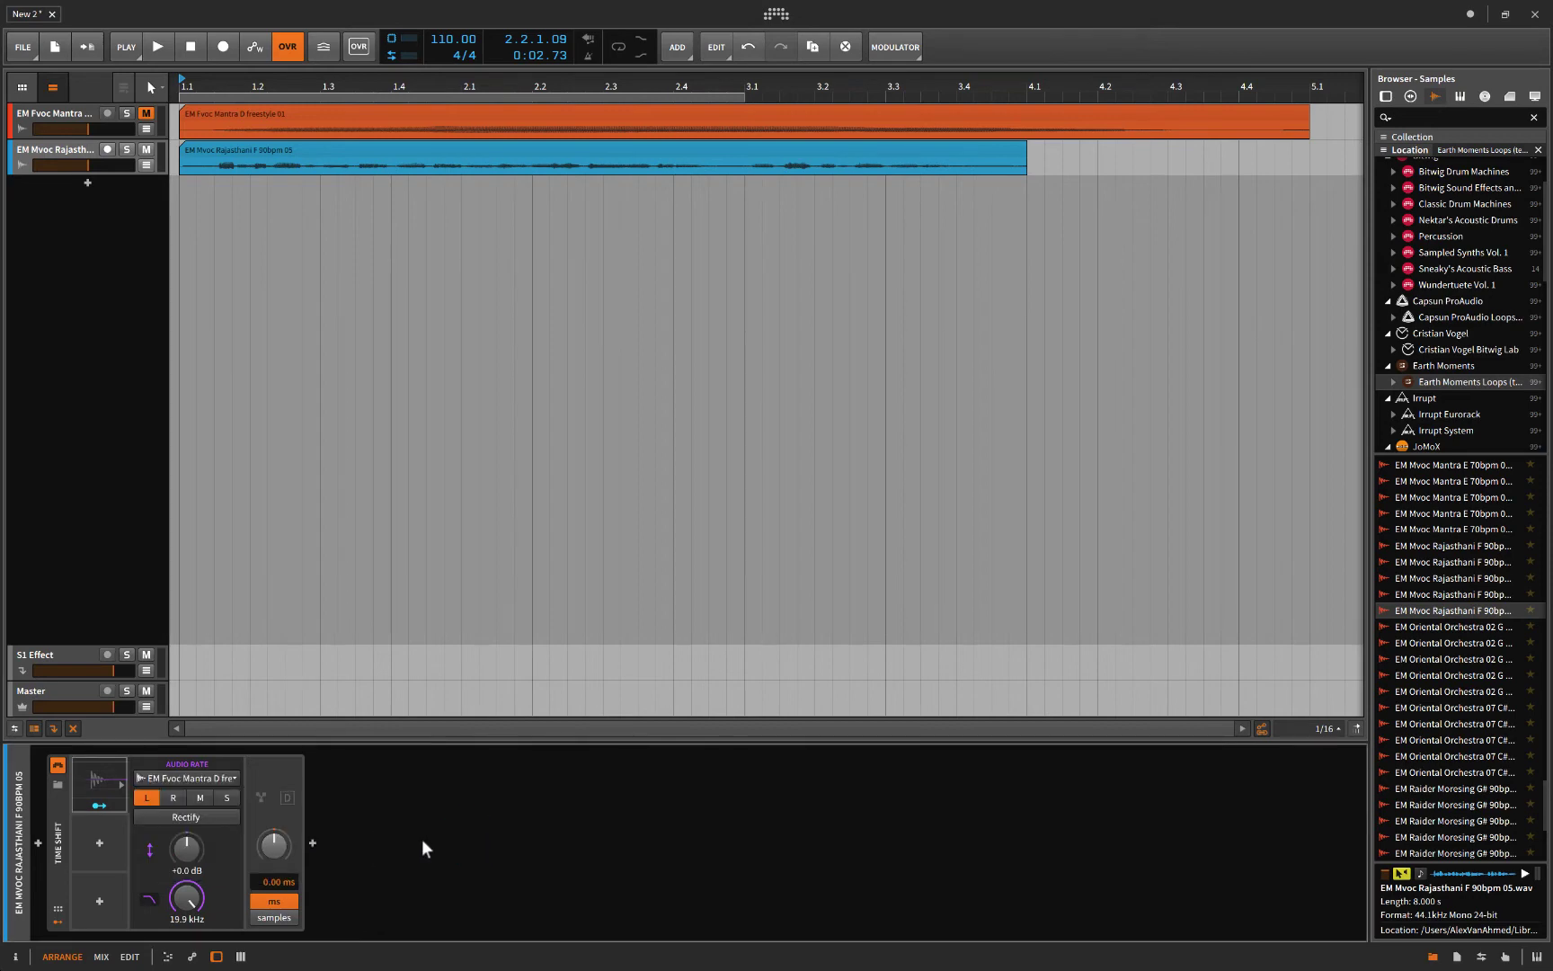
Step: Map the modulator to the time shift amount at -116 ms and play it back
{"action": "left_click", "coordinate": [99, 806]}
{"action": "left_click", "coordinate": [273, 853]}
{"action": "left_click_drag", "start_coordinate": [270, 856], "coordinate": [270, 856]}
{"action": "key", "text": "space"}
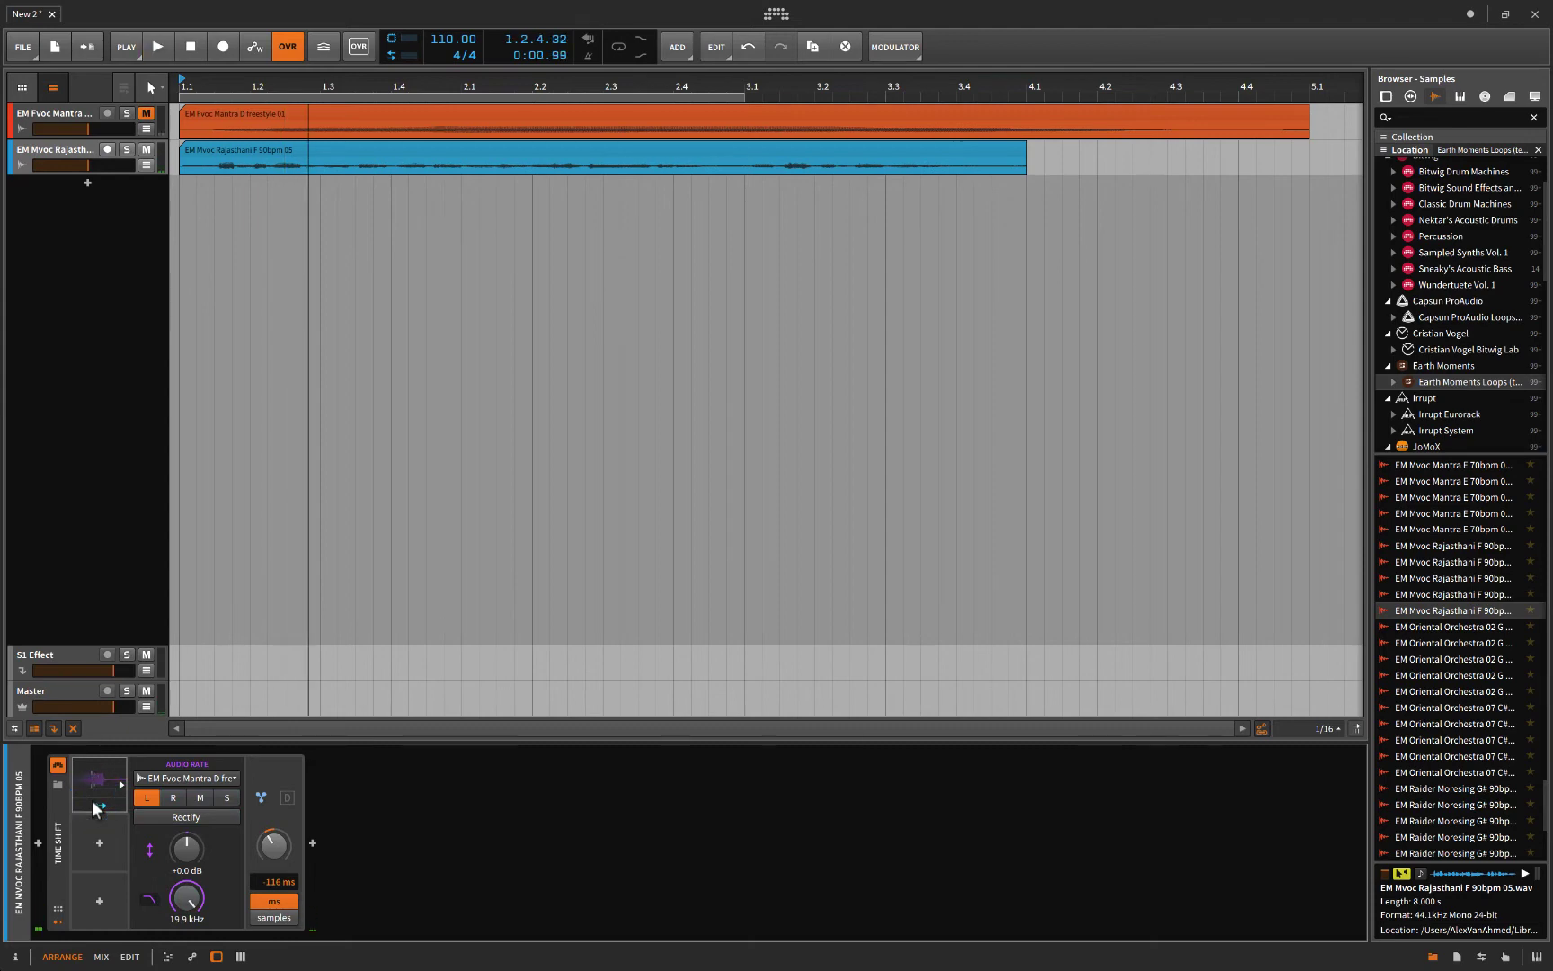
Step: Stop playback and set the Rajasthani clip's stretch mode to Raw
{"action": "left_click", "coordinate": [229, 151]}
{"action": "key", "text": "space"}
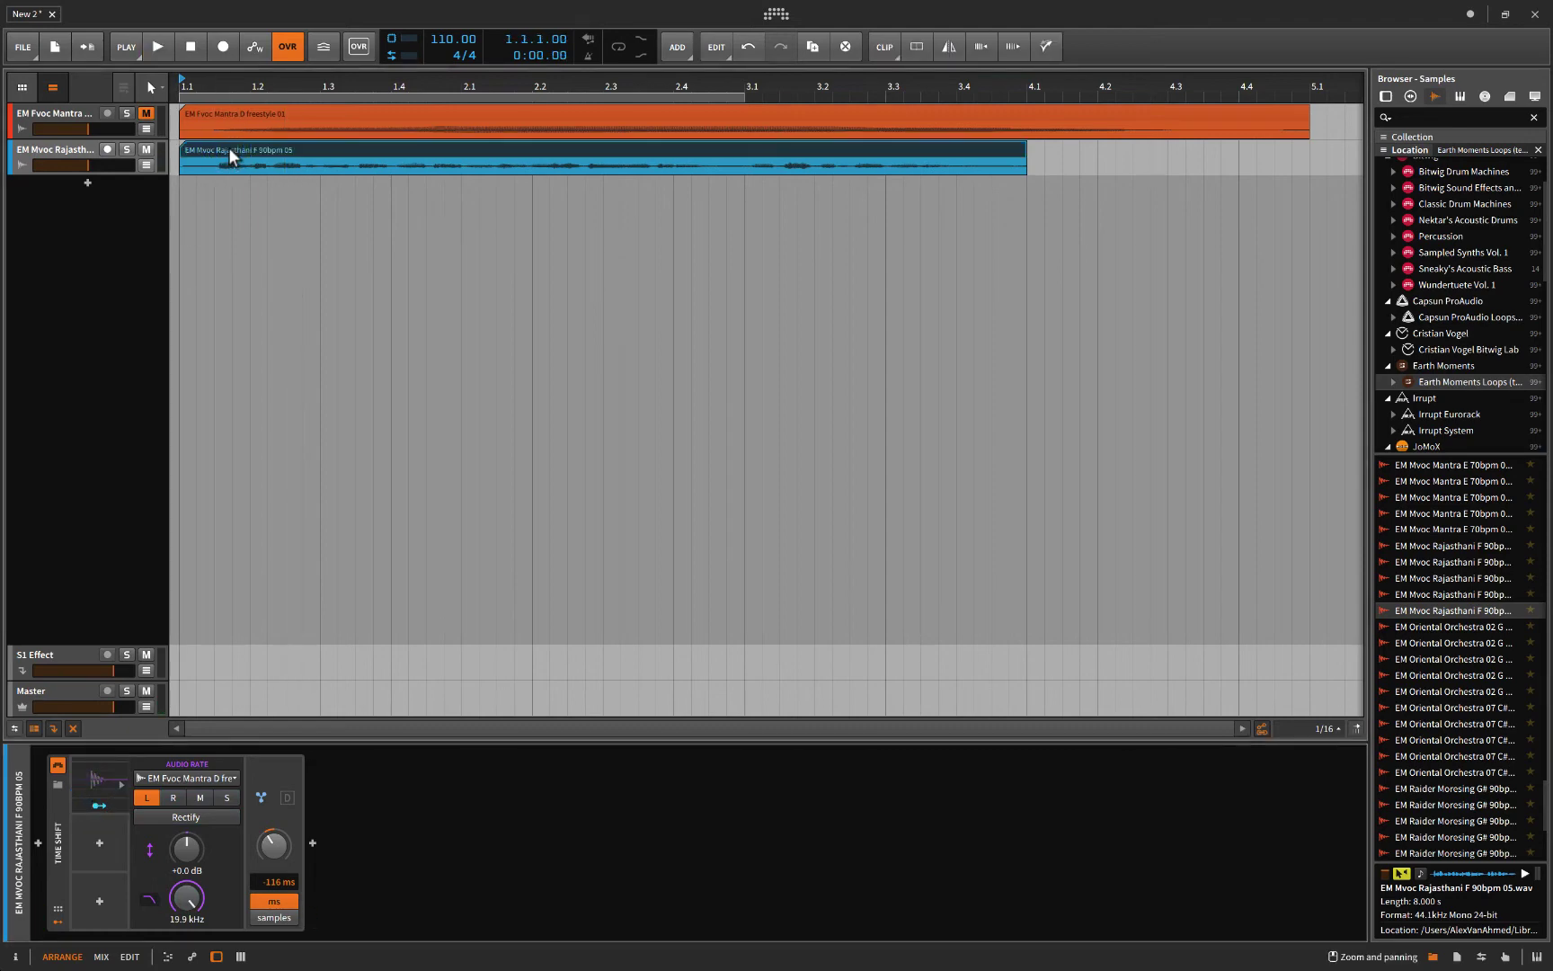
{"action": "key", "text": "i"}
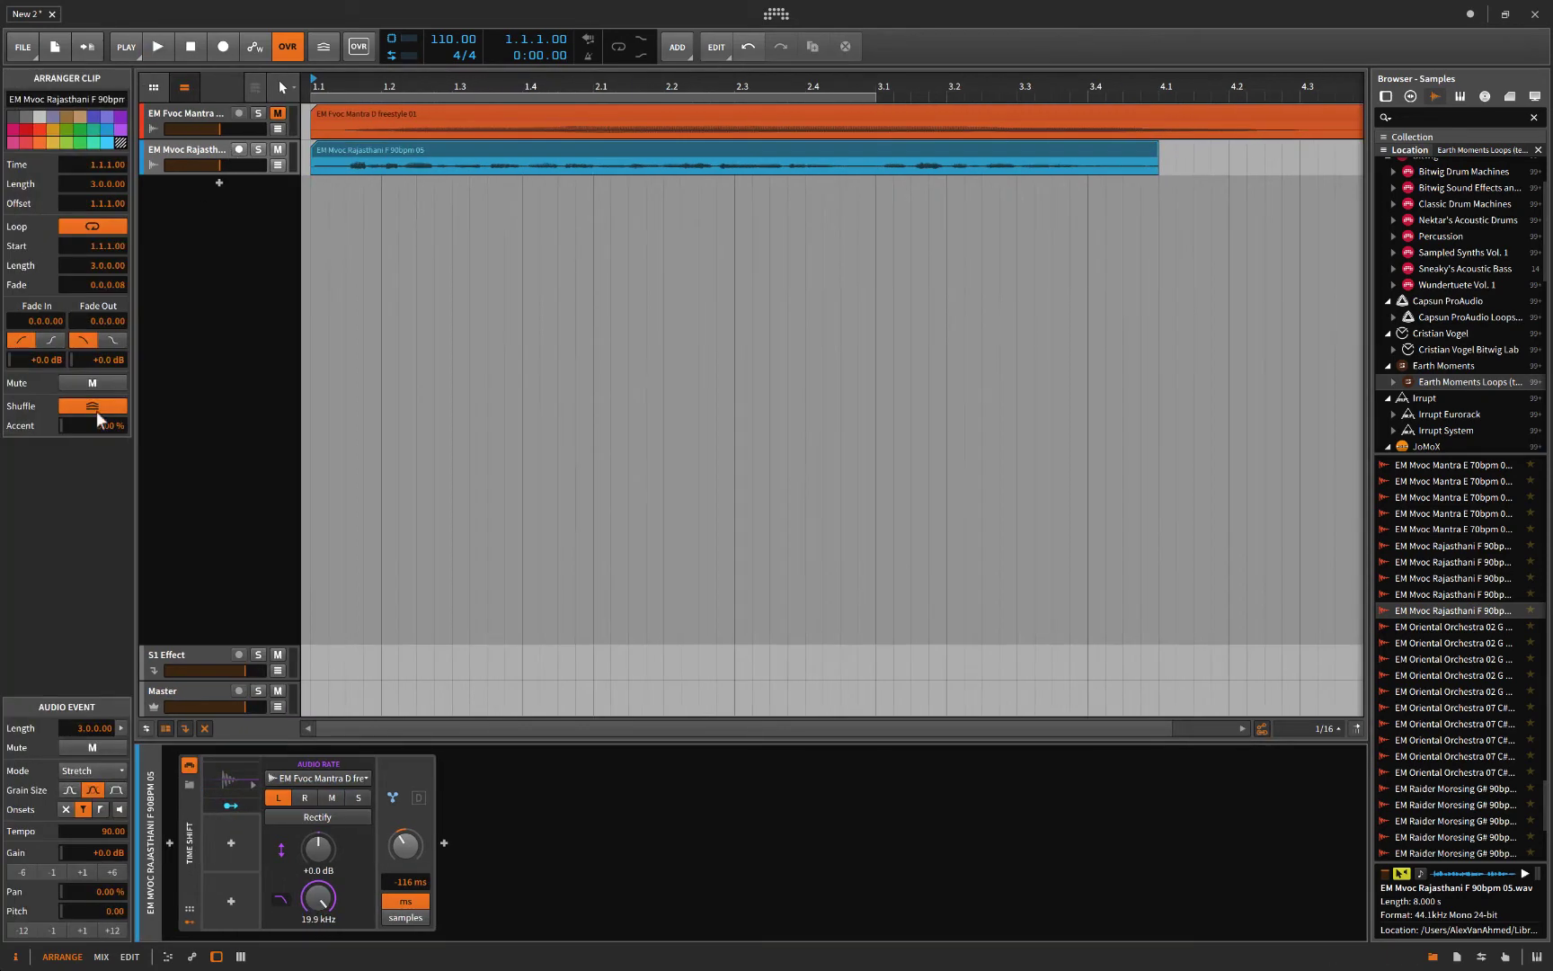
{"action": "left_click", "coordinate": [79, 771]}
{"action": "left_click", "coordinate": [76, 757]}
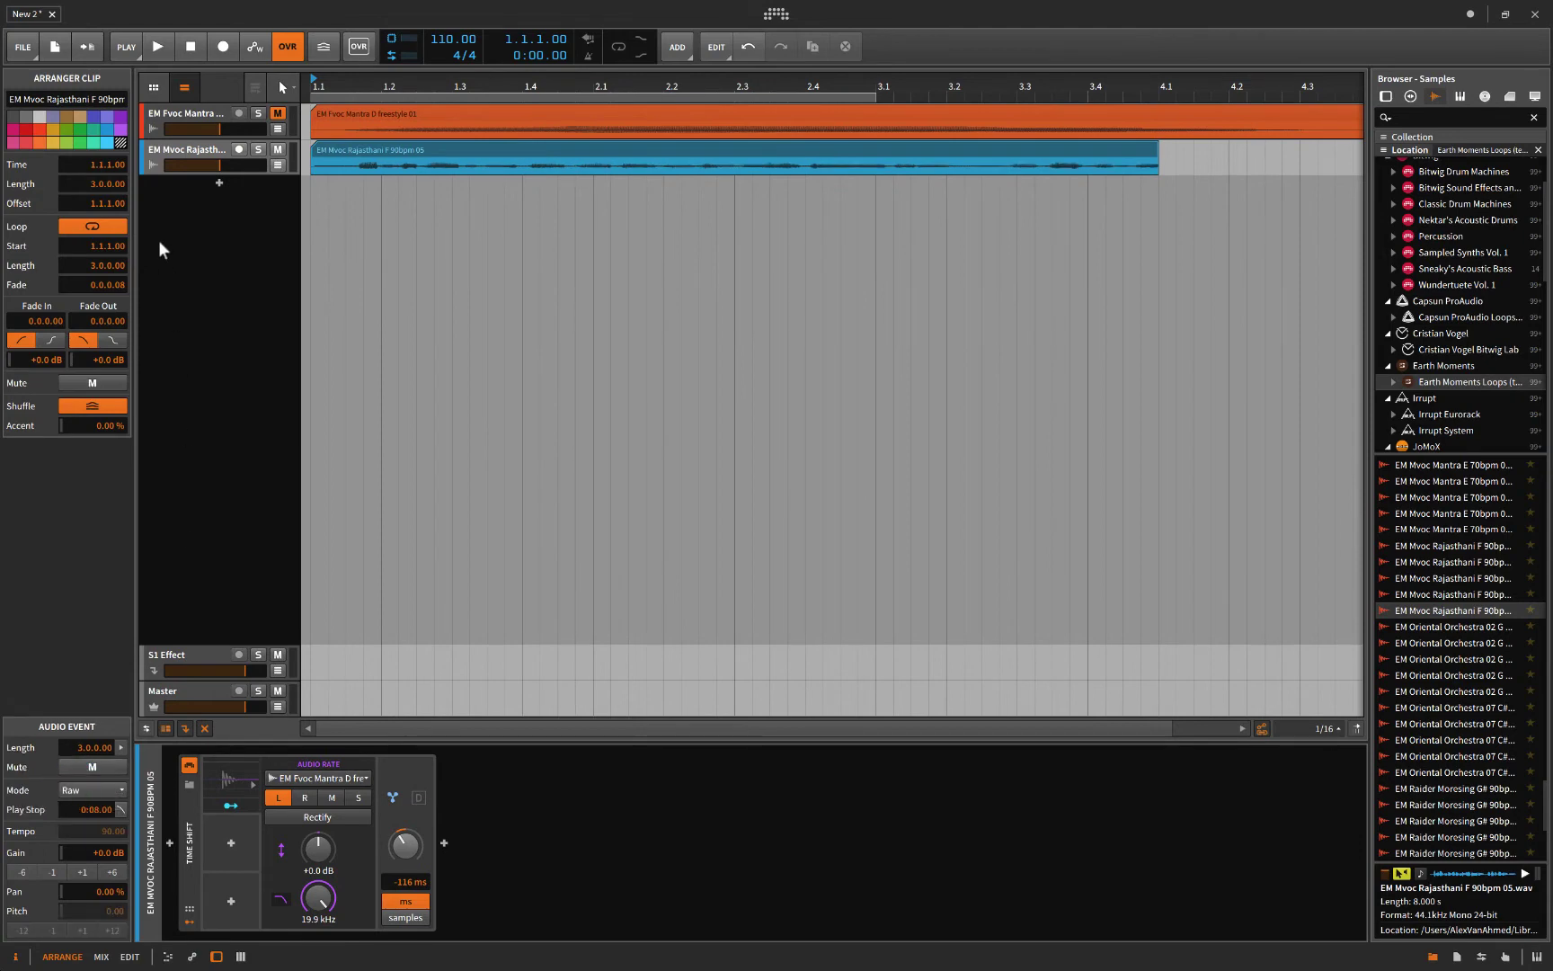
{"action": "key", "text": "i"}
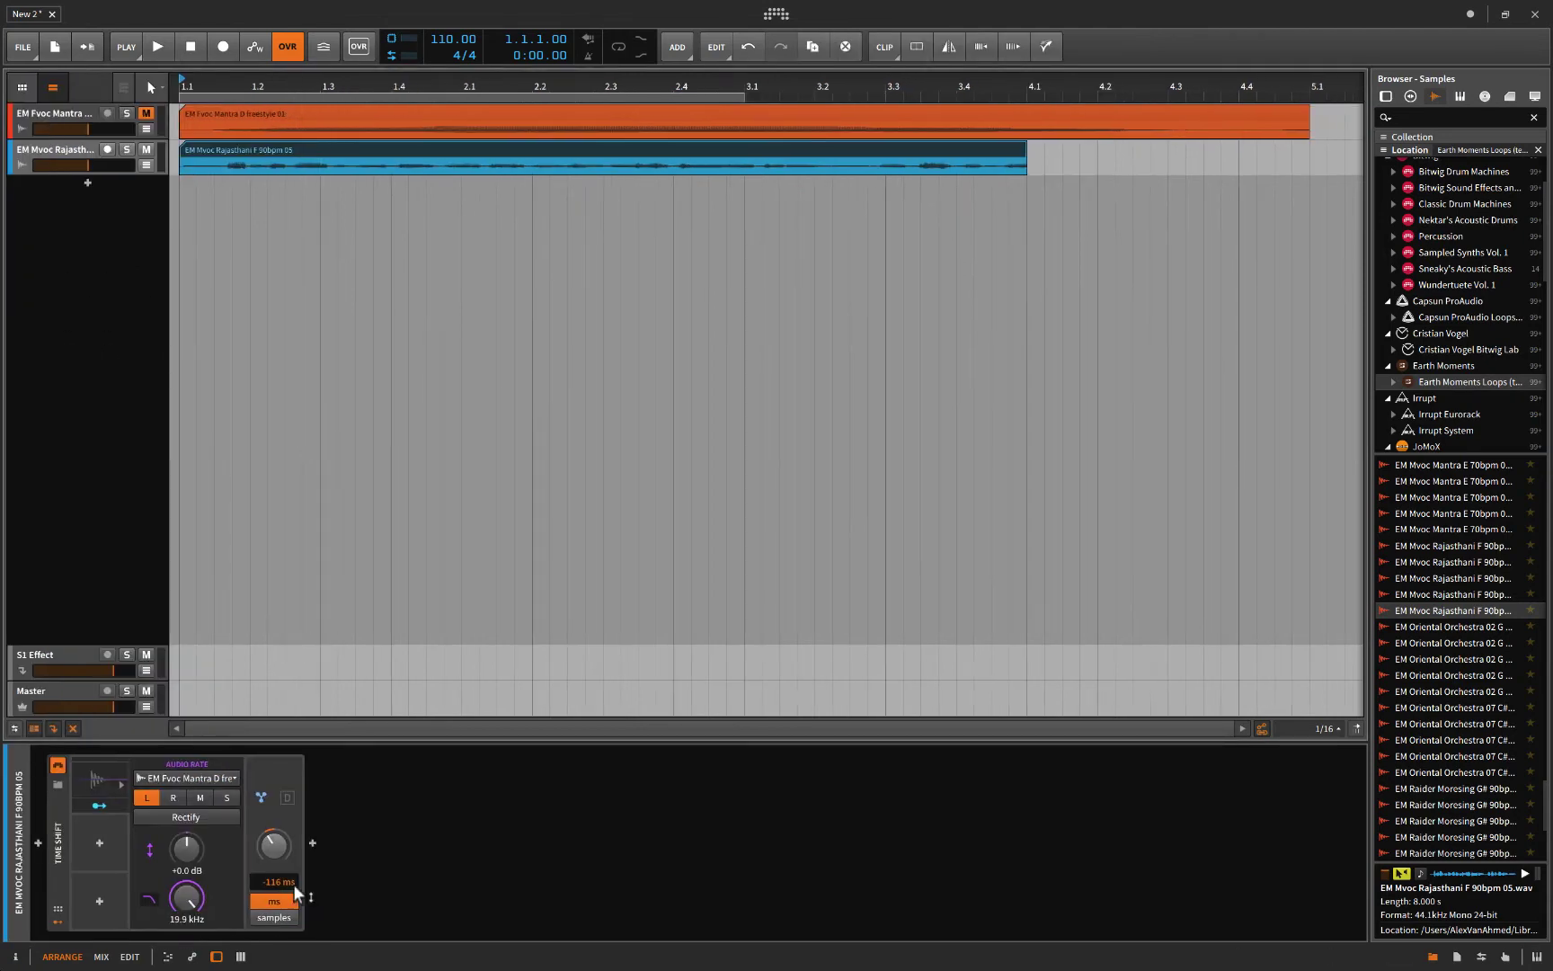
Step: Switch the time shift unit to samples and add an LFO modulator to Time Shift
{"action": "left_click", "coordinate": [281, 917]}
{"action": "left_click", "coordinate": [99, 809]}
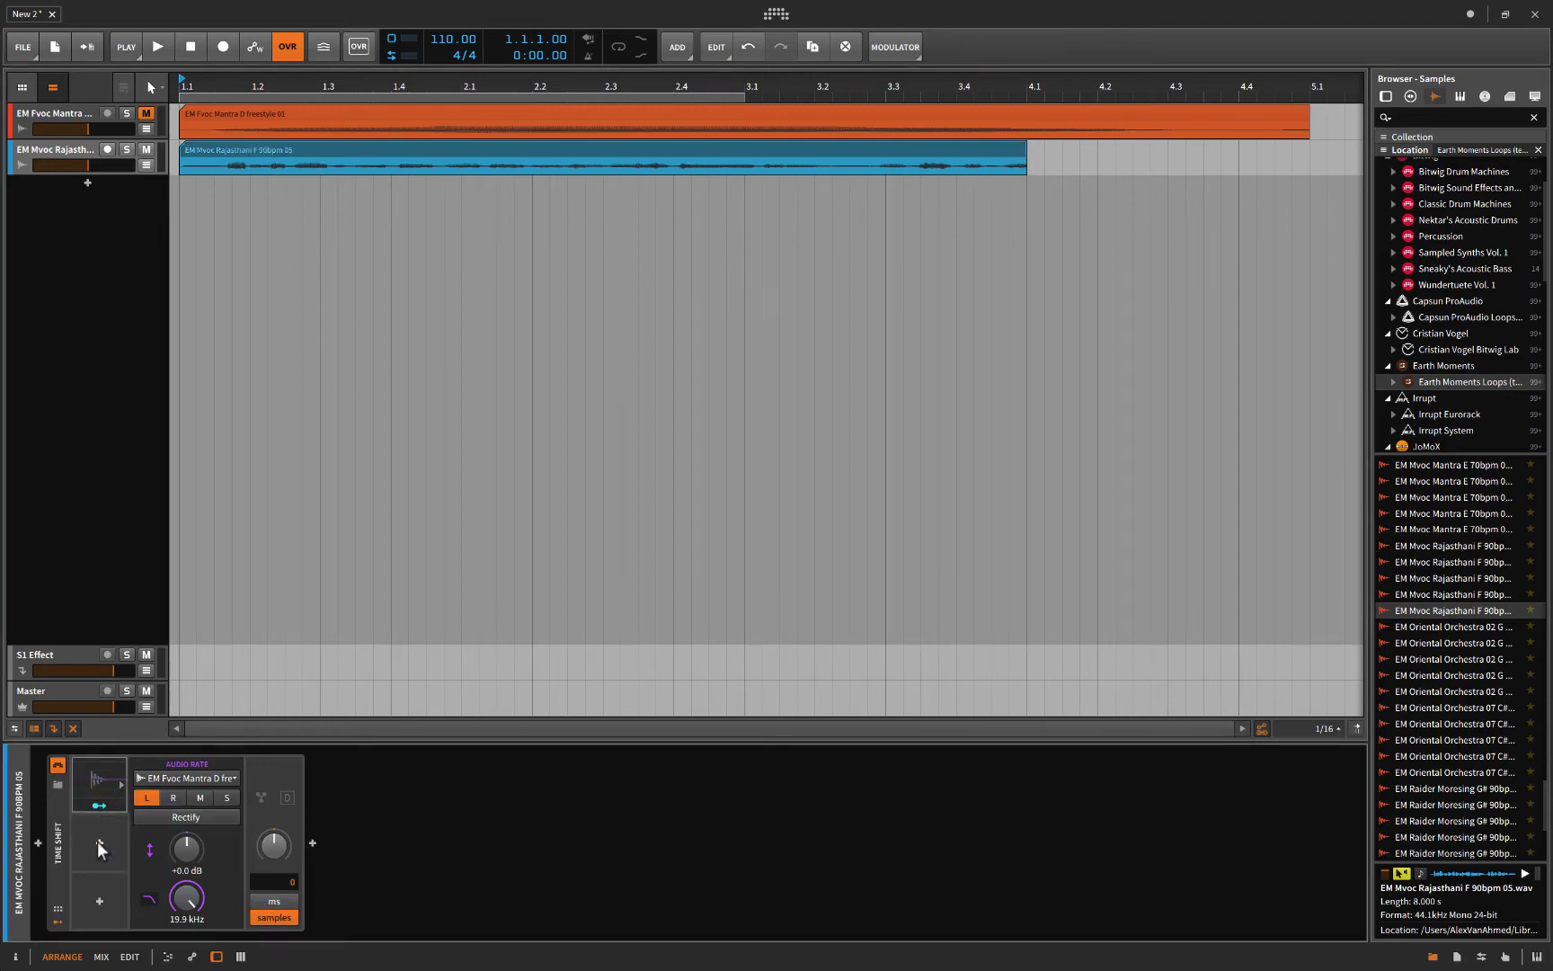
{"action": "left_click", "coordinate": [99, 842]}
{"action": "left_click", "coordinate": [839, 518]}
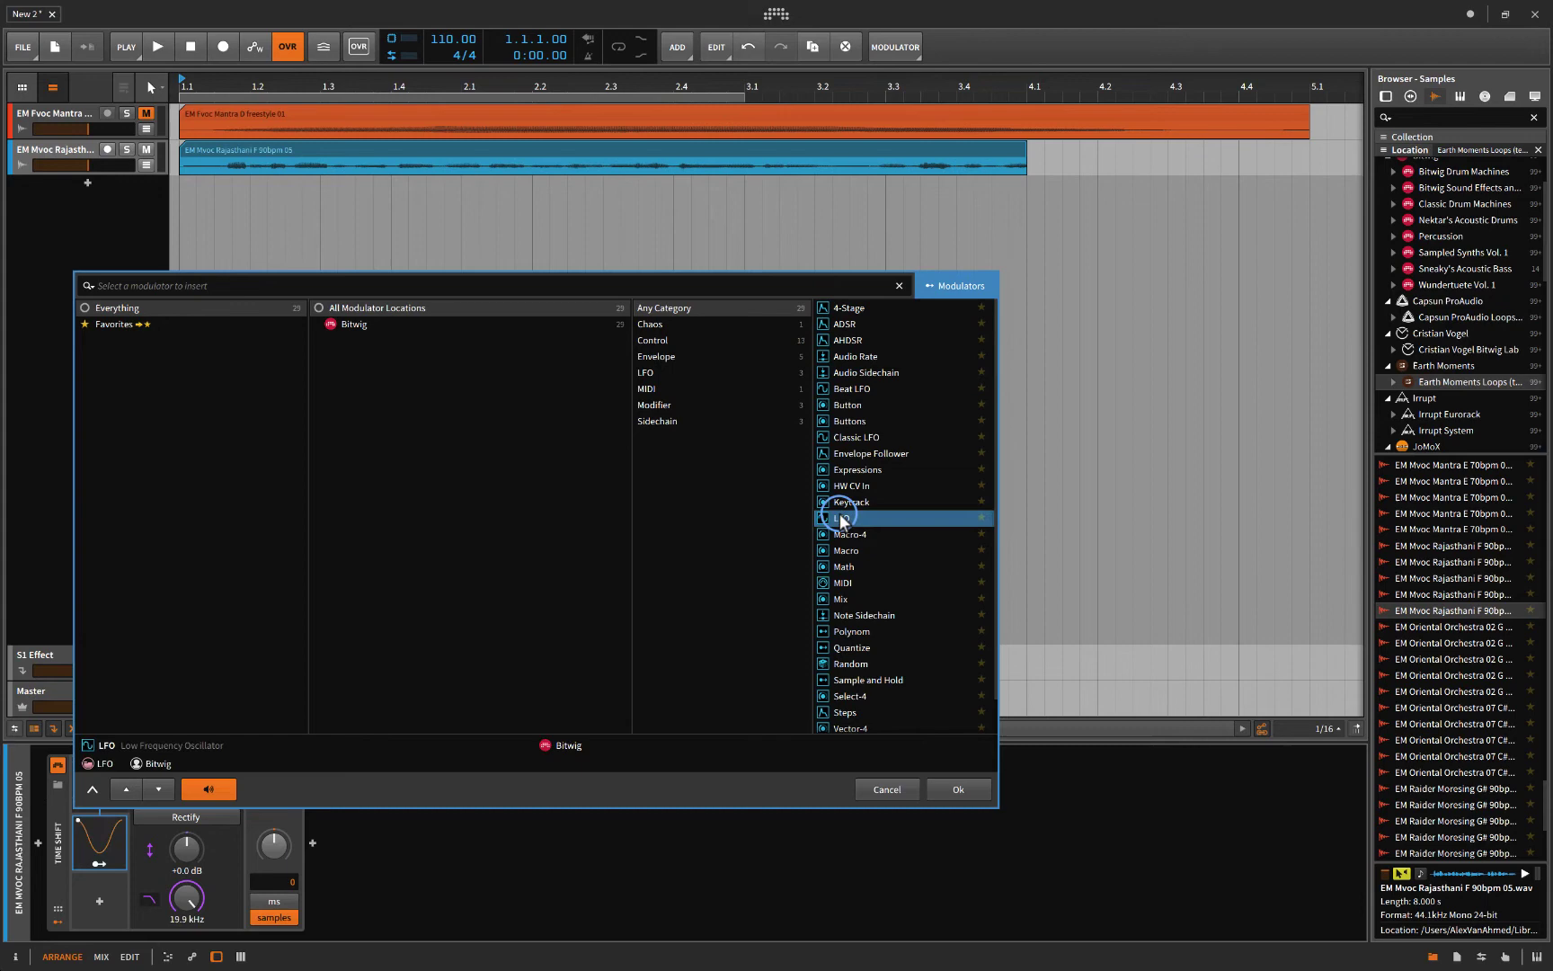
{"action": "left_click", "coordinate": [962, 786]}
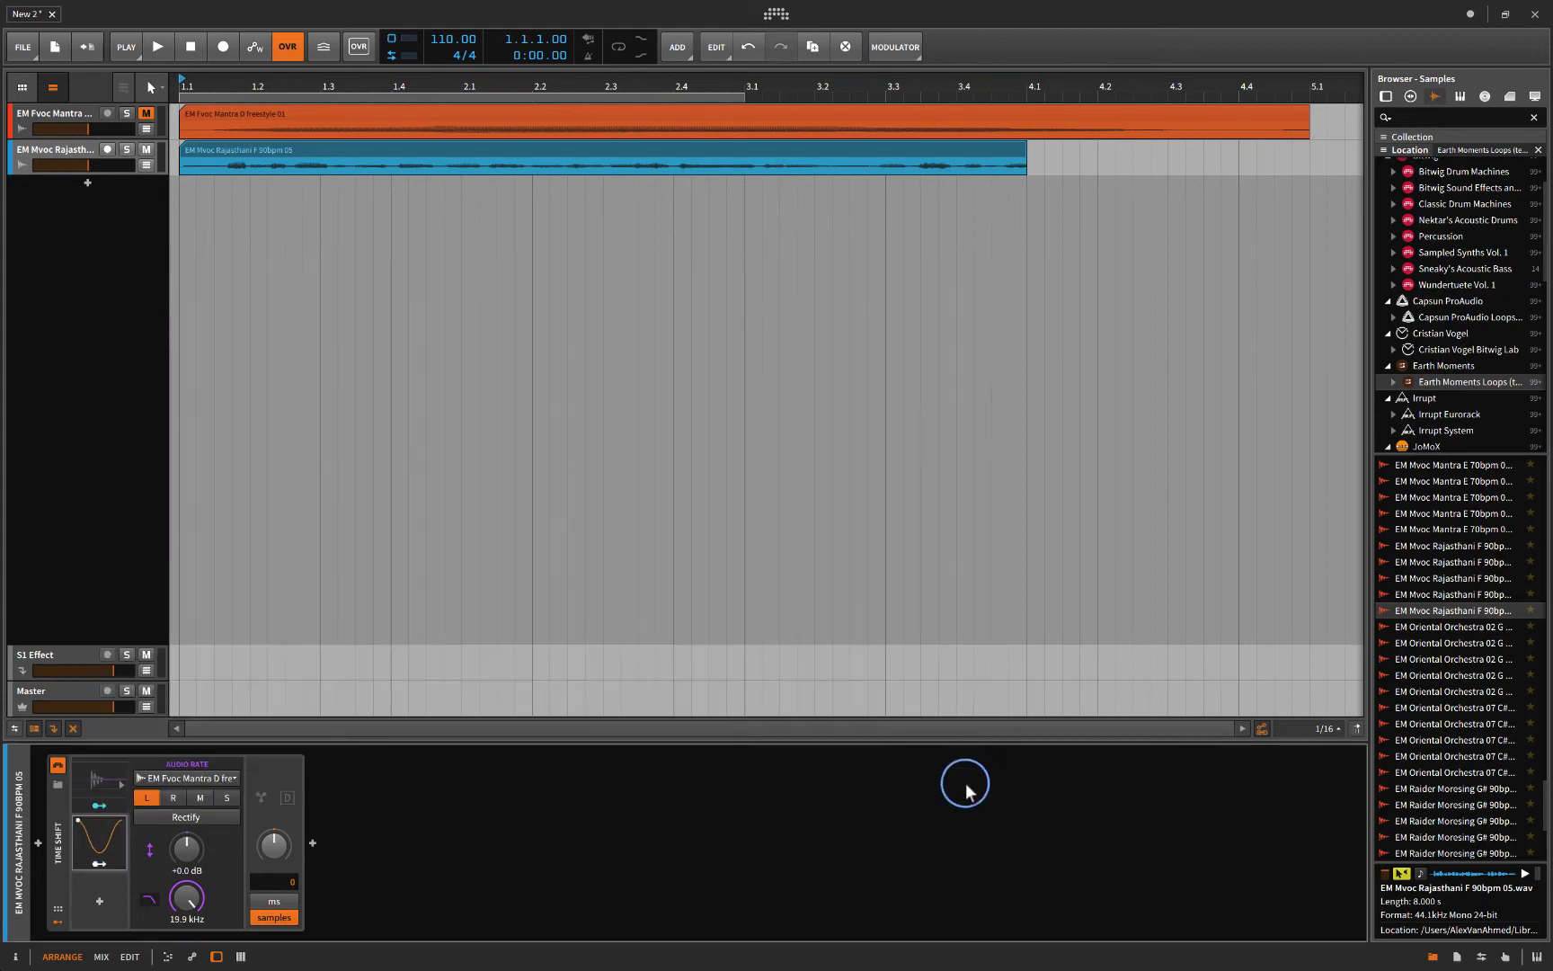
Step: Delete the Audio Rate and LFO modulators, then the Time Shift device
{"action": "left_click", "coordinate": [99, 842]}
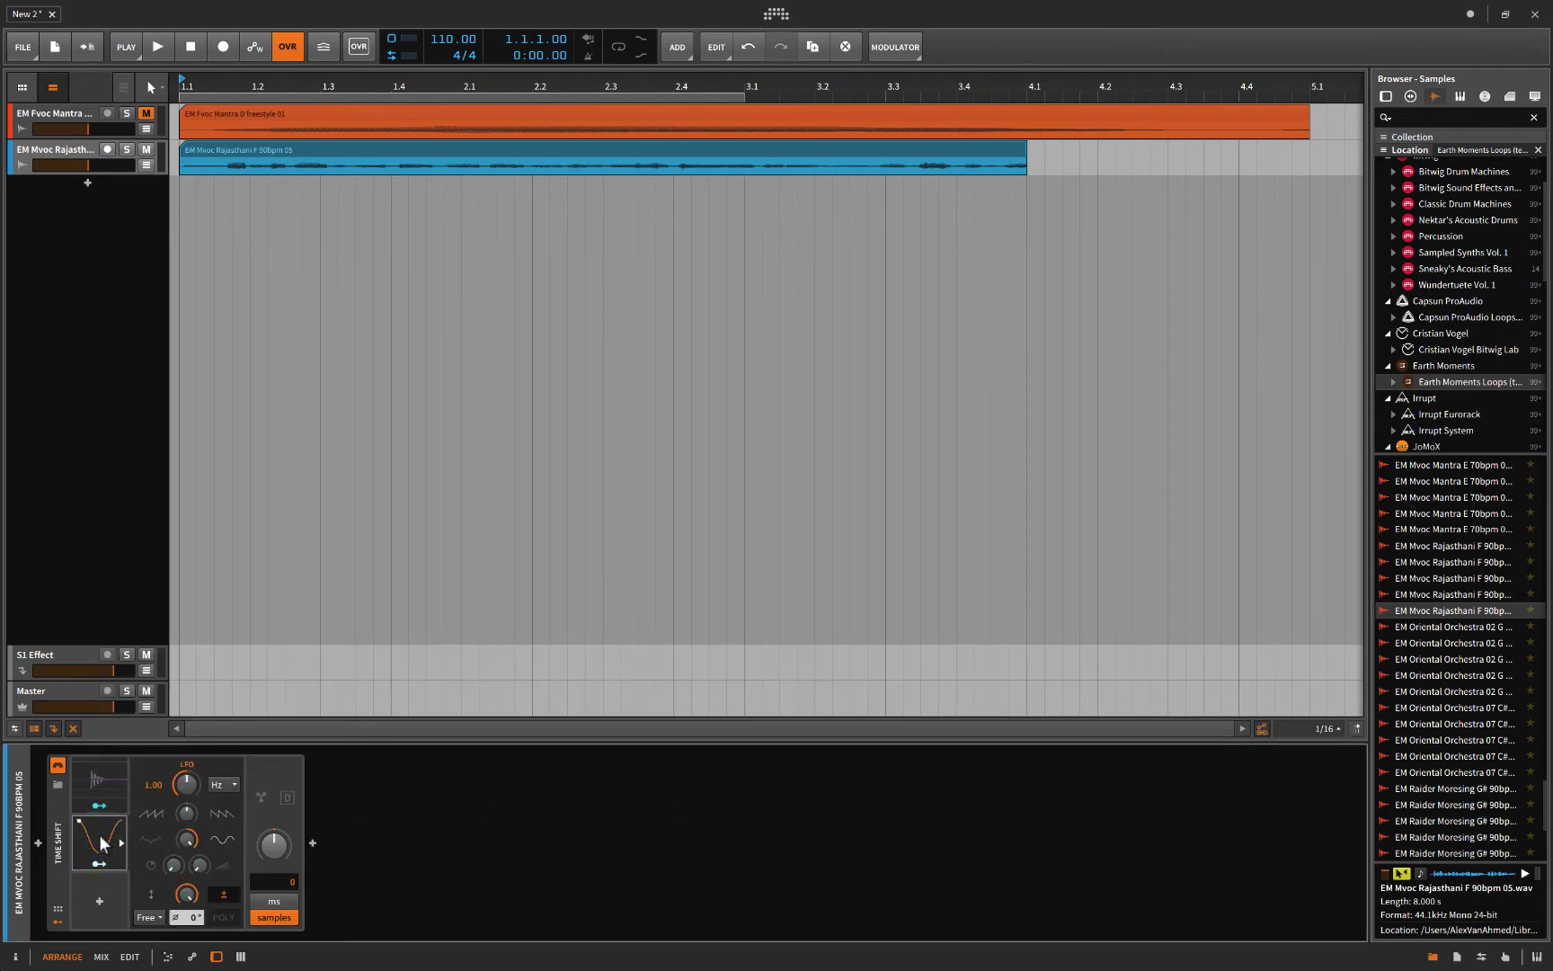
{"action": "key", "text": "Delete"}
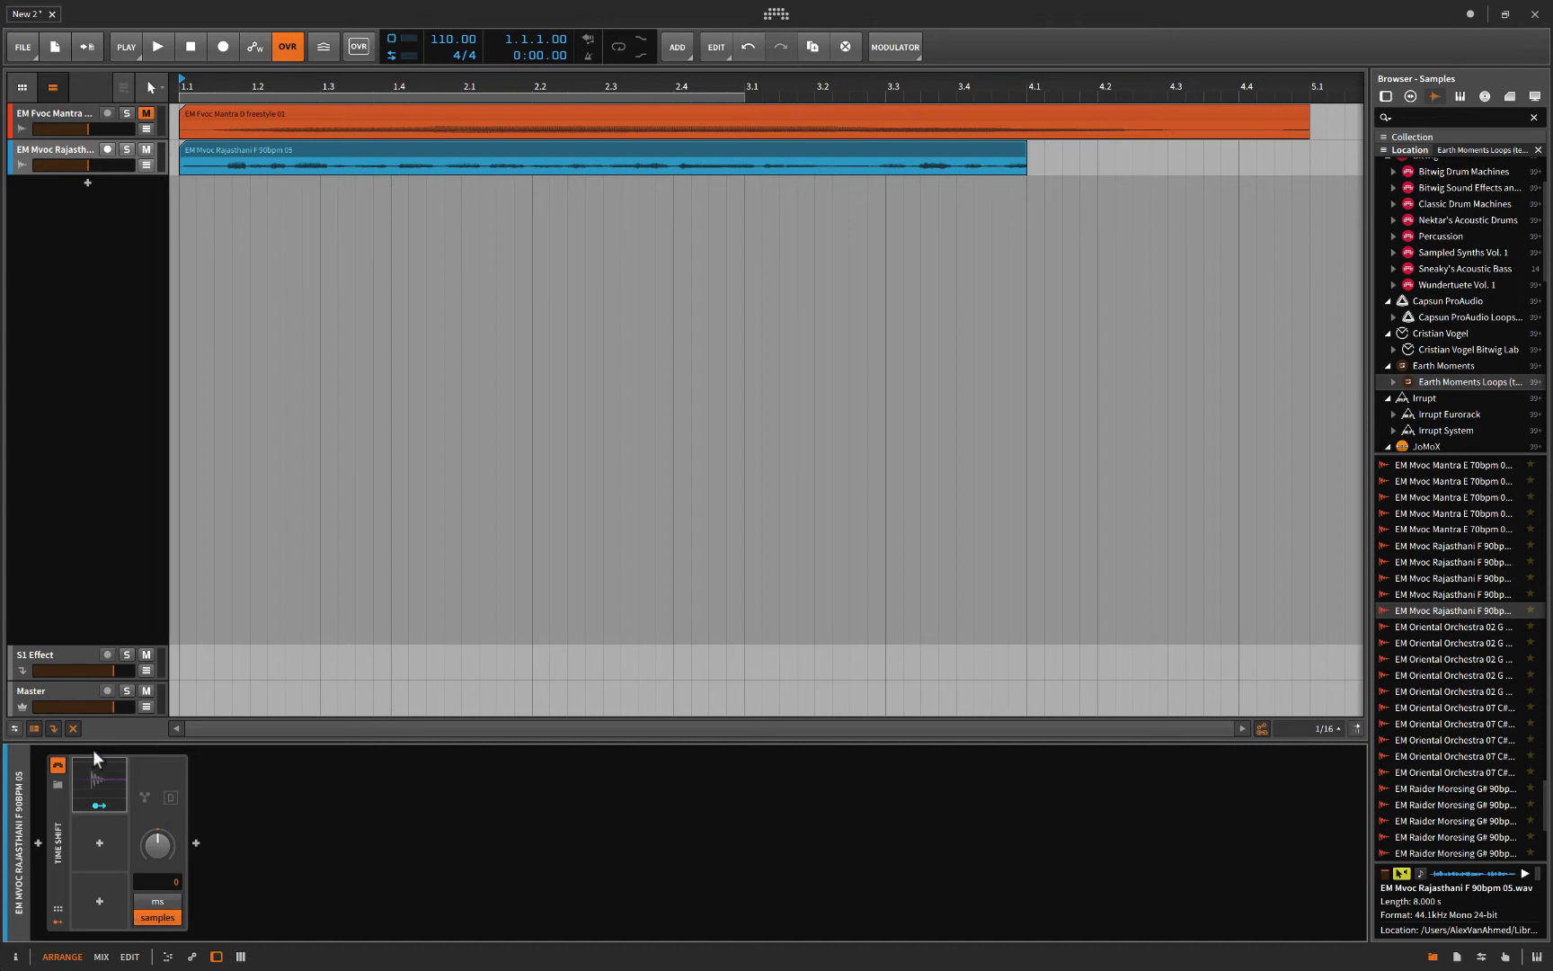
{"action": "left_click", "coordinate": [99, 791]}
{"action": "key", "text": "Delete"}
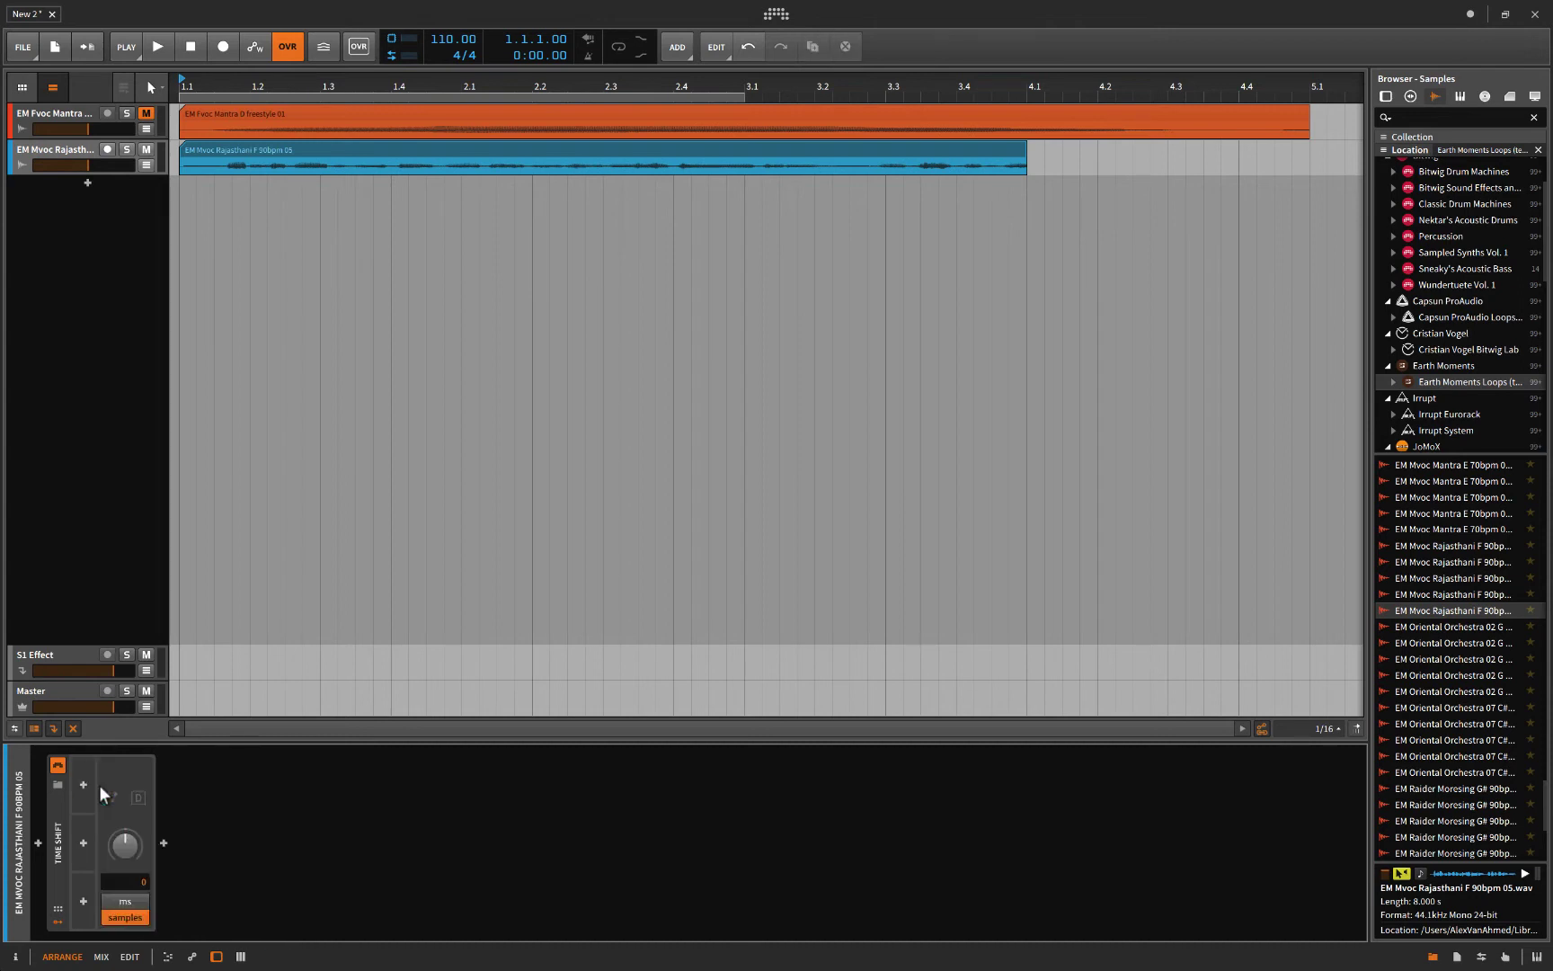
{"action": "left_click", "coordinate": [65, 822]}
{"action": "key", "text": "Delete"}
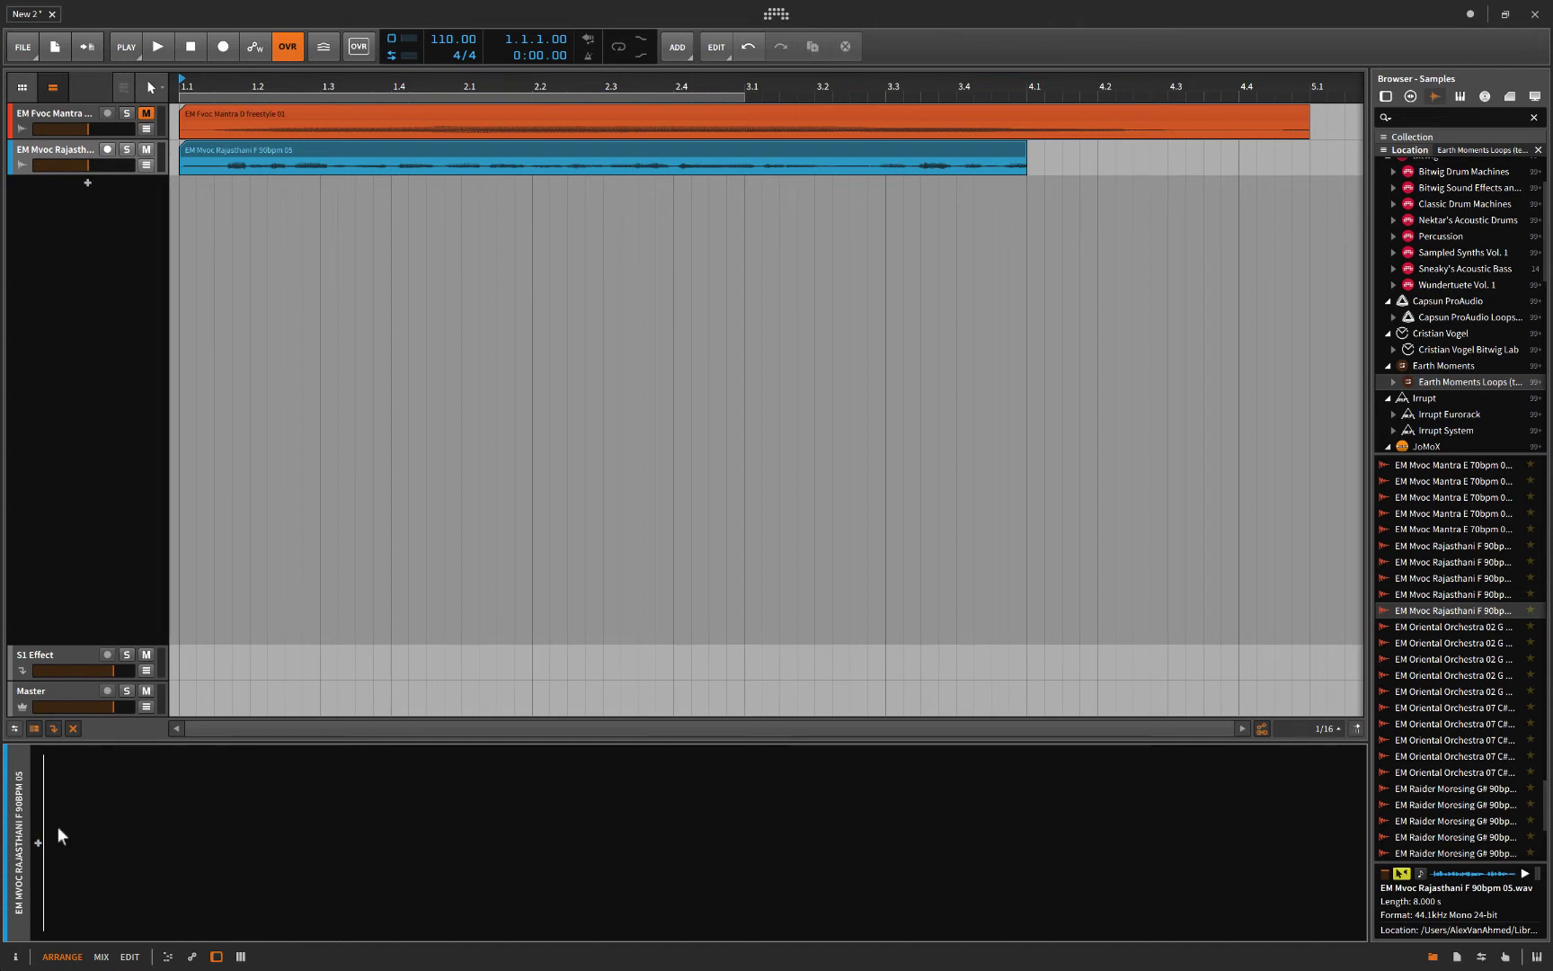
Step: Add Bitwig's Filter device to the Rajasthani track's empty chain
{"action": "left_click", "coordinate": [38, 842]}
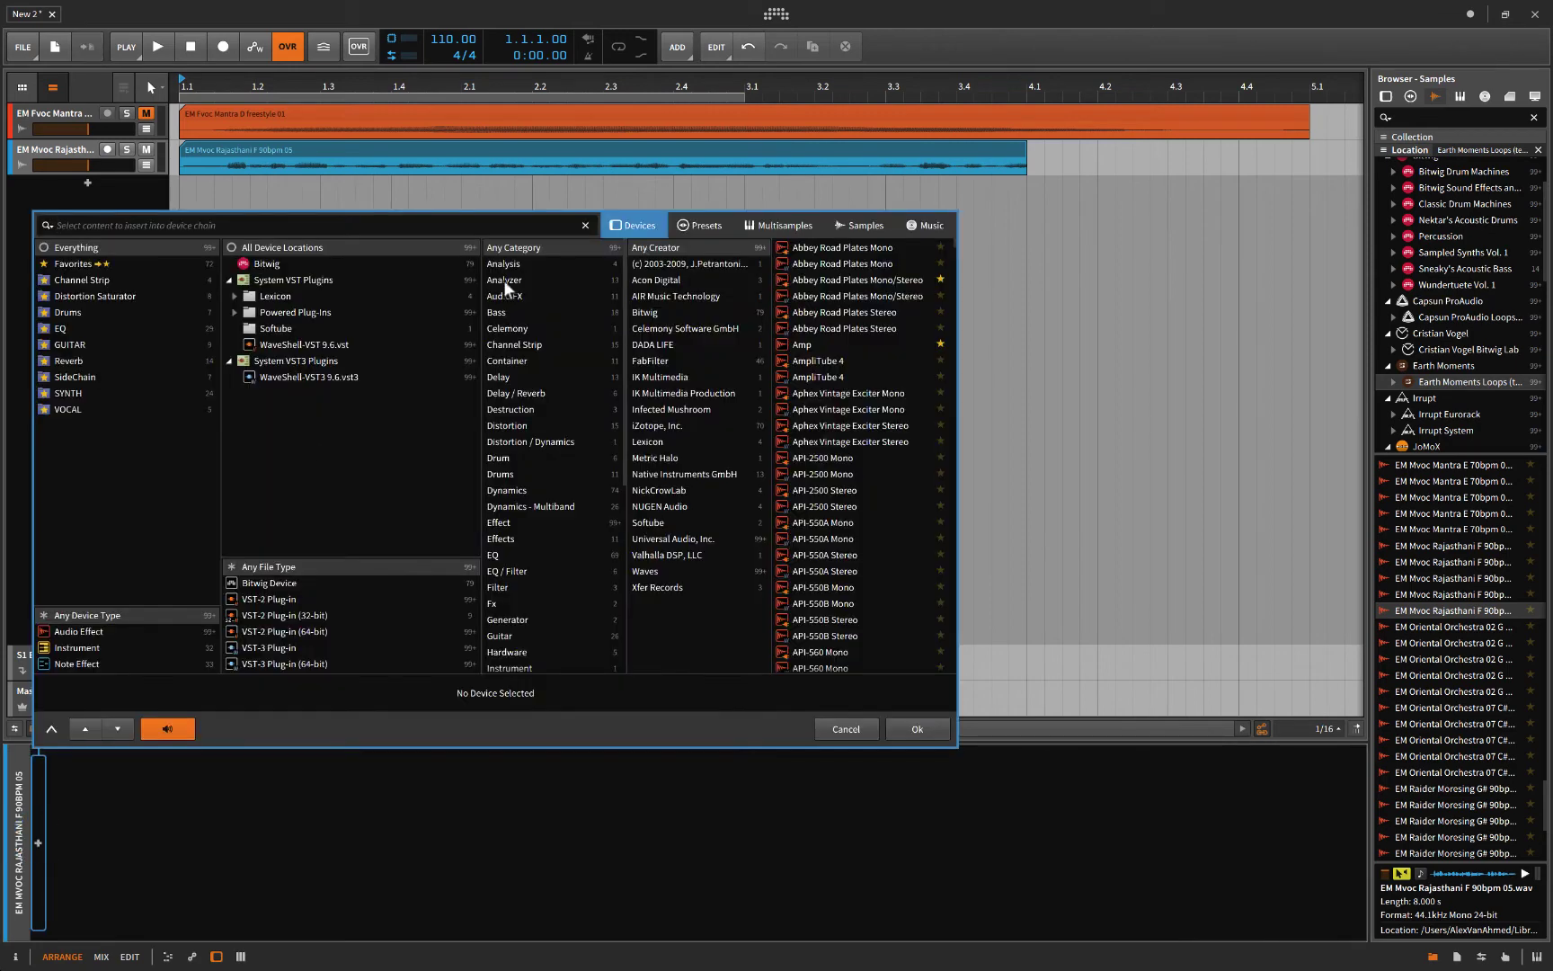
{"action": "left_click", "coordinate": [310, 264]}
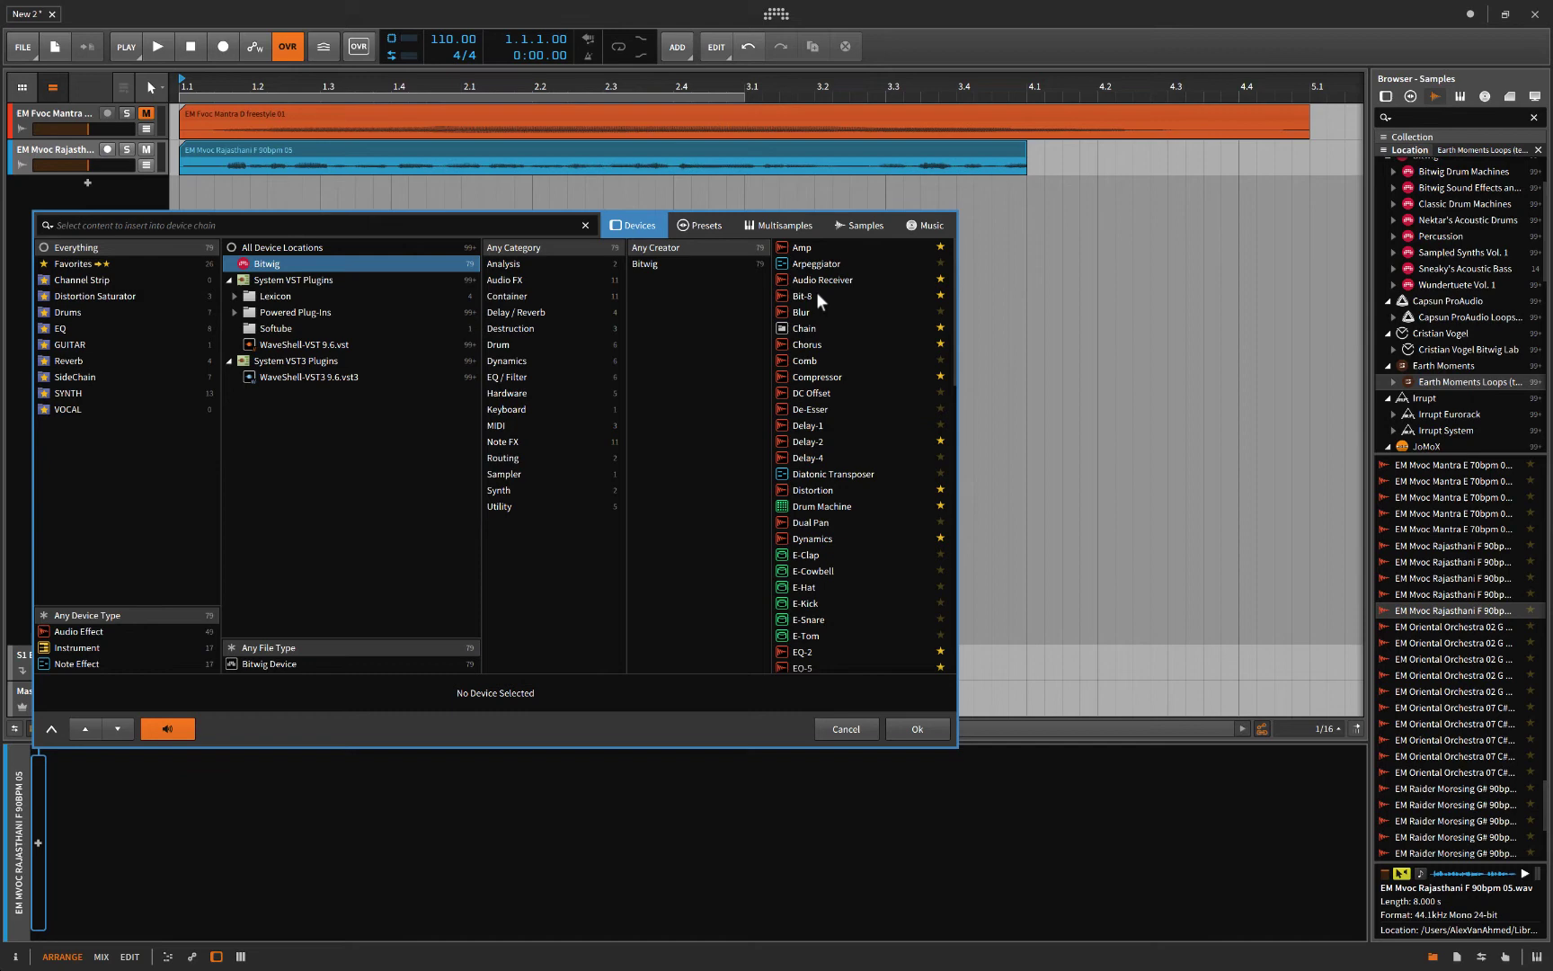
{"action": "scroll", "coordinate": [826, 600], "scroll_direction": "down", "scroll_amount": 6}
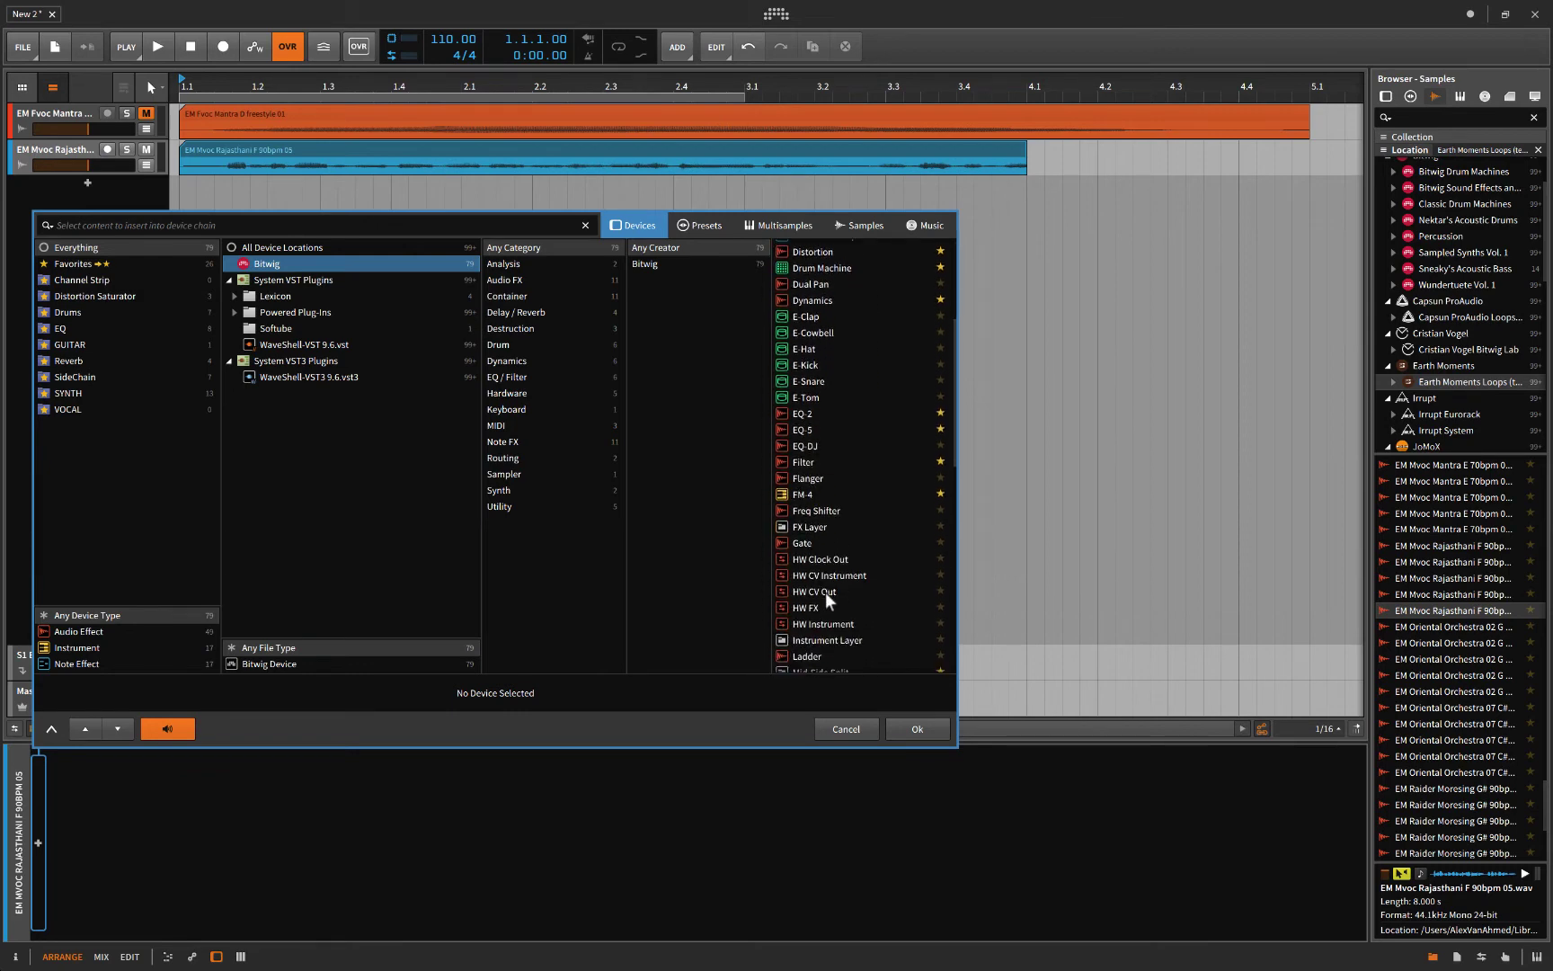
{"action": "scroll", "coordinate": [825, 590], "scroll_direction": "down", "scroll_amount": 1}
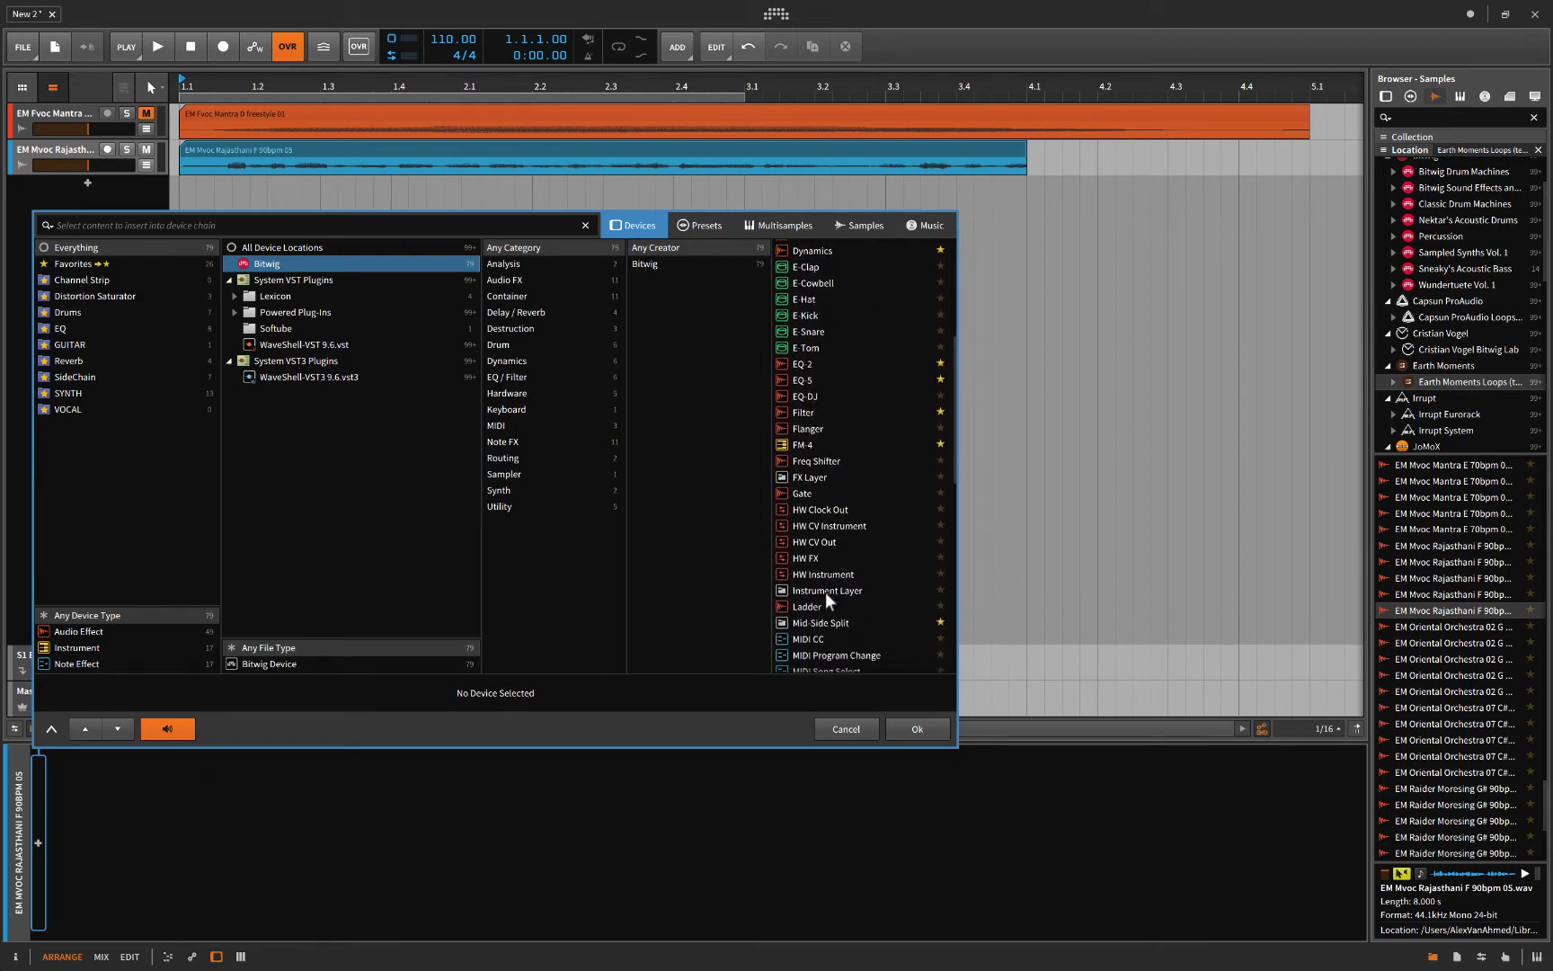
{"action": "left_click", "coordinate": [807, 404]}
{"action": "left_click", "coordinate": [921, 727]}
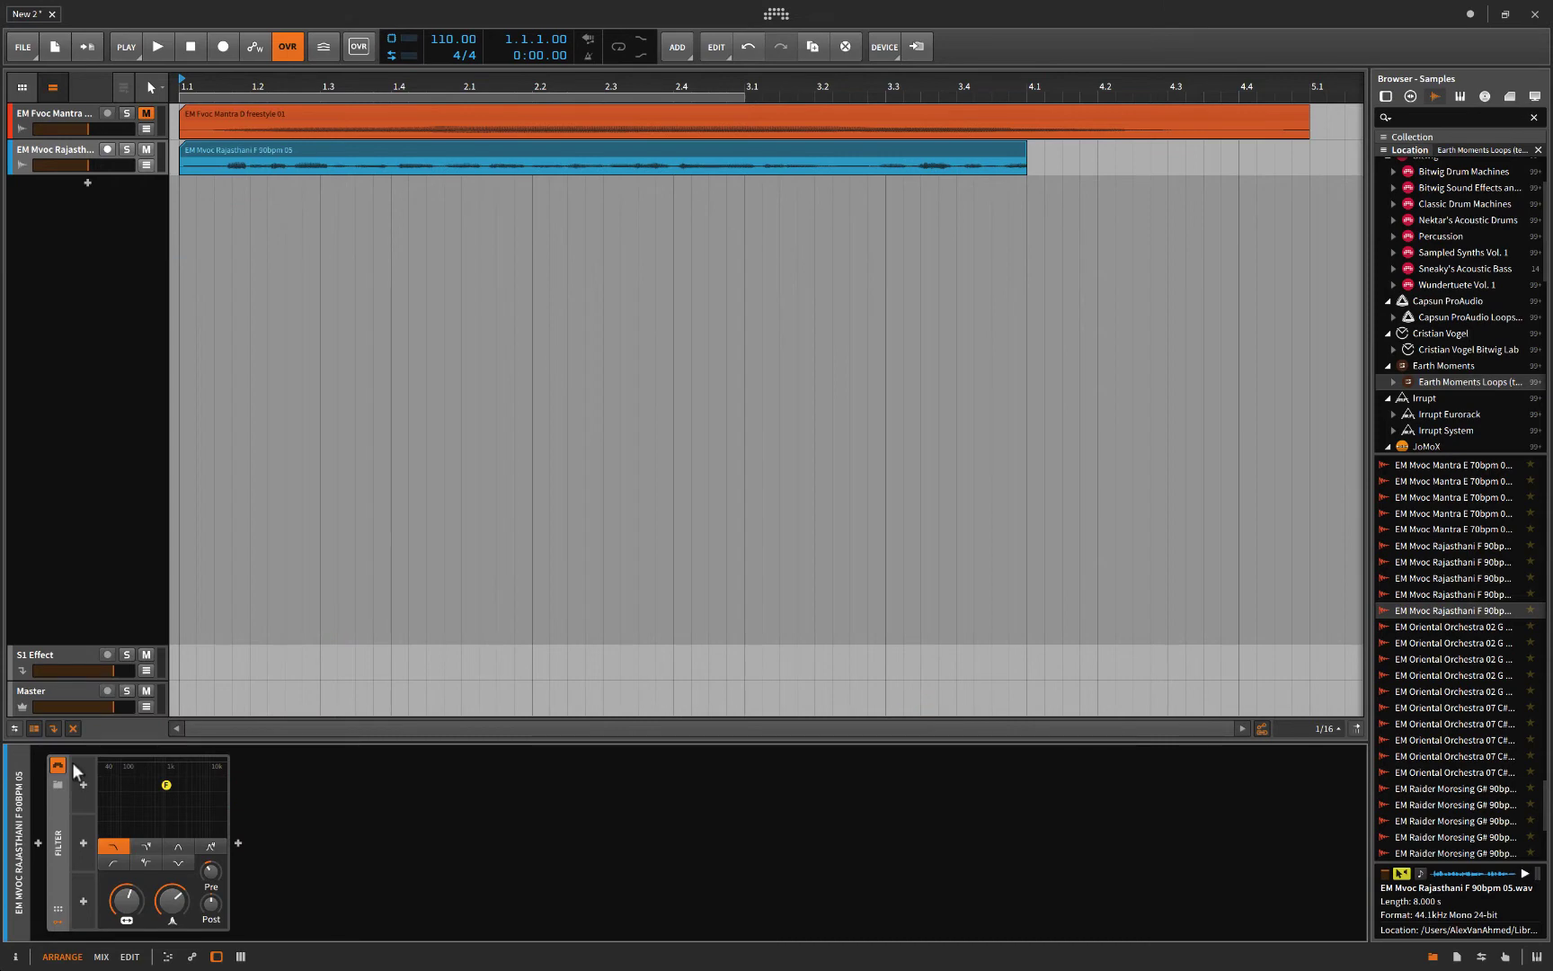
Step: Add an Audio Rate modulator to the Filter and route it to the cutoff
{"action": "left_click", "coordinate": [83, 784]}
{"action": "left_click", "coordinate": [866, 303]}
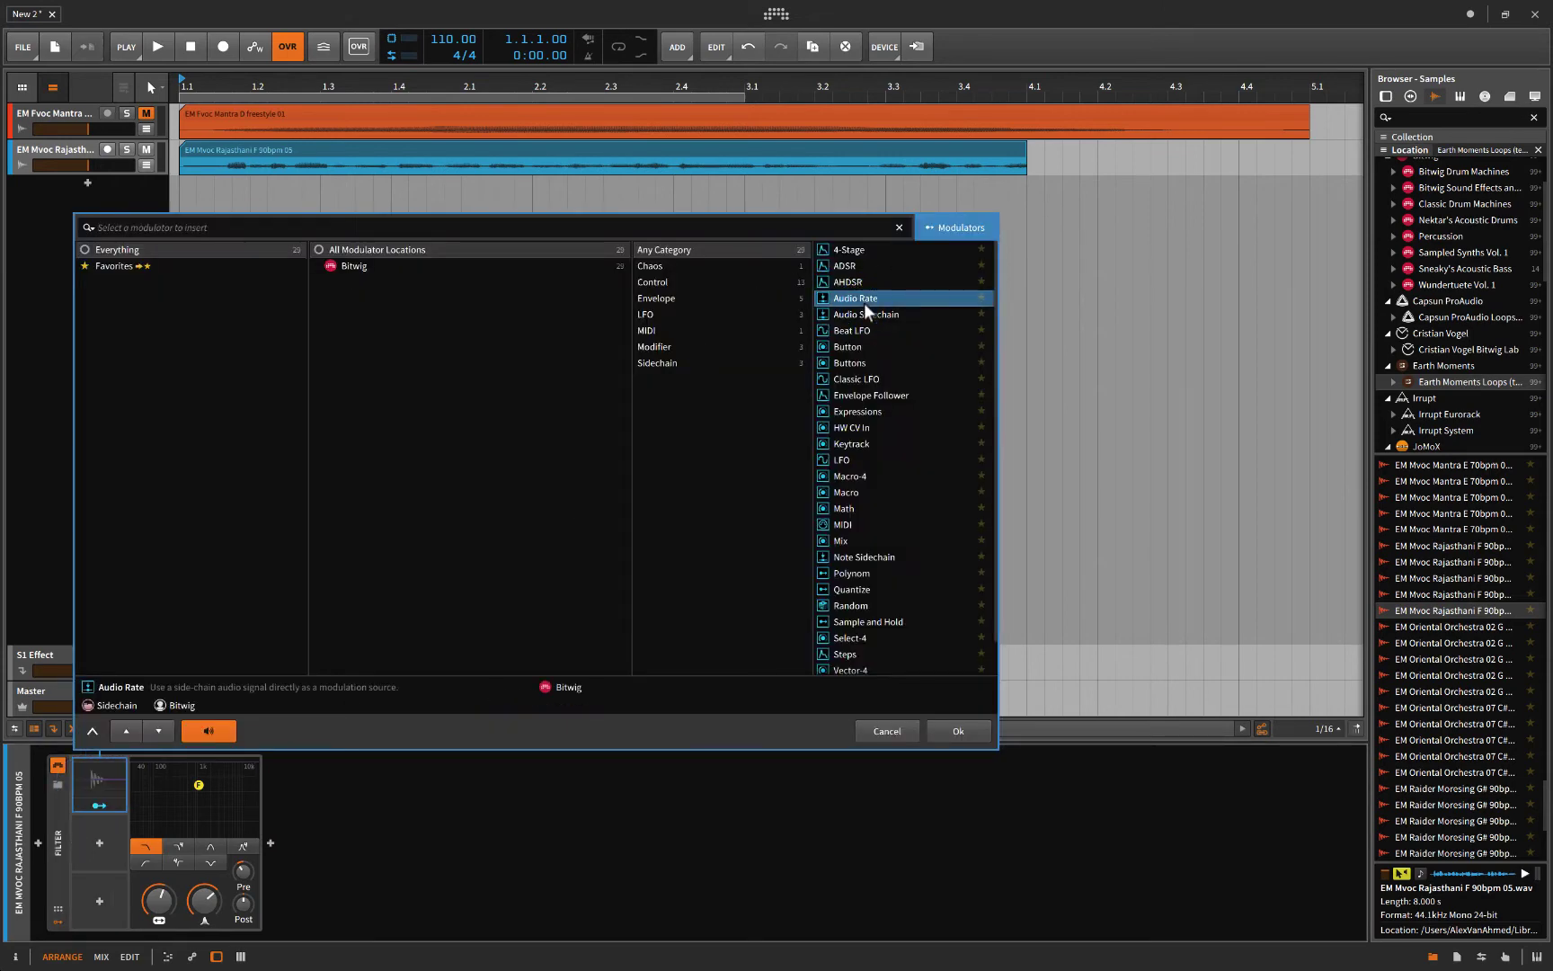
{"action": "left_click", "coordinate": [958, 731]}
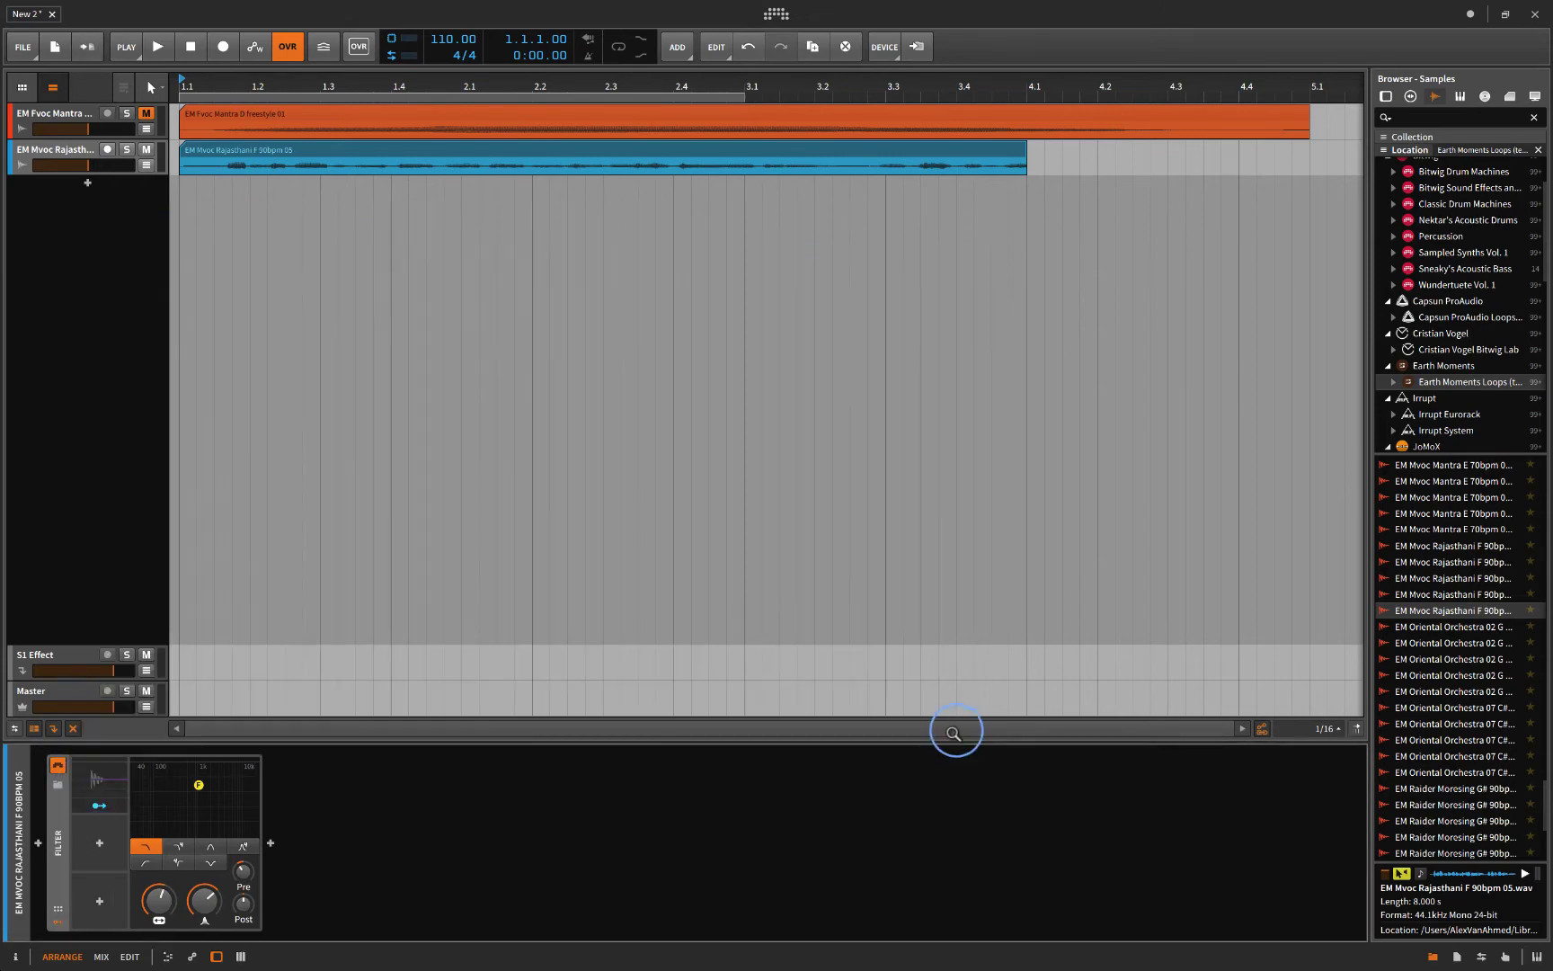
{"action": "left_click", "coordinate": [96, 803]}
{"action": "left_click_drag", "start_coordinate": [158, 899], "coordinate": [158, 929]}
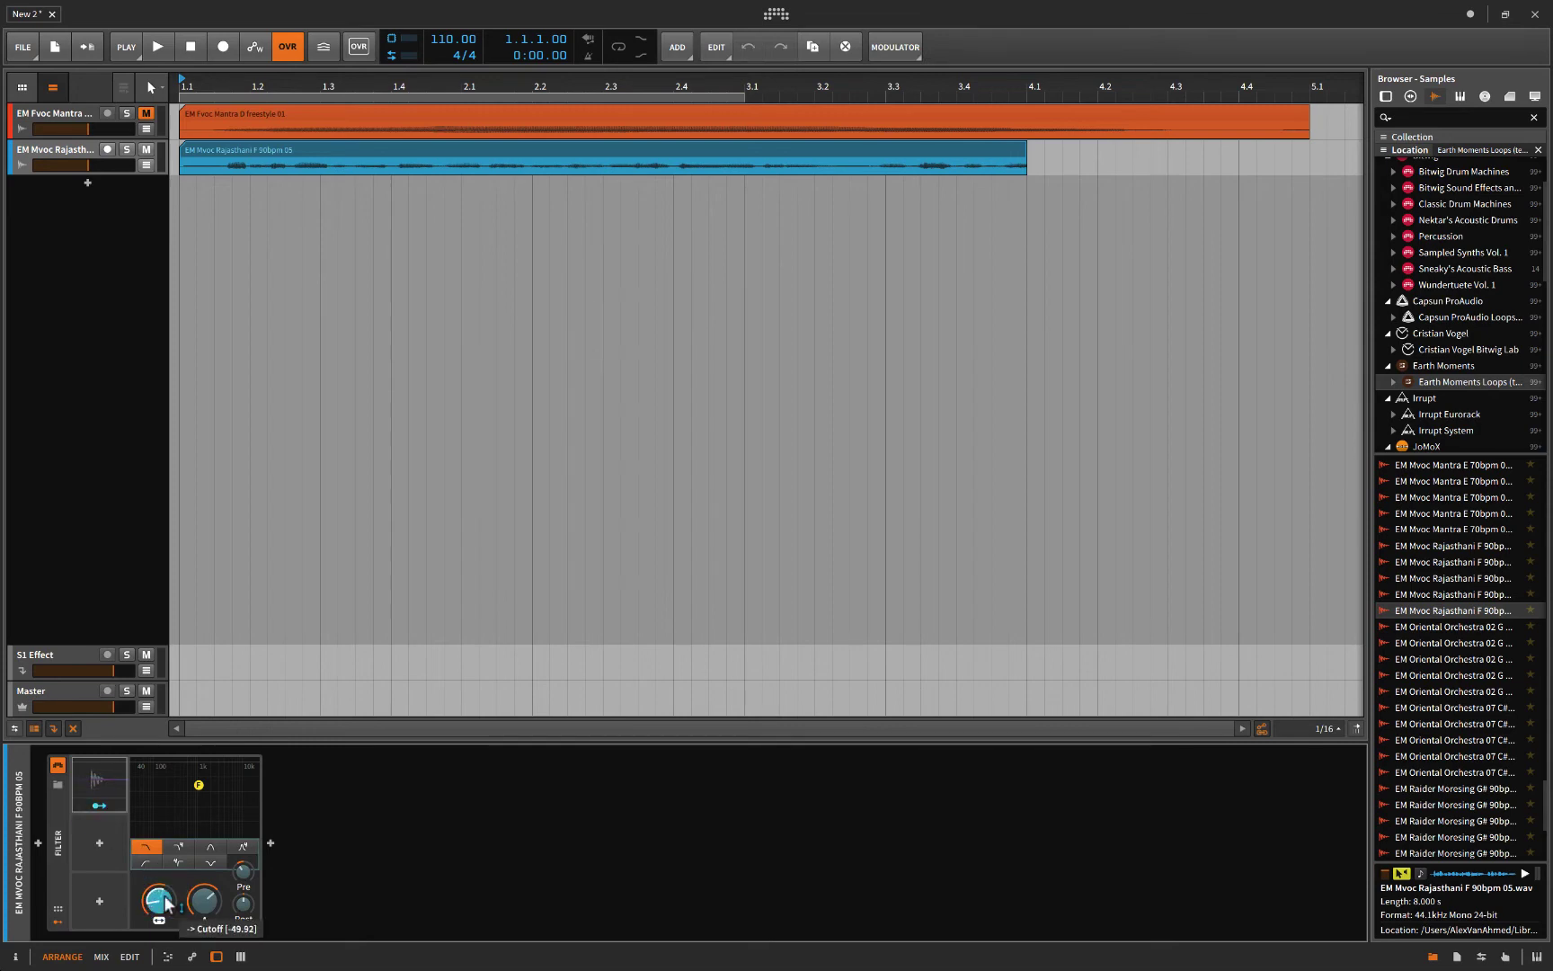
{"action": "left_click", "coordinate": [99, 806]}
Step: Set cutoff to about 3.3 kHz, modulation depth about -50, and resonance about 58%
{"action": "left_click_drag", "start_coordinate": [158, 899], "coordinate": [158, 888]}
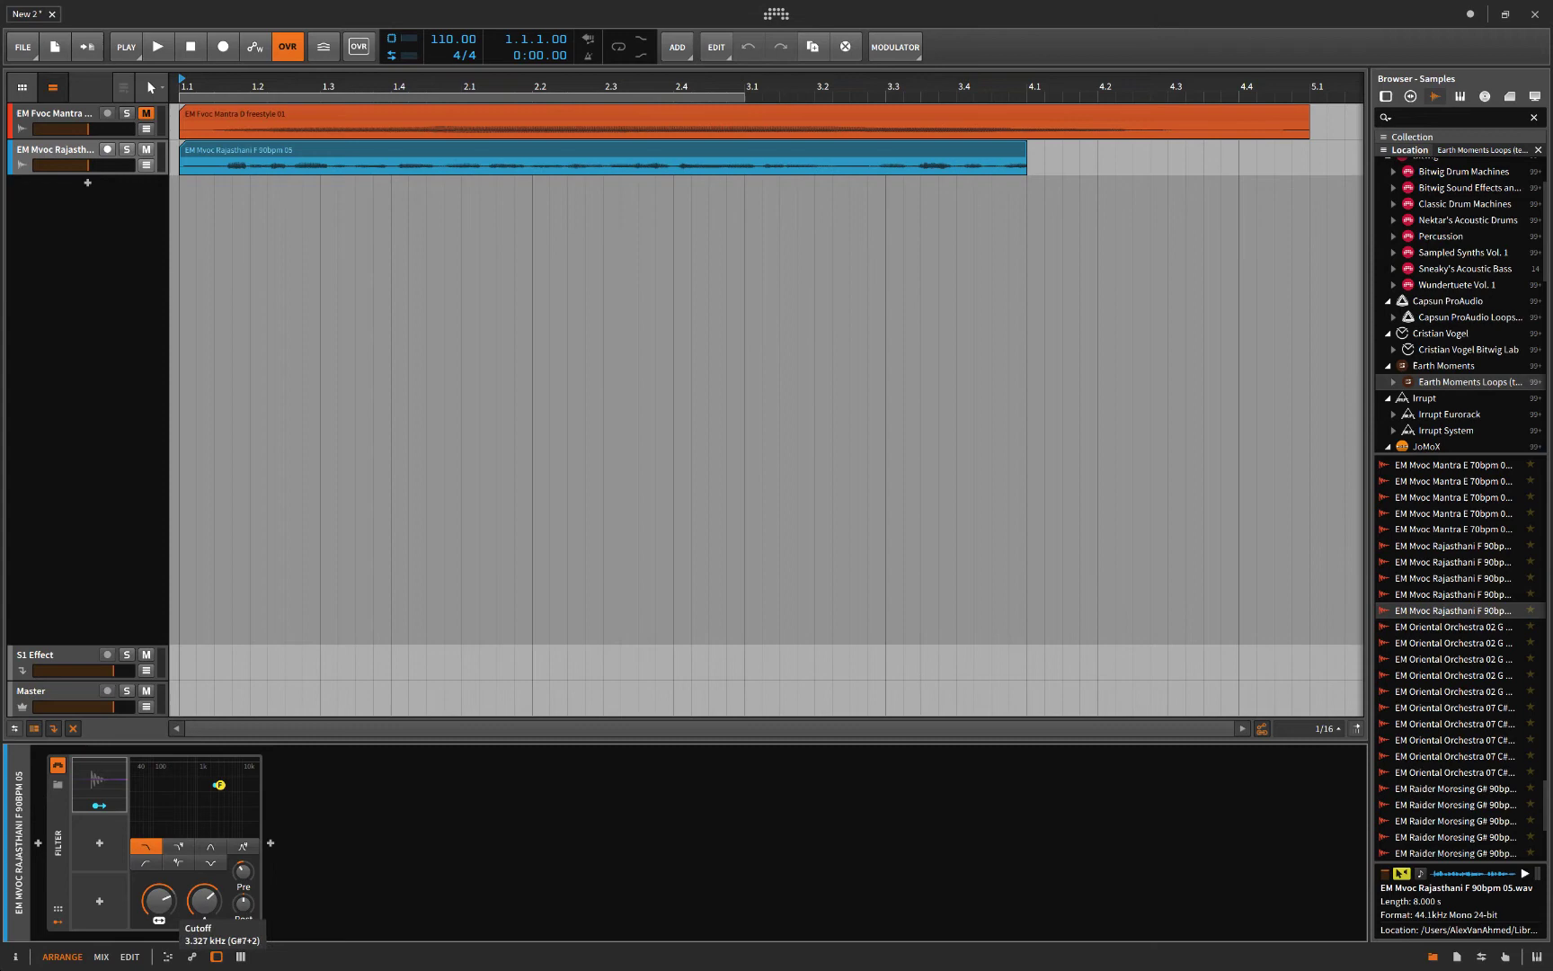
{"action": "left_click", "coordinate": [101, 809]}
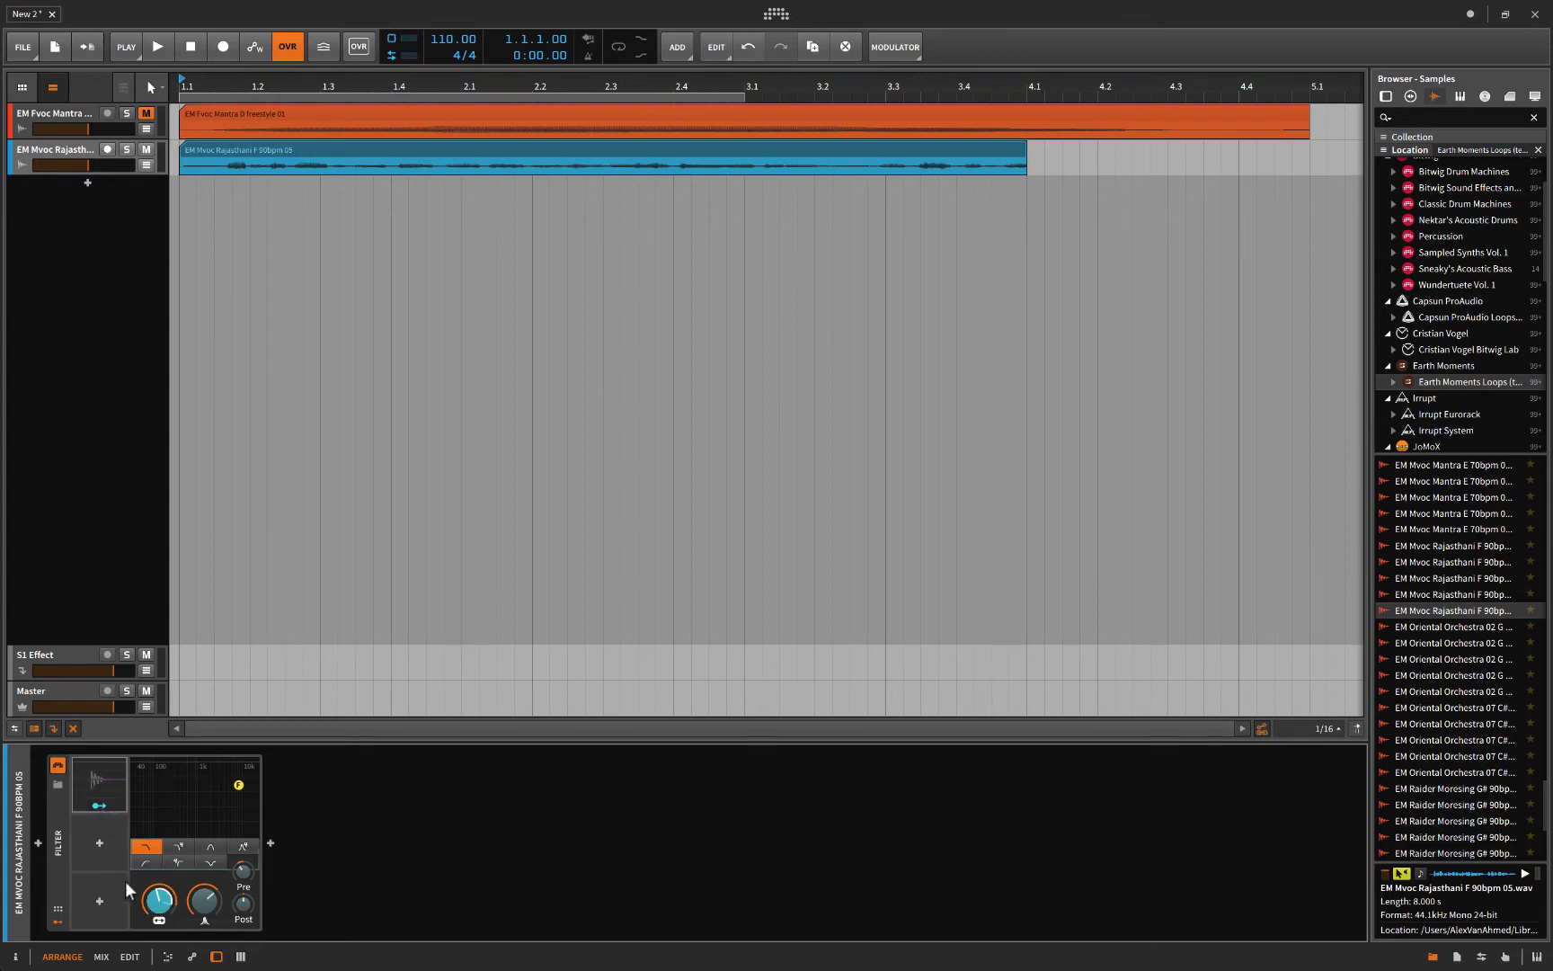
{"action": "left_click_drag", "start_coordinate": [158, 924], "coordinate": [158, 939]}
{"action": "left_click", "coordinate": [102, 805]}
{"action": "left_click_drag", "start_coordinate": [204, 900], "coordinate": [204, 907]}
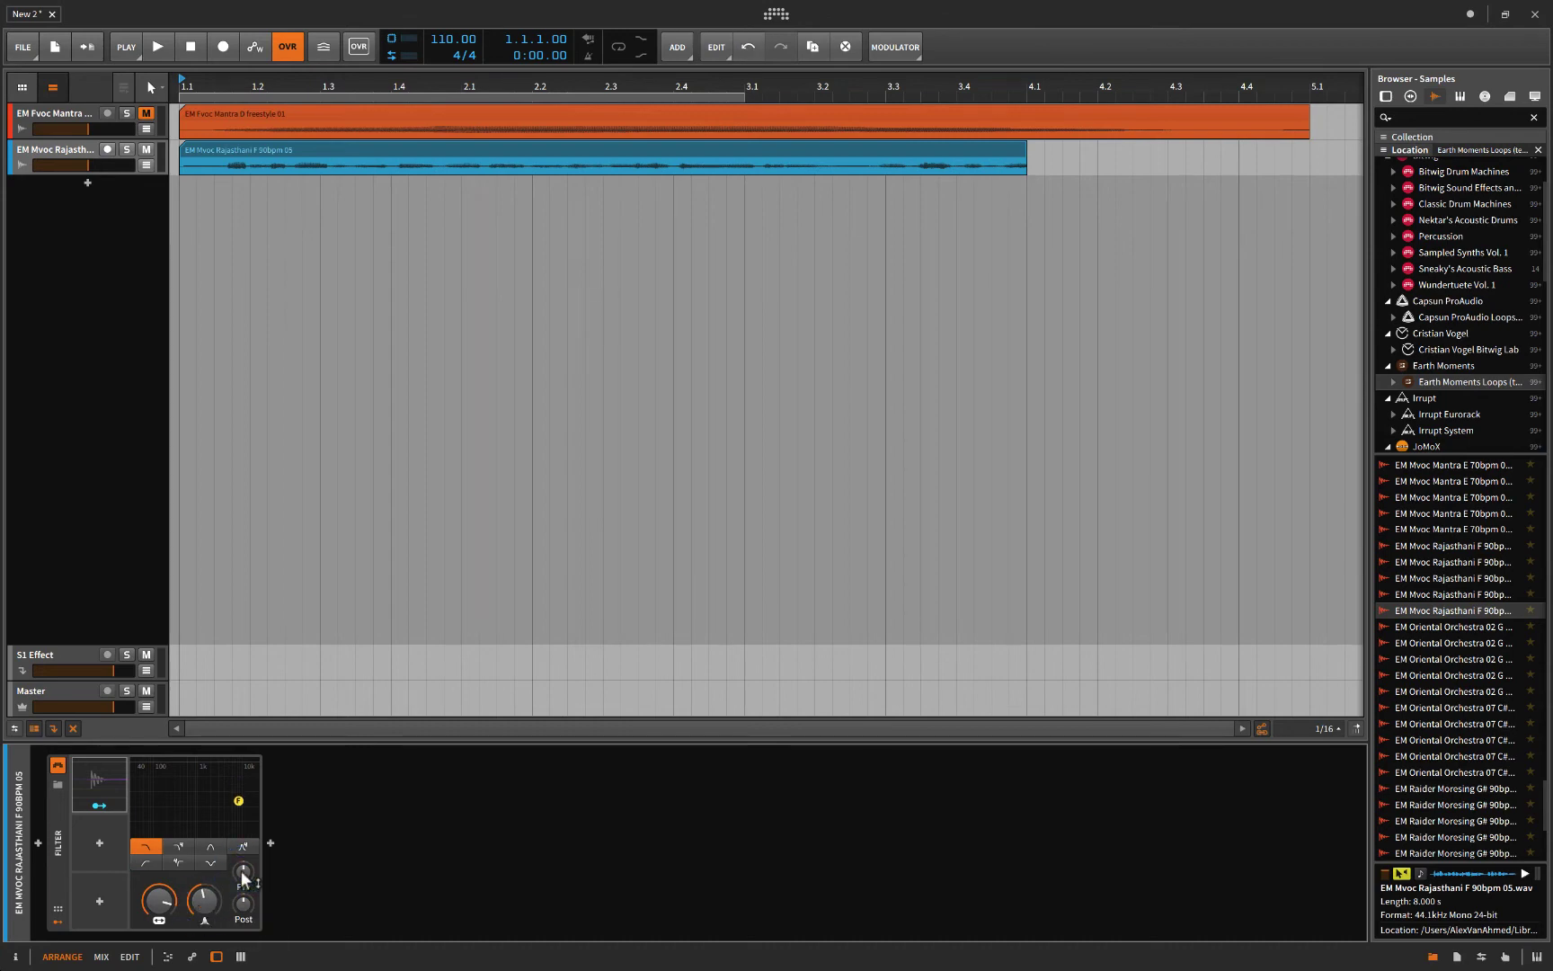
Step: Play the filter, lower the cutoff, raise the modulator's input gain, and set Mid mode
{"action": "key", "text": "space"}
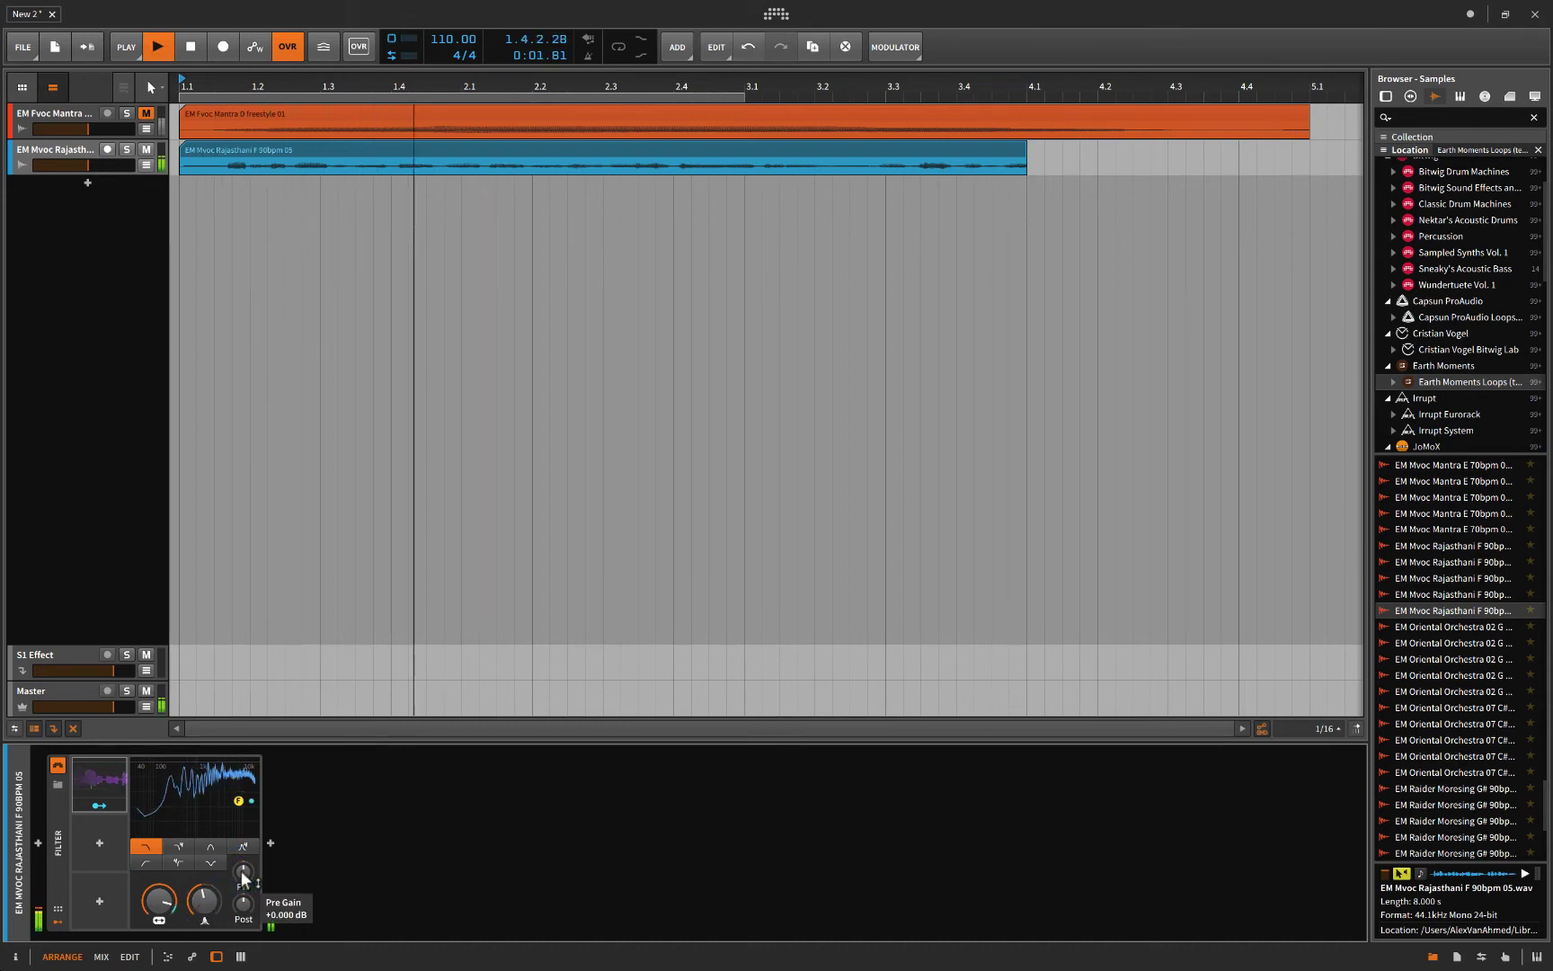
{"action": "left_click_drag", "start_coordinate": [157, 906], "coordinate": [158, 926]}
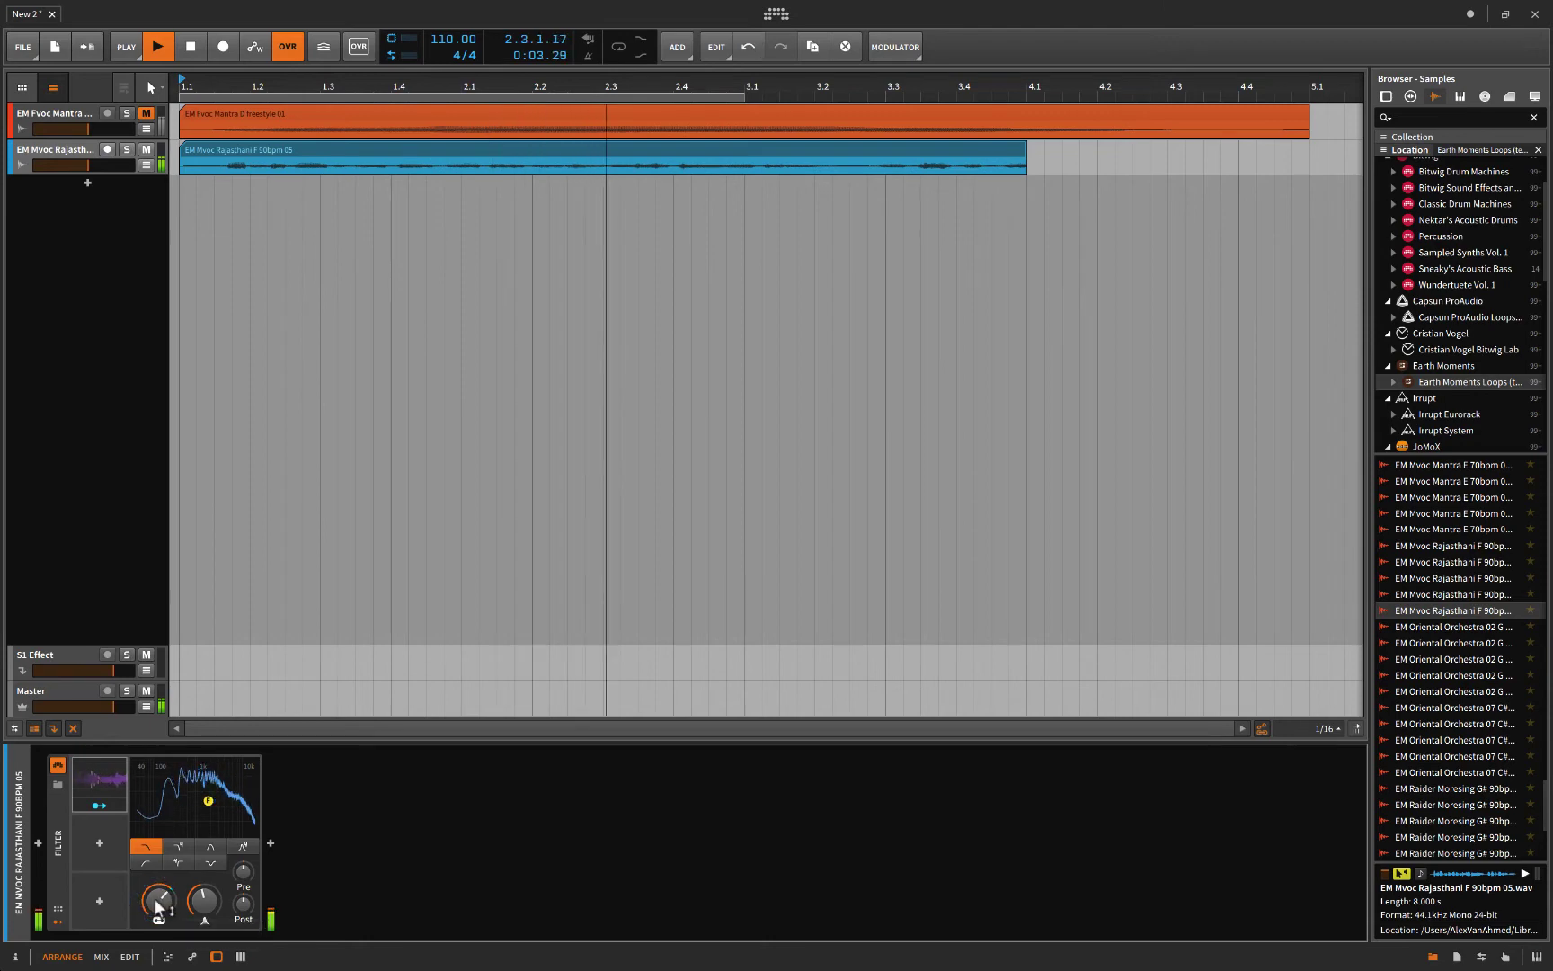
{"action": "left_click", "coordinate": [121, 784]}
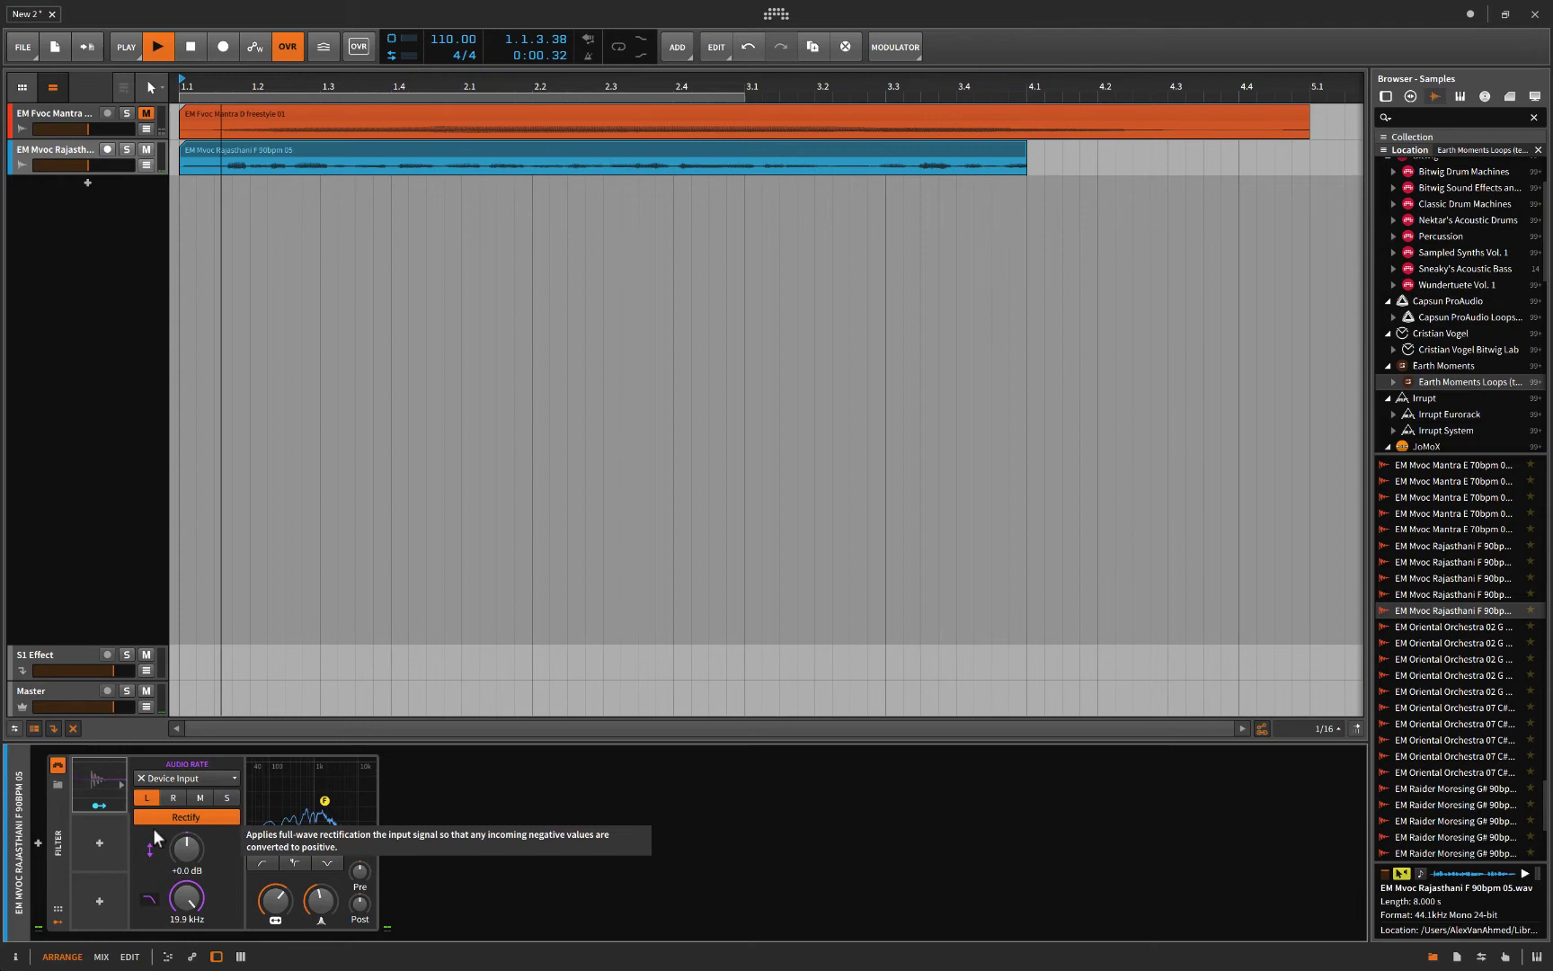
{"action": "left_click_drag", "start_coordinate": [183, 848], "coordinate": [187, 903]}
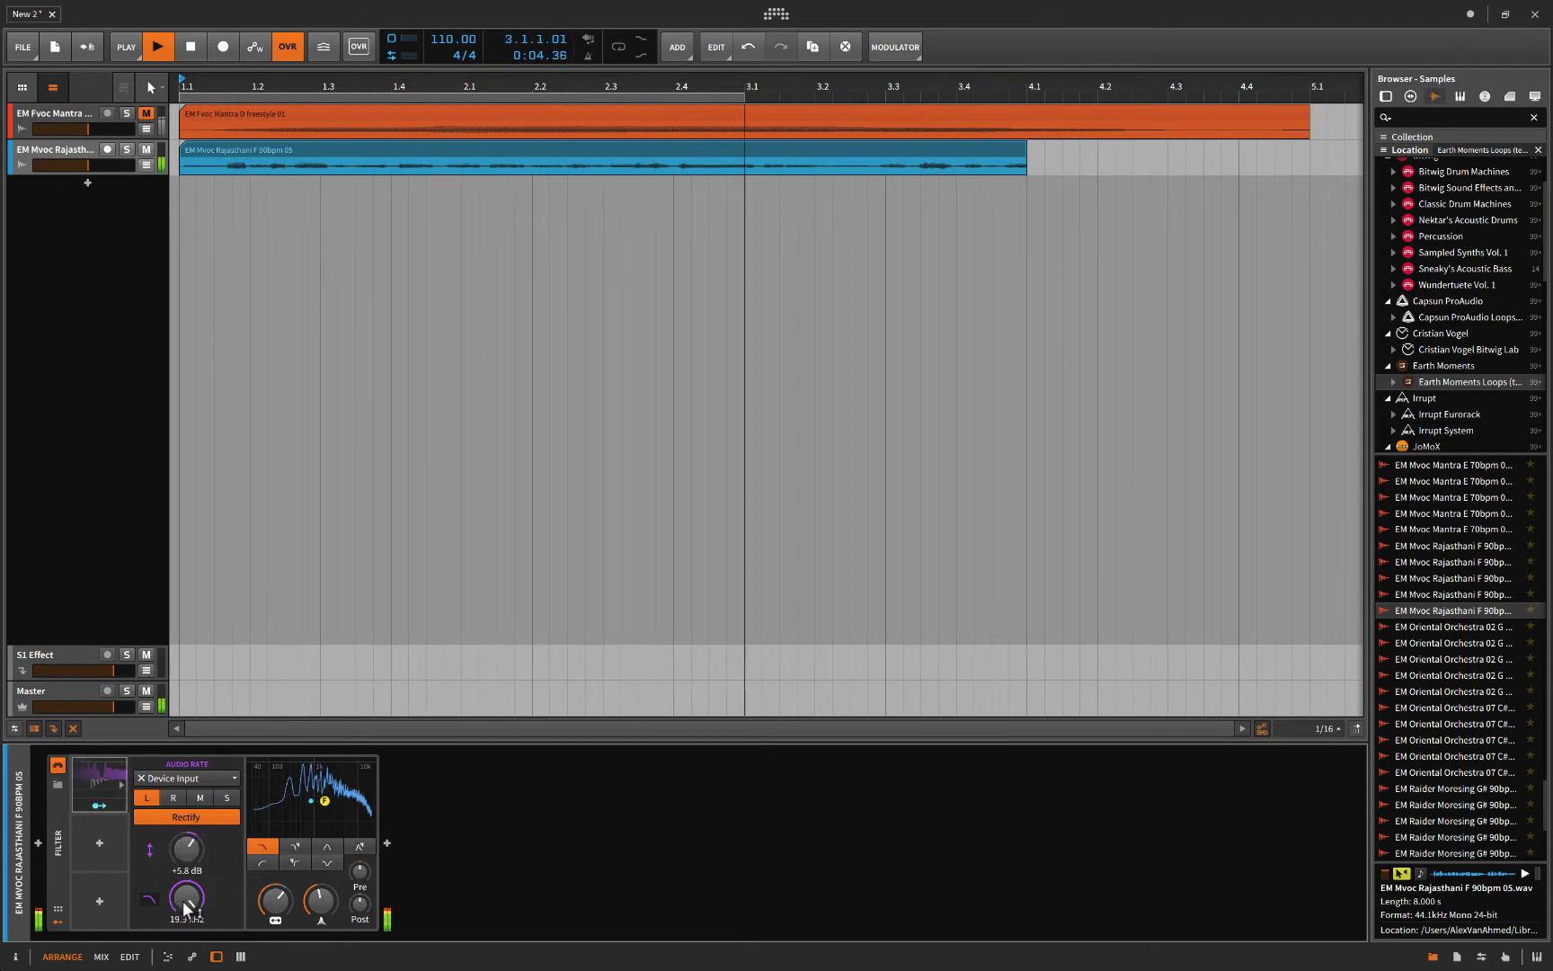
{"action": "left_click", "coordinate": [199, 797]}
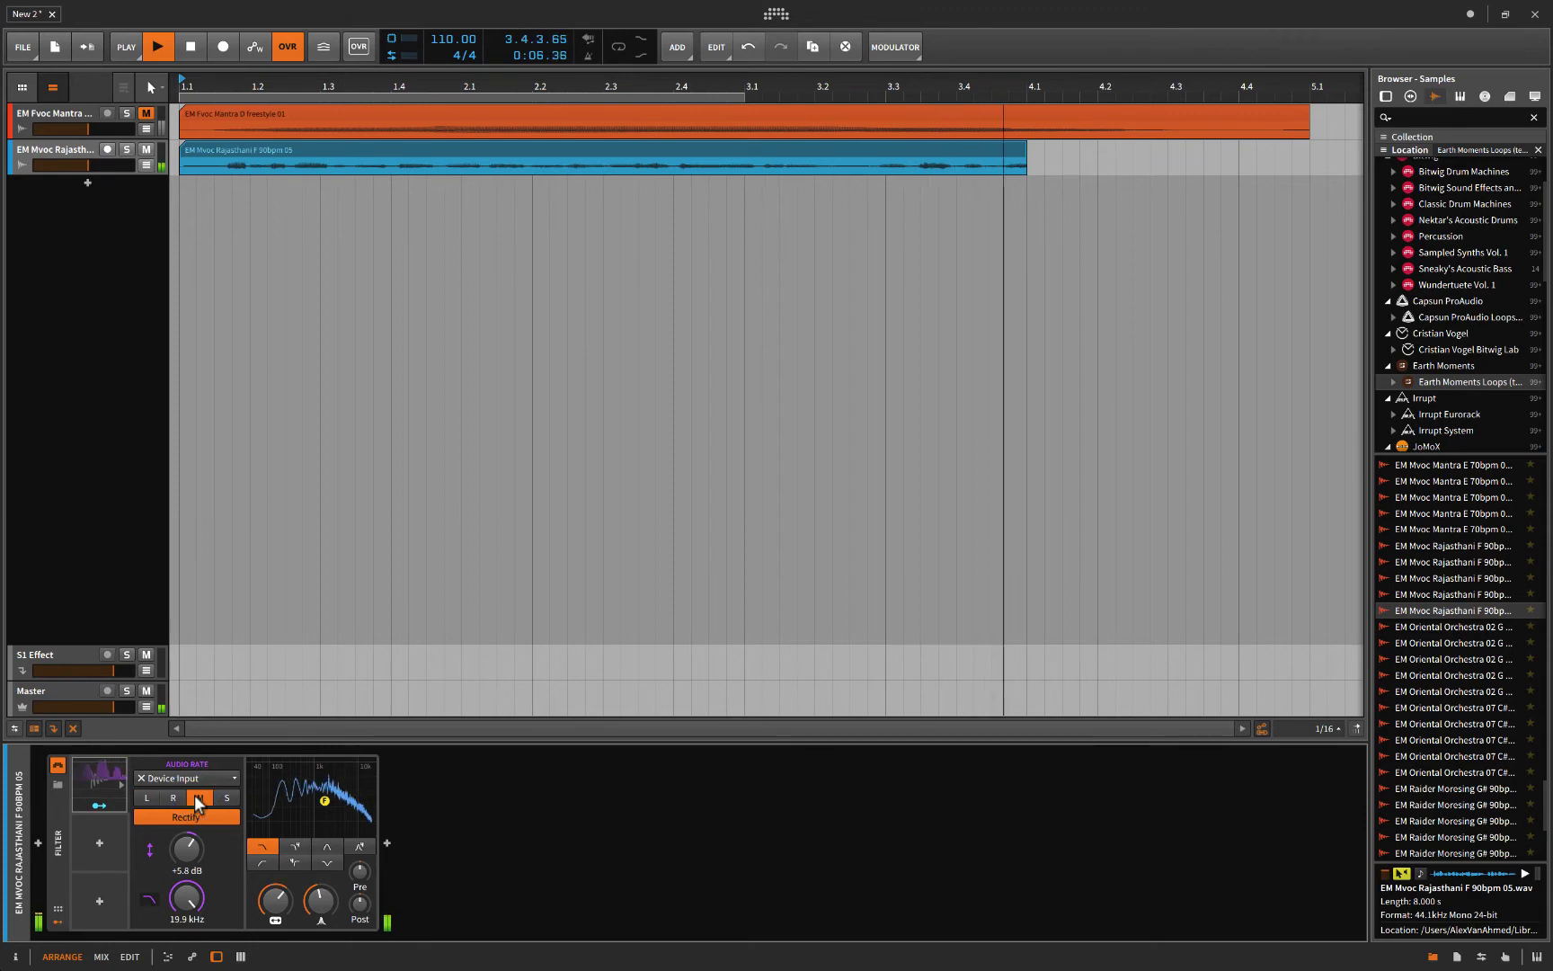
Step: Source the modulator from the Mantra track's pre-fader audio and audition the result
{"action": "left_click", "coordinate": [213, 778]}
{"action": "mouse_move", "coordinate": [279, 845]}
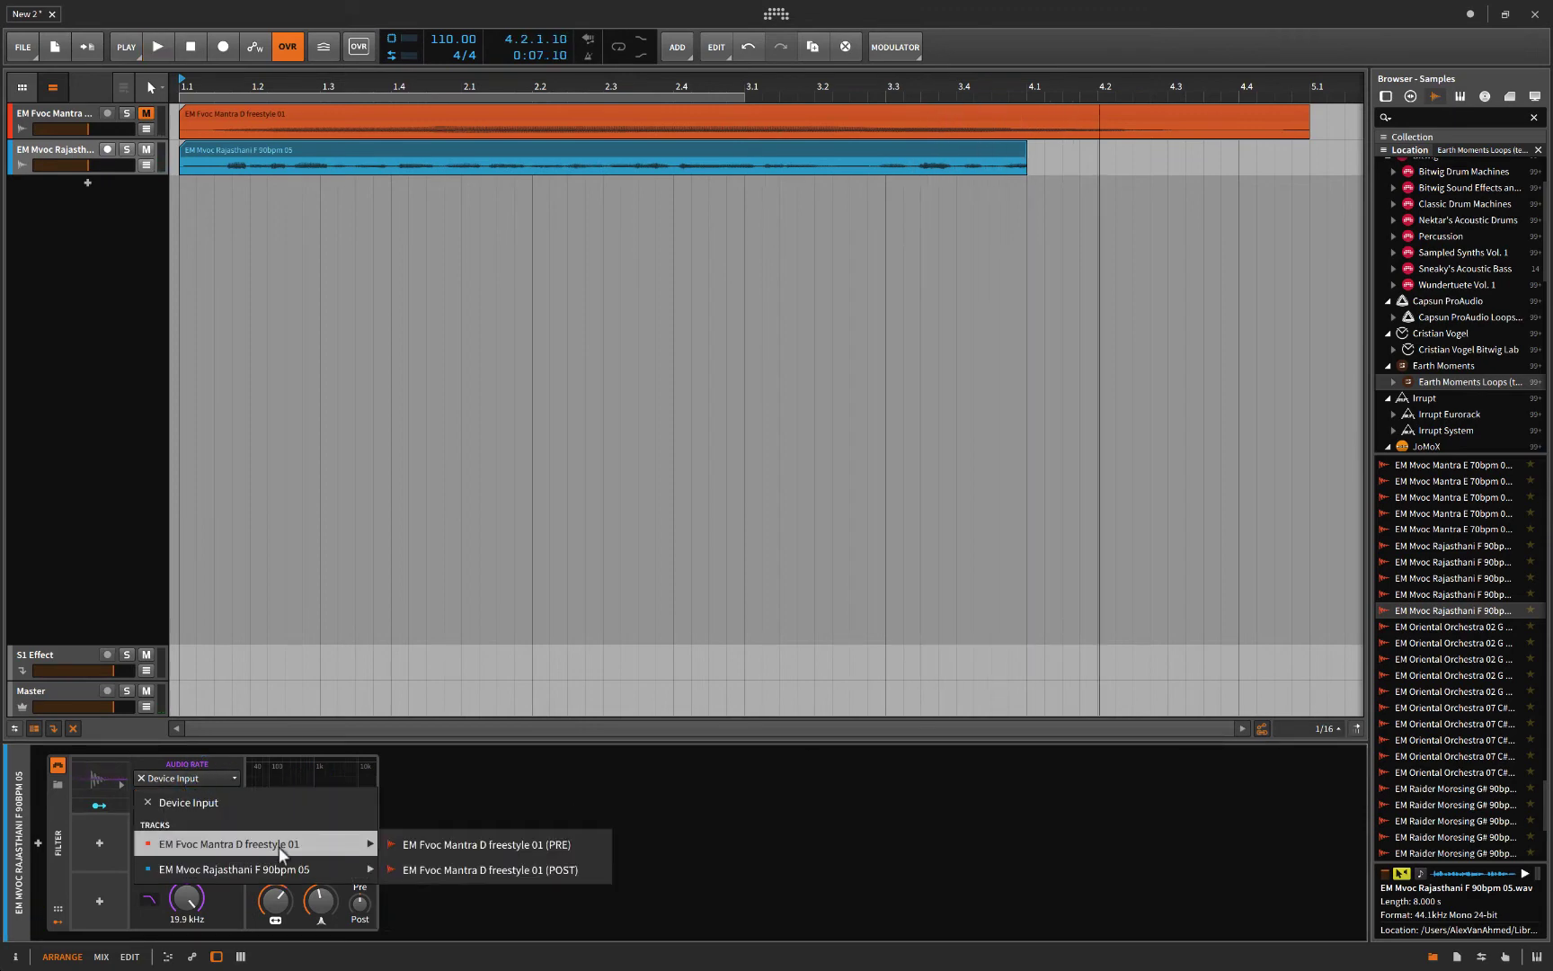
{"action": "left_click", "coordinate": [406, 847]}
{"action": "key", "text": "space"}
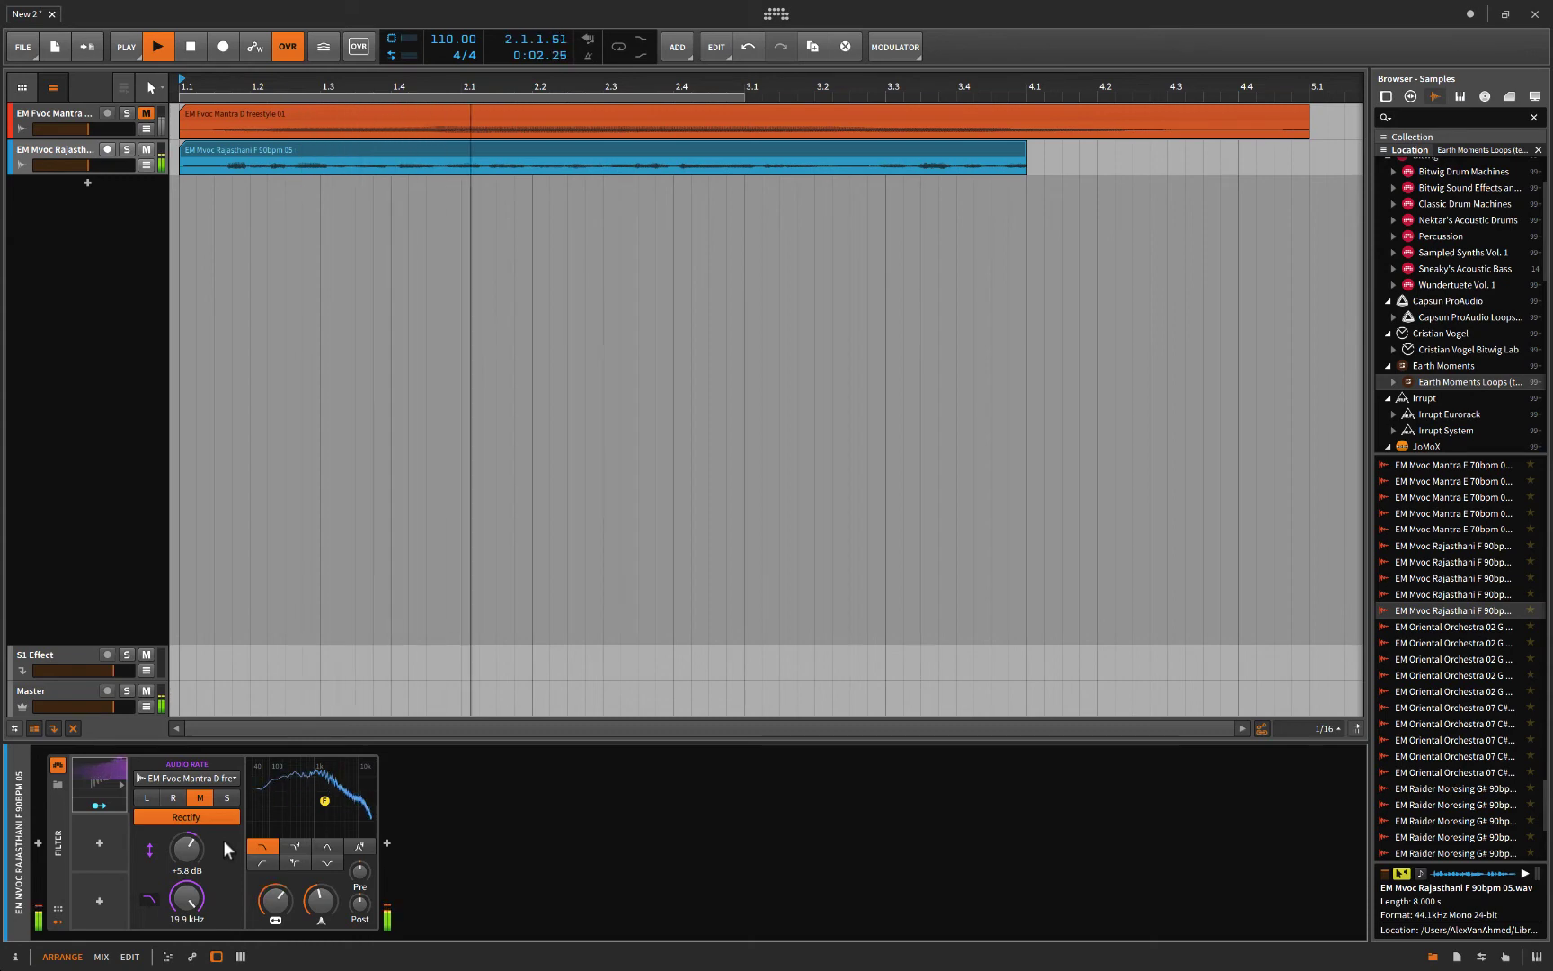
{"action": "mouse_move", "coordinate": [180, 852]}
{"action": "left_mouse_down"}
{"action": "mouse_move", "coordinate": [180, 903]}
{"action": "mouse_move", "coordinate": [182, 849]}
{"action": "left_mouse_up"}
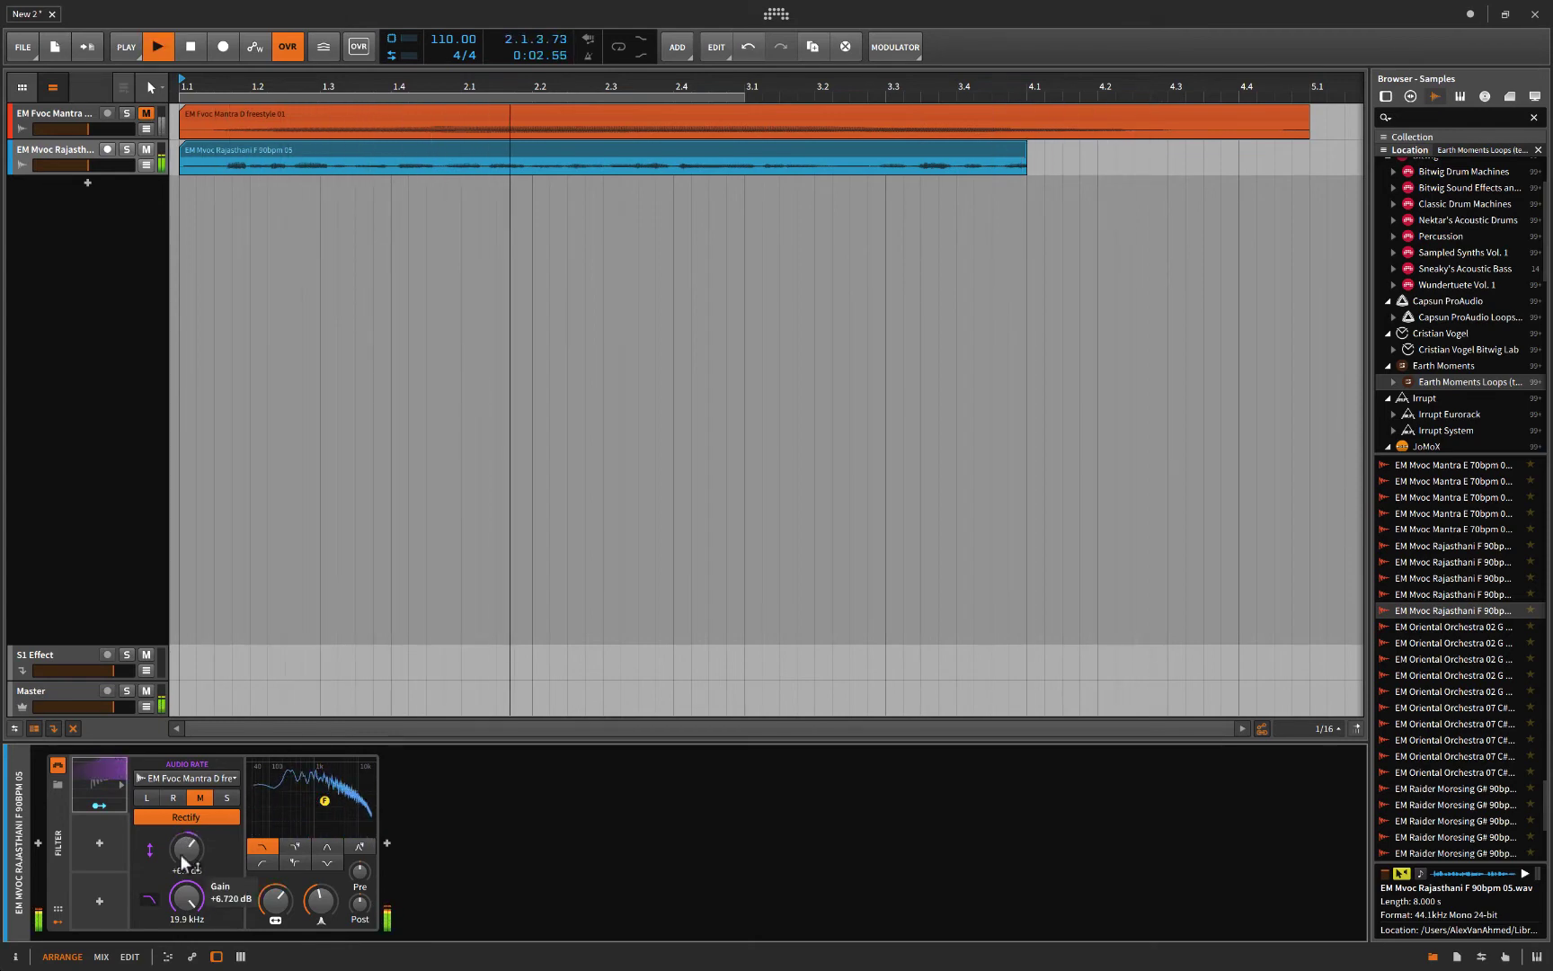
{"action": "key", "text": "space"}
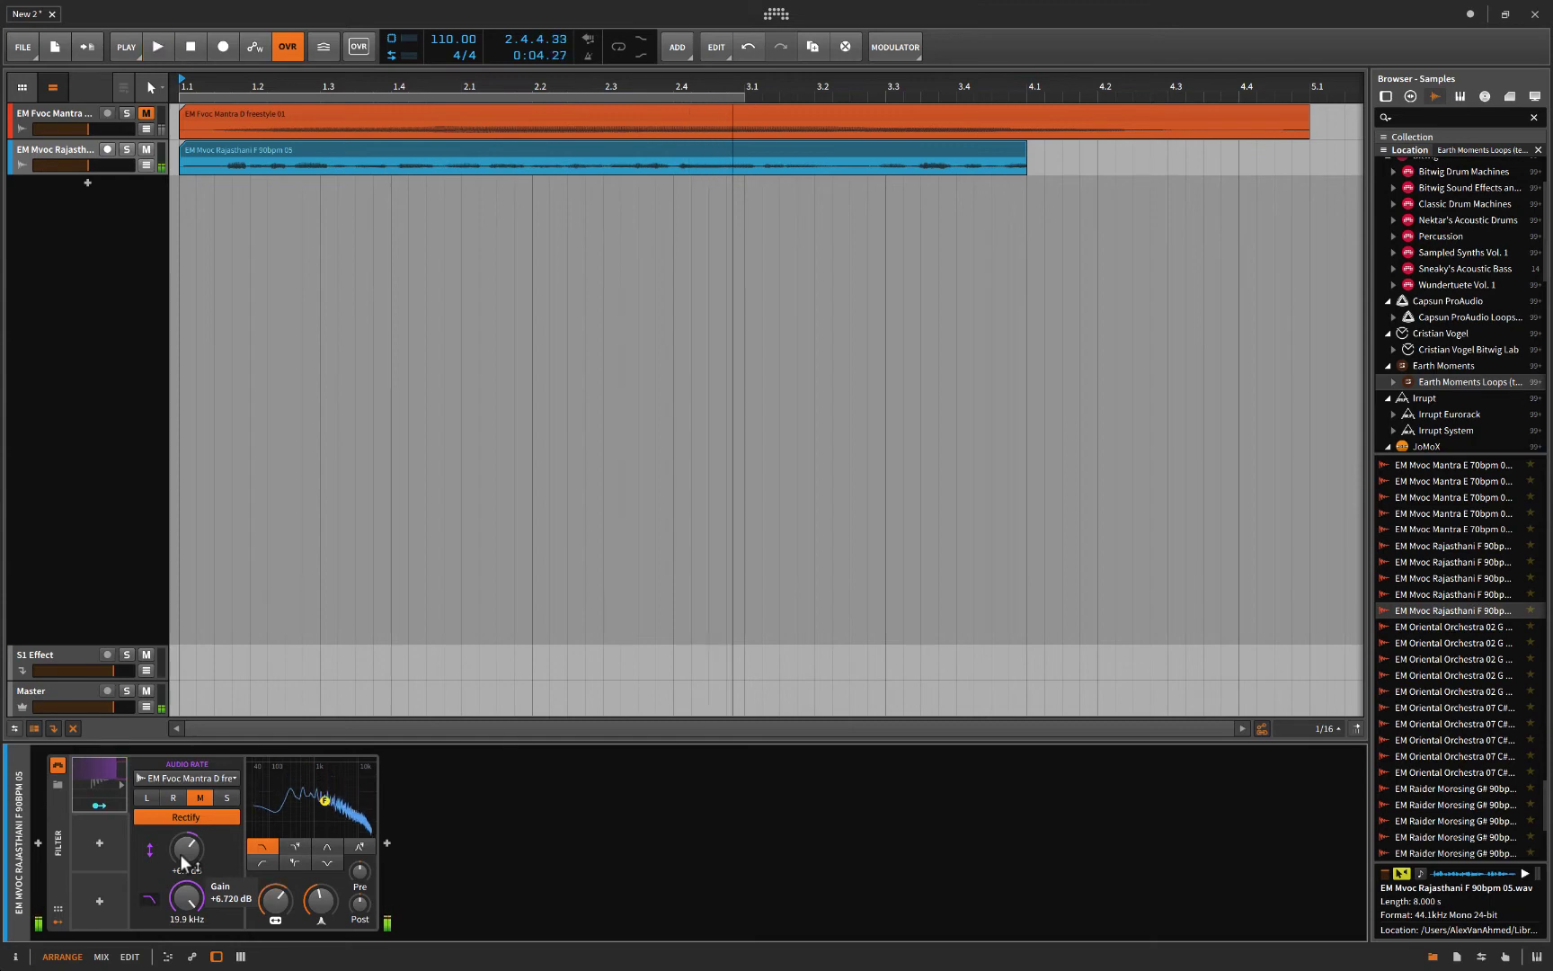
Step: Delete the Filter device, the Rajasthani track, and the Mantra clip
{"action": "left_click", "coordinate": [55, 863]}
{"action": "key", "text": "Delete"}
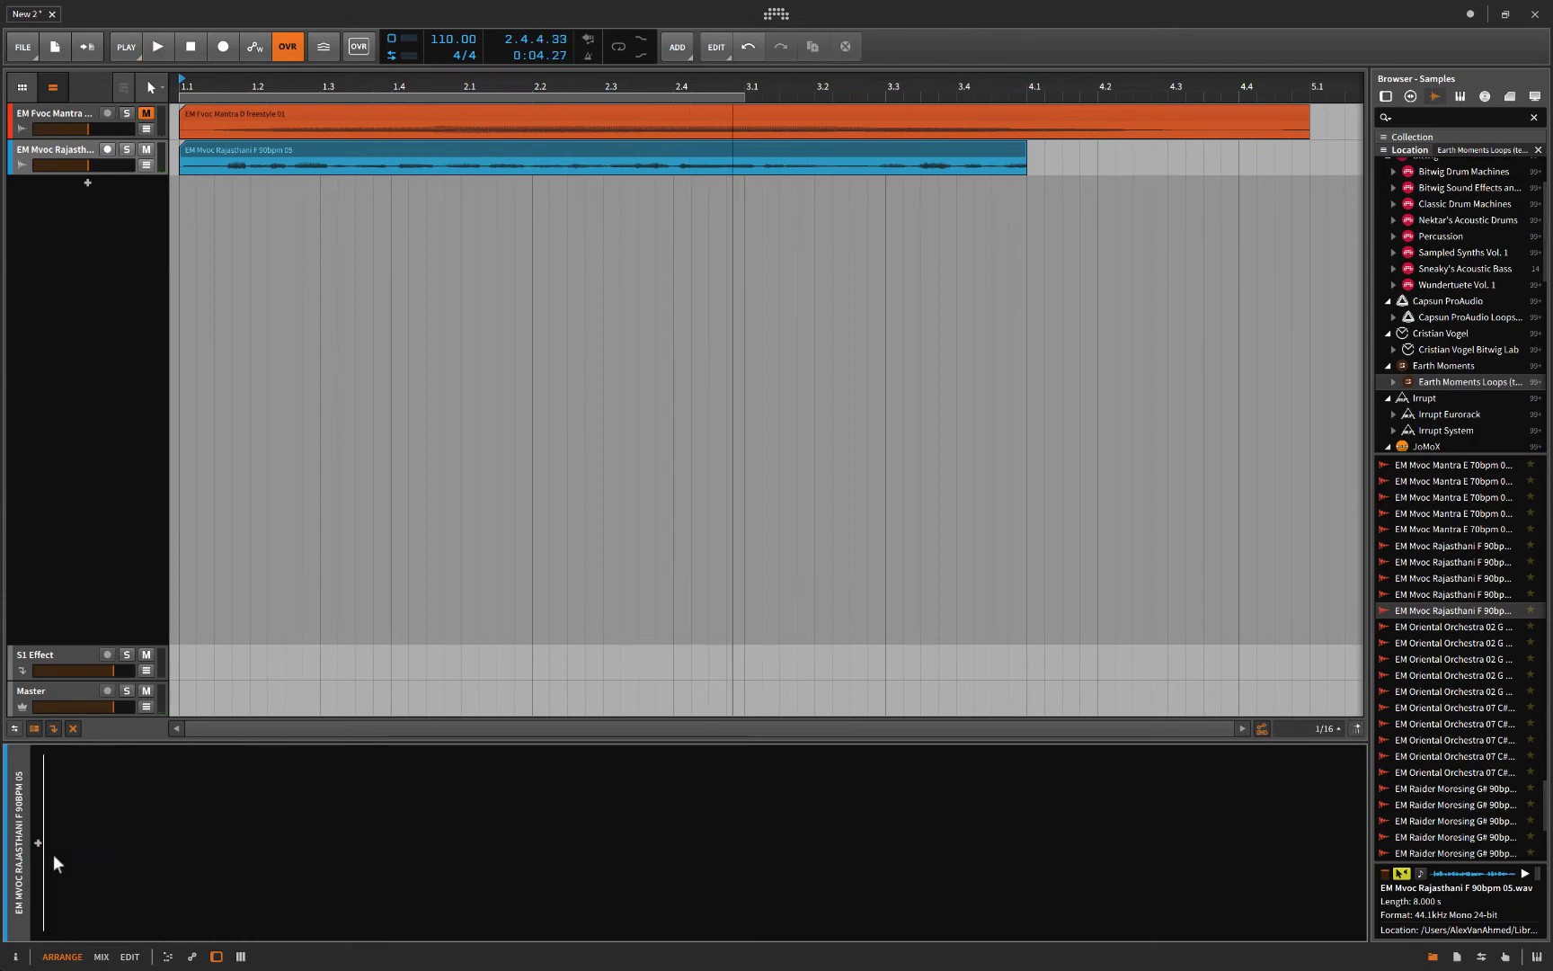
{"action": "left_click", "coordinate": [71, 149]}
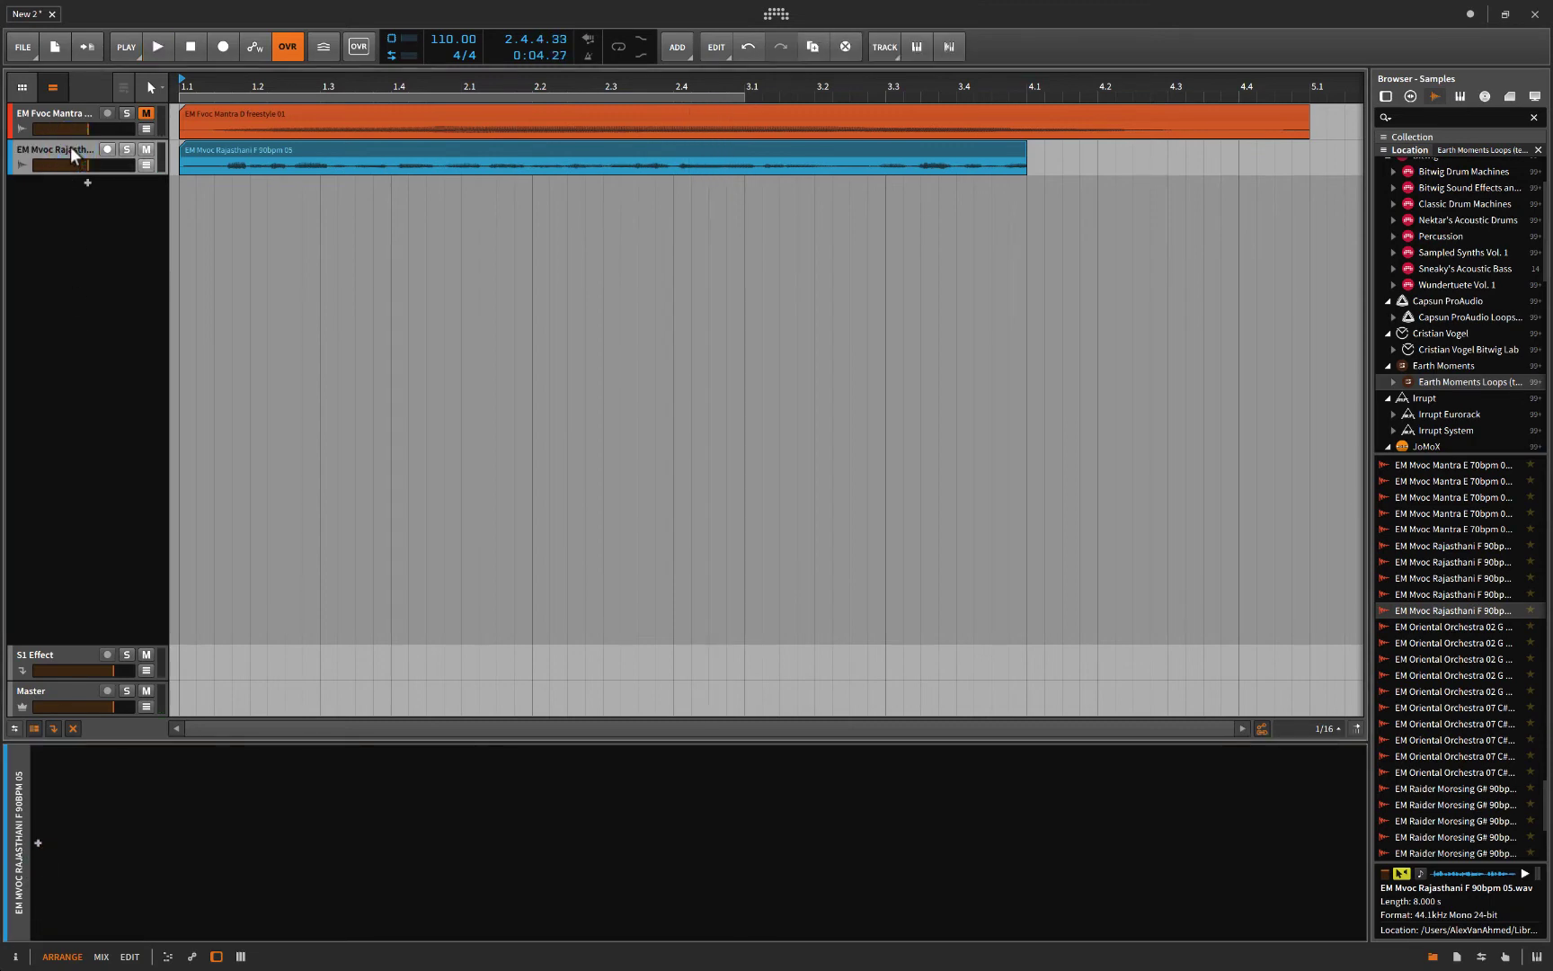
{"action": "key", "text": "Delete"}
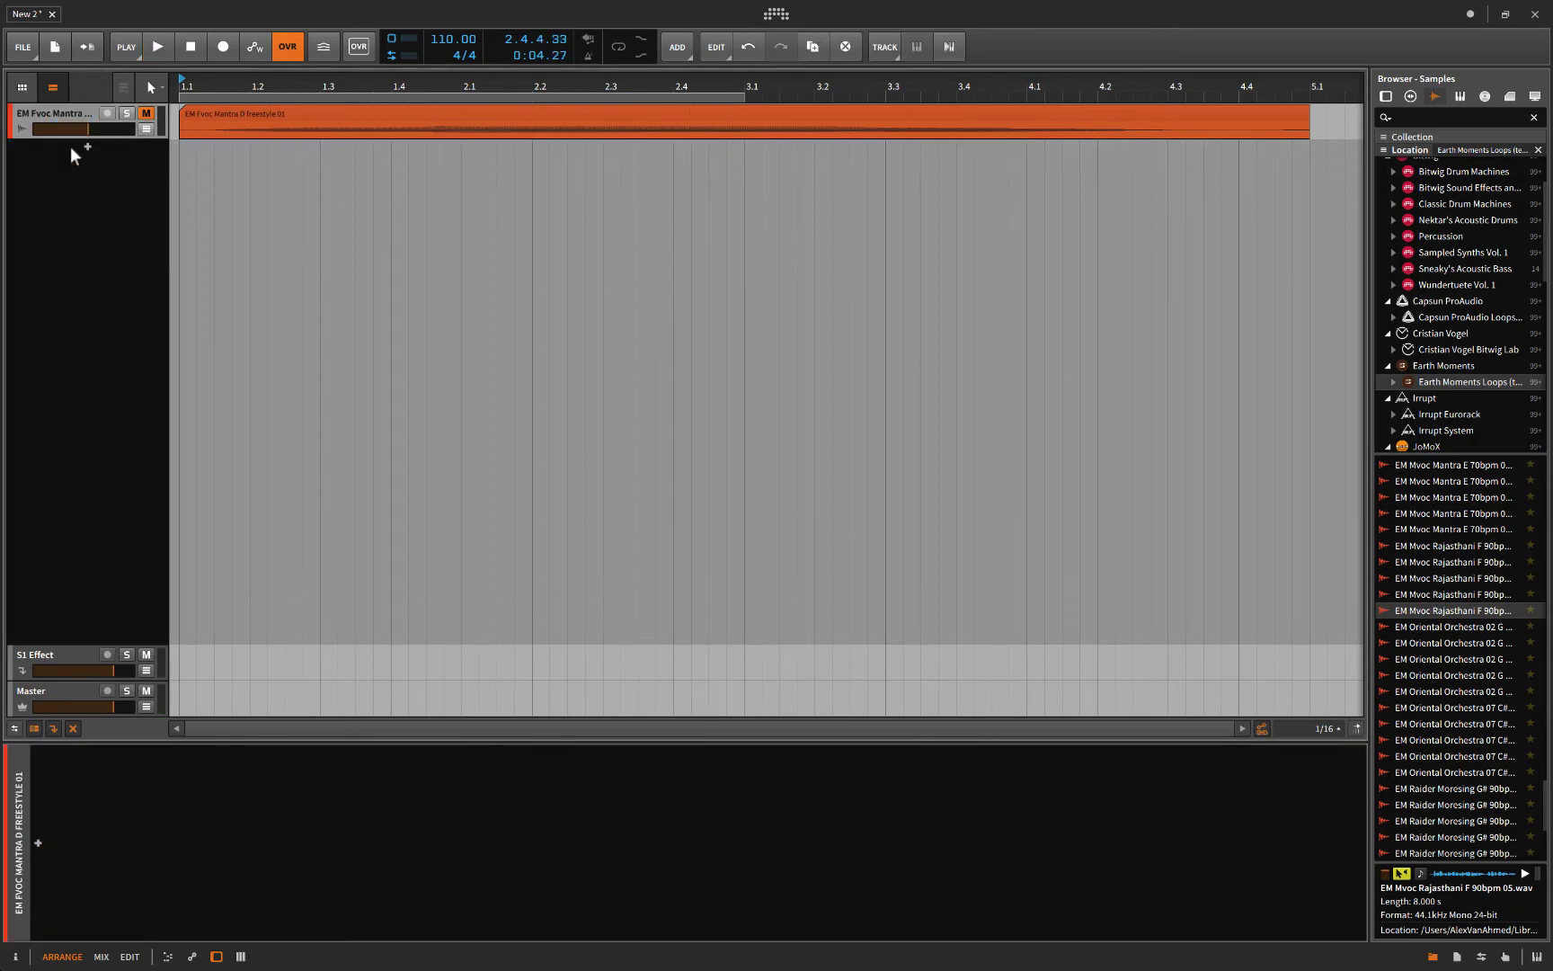
{"action": "left_click", "coordinate": [239, 122]}
{"action": "key", "text": "Delete"}
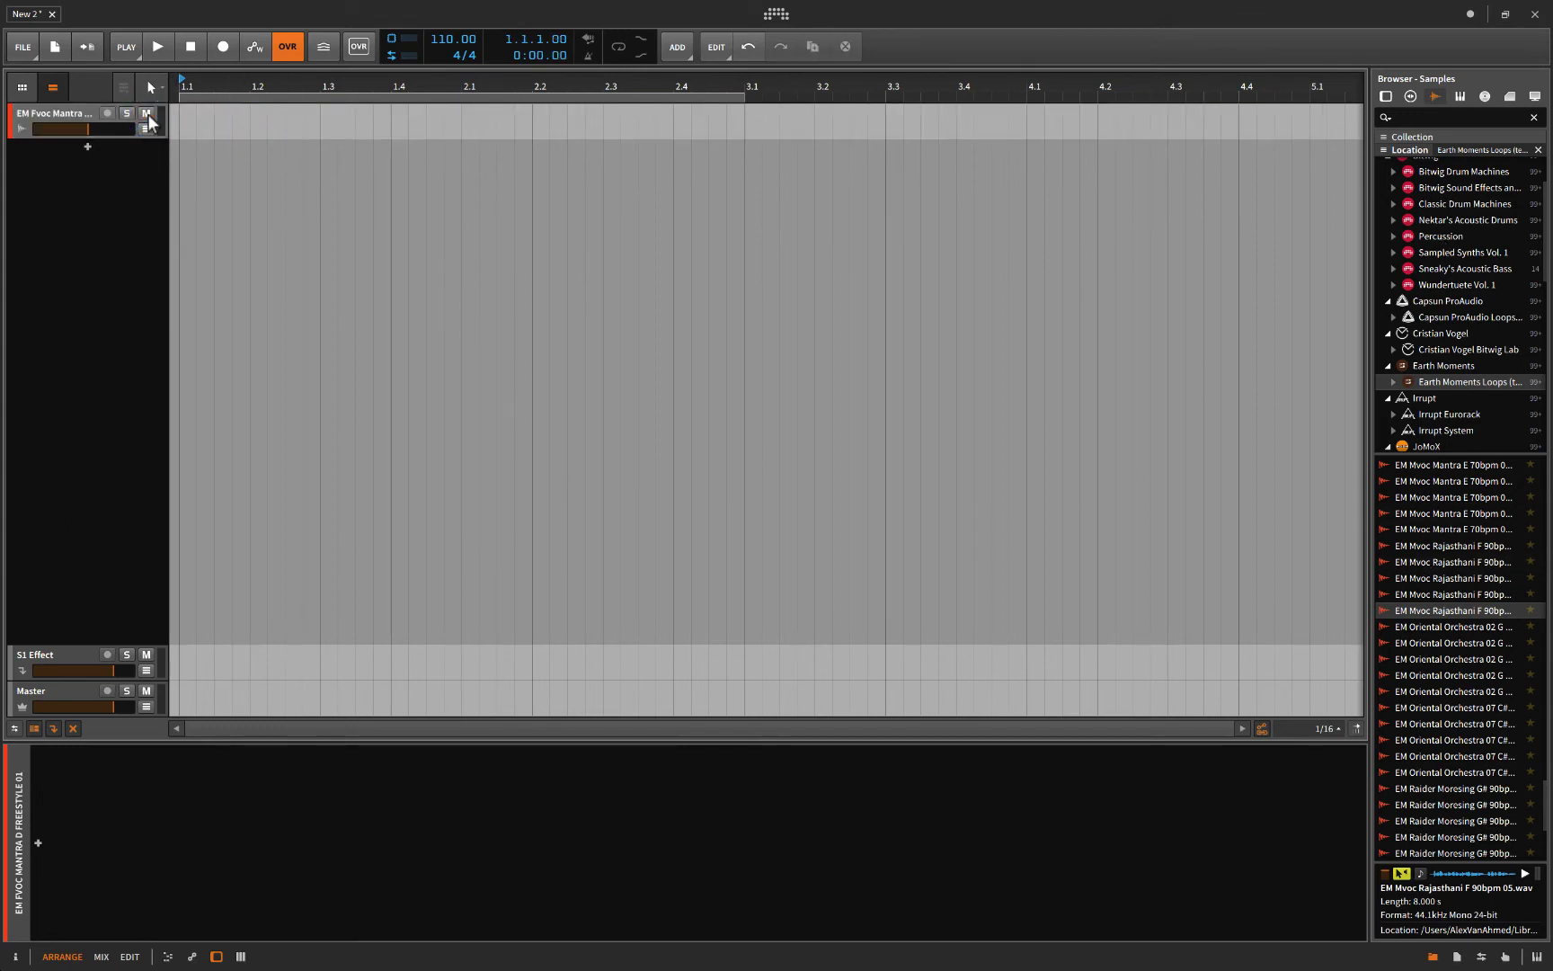
Step: Audition the Raider Moresing G# 90bpm 01 sample, then select EM Mandolin Bm 120Bpm 05
{"action": "scroll", "coordinate": [1443, 769], "scroll_direction": "down", "scroll_amount": 3}
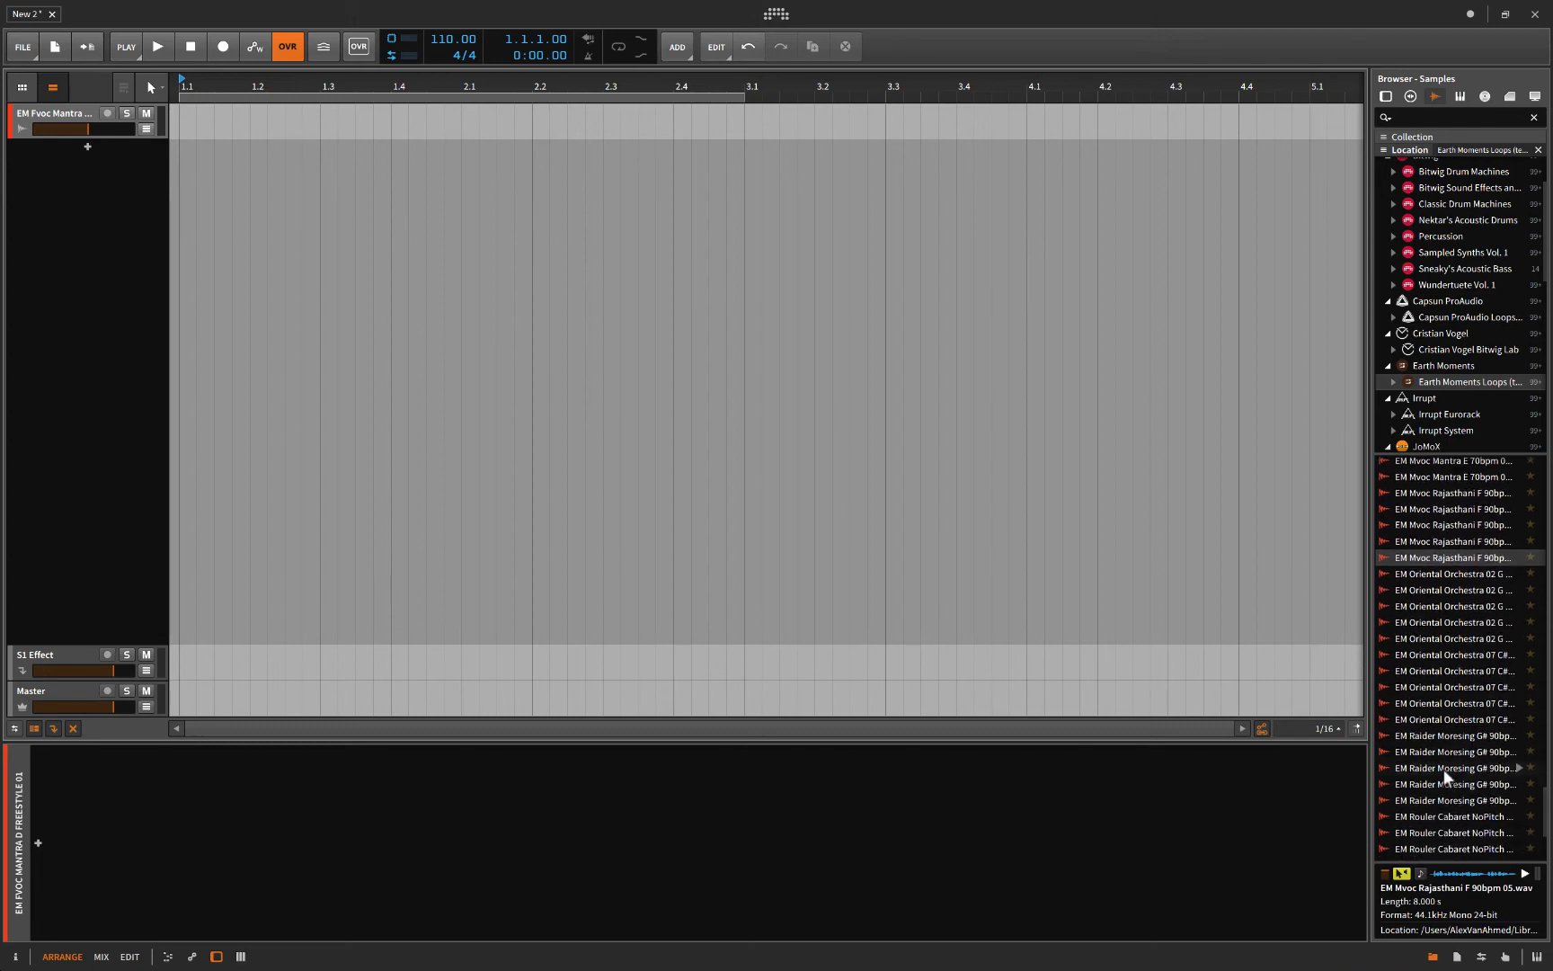
{"action": "left_click", "coordinate": [1451, 735]}
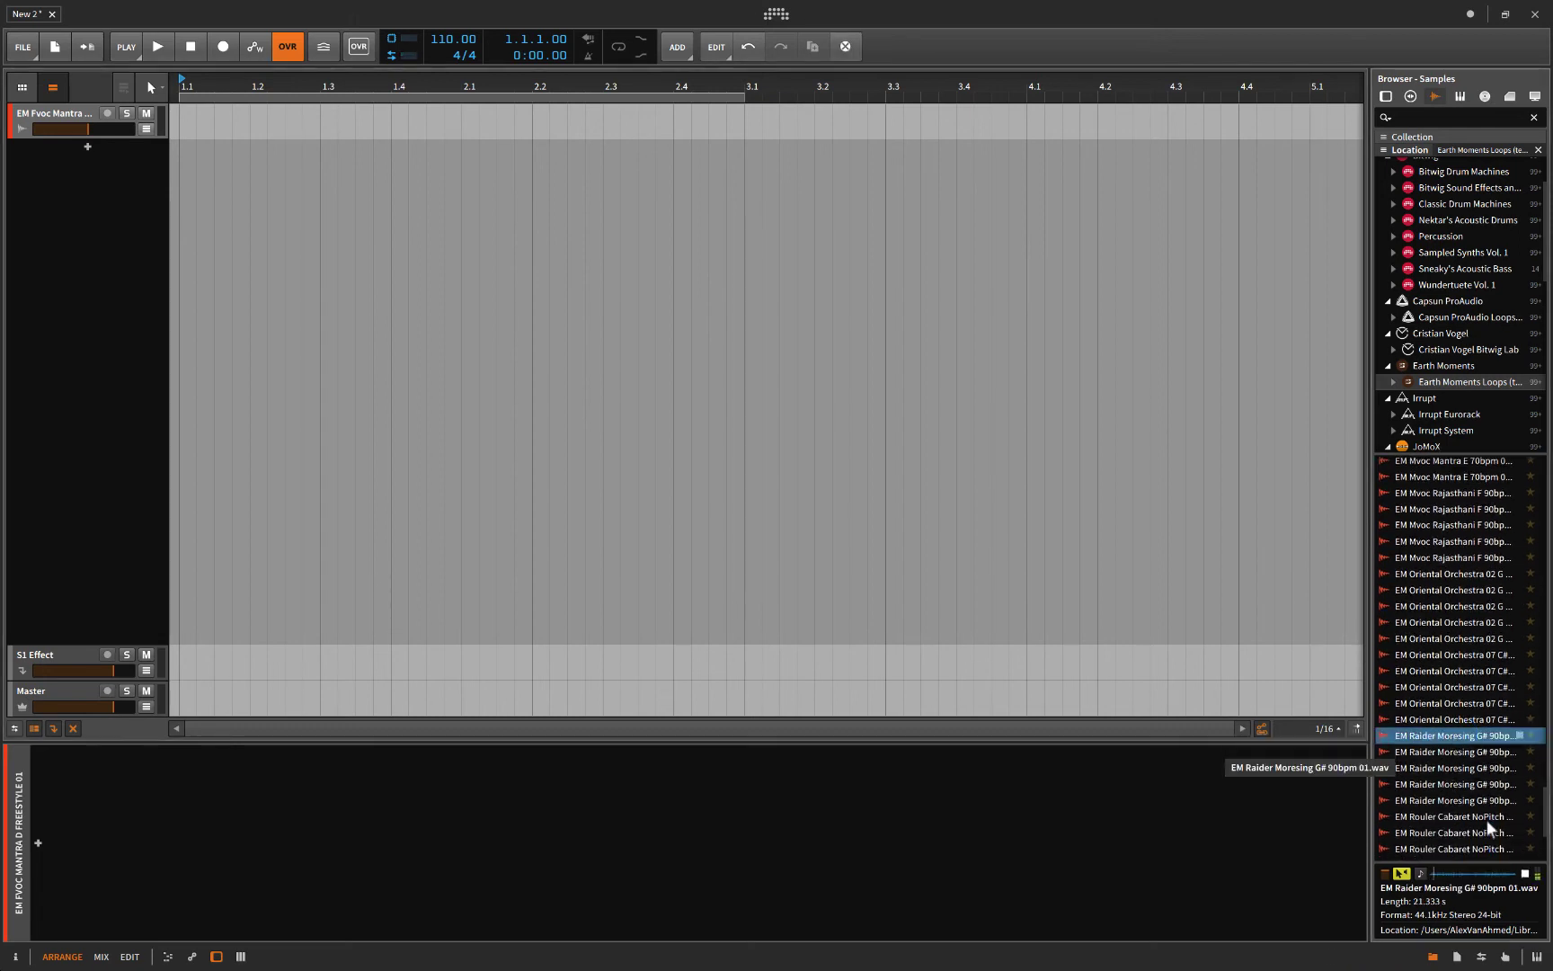
{"action": "left_click", "coordinate": [1526, 875]}
{"action": "scroll", "coordinate": [1461, 644], "scroll_direction": "up", "scroll_amount": 10}
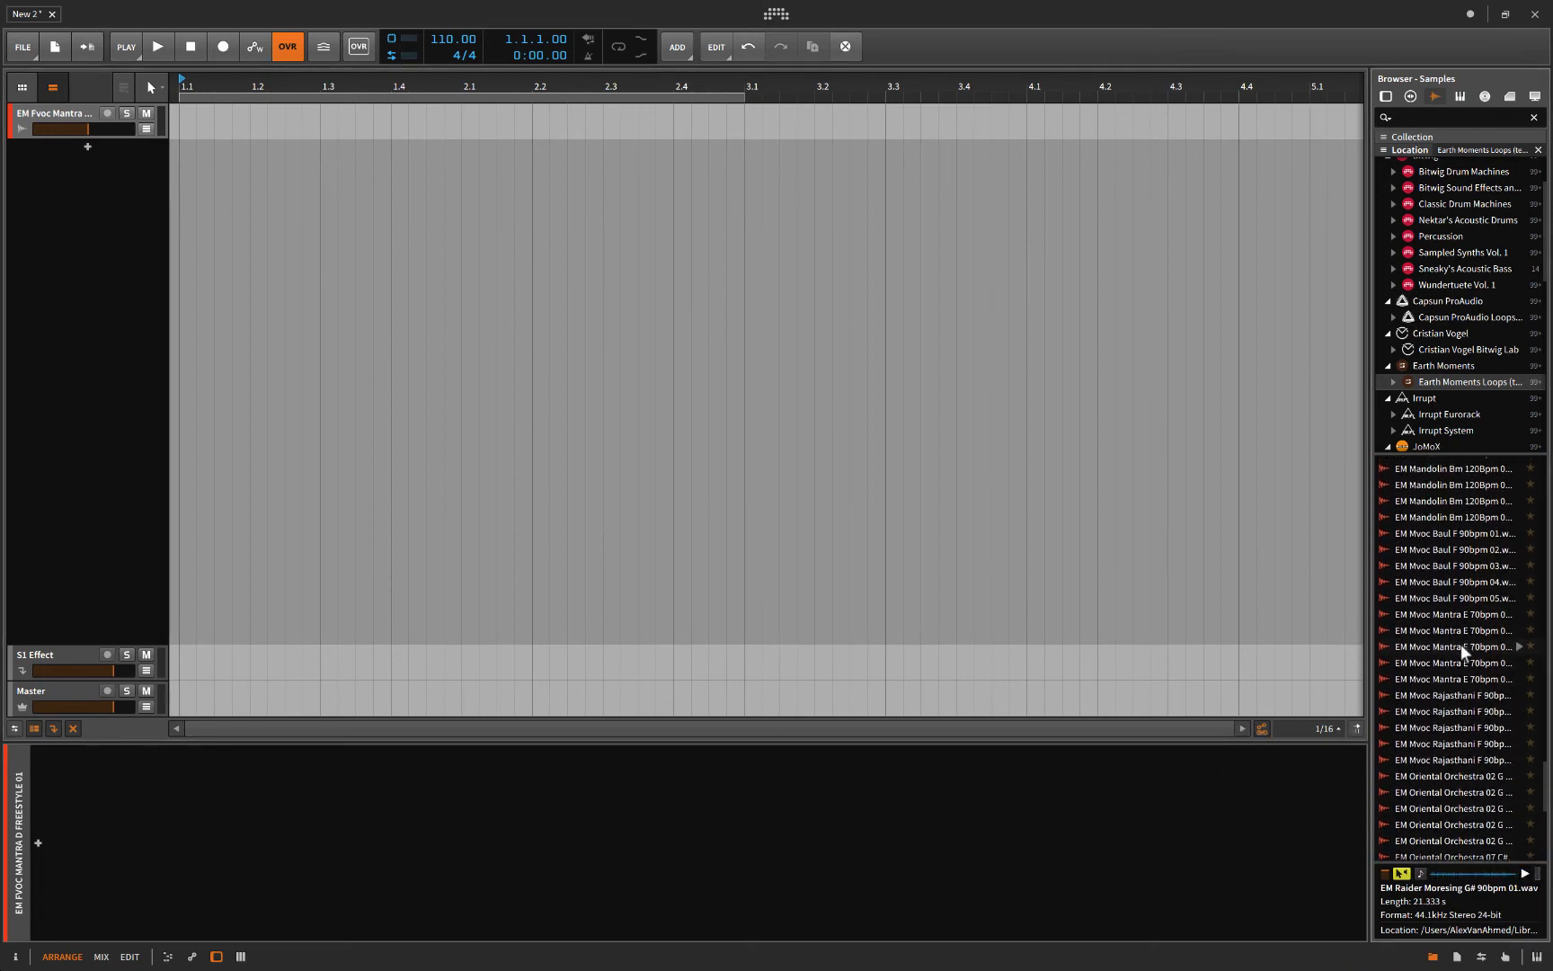
{"action": "scroll", "coordinate": [1429, 576], "scroll_direction": "up", "scroll_amount": 3}
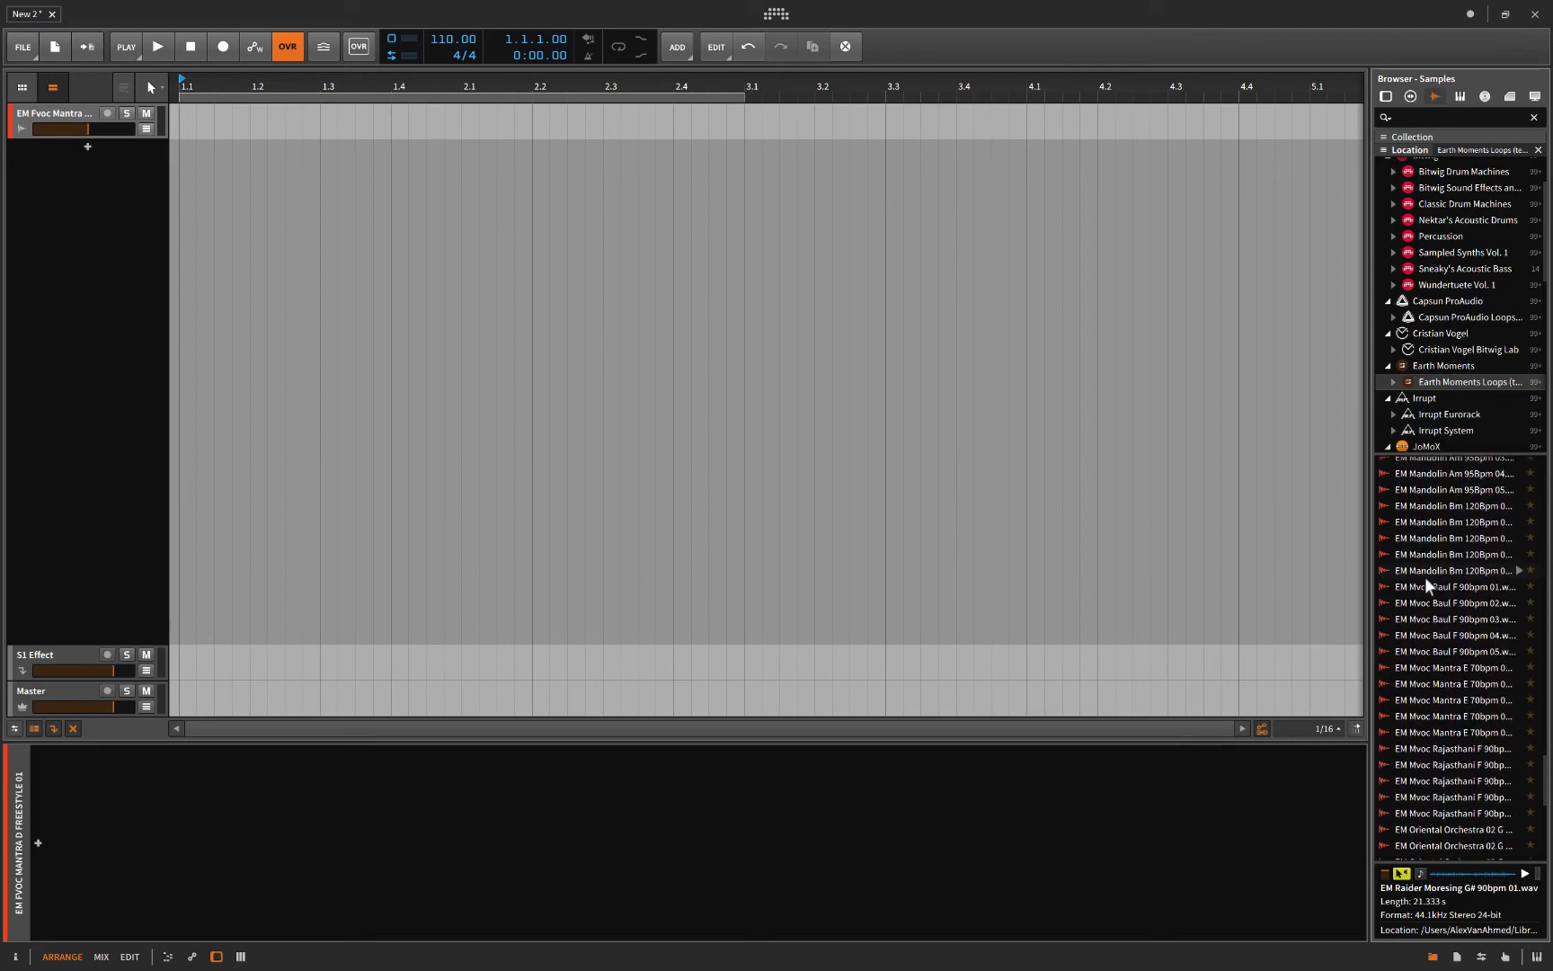
{"action": "left_click", "coordinate": [1439, 570]}
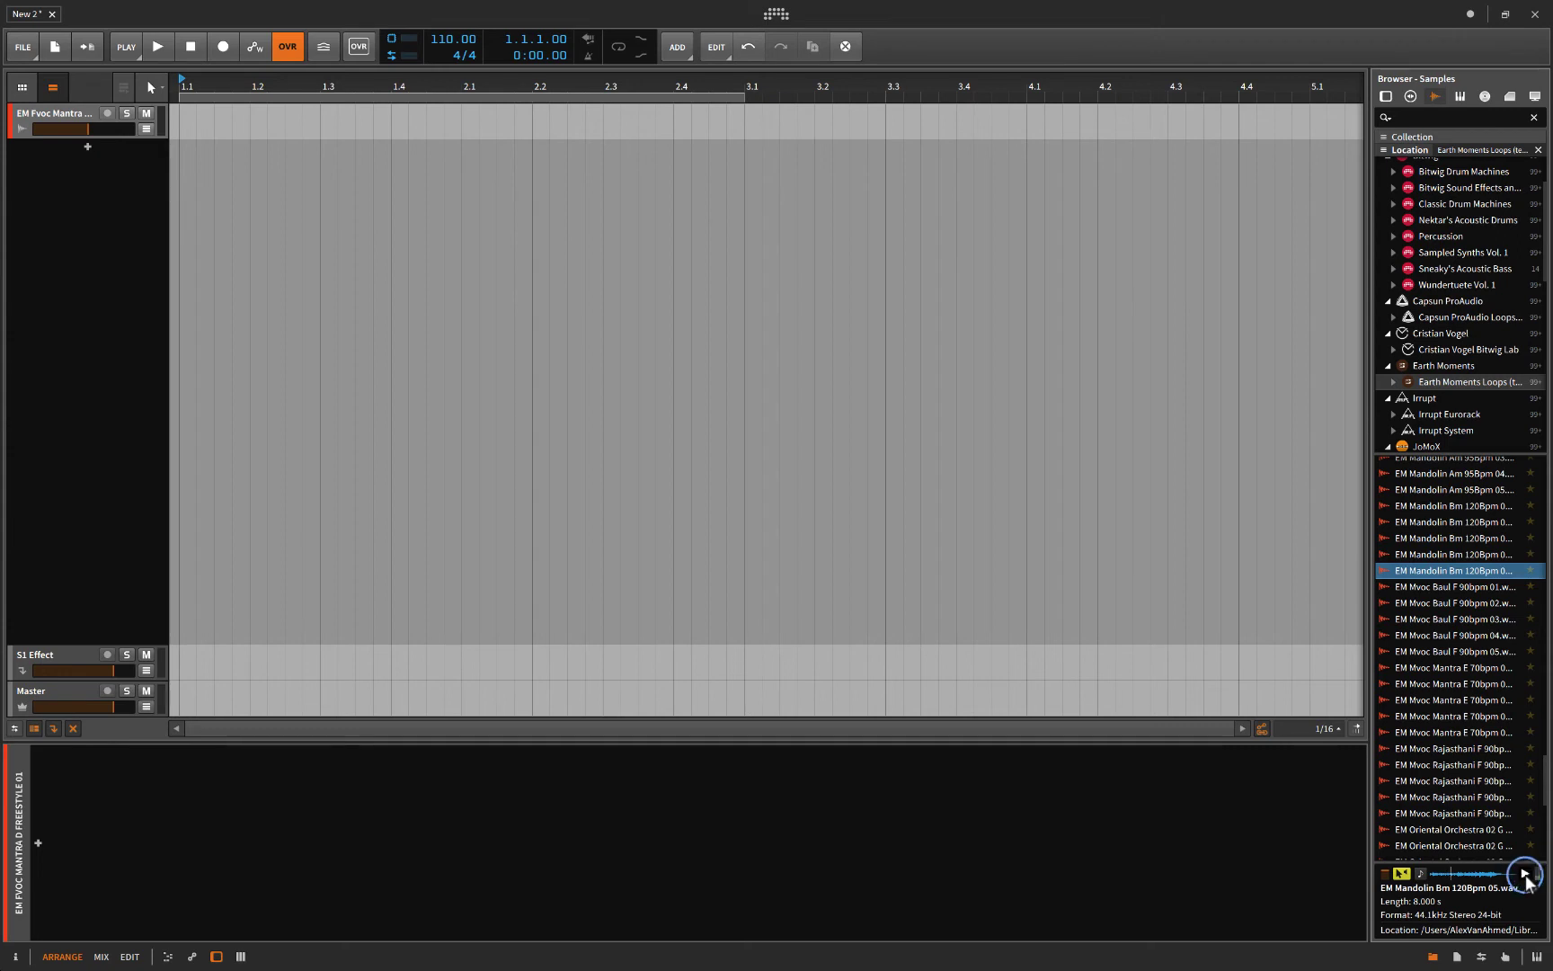
Step: Place the EM Mandolin Bm 120Bpm 05 loop on the first track in Raw mode, then select the track
{"action": "left_click_drag", "start_coordinate": [1480, 570], "coordinate": [180, 122]}
{"action": "left_click", "coordinate": [200, 117]}
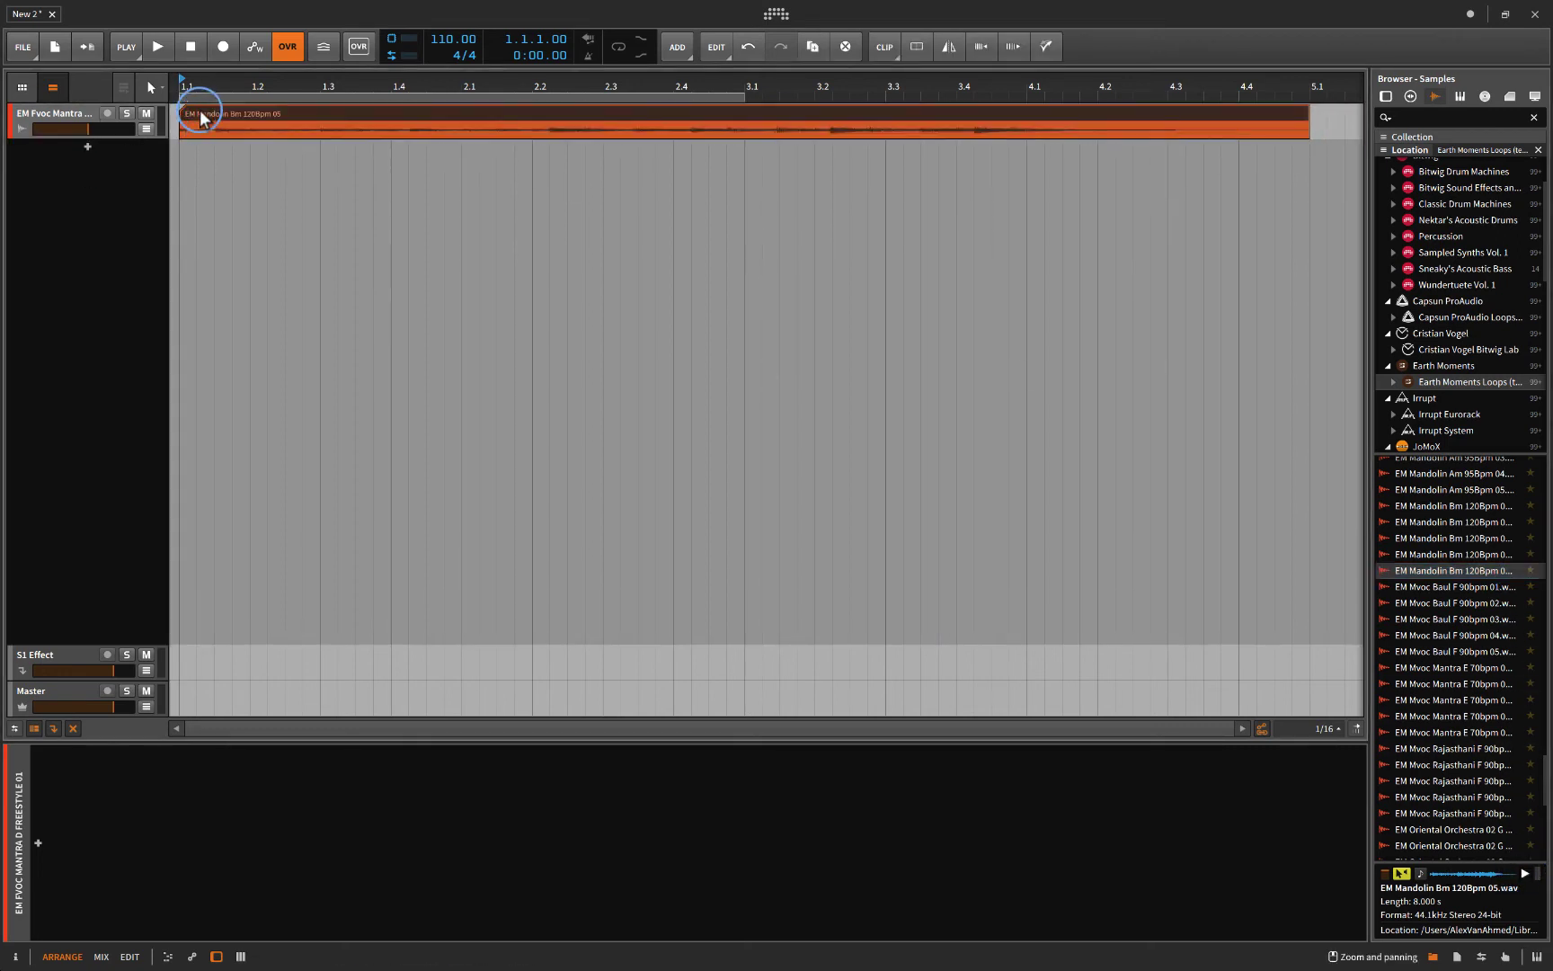
{"action": "key", "text": "i"}
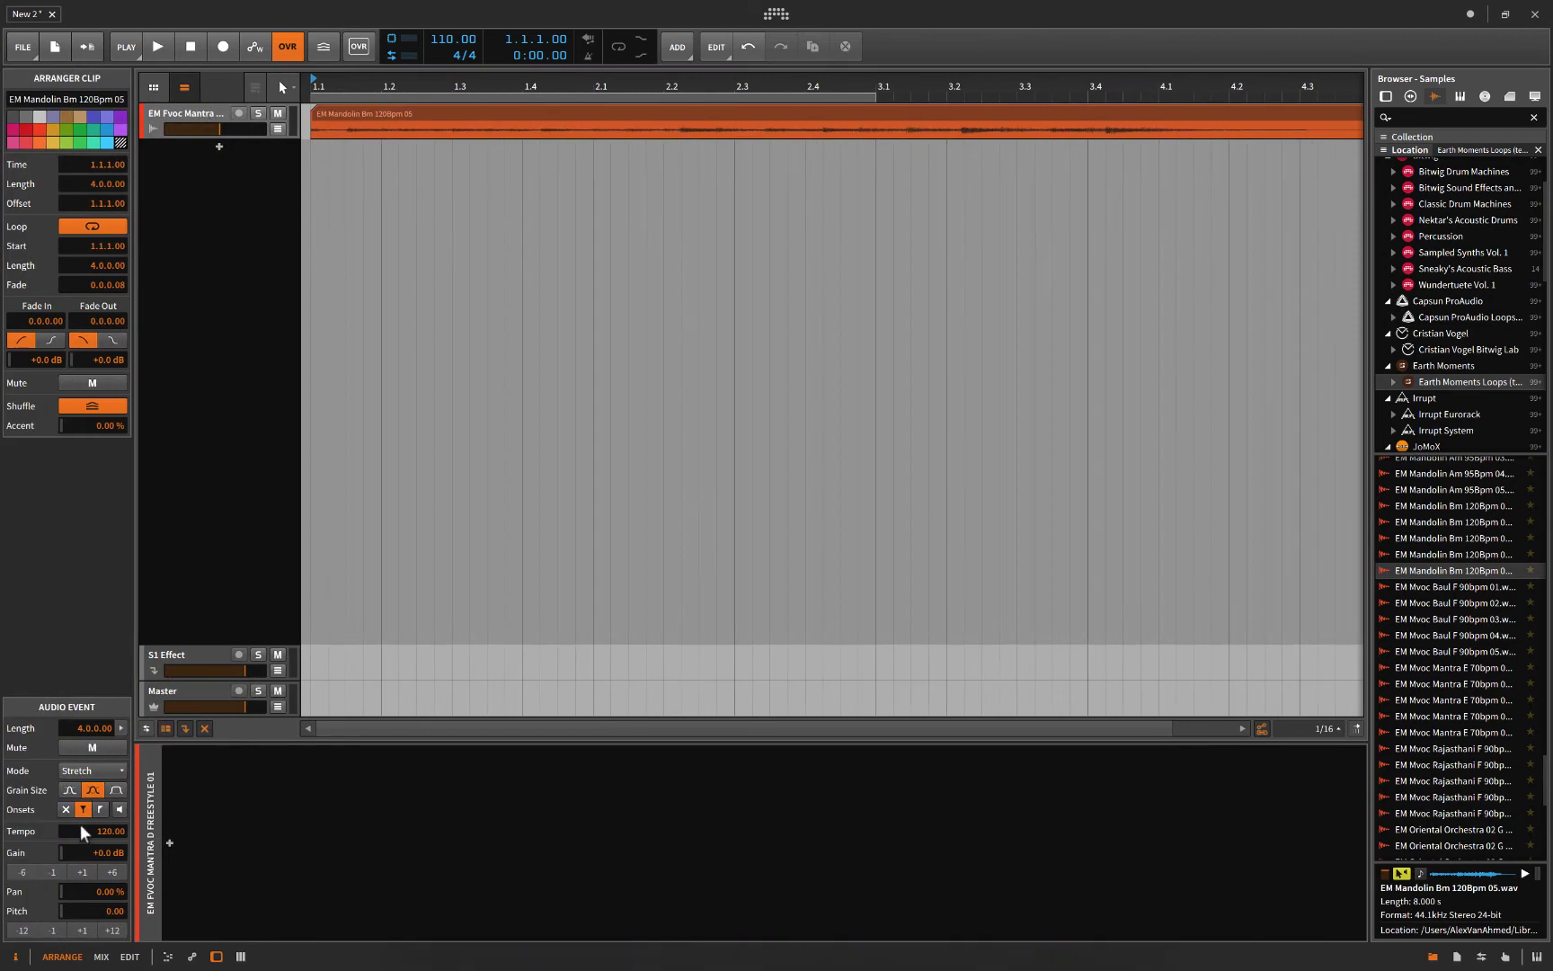
{"action": "left_click", "coordinate": [75, 778]}
{"action": "left_click", "coordinate": [79, 798]}
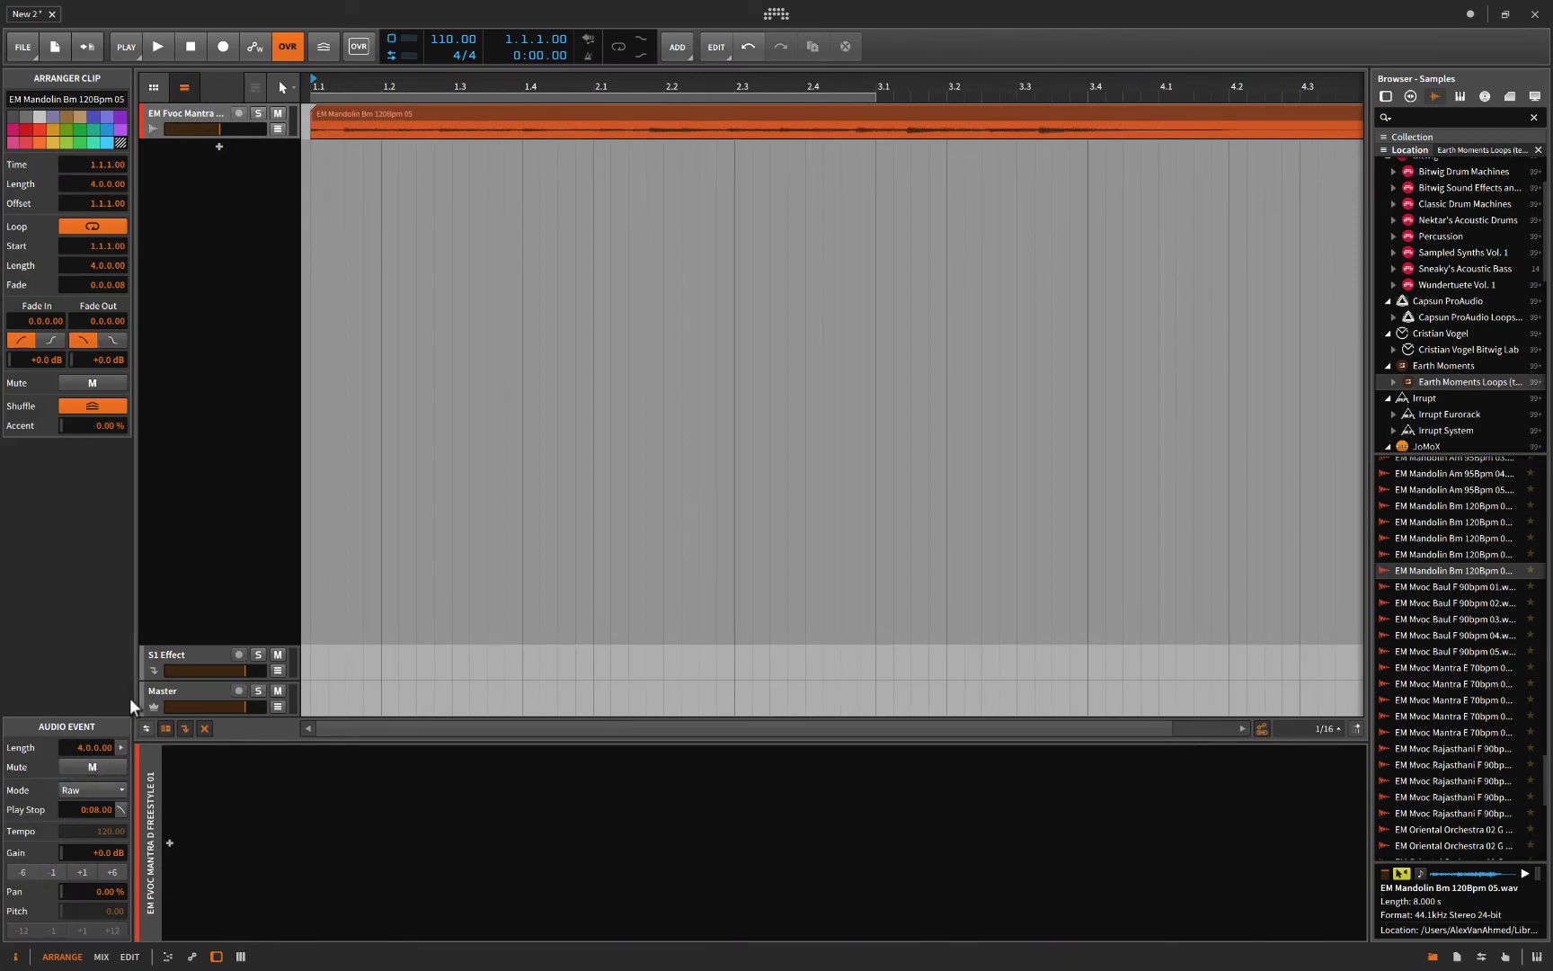
{"action": "key", "text": "i"}
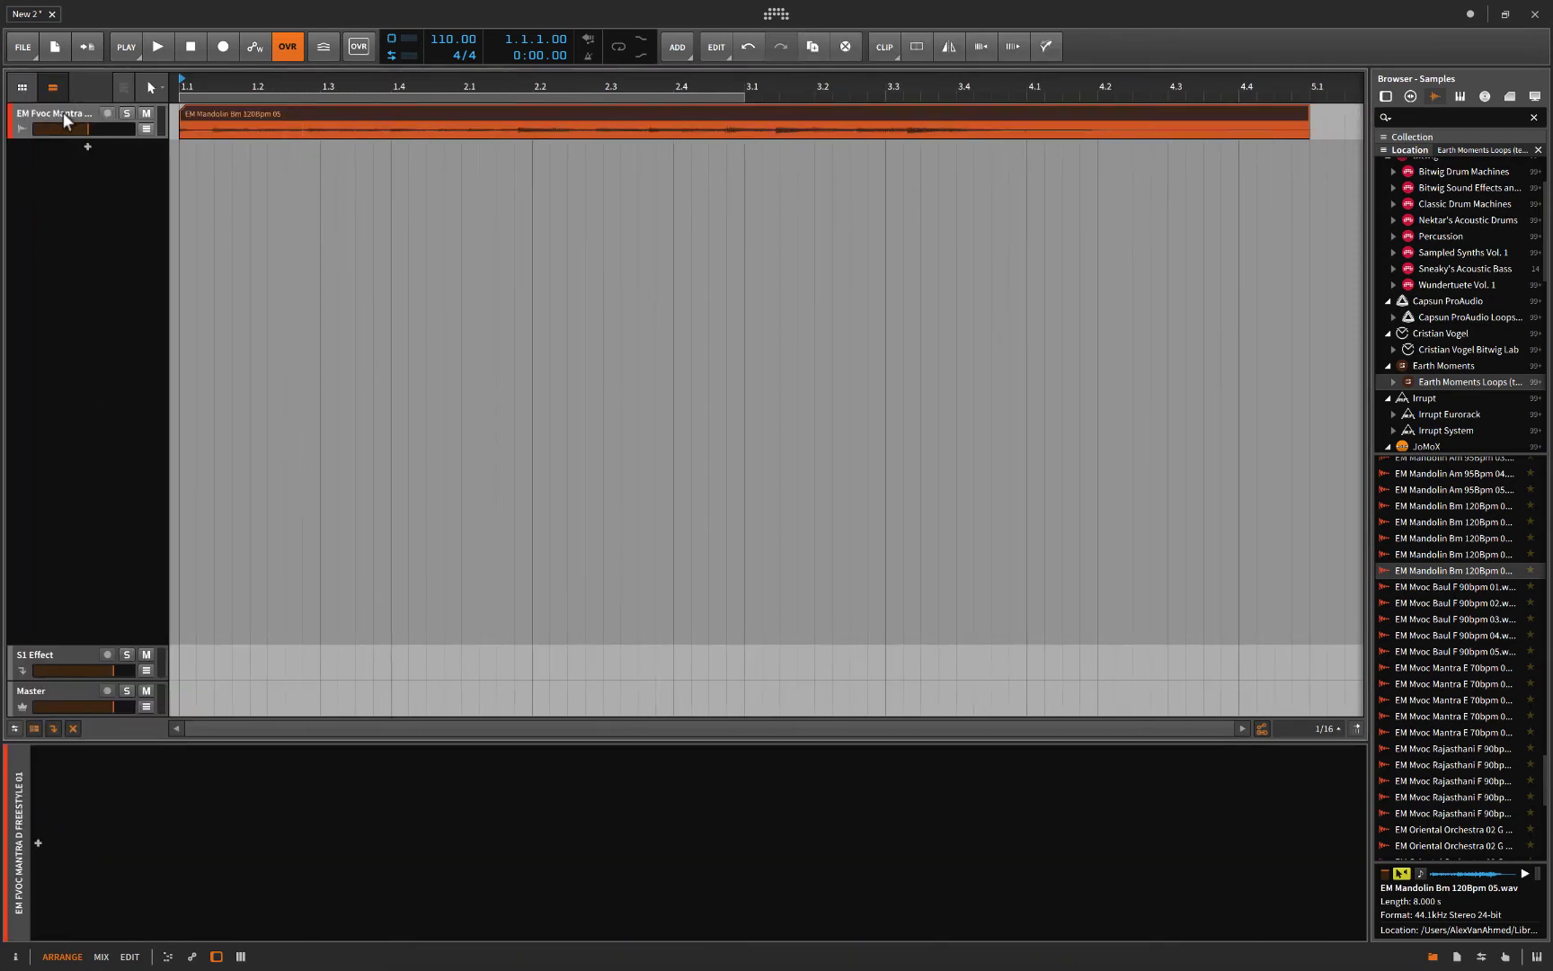
{"action": "left_click", "coordinate": [63, 113]}
Step: Duplicate the mandolin track with Ctrl+D and make both tracks much taller
{"action": "key", "text": "ctrl+d"}
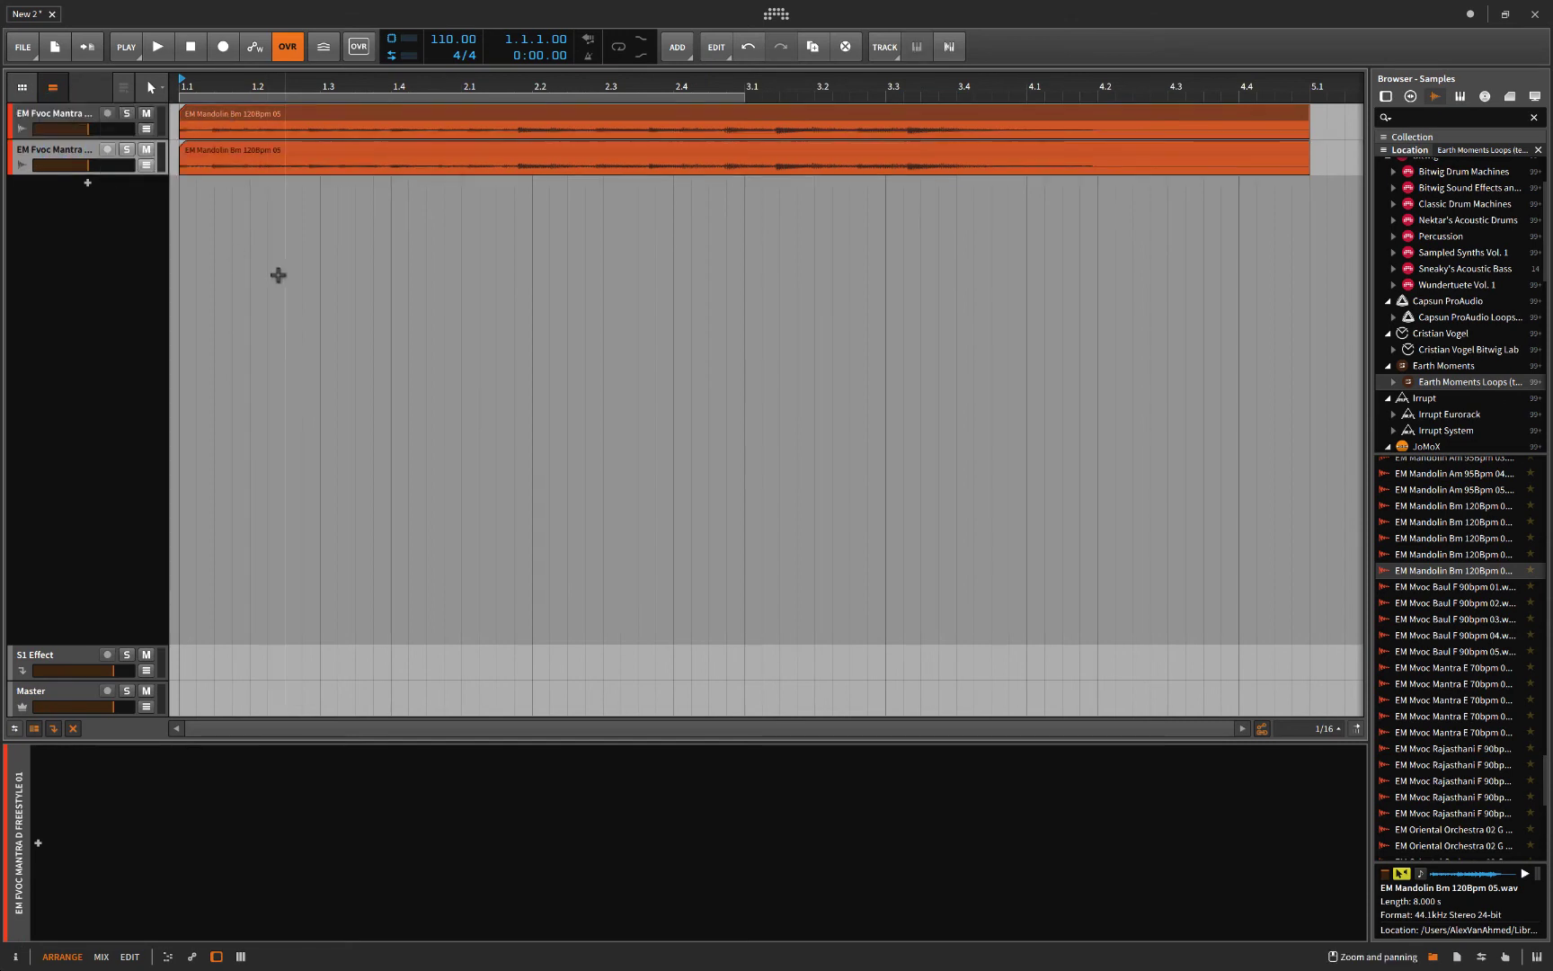
{"action": "scroll", "coordinate": [278, 275], "scroll_direction": "up", "scroll_amount": 15}
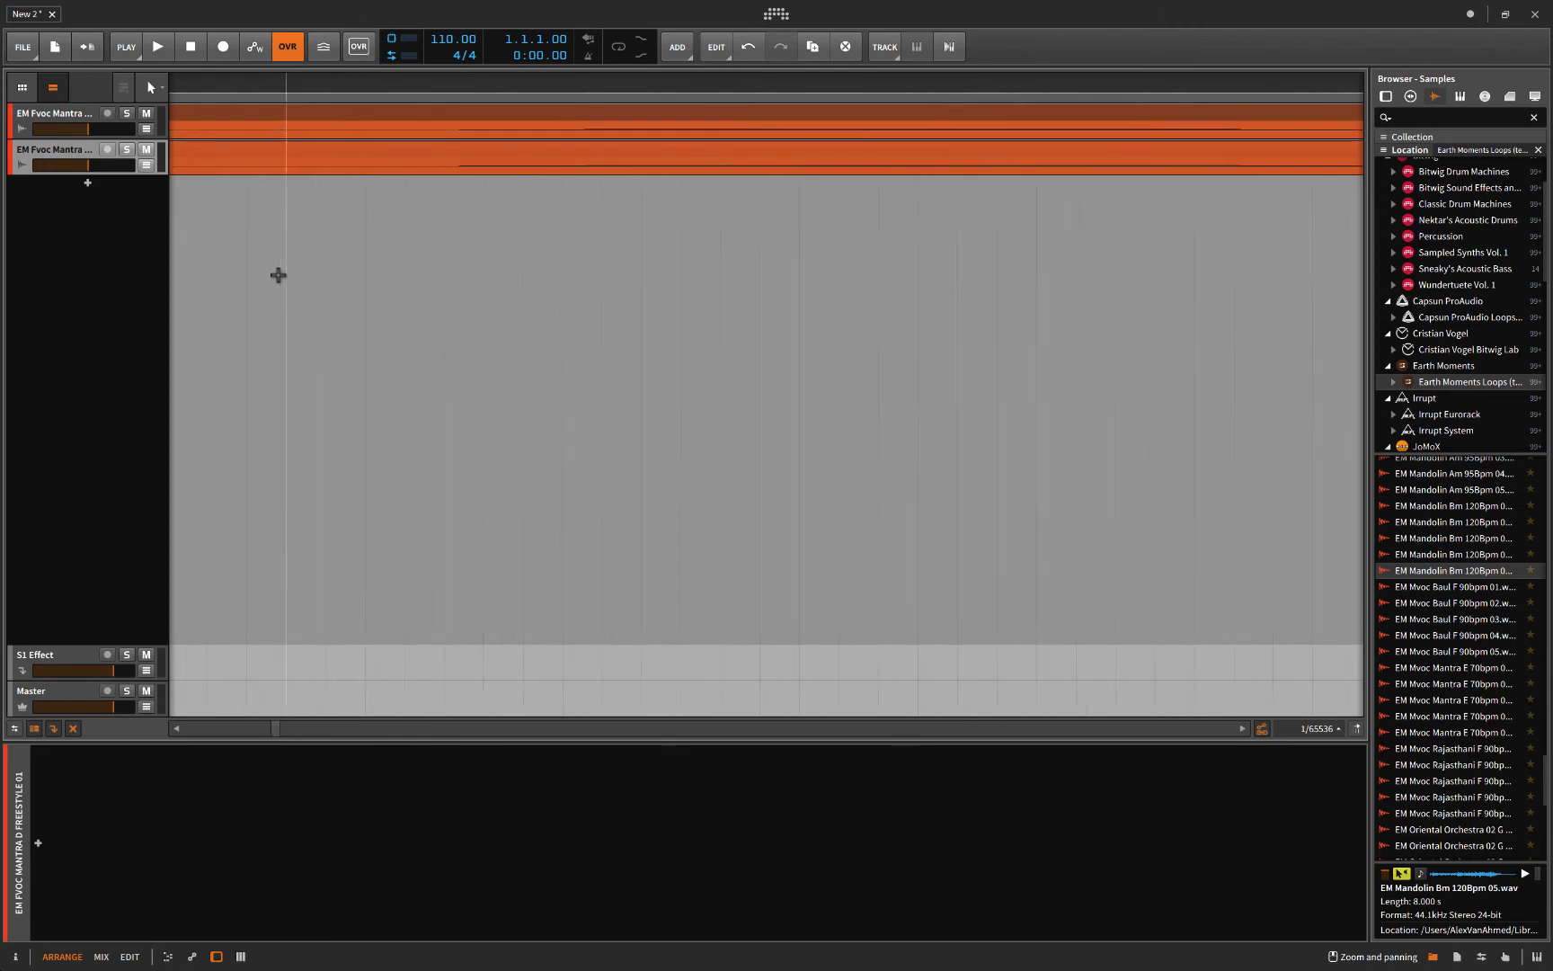
{"action": "scroll", "coordinate": [277, 275], "scroll_direction": "down", "scroll_amount": 8}
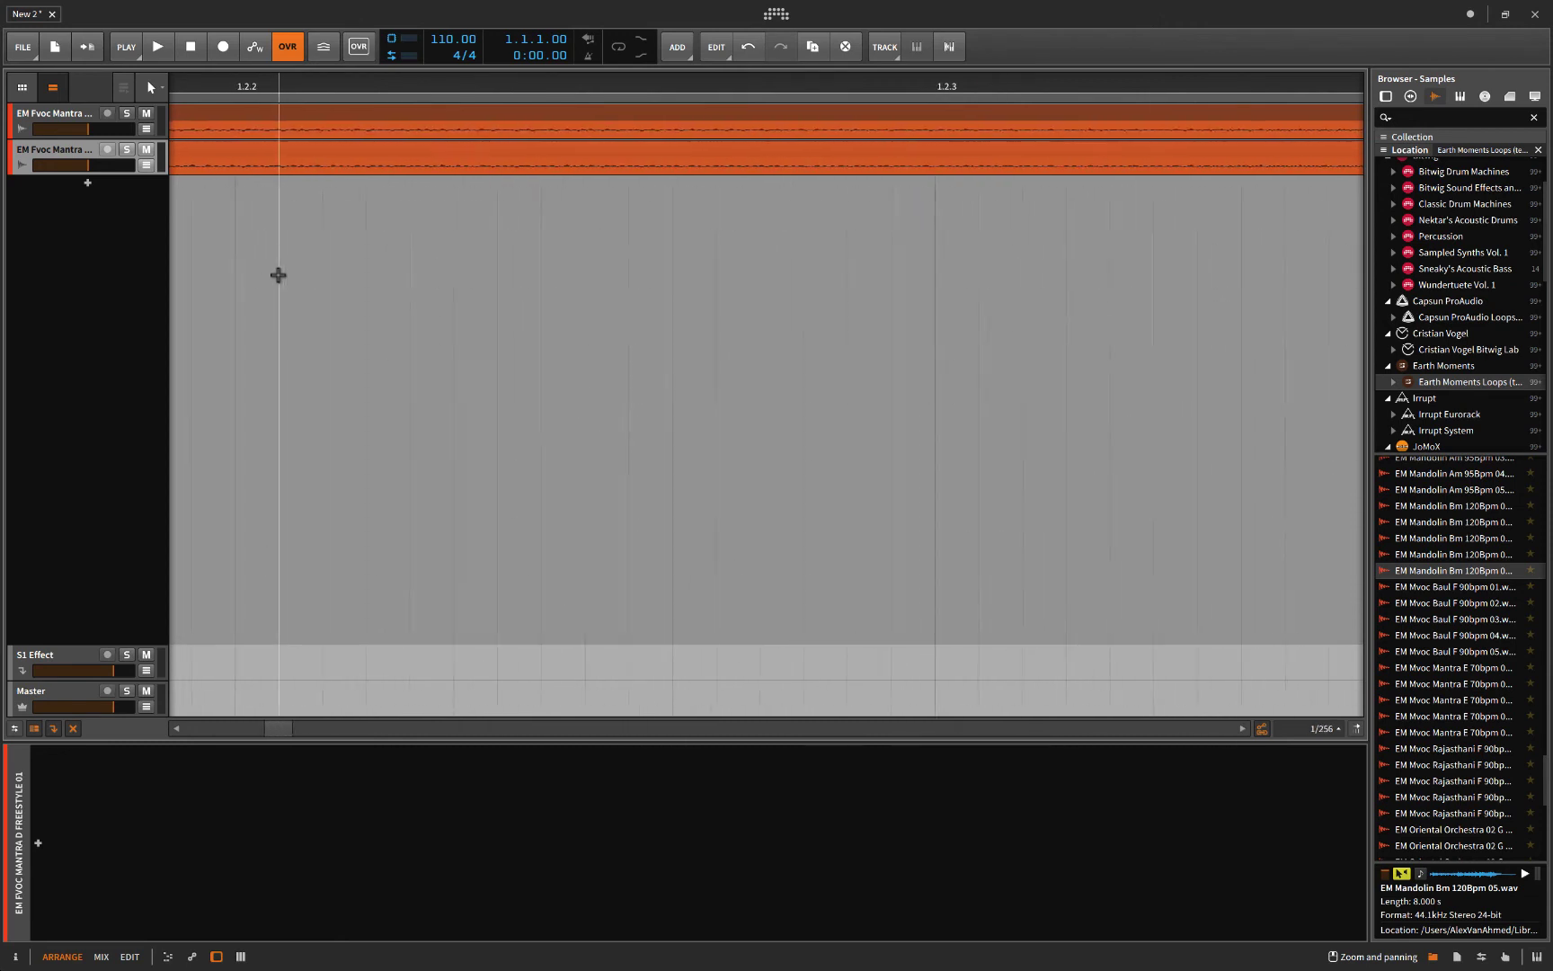
{"action": "scroll", "coordinate": [278, 275], "scroll_direction": "up", "scroll_amount": 5}
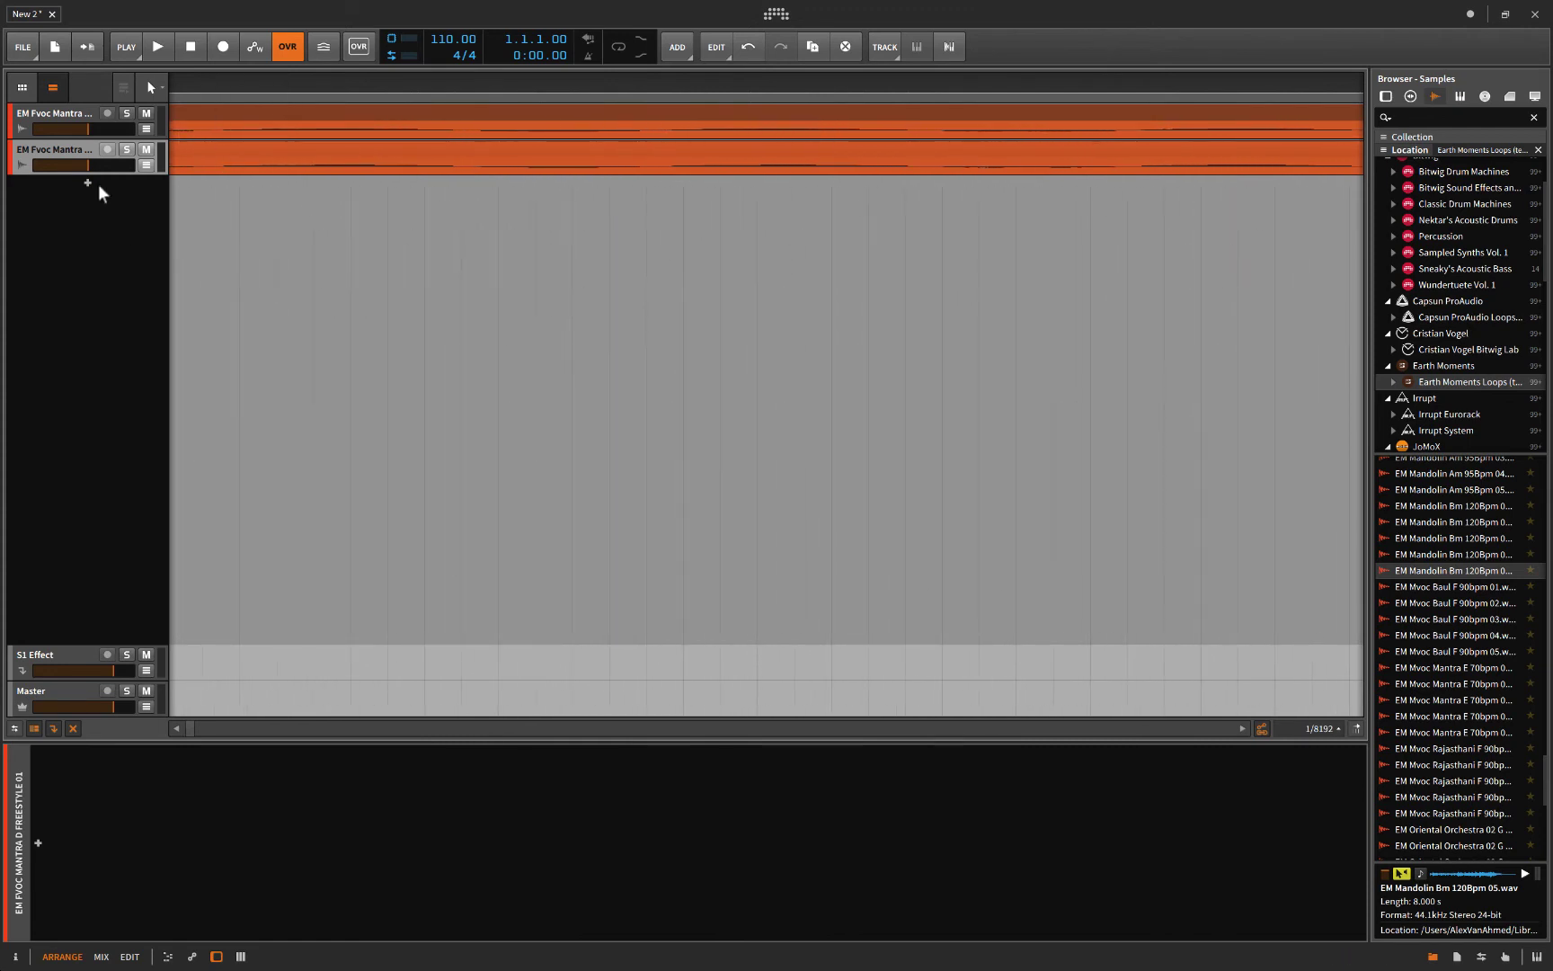
{"action": "left_click_drag", "start_coordinate": [105, 173], "coordinate": [102, 273]}
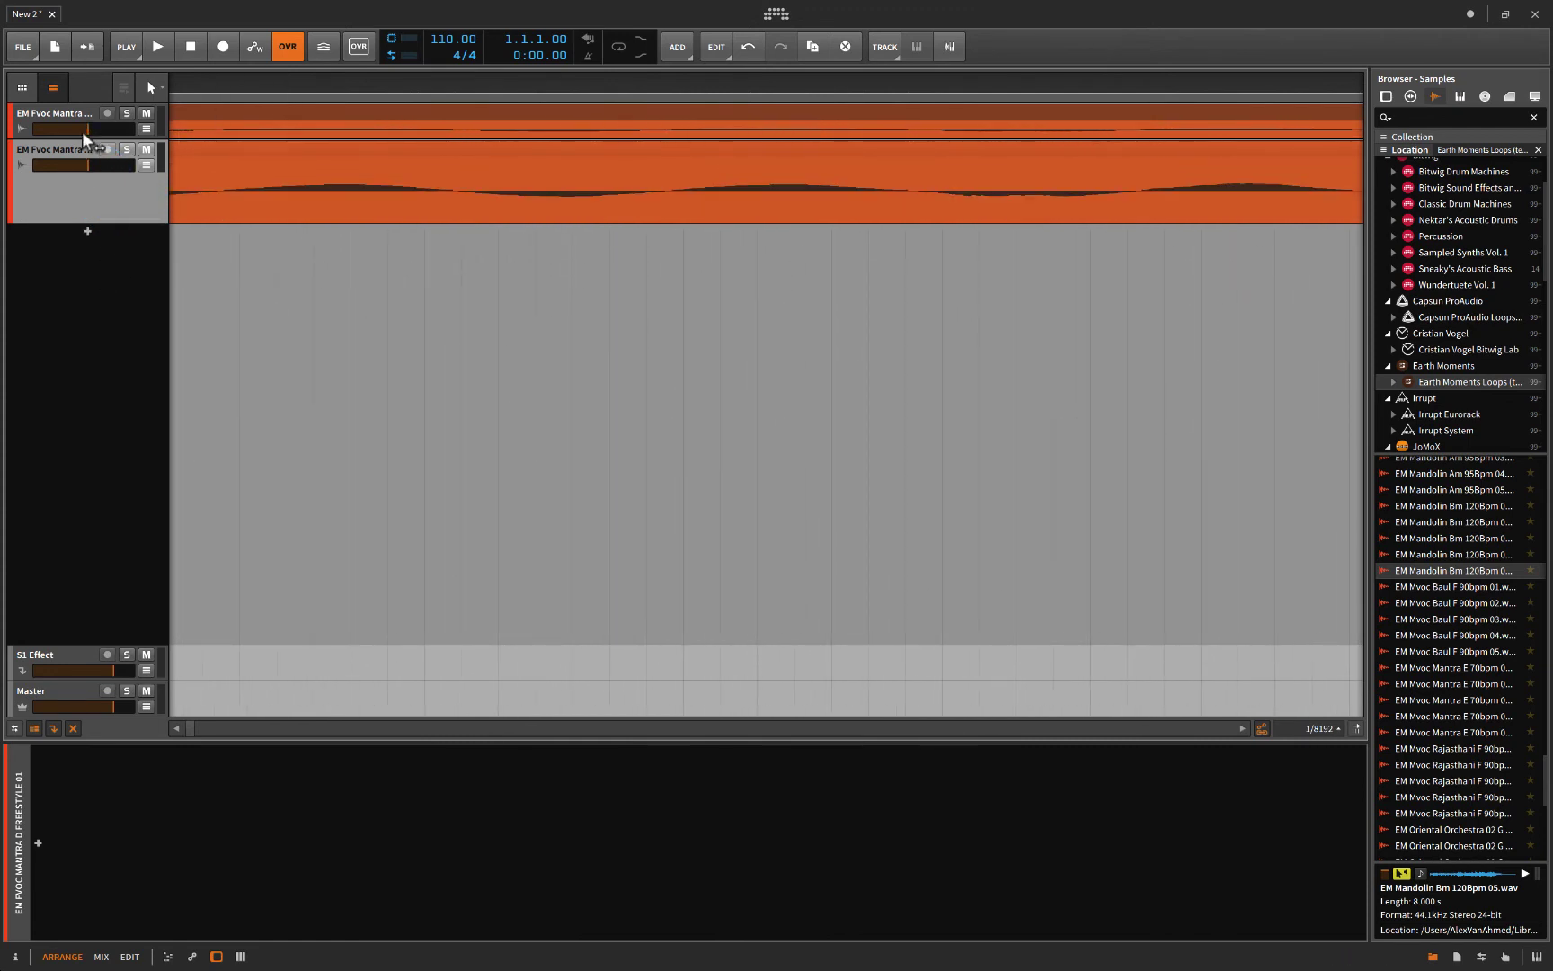
{"action": "left_click_drag", "start_coordinate": [81, 137], "coordinate": [91, 319]}
Step: Zoom far into the timeline to compare the two mandolin waveforms
{"action": "scroll", "coordinate": [349, 529], "scroll_direction": "up", "scroll_amount": 5}
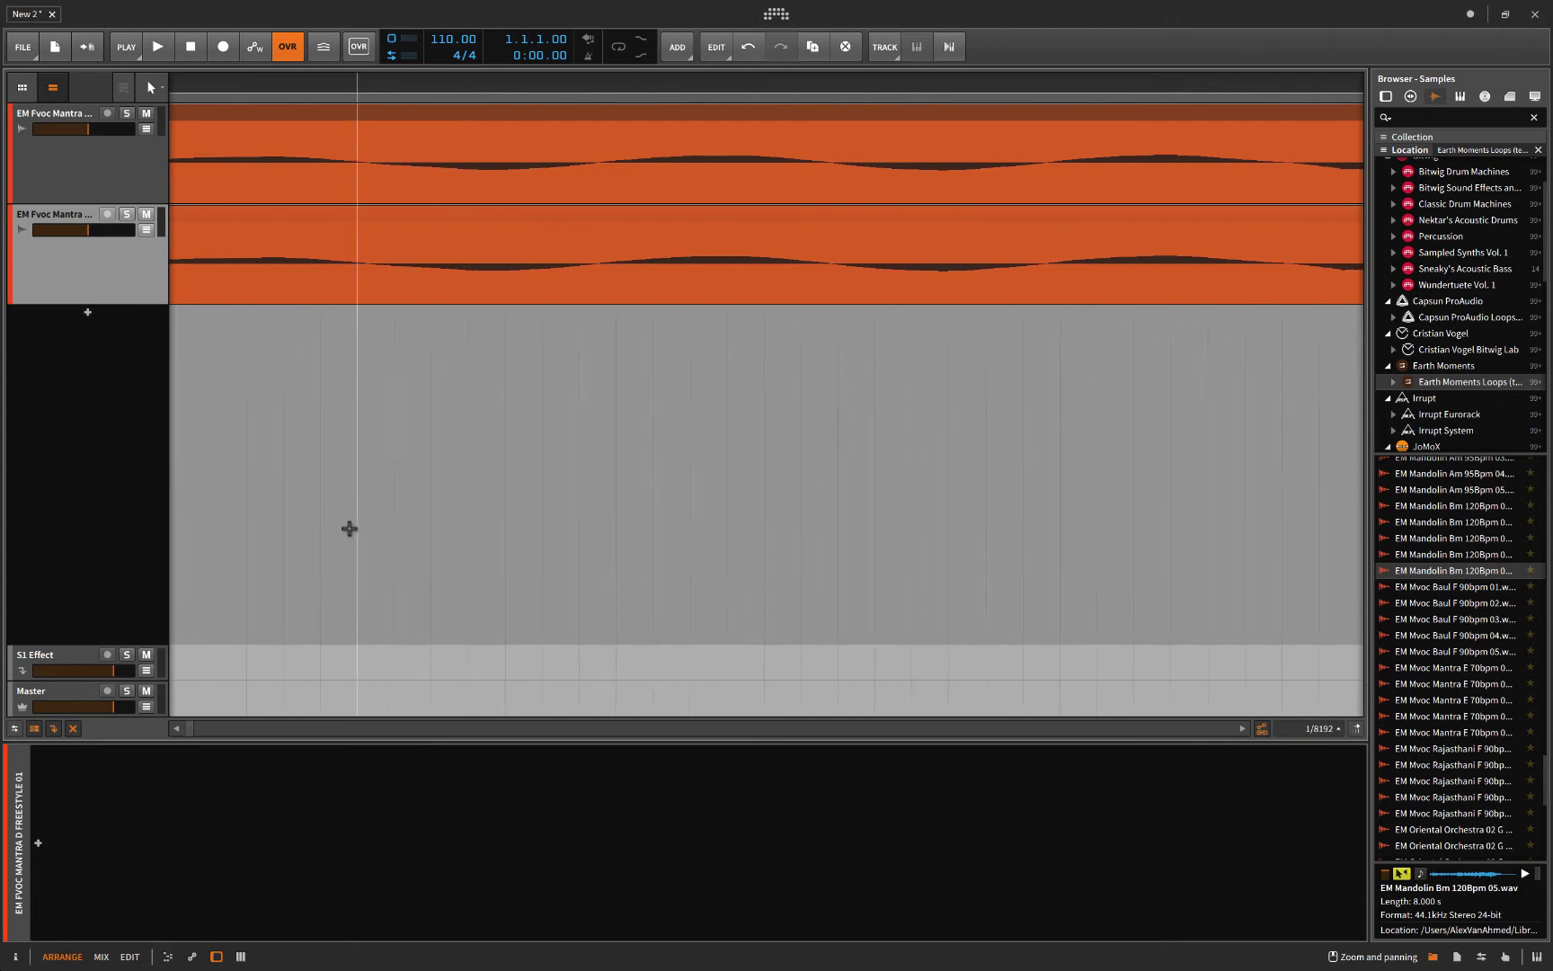
{"action": "scroll", "coordinate": [350, 529], "scroll_direction": "down", "scroll_amount": 2}
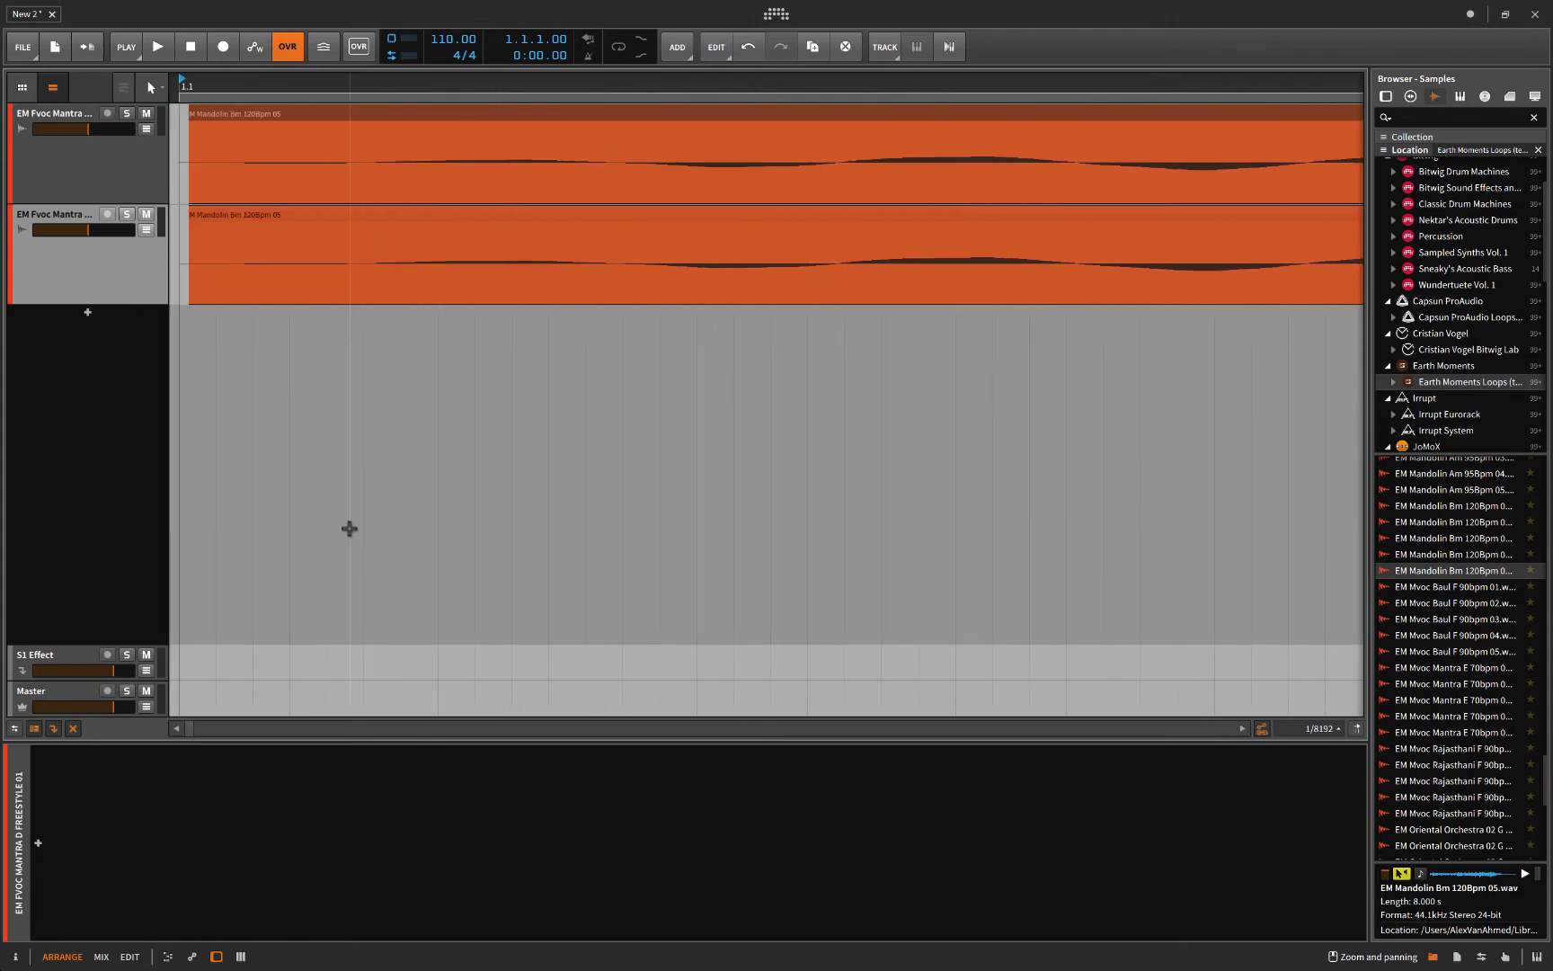
{"action": "scroll", "coordinate": [347, 371], "scroll_direction": "right", "scroll_amount": 2}
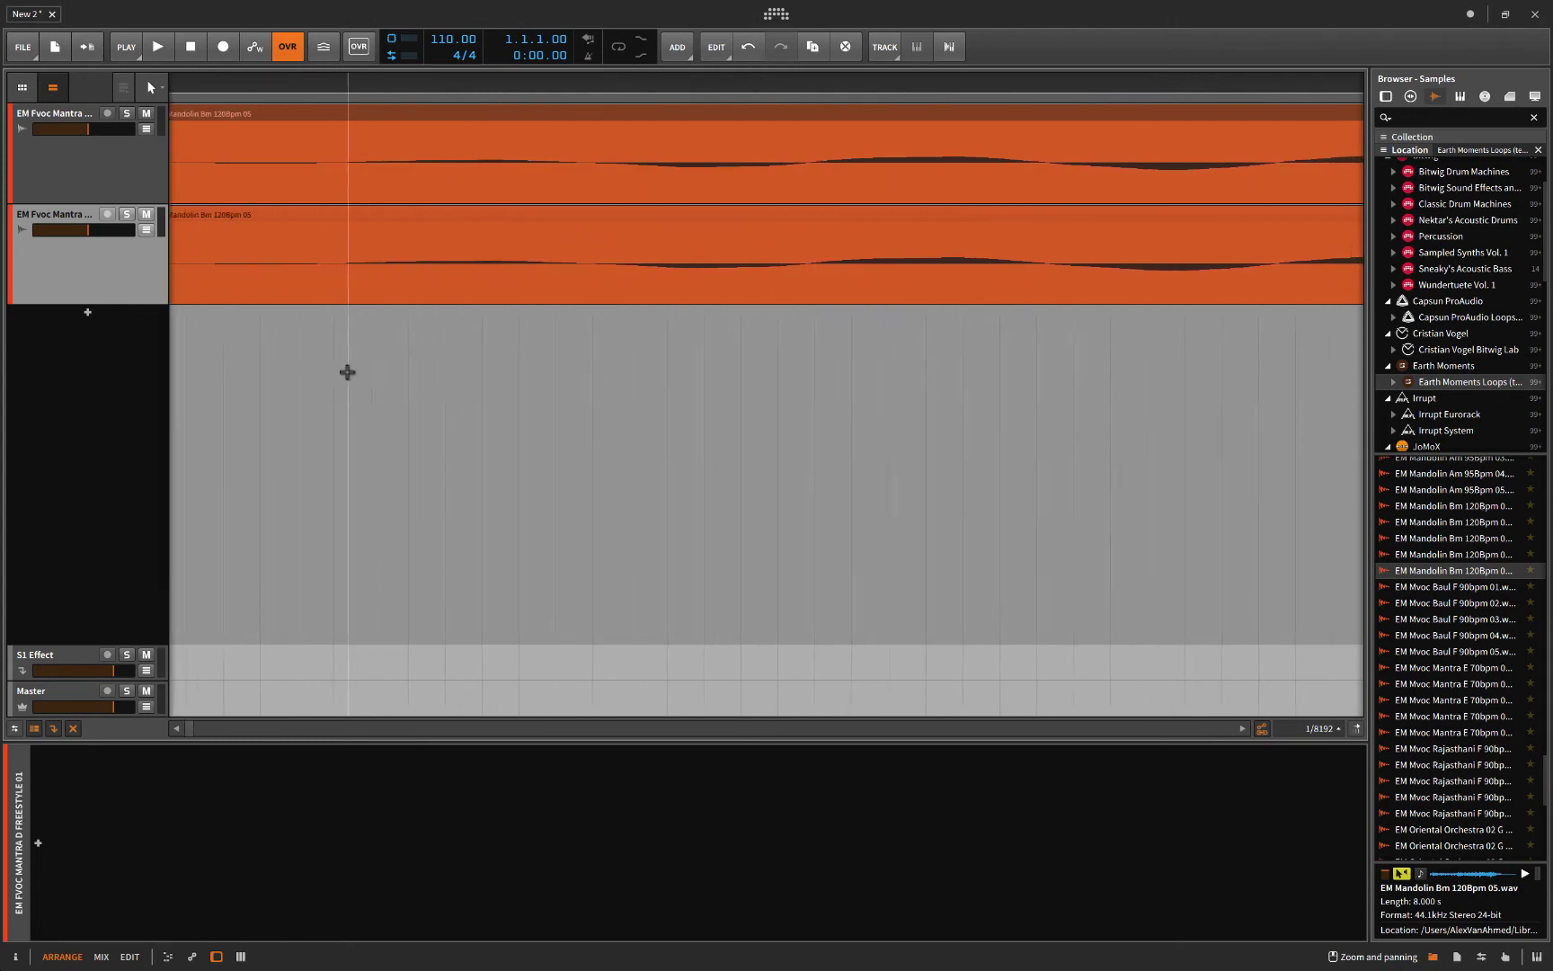
{"action": "scroll", "coordinate": [347, 372], "scroll_direction": "right", "scroll_amount": 5}
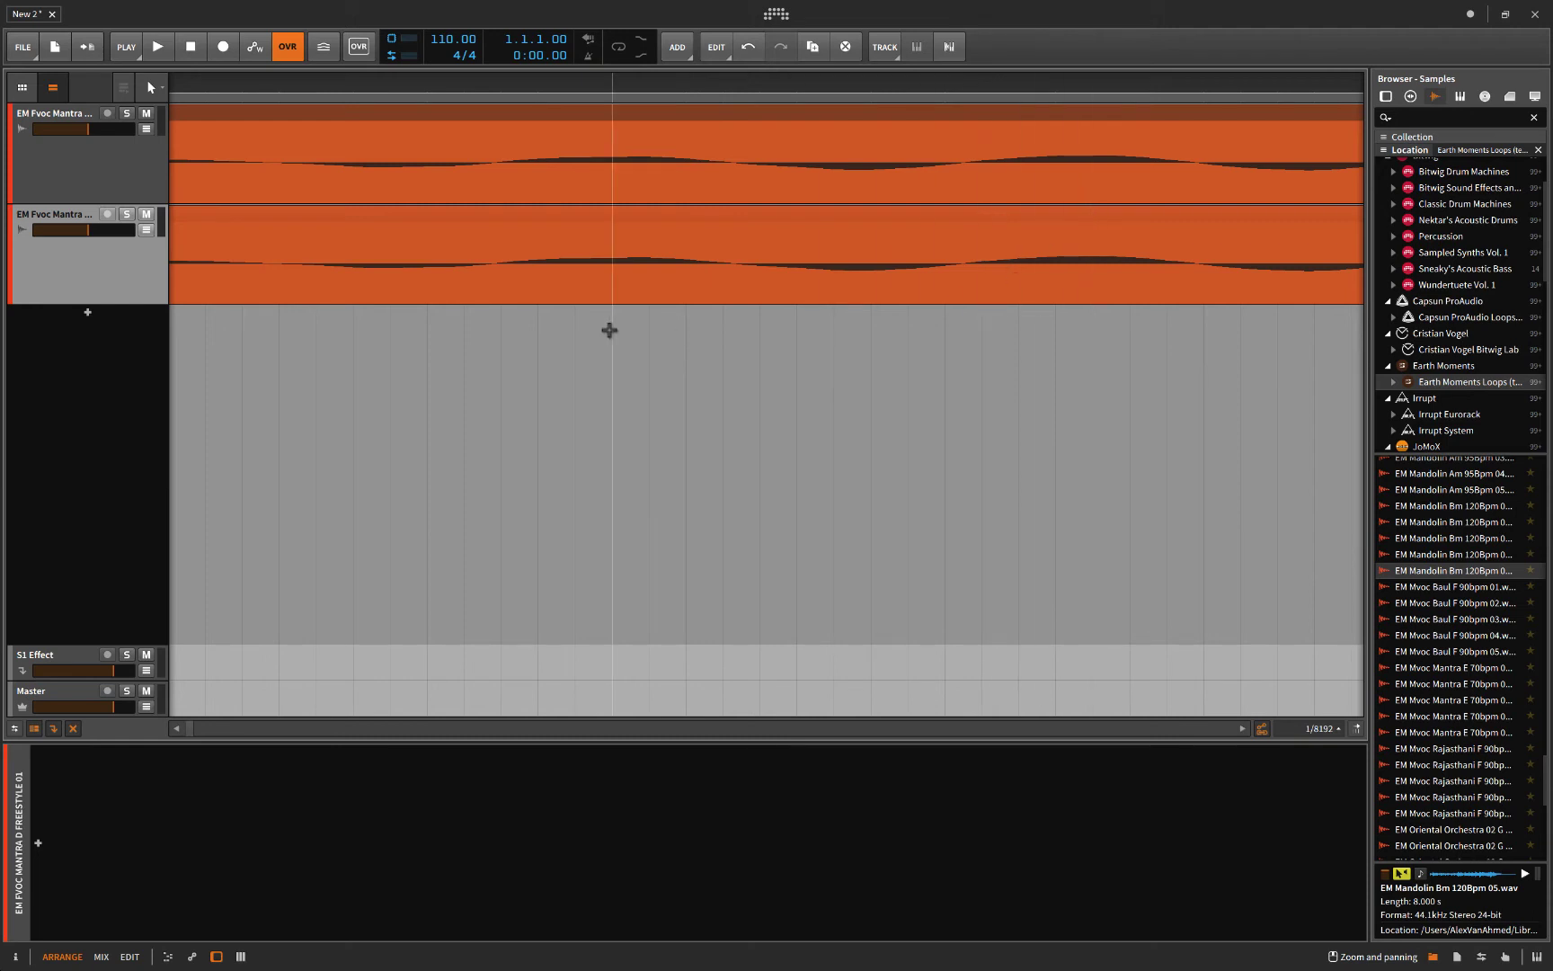
{"action": "scroll", "coordinate": [585, 270], "scroll_direction": "up", "scroll_amount": 3}
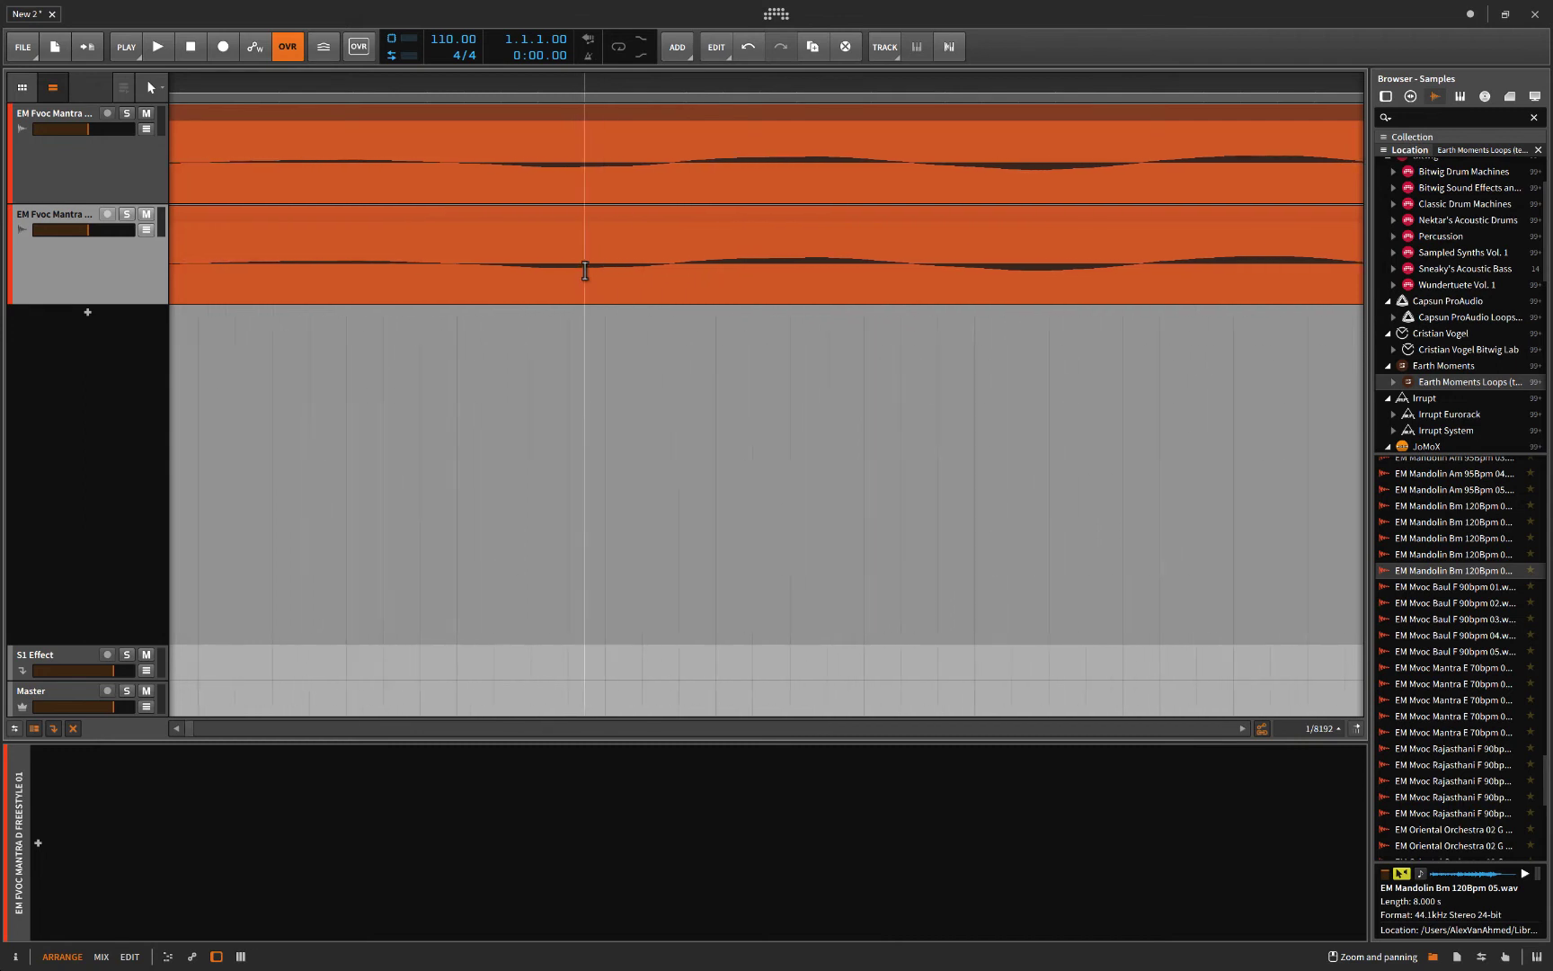
{"action": "scroll", "coordinate": [585, 271], "scroll_direction": "down", "scroll_amount": 5}
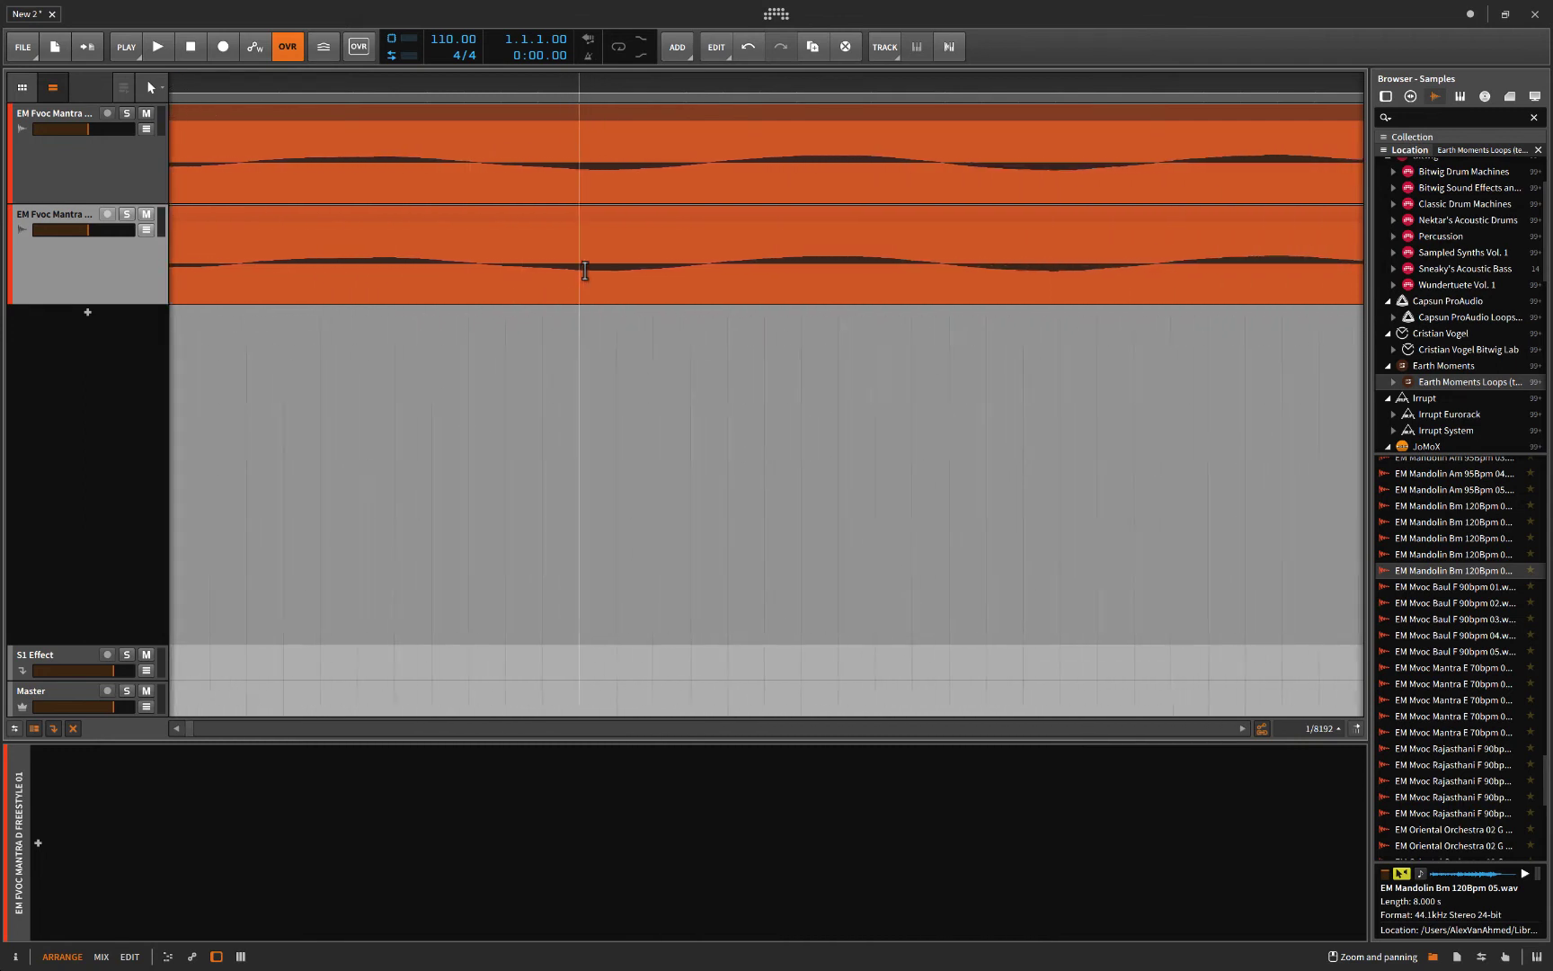
{"action": "scroll", "coordinate": [585, 270], "scroll_direction": "down", "scroll_amount": 4}
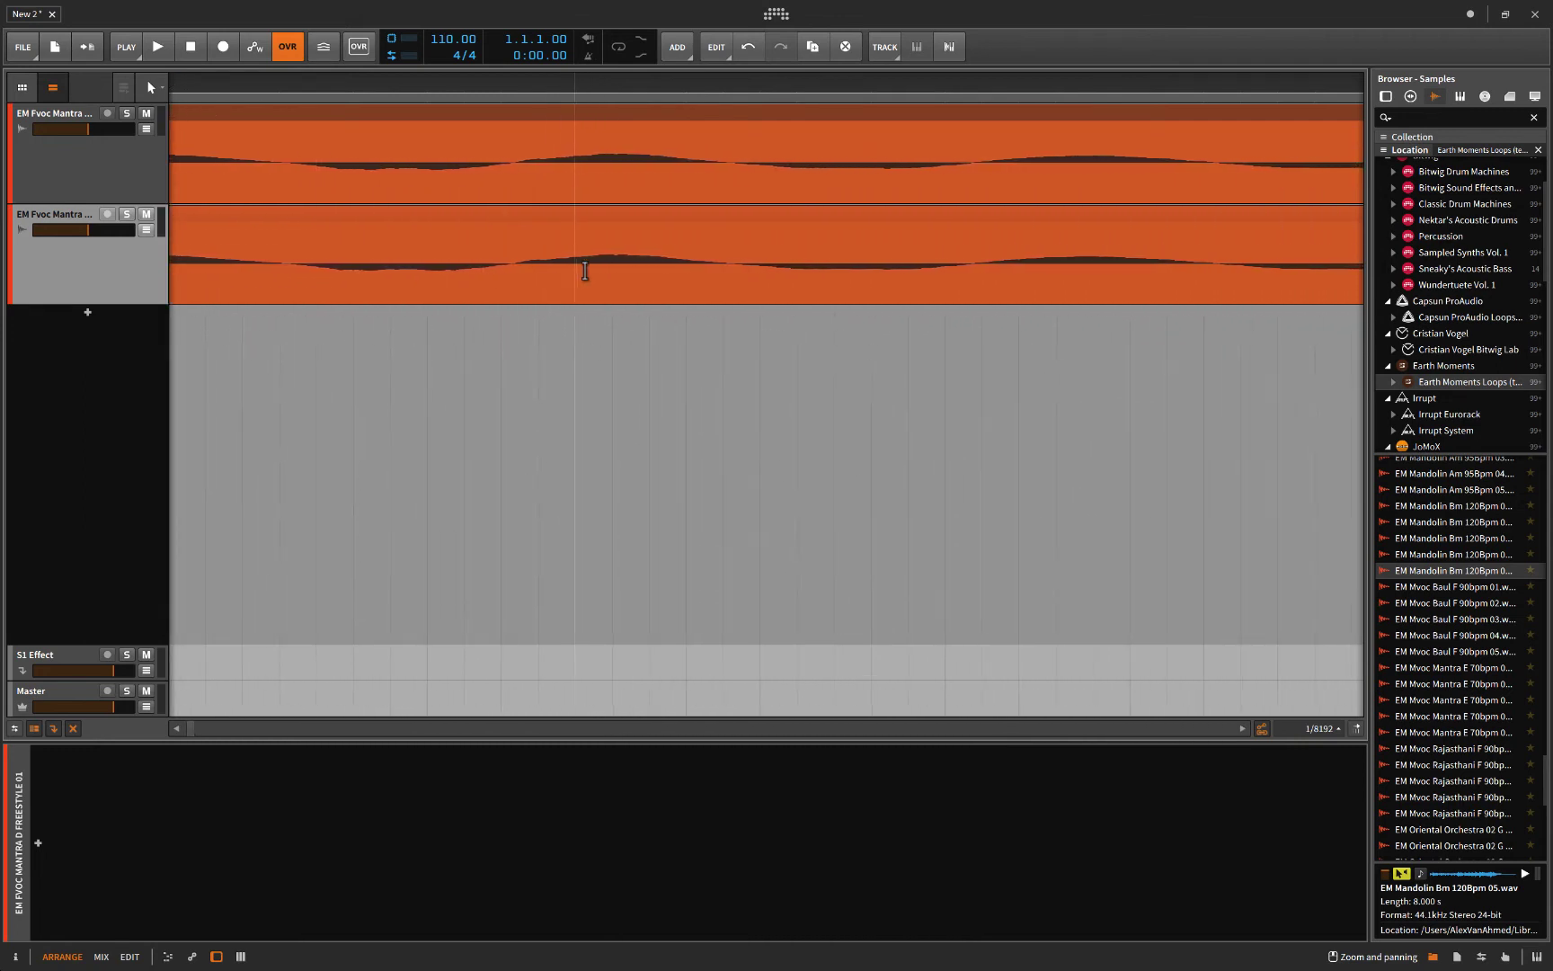
{"action": "scroll", "coordinate": [585, 271], "scroll_direction": "down", "scroll_amount": 4}
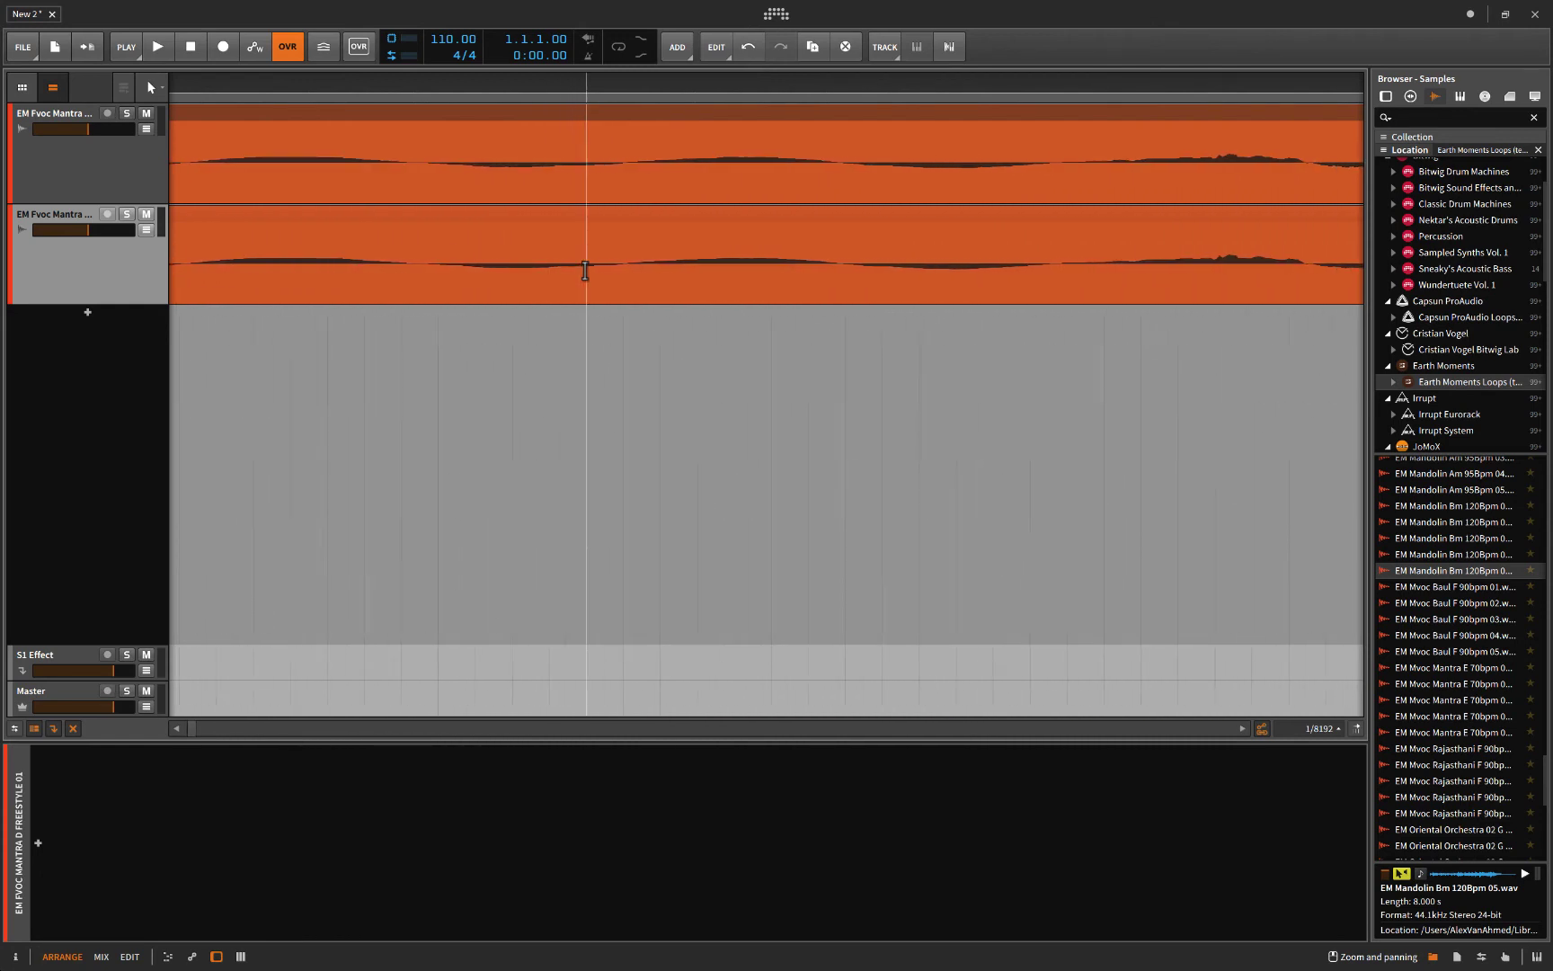
{"action": "scroll", "coordinate": [585, 270], "scroll_direction": "down", "scroll_amount": 4}
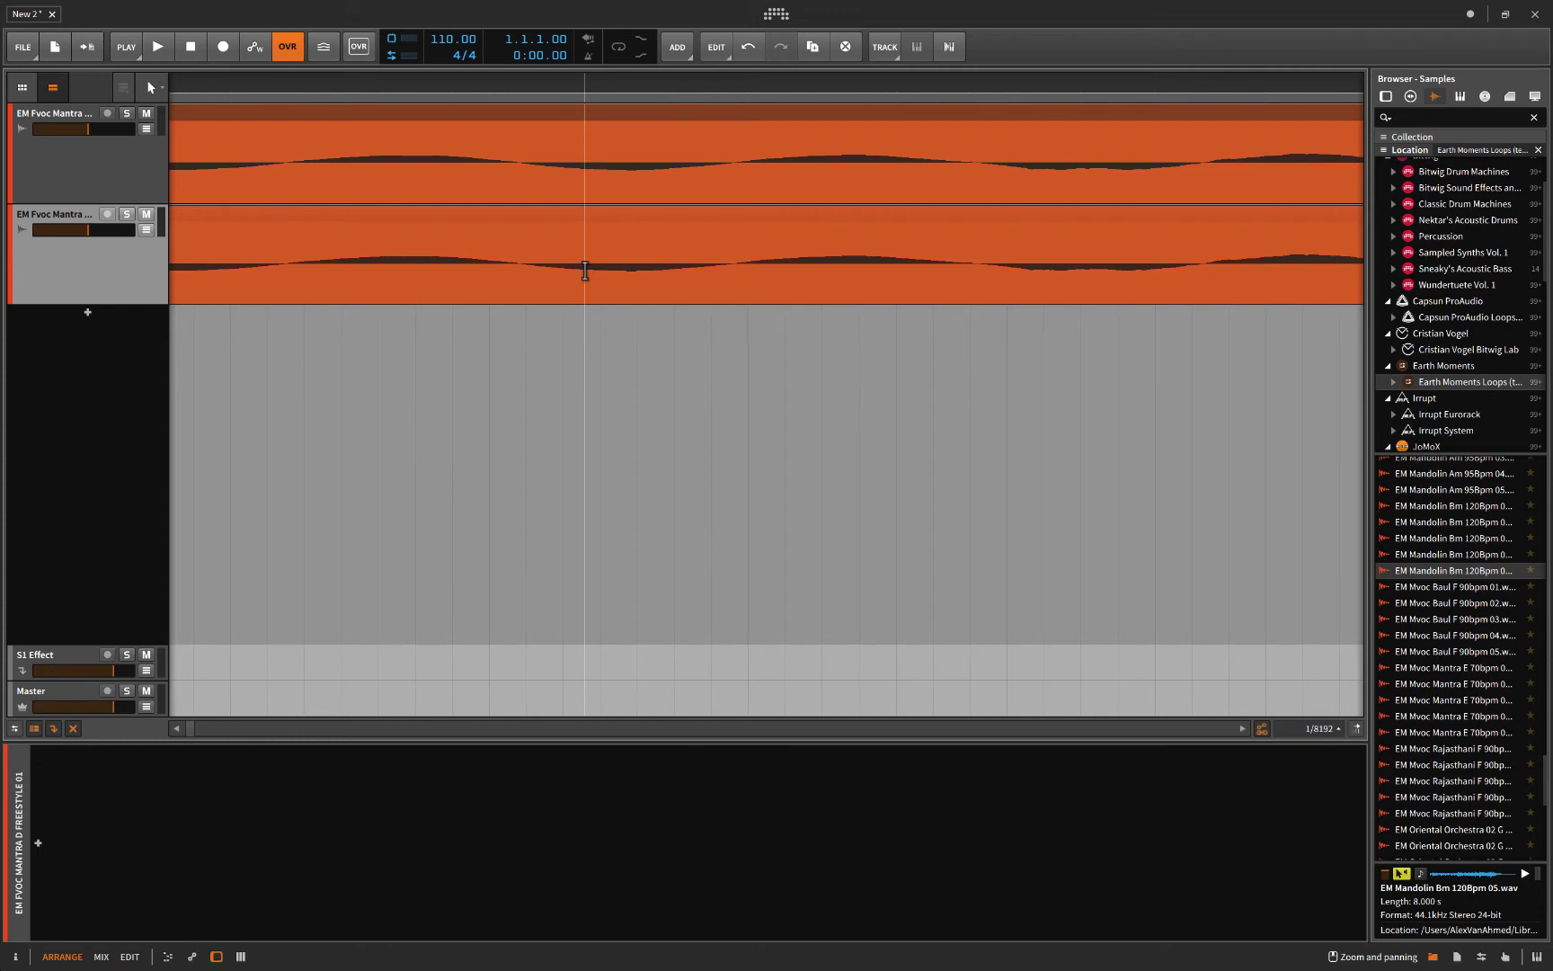
{"action": "scroll", "coordinate": [585, 271], "scroll_direction": "down", "scroll_amount": 4}
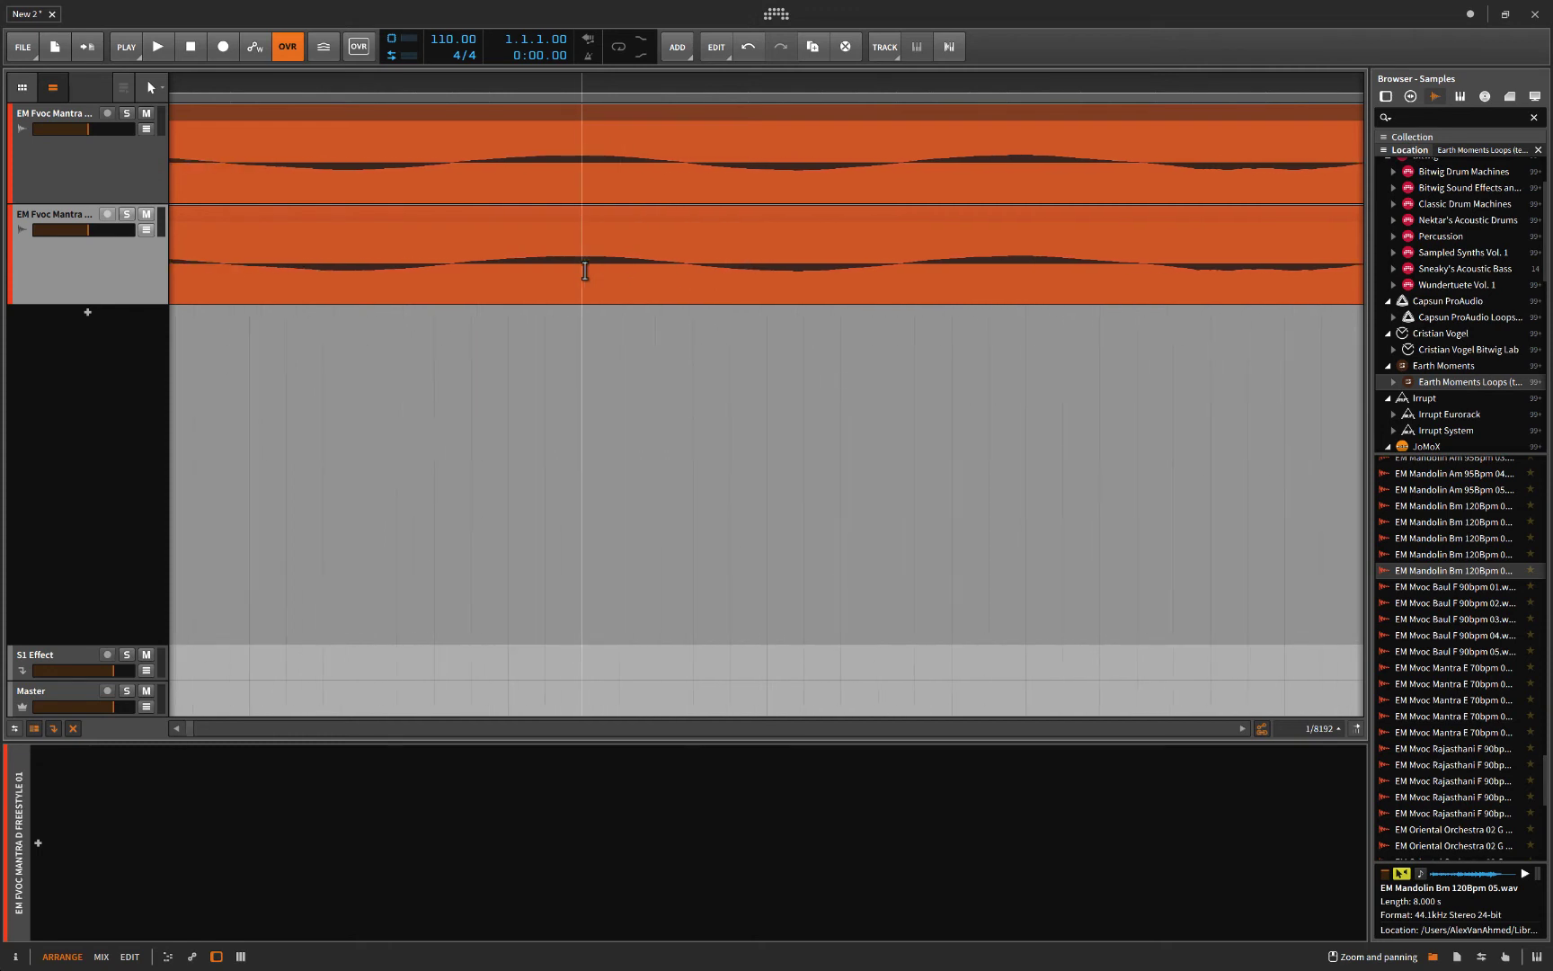
{"action": "scroll", "coordinate": [585, 270], "scroll_direction": "down", "scroll_amount": 3}
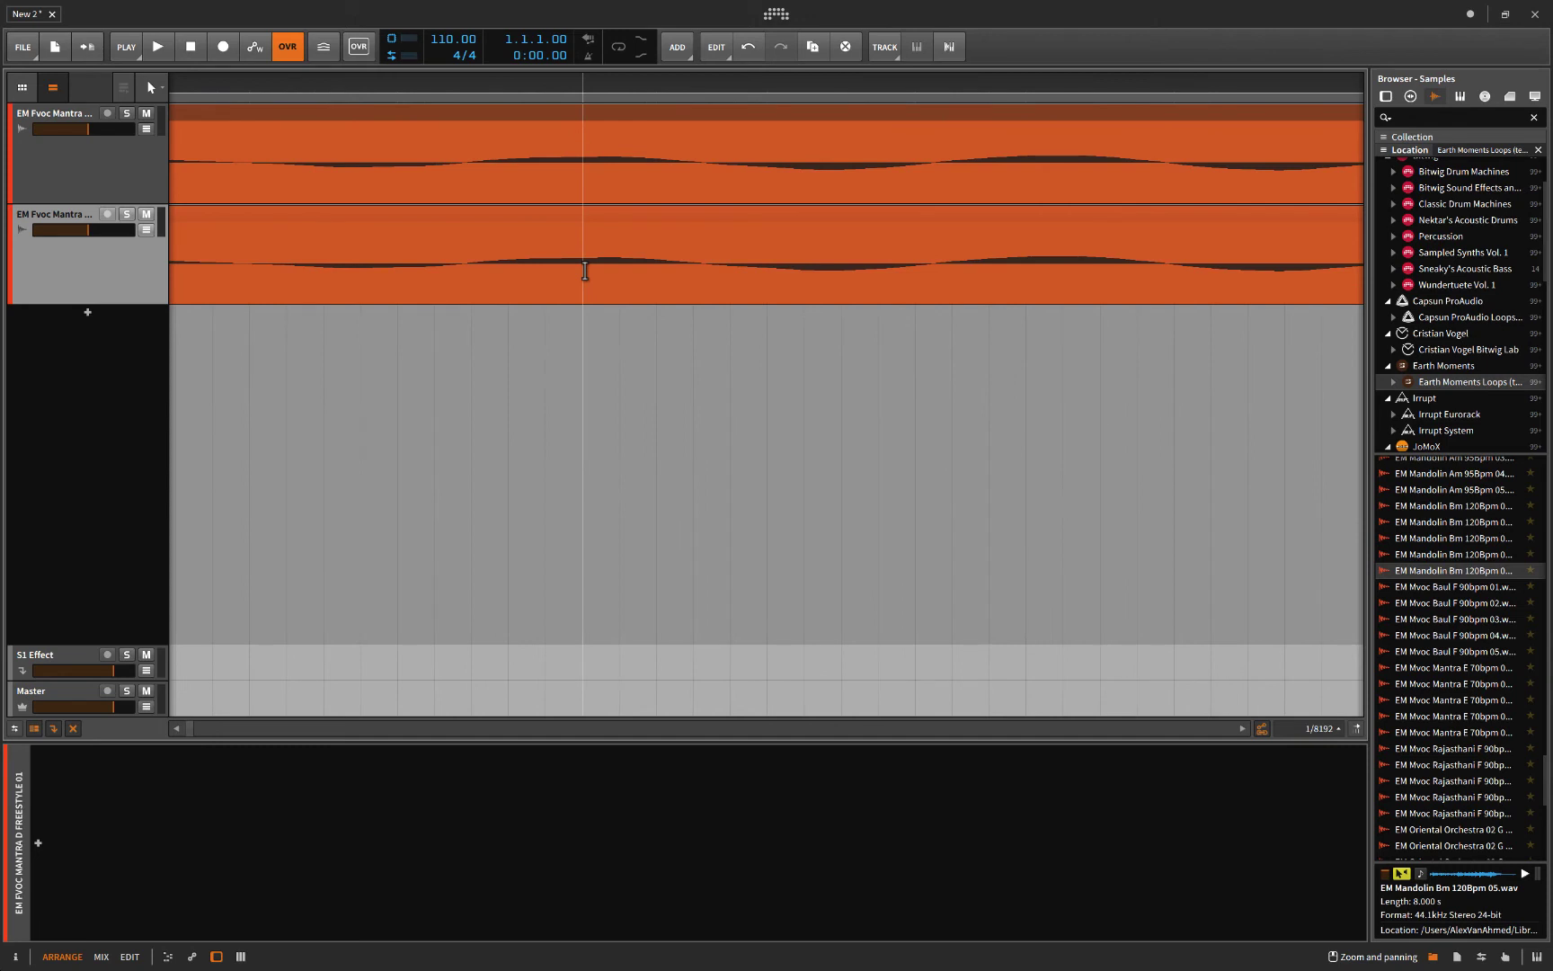
Step: Nudge the second track's mandolin clip slightly later than the first
{"action": "left_click", "coordinate": [546, 214]}
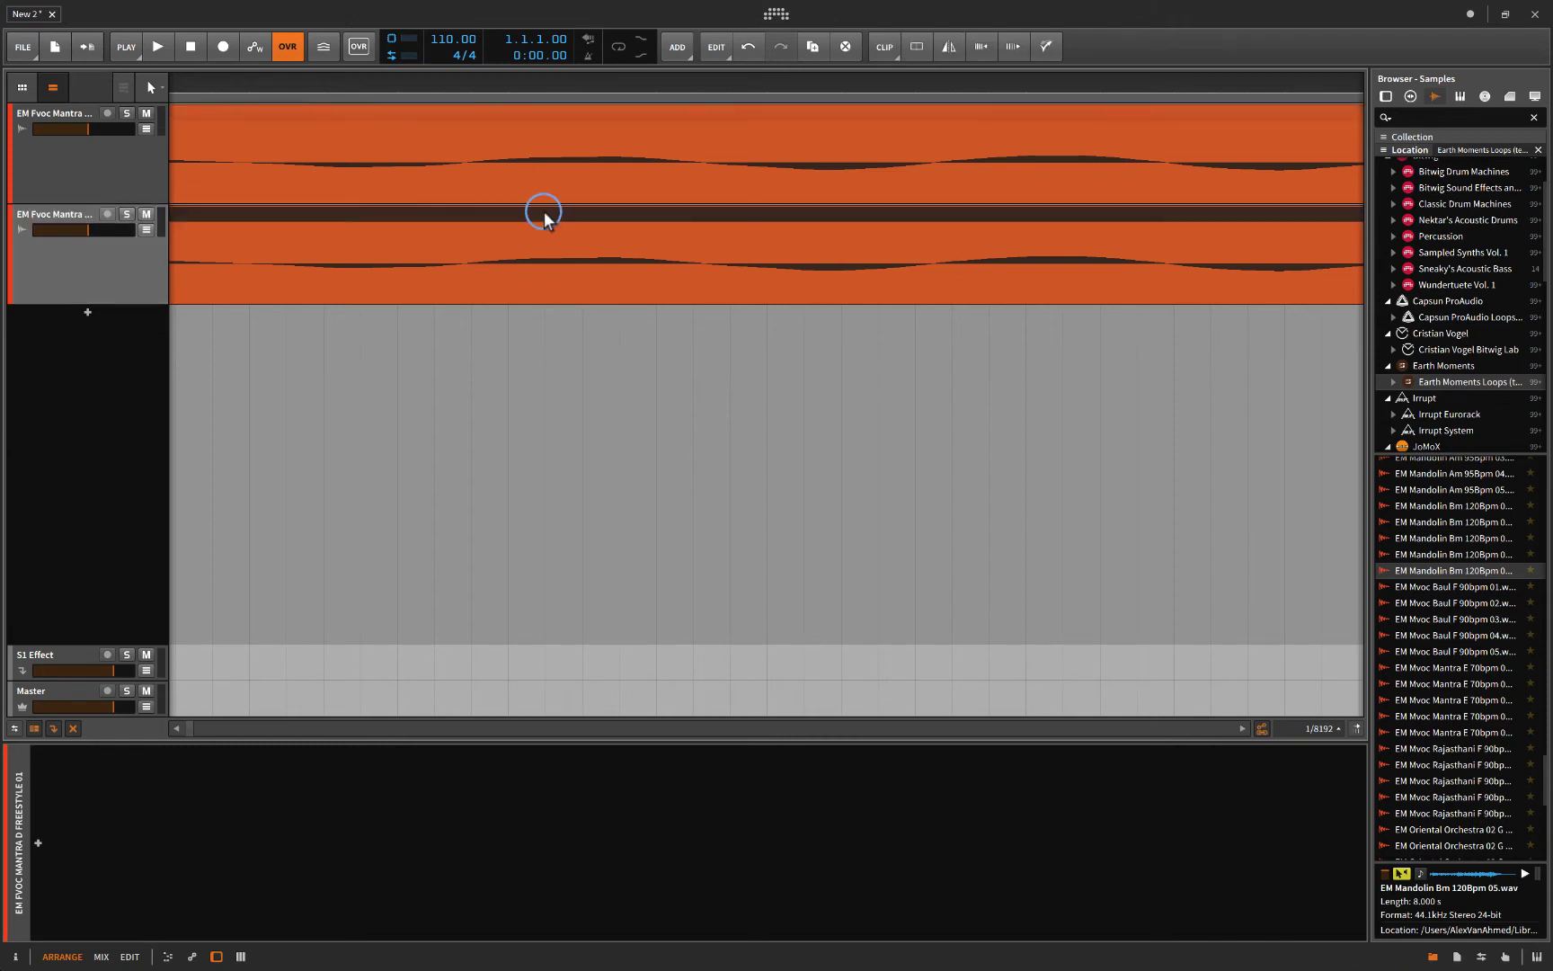
{"action": "left_click_drag", "start_coordinate": [547, 215], "coordinate": [610, 215]}
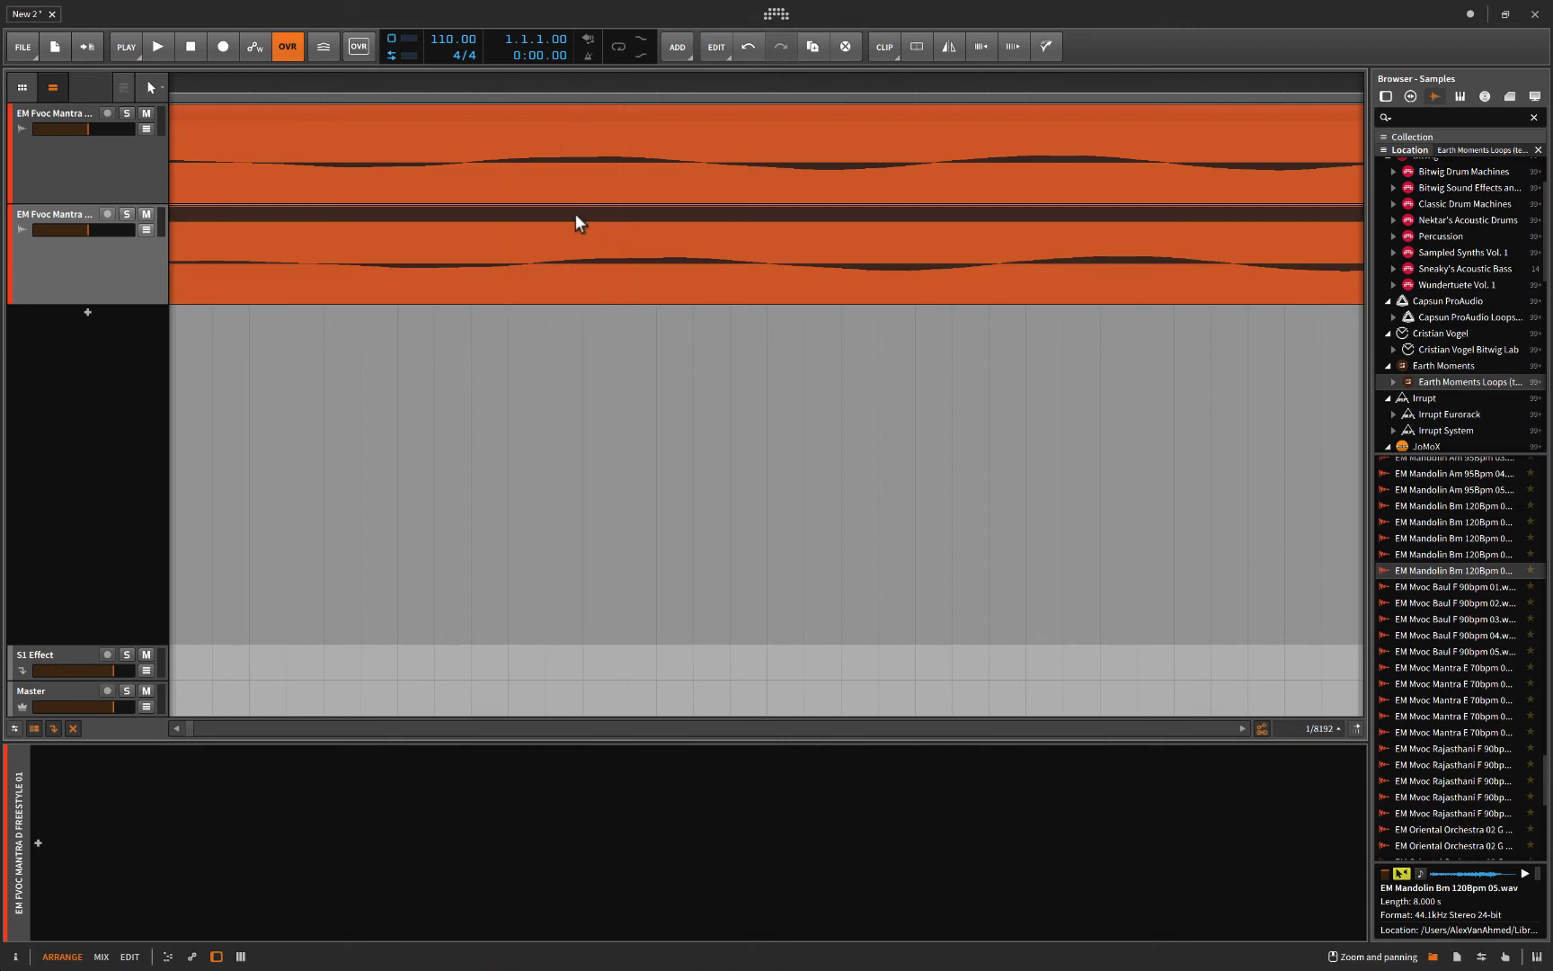
{"action": "left_click_drag", "start_coordinate": [575, 214], "coordinate": [634, 219]}
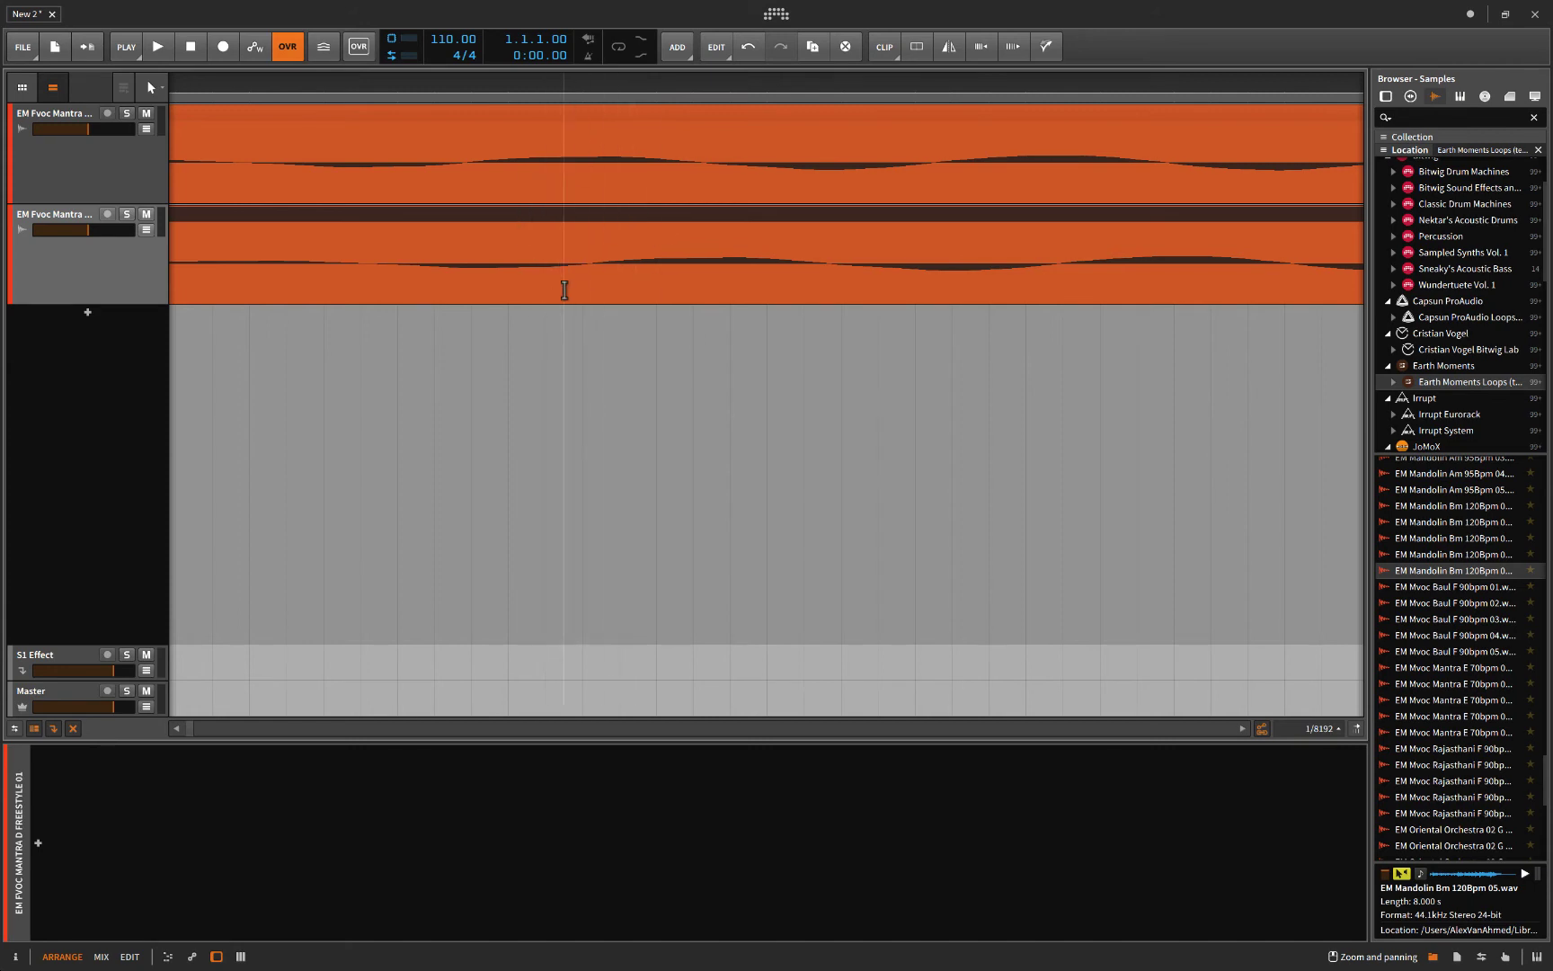
Step: Mute the second mandolin track, enable looping, and play the first track alone
{"action": "left_click", "coordinate": [146, 217]}
{"action": "left_click", "coordinate": [448, 108]}
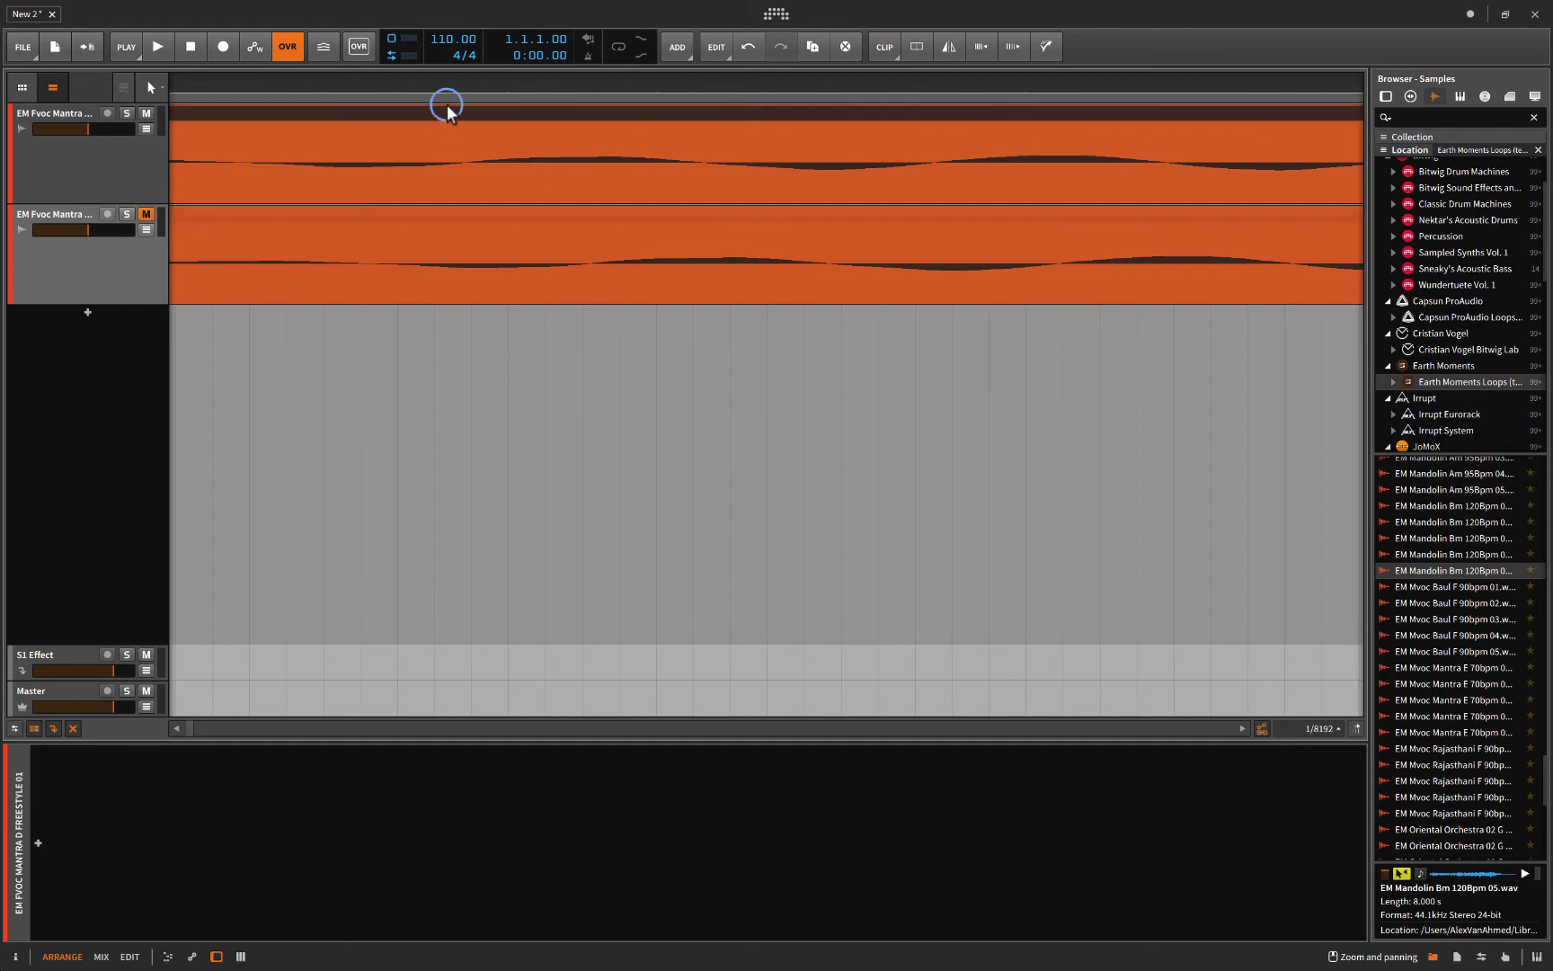
{"action": "key", "text": "l"}
{"action": "key", "text": "space"}
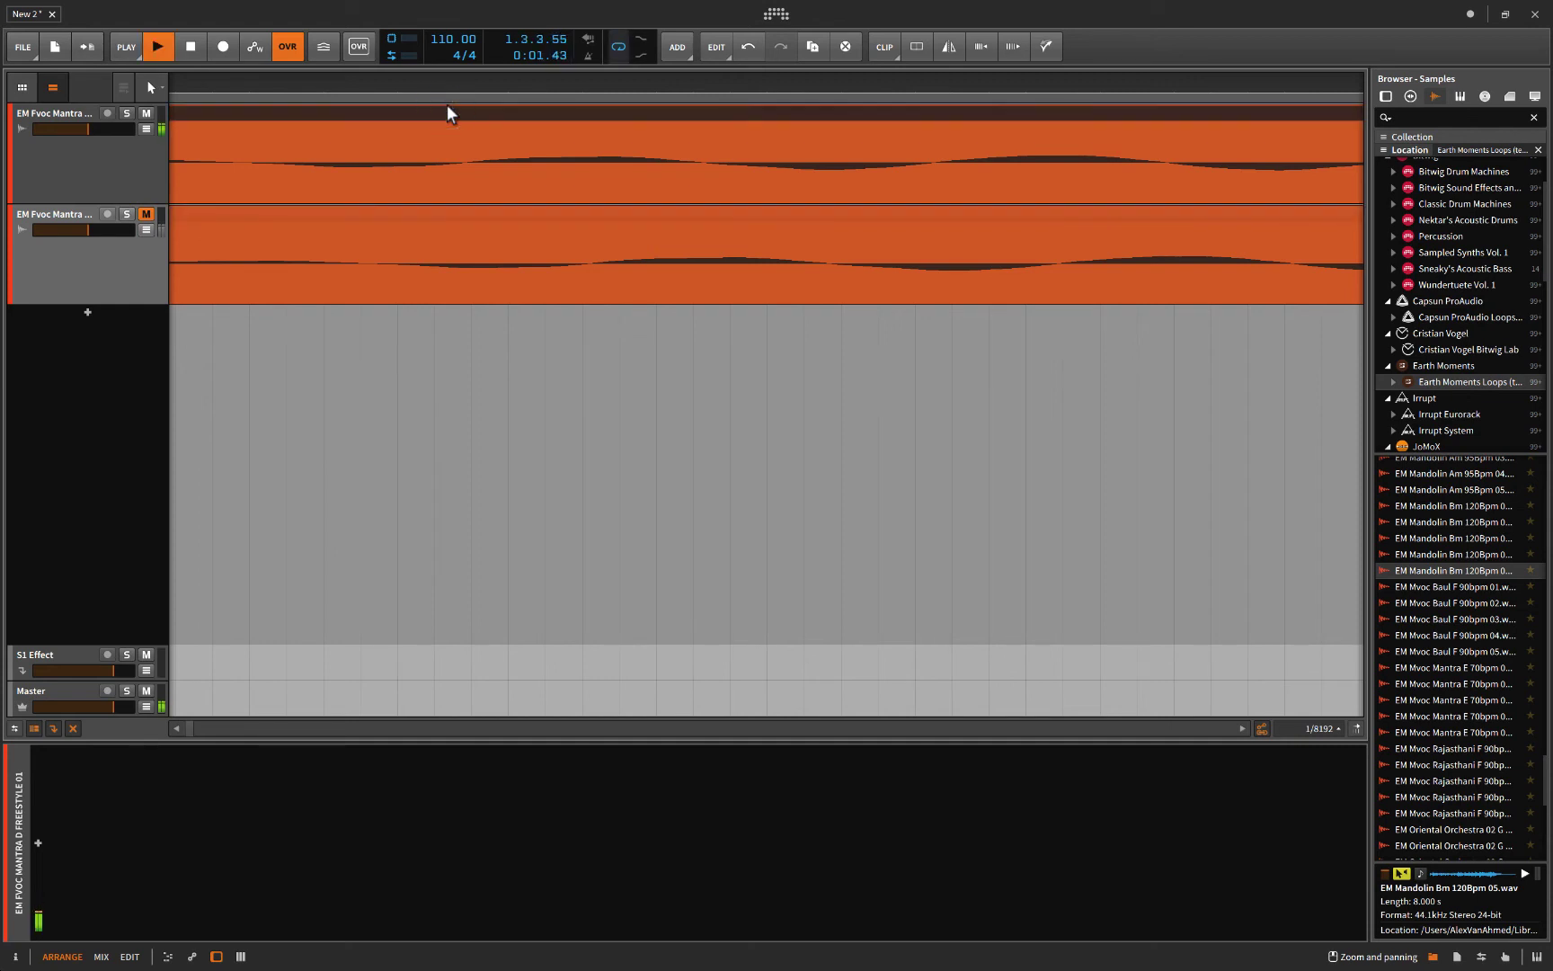
{"action": "scroll", "coordinate": [447, 105], "scroll_direction": "down", "scroll_amount": 3}
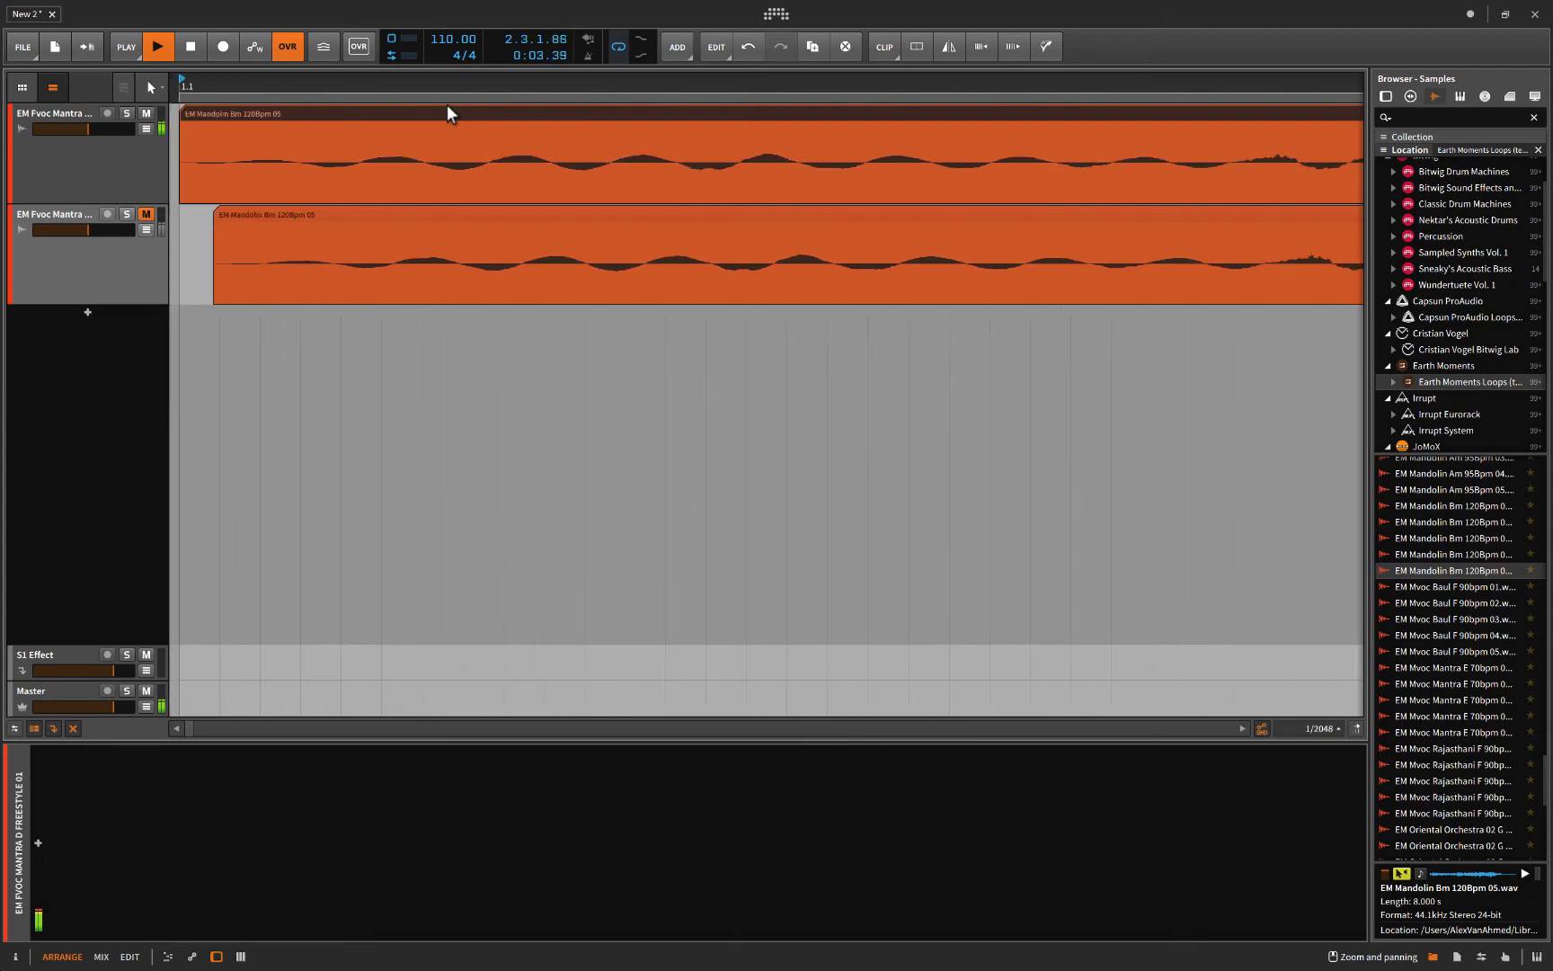
{"action": "key", "text": "space"}
{"action": "key", "text": "space"}
{"action": "key", "text": "space"}
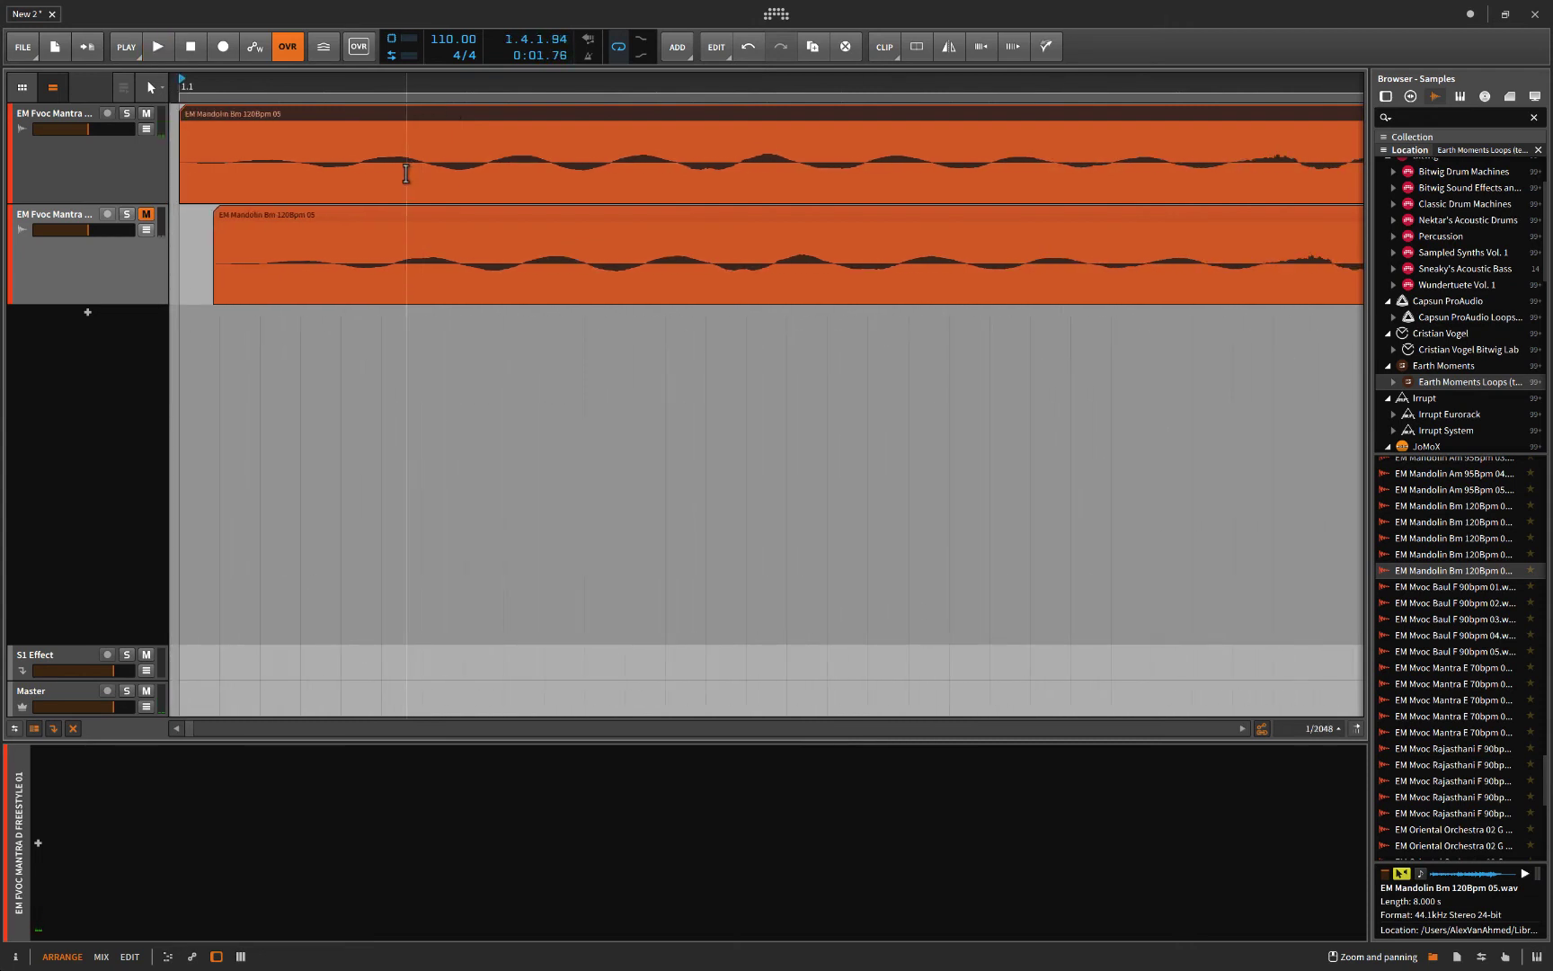
Step: Replay from the start, toggling track 2's mute off, on and off to compare
{"action": "scroll", "coordinate": [406, 174], "scroll_direction": "down", "scroll_amount": 10}
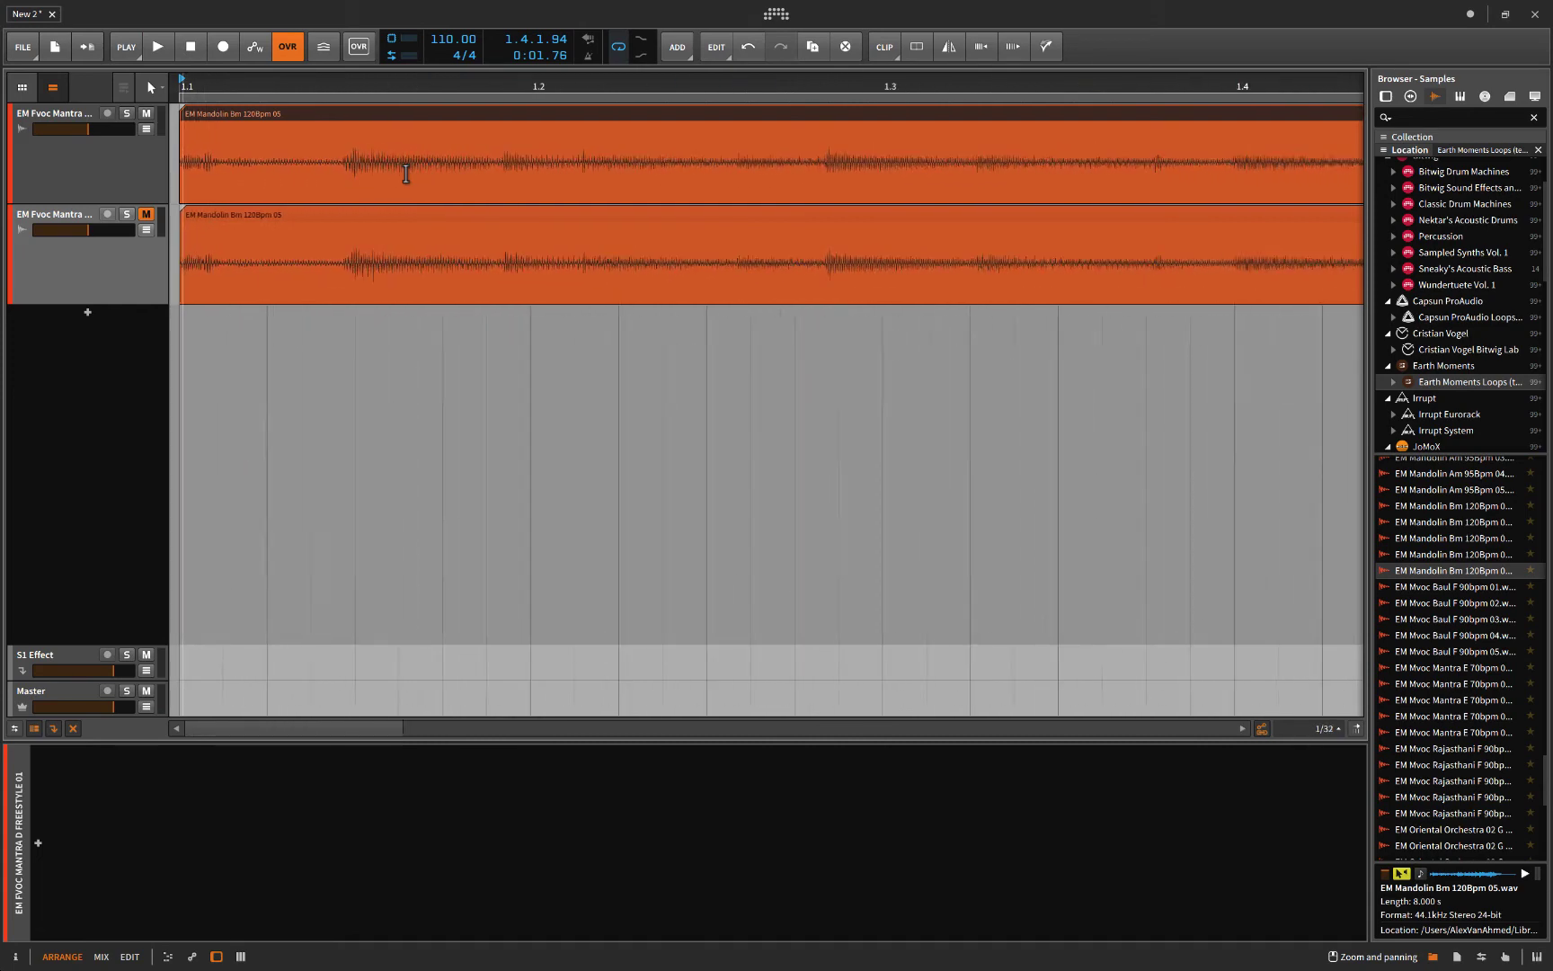
{"action": "scroll", "coordinate": [407, 174], "scroll_direction": "down", "scroll_amount": 2}
{"action": "left_click", "coordinate": [190, 46]}
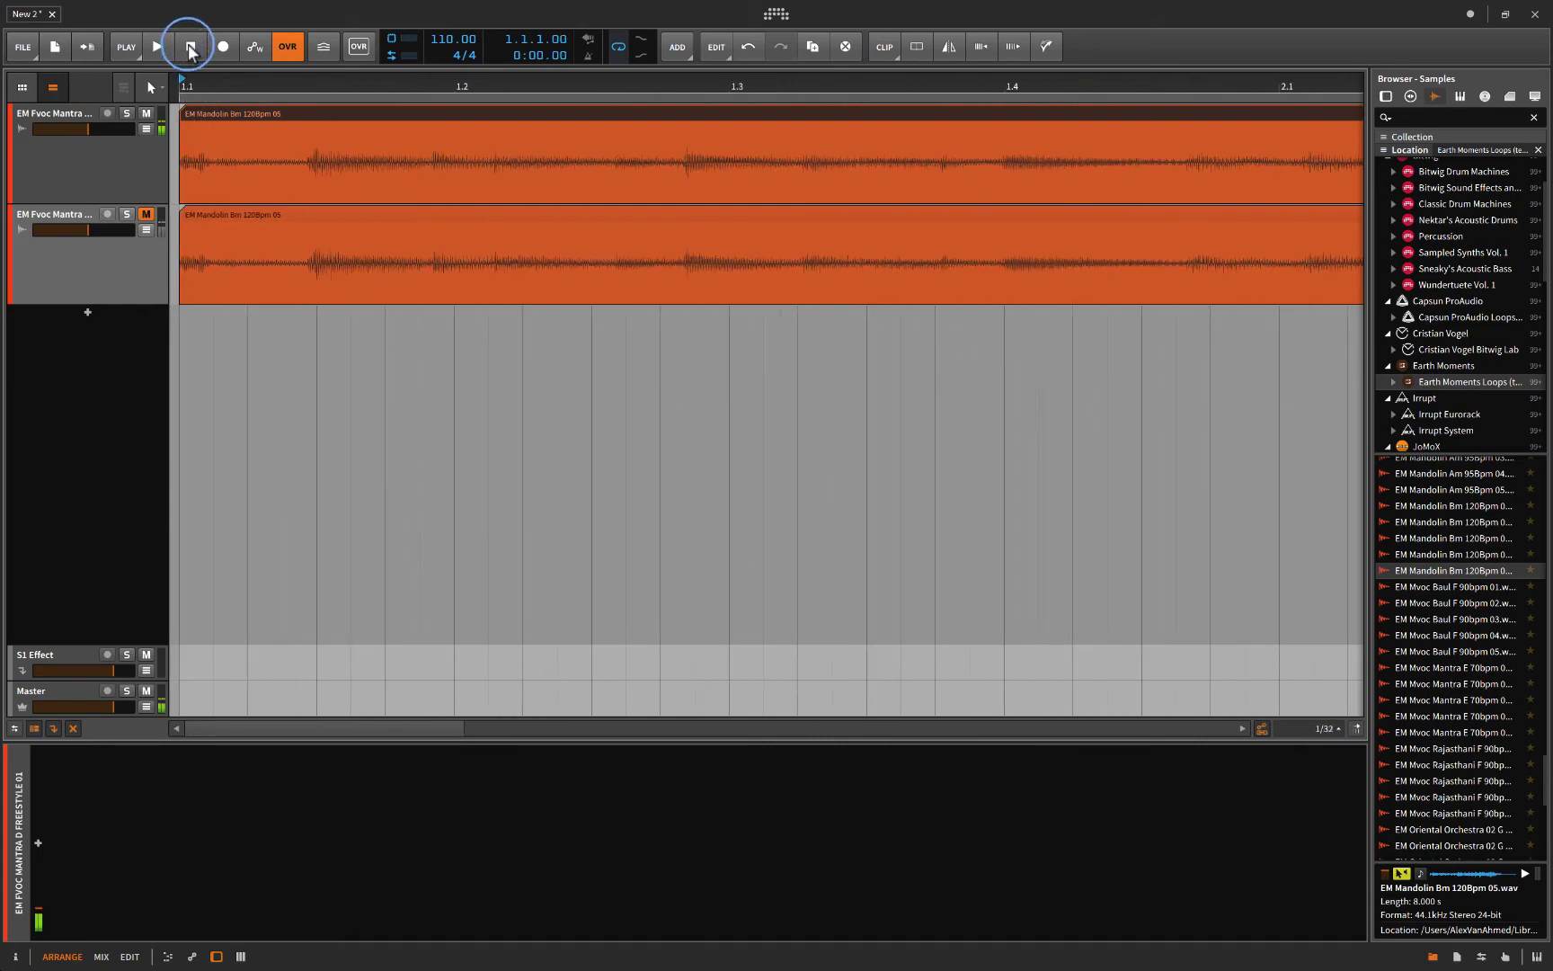
{"action": "key", "text": "space"}
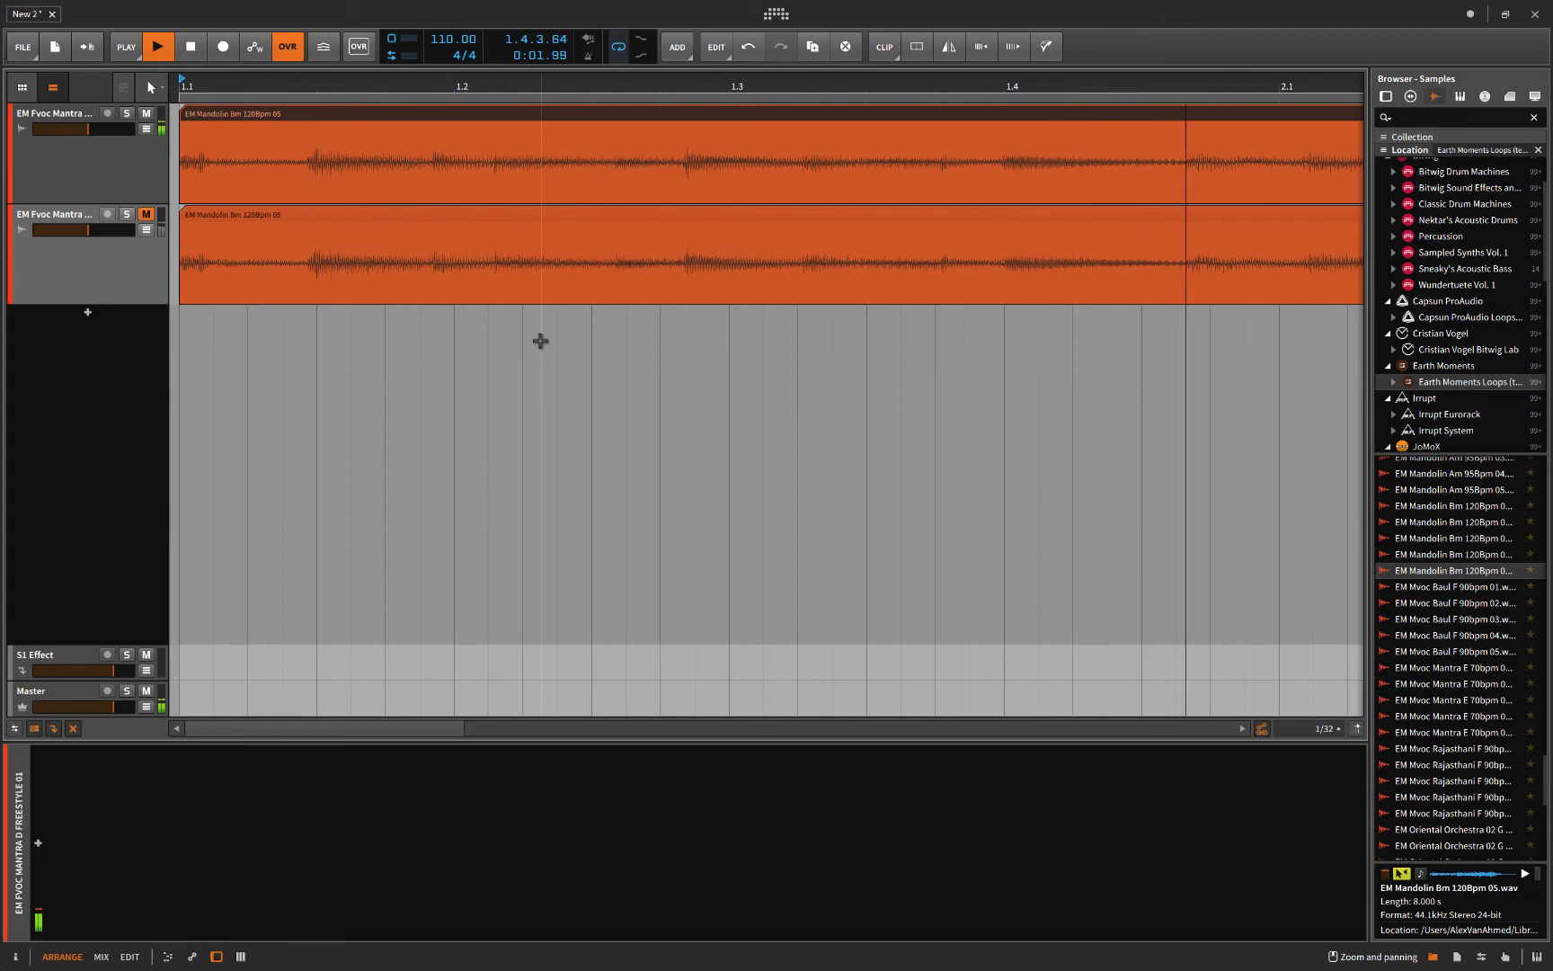
{"action": "key", "text": "space"}
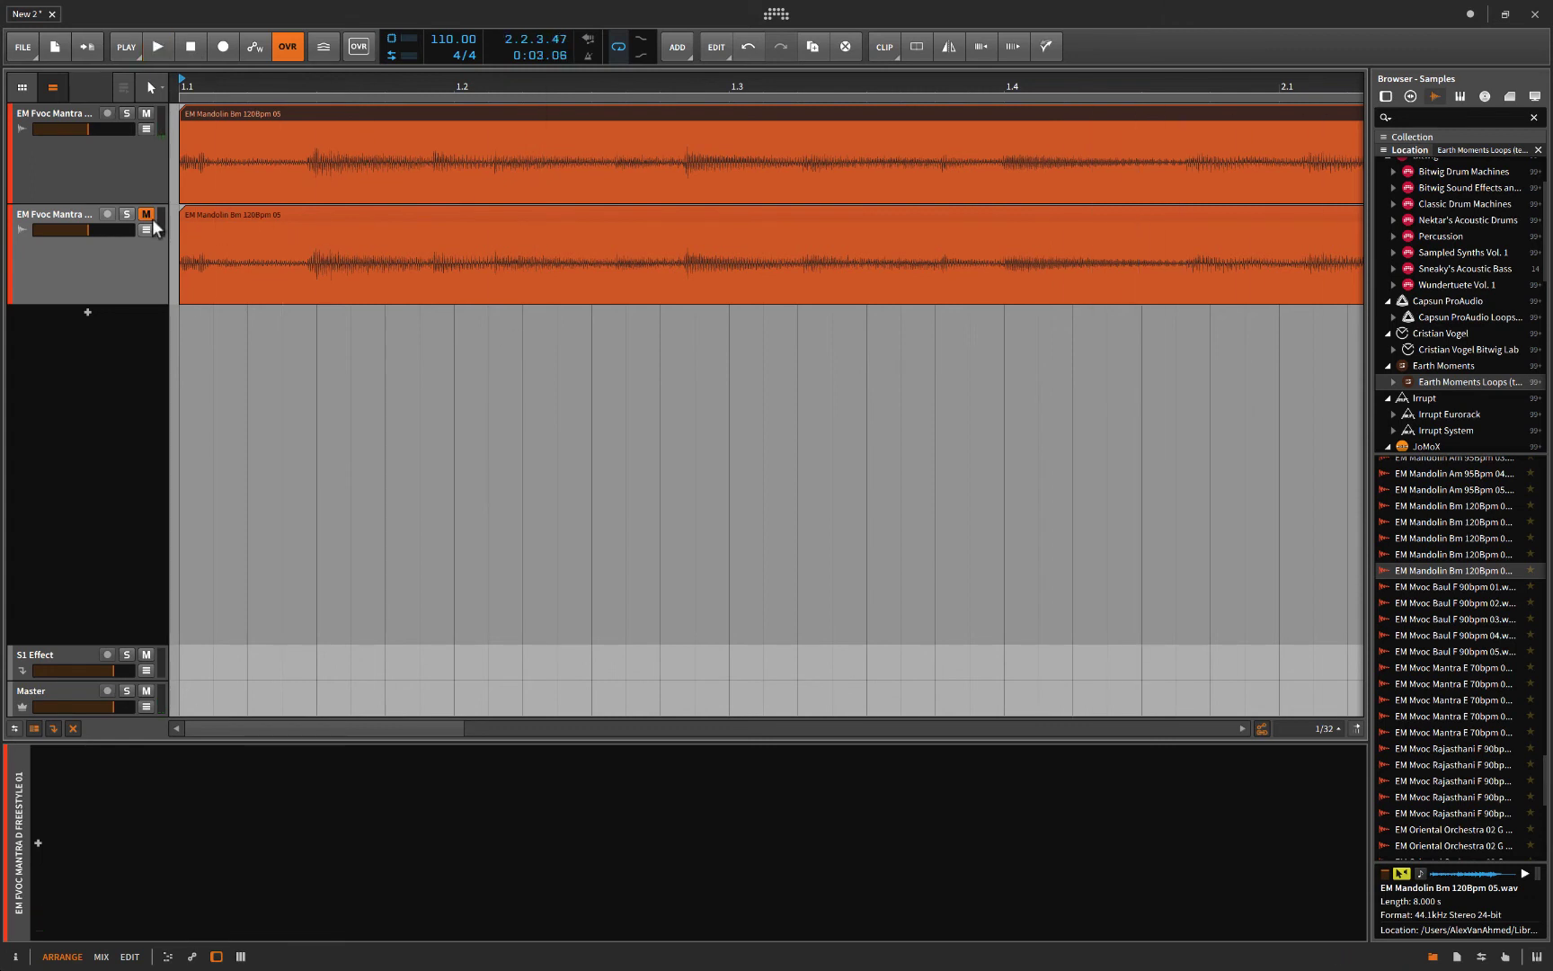
{"action": "left_click", "coordinate": [146, 214]}
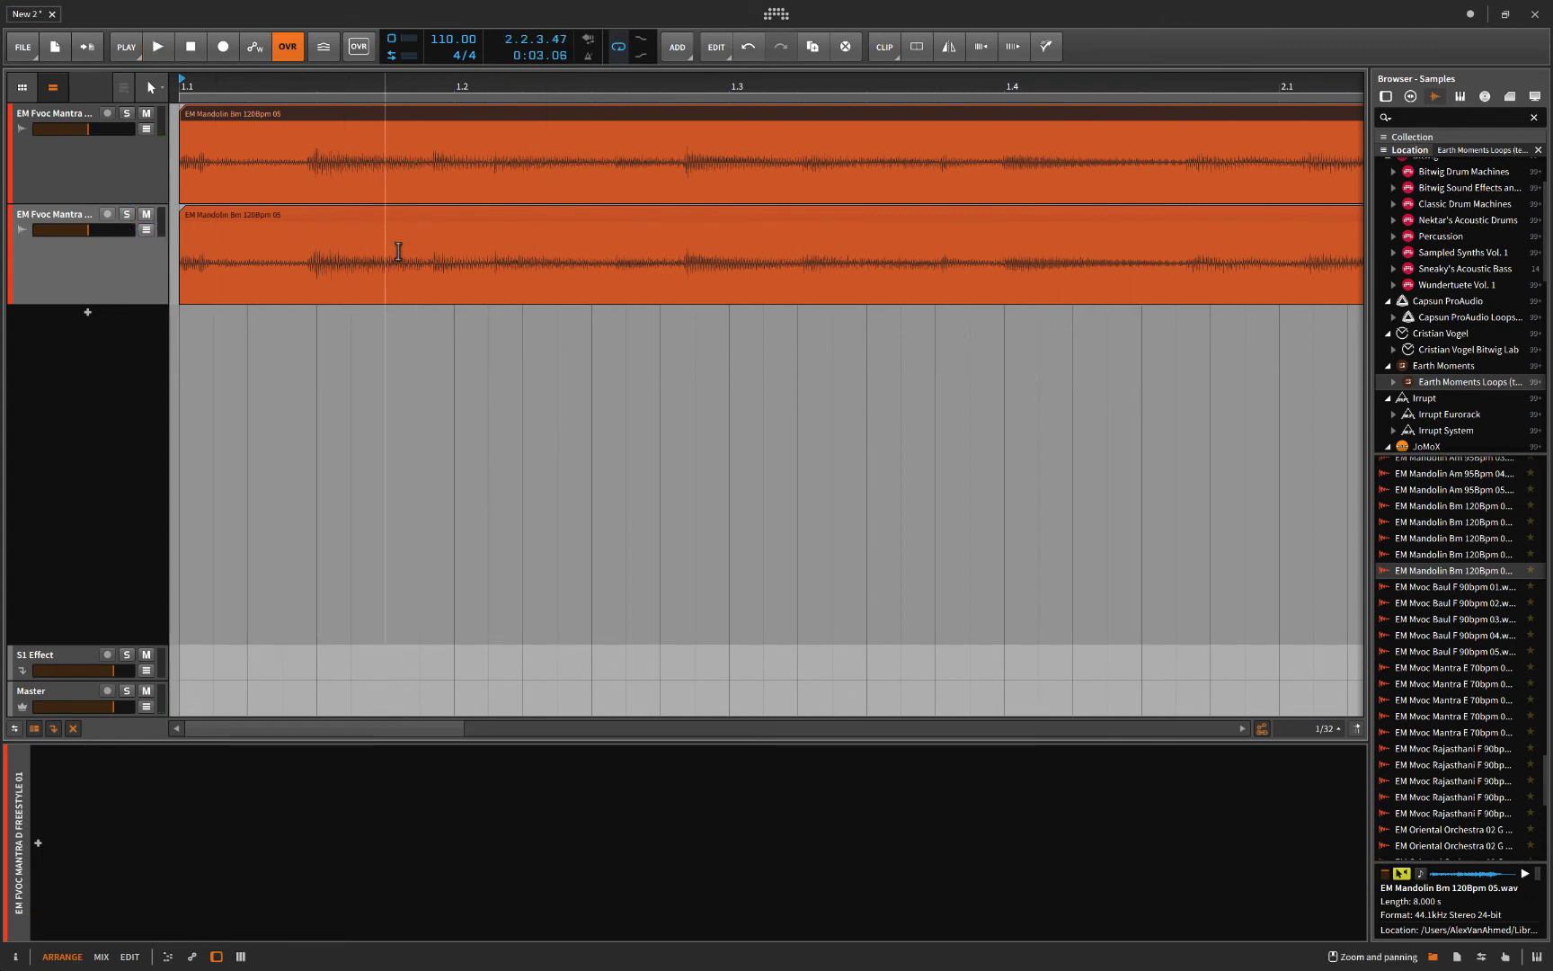
{"action": "key", "text": "space"}
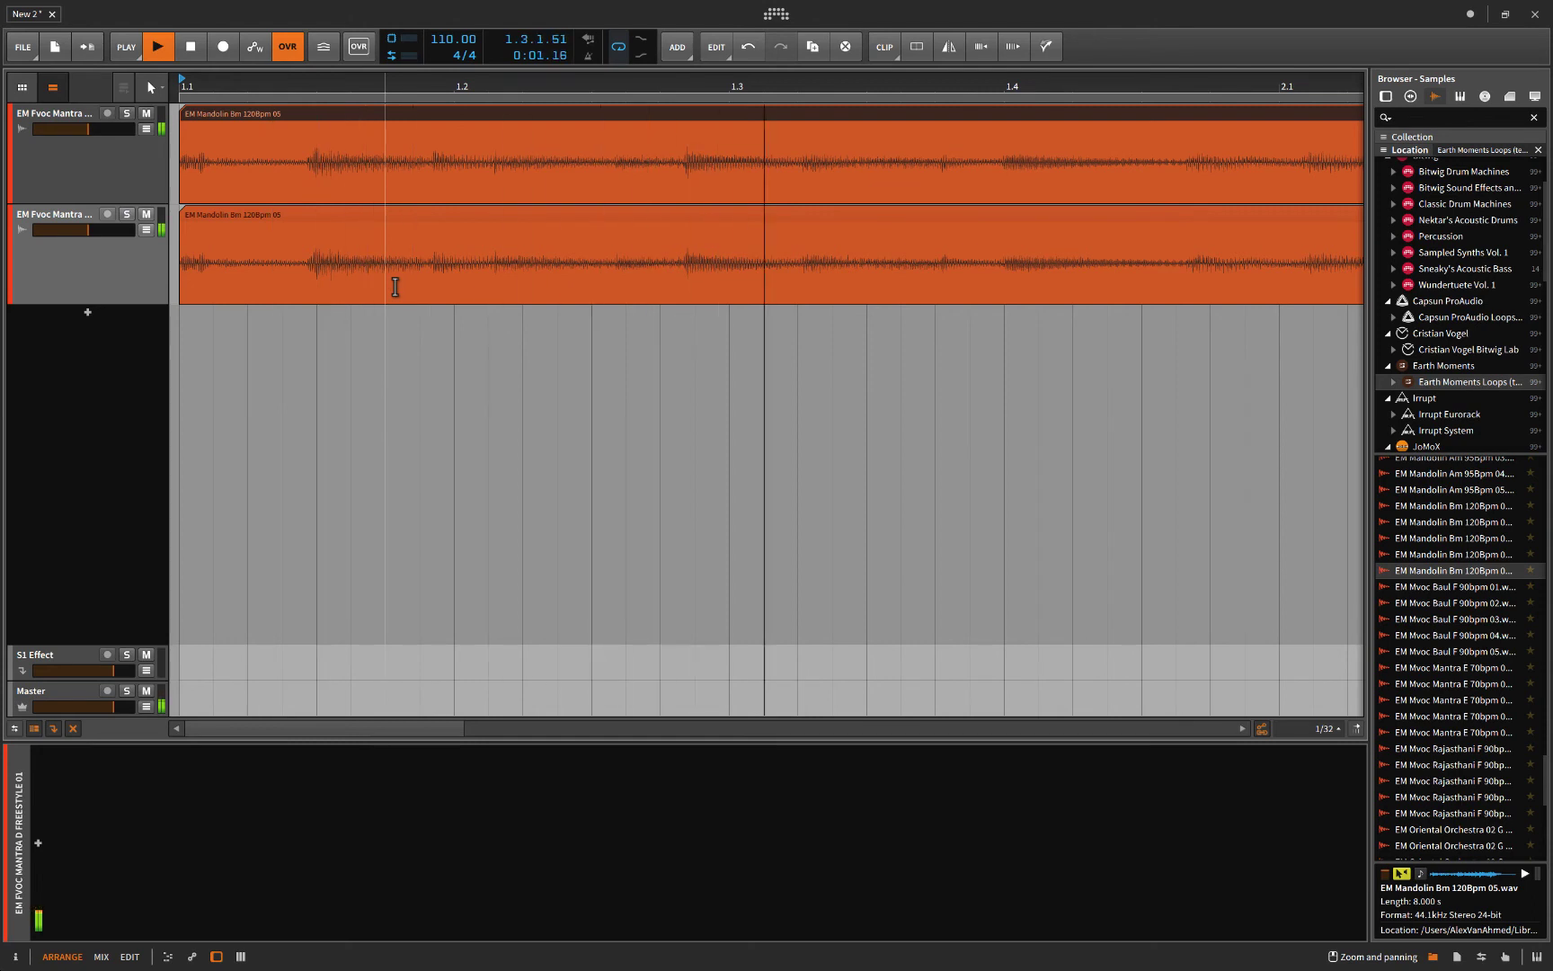
{"action": "left_click", "coordinate": [146, 213]}
{"action": "left_click", "coordinate": [146, 214]}
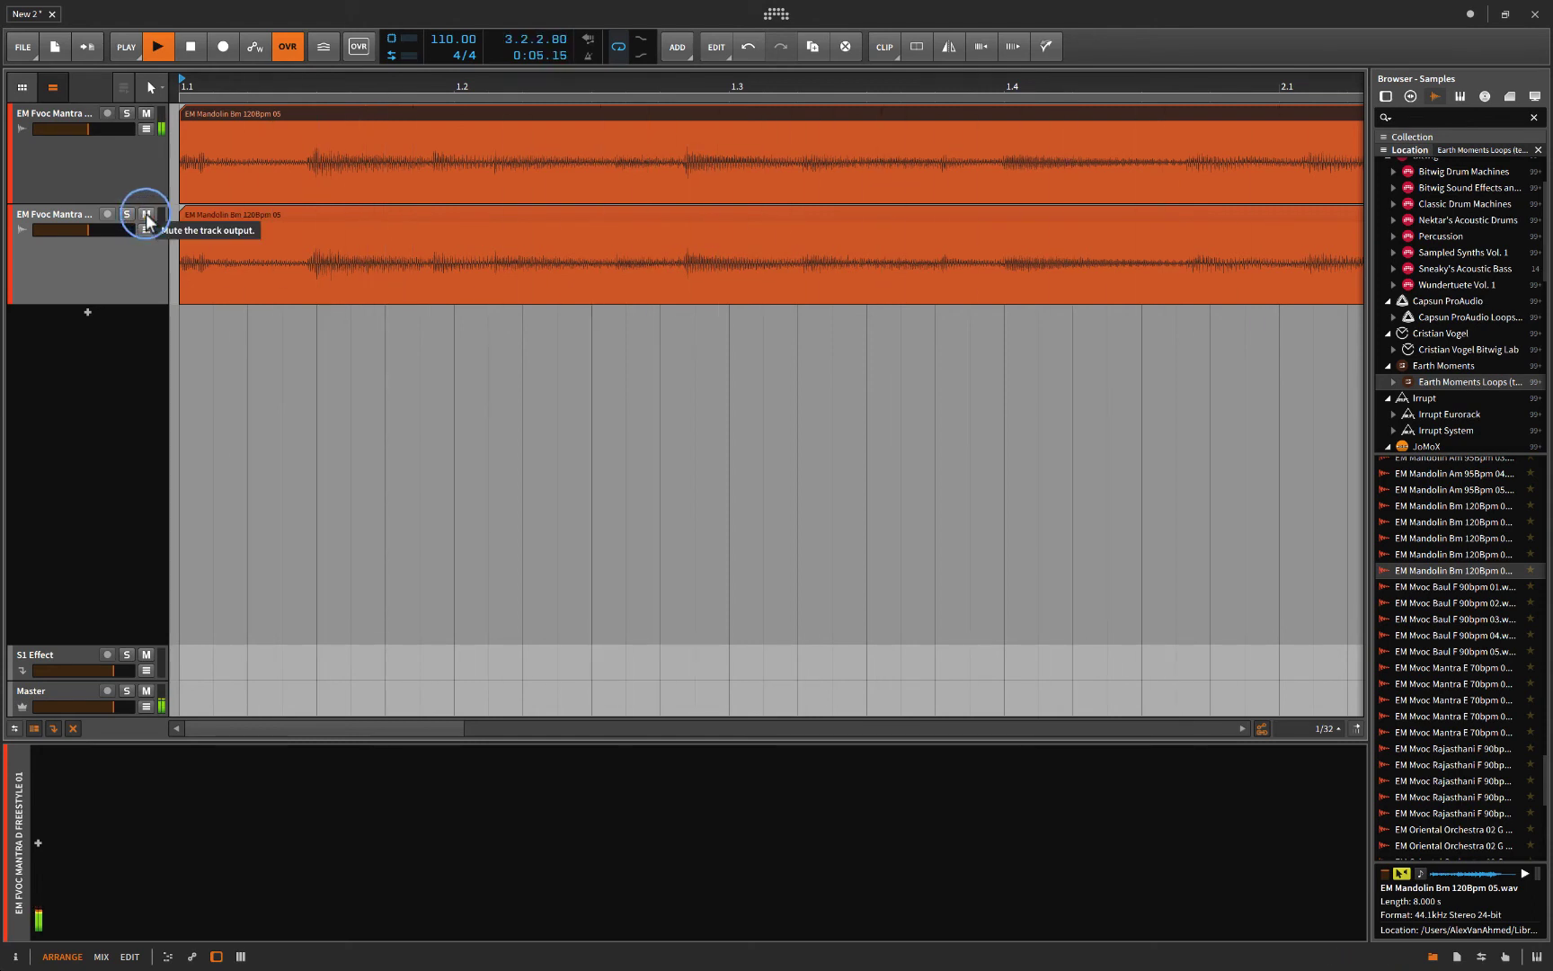
Step: Stop playback and zoom into the mandolin waveforms
{"action": "key", "text": "space"}
{"action": "scroll", "coordinate": [576, 268], "scroll_direction": "up", "scroll_amount": 10}
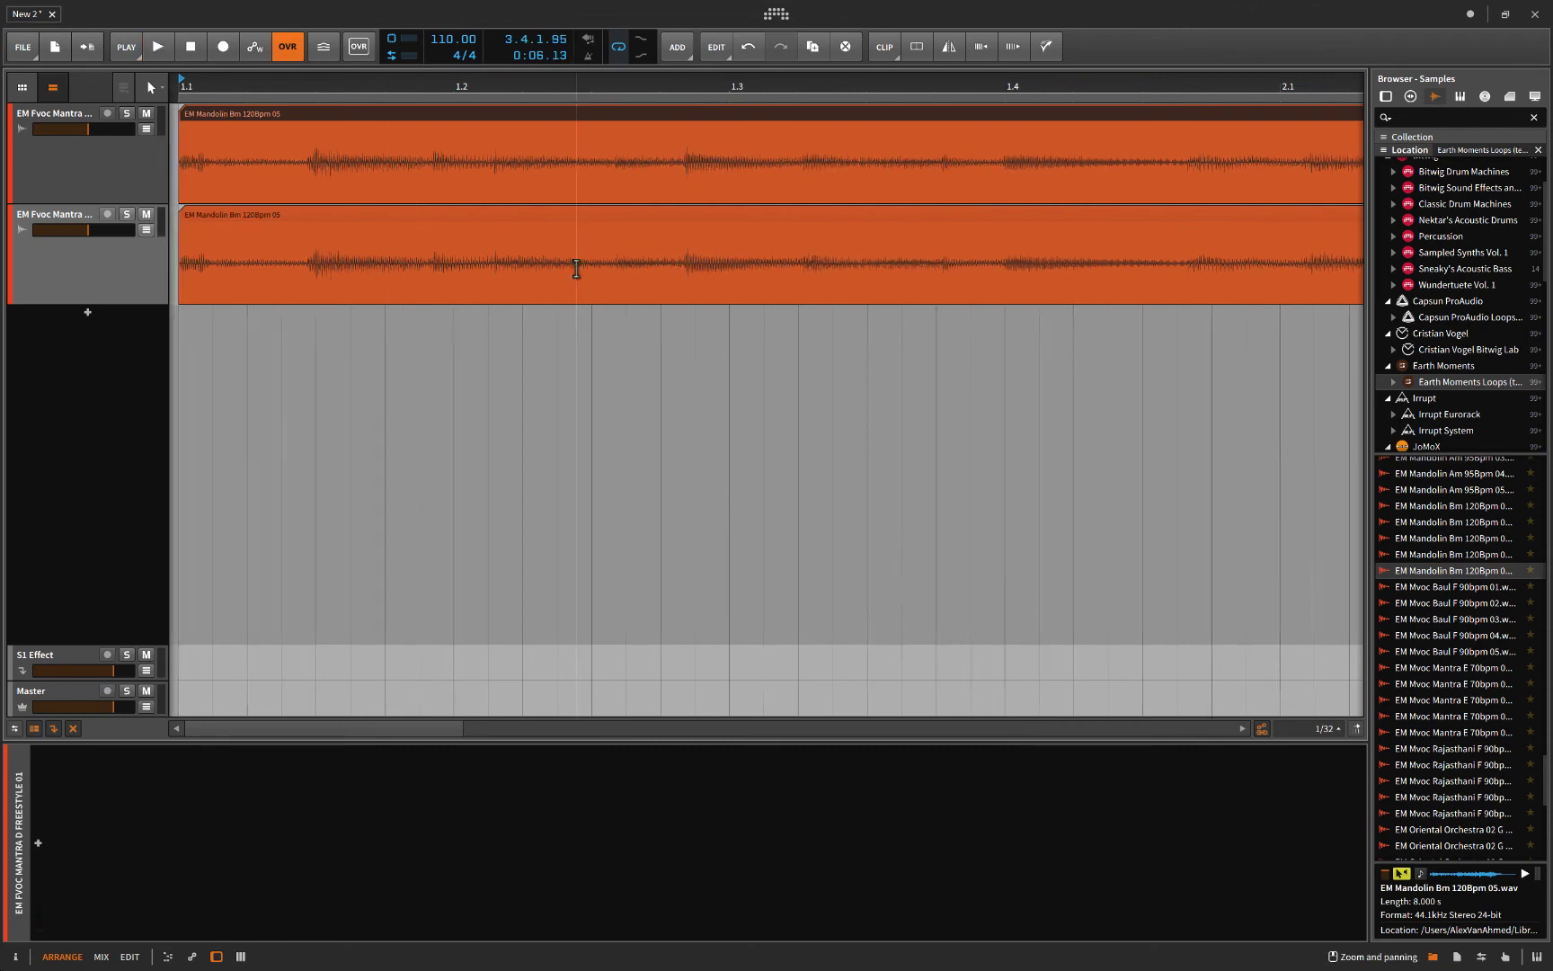
{"action": "scroll", "coordinate": [576, 268], "scroll_direction": "up", "scroll_amount": 5}
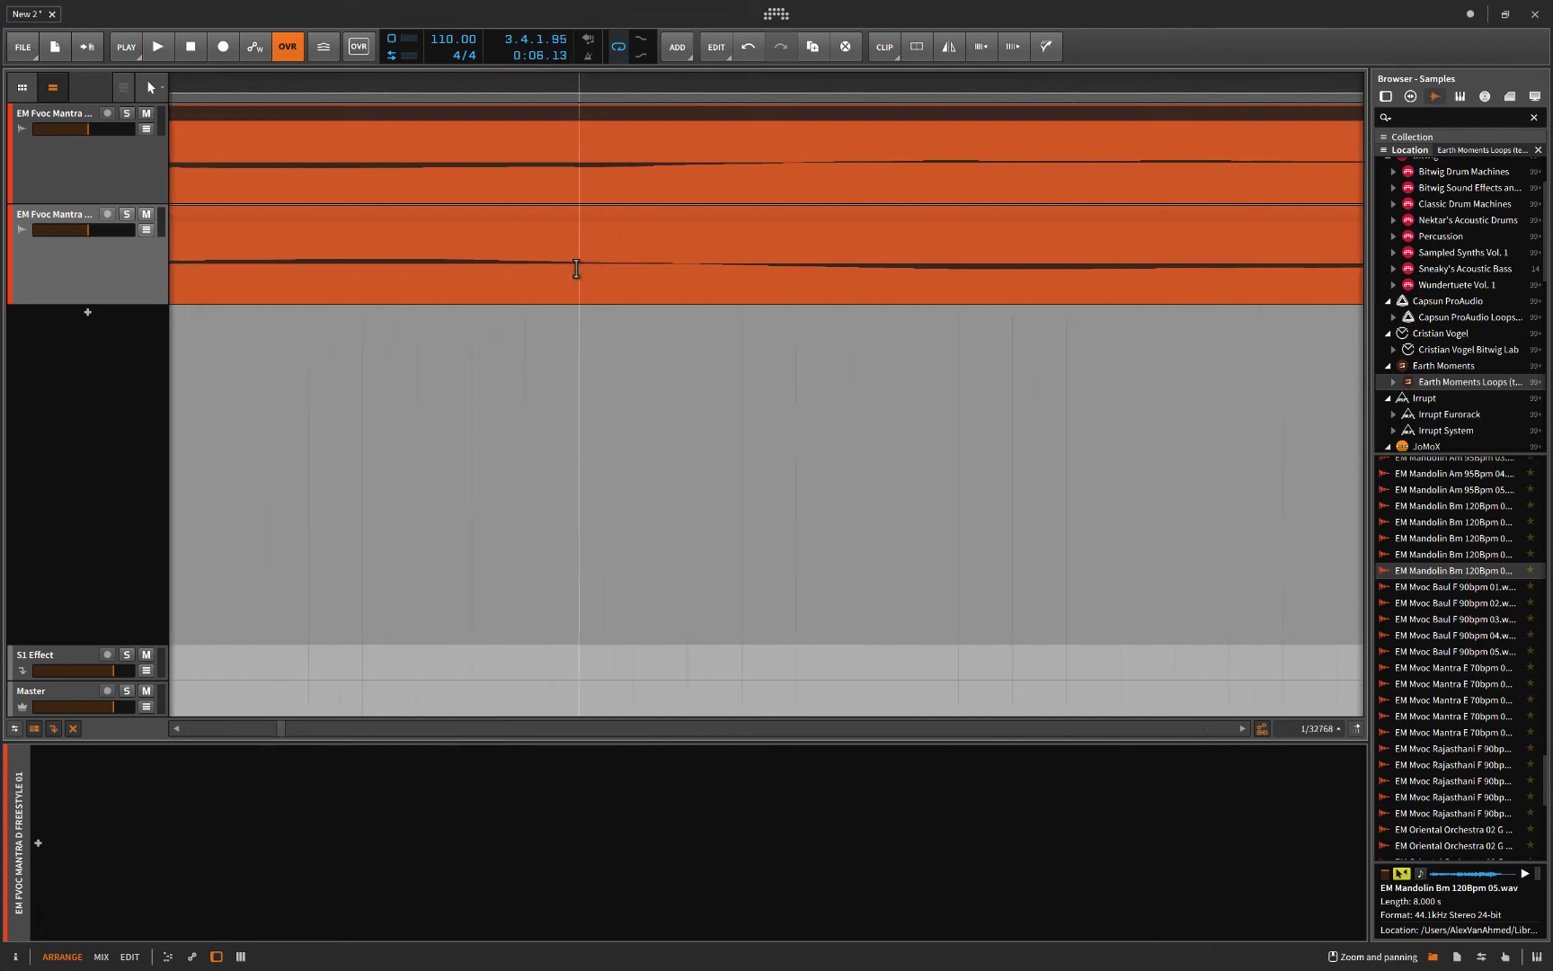
{"action": "scroll", "coordinate": [577, 268], "scroll_direction": "down", "scroll_amount": 4}
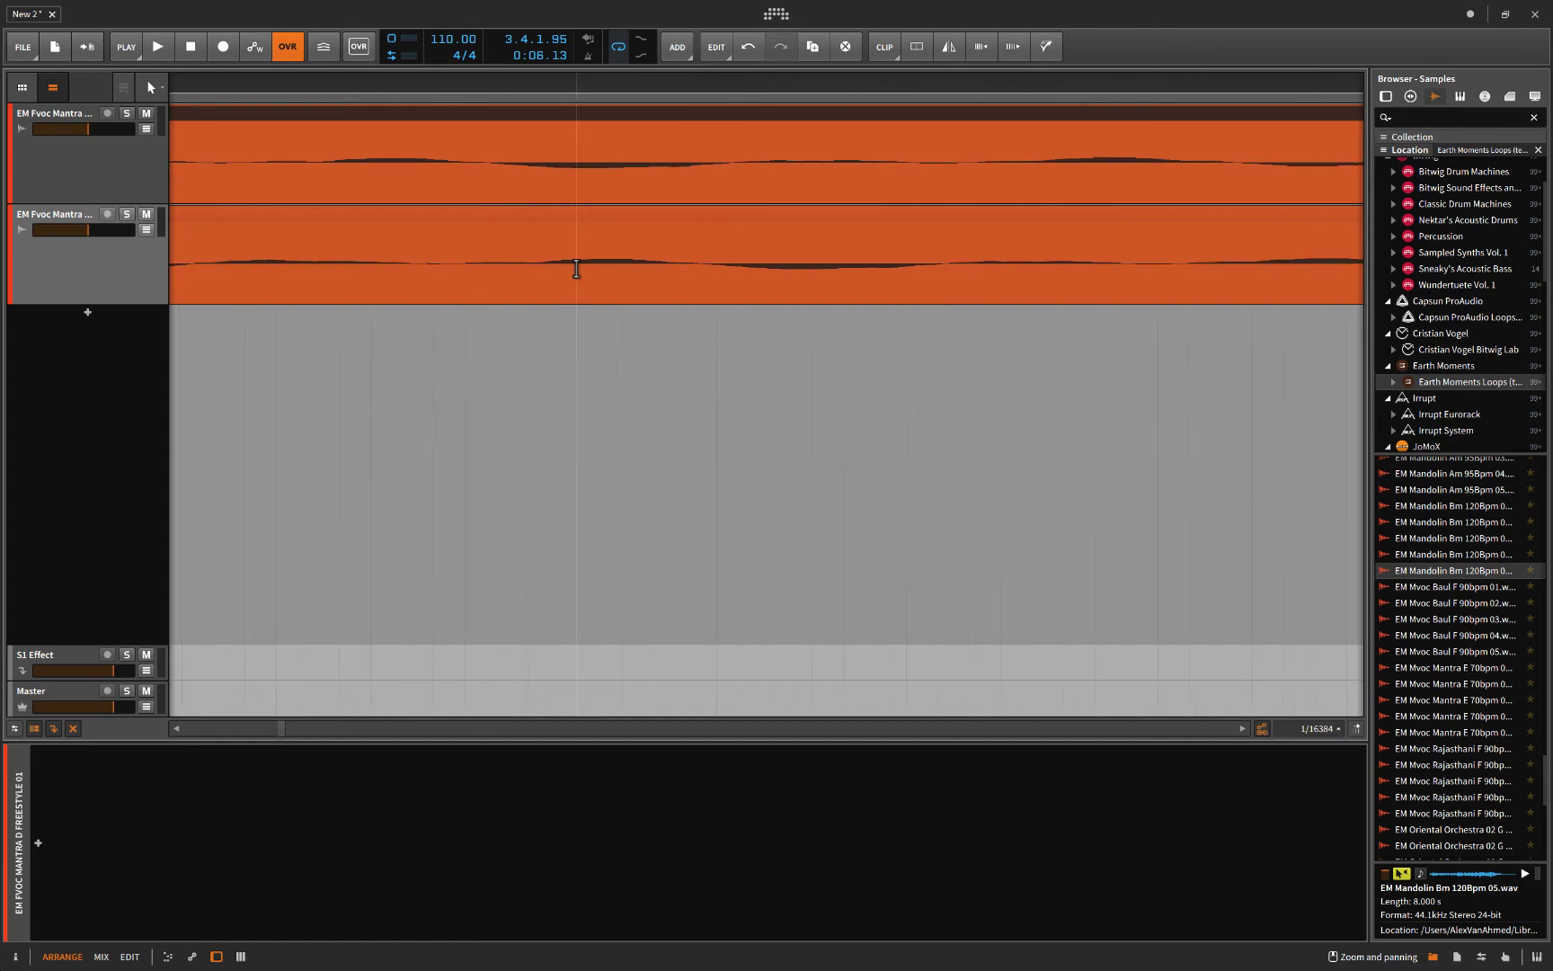
{"action": "scroll", "coordinate": [576, 268], "scroll_direction": "down", "scroll_amount": 6}
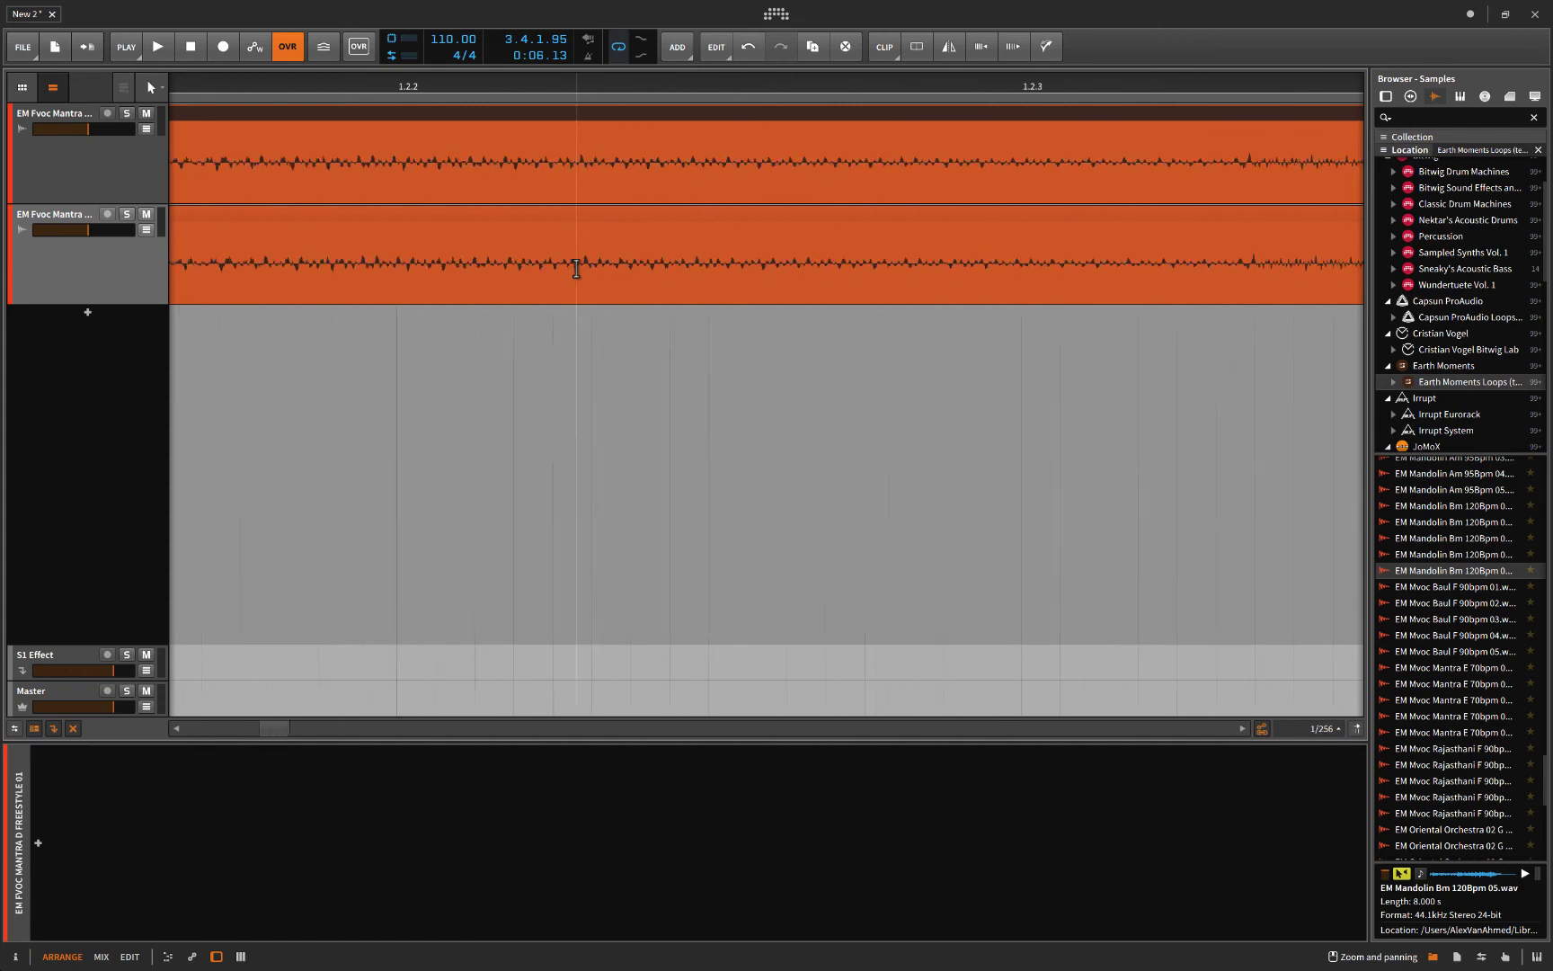
{"action": "scroll", "coordinate": [576, 268], "scroll_direction": "up", "scroll_amount": 2}
{"action": "scroll", "coordinate": [576, 268], "scroll_direction": "up", "scroll_amount": 4}
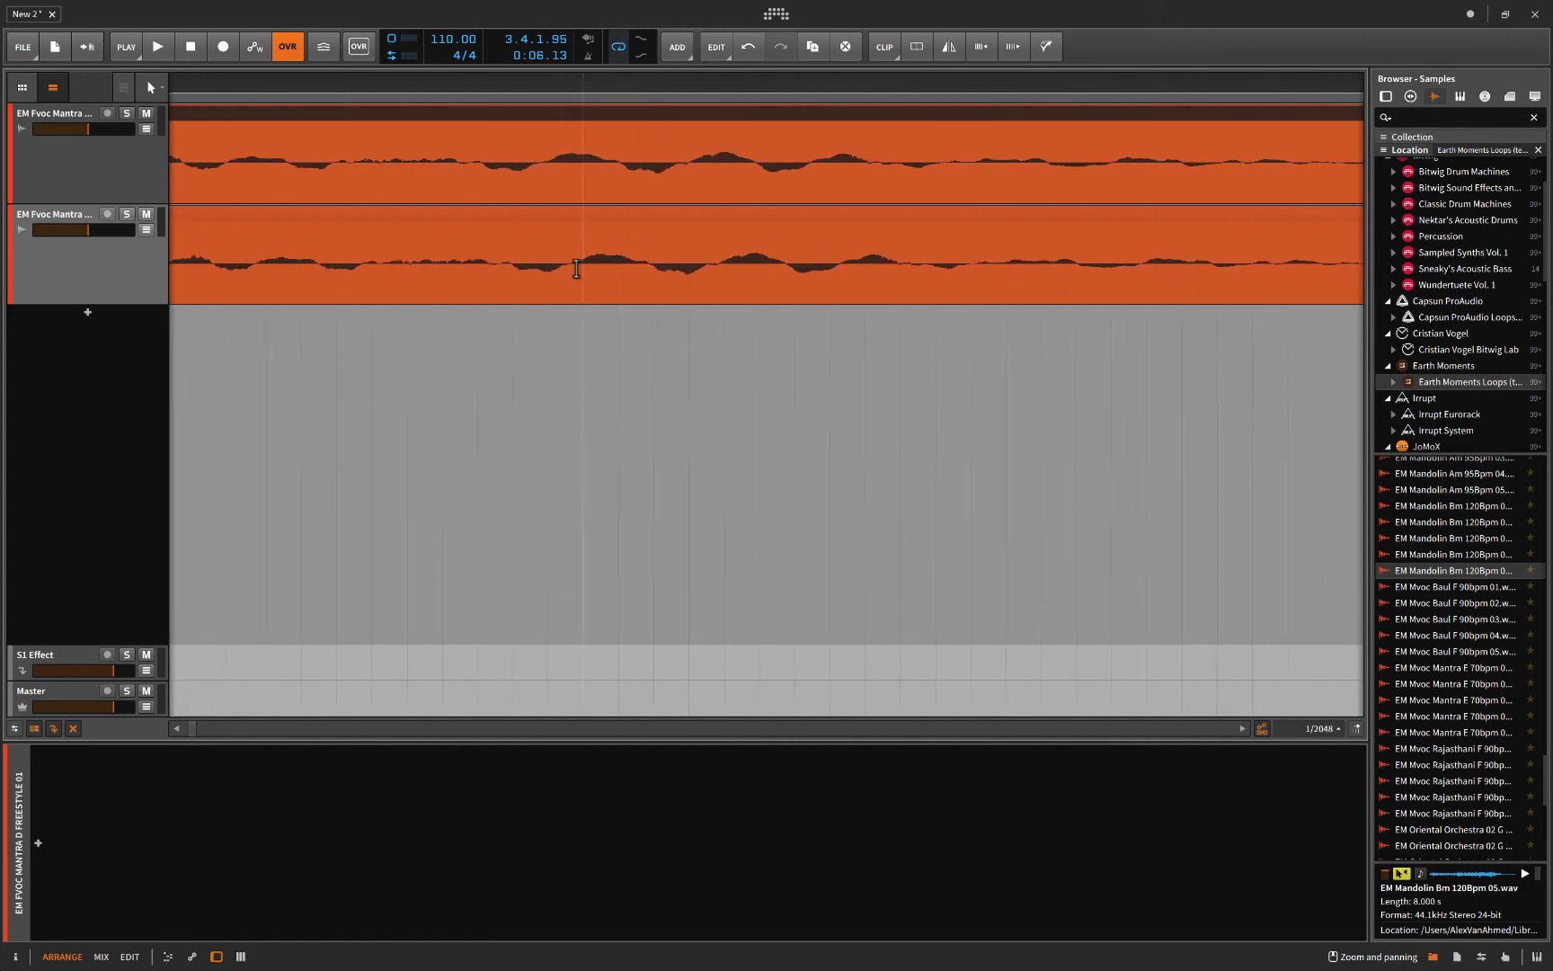
{"action": "scroll", "coordinate": [576, 268], "scroll_direction": "down", "scroll_amount": 3}
{"action": "scroll", "coordinate": [576, 268], "scroll_direction": "up", "scroll_amount": 4}
{"action": "scroll", "coordinate": [576, 268], "scroll_direction": "up", "scroll_amount": 4}
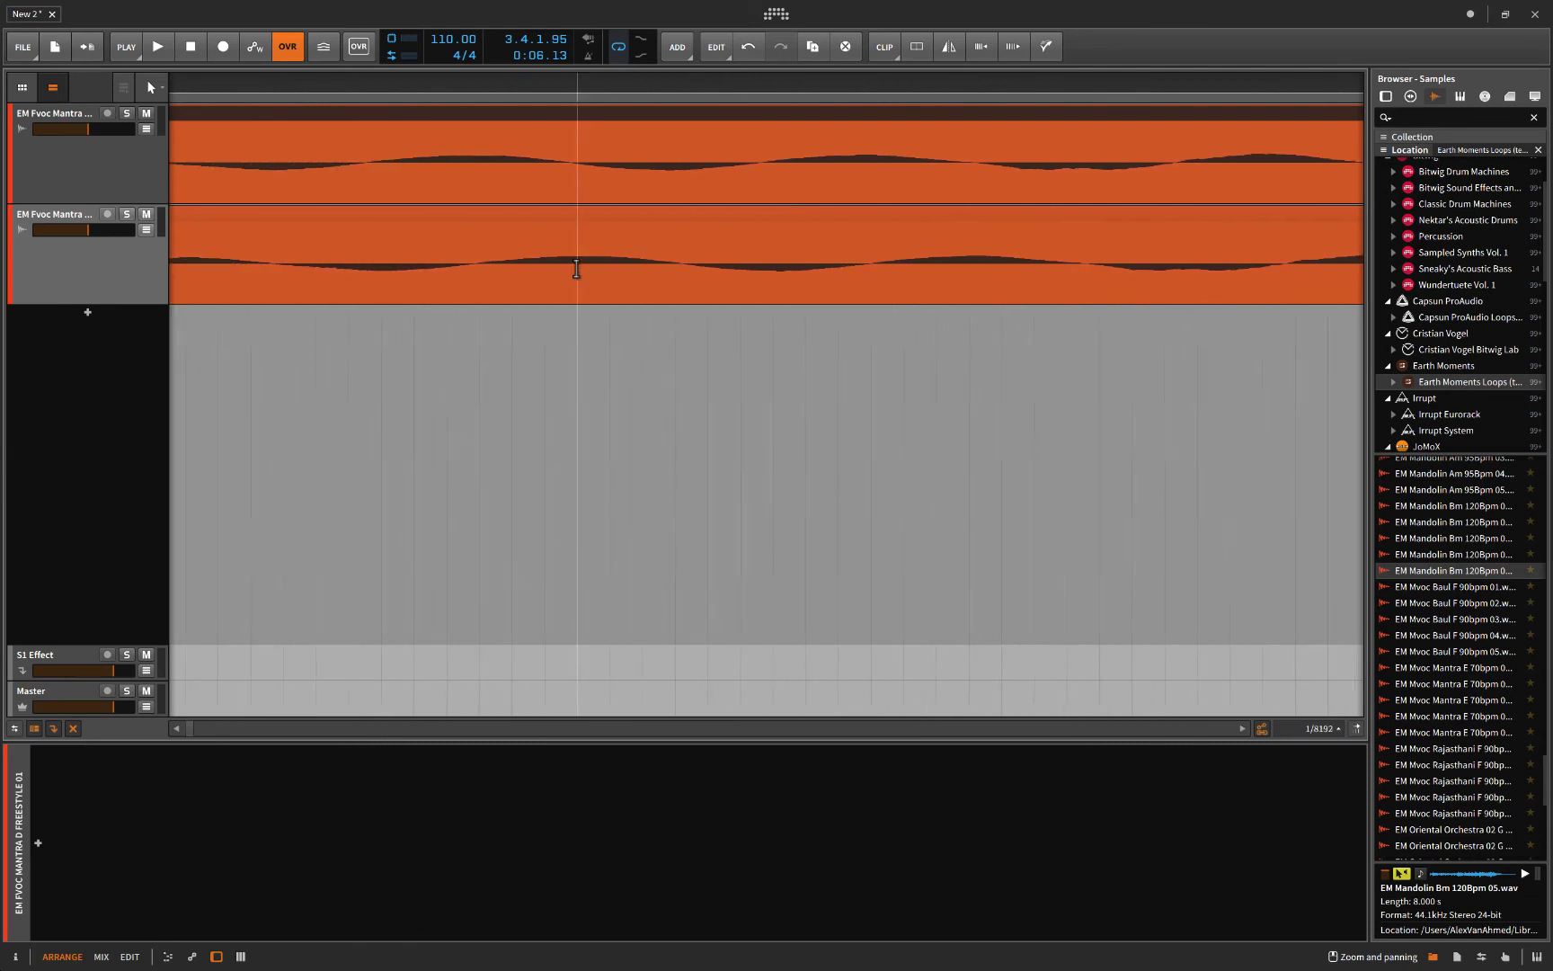
{"action": "scroll", "coordinate": [576, 268], "scroll_direction": "up", "scroll_amount": 1}
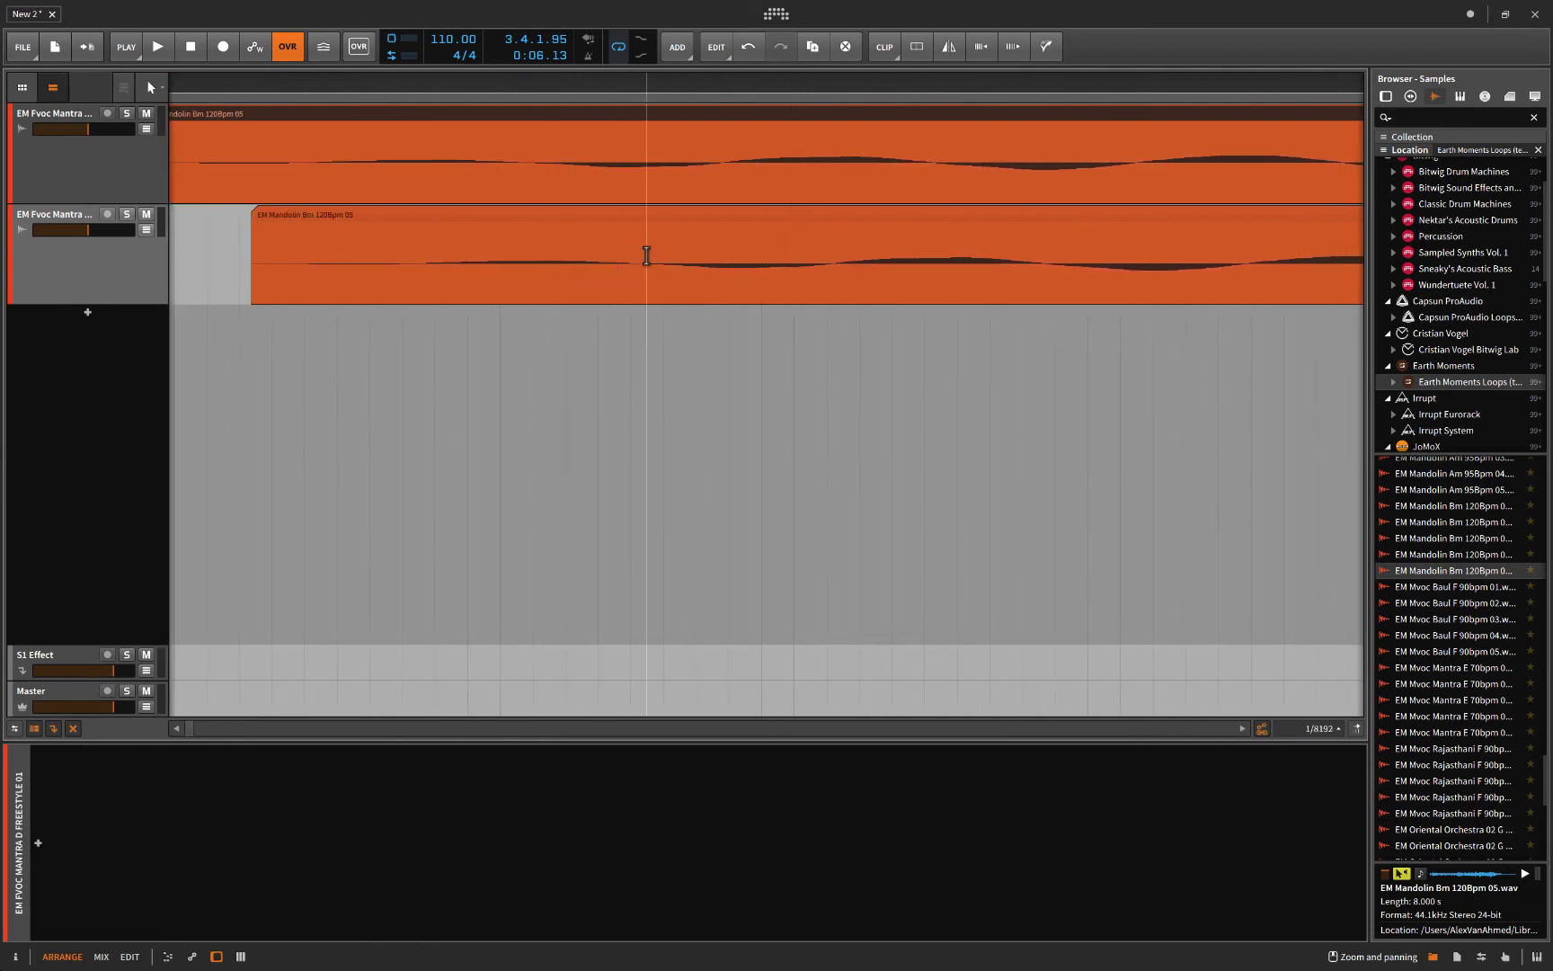
Step: Drag the second clip slightly earlier, play it, then mute and select track 2
{"action": "key", "text": "Home"}
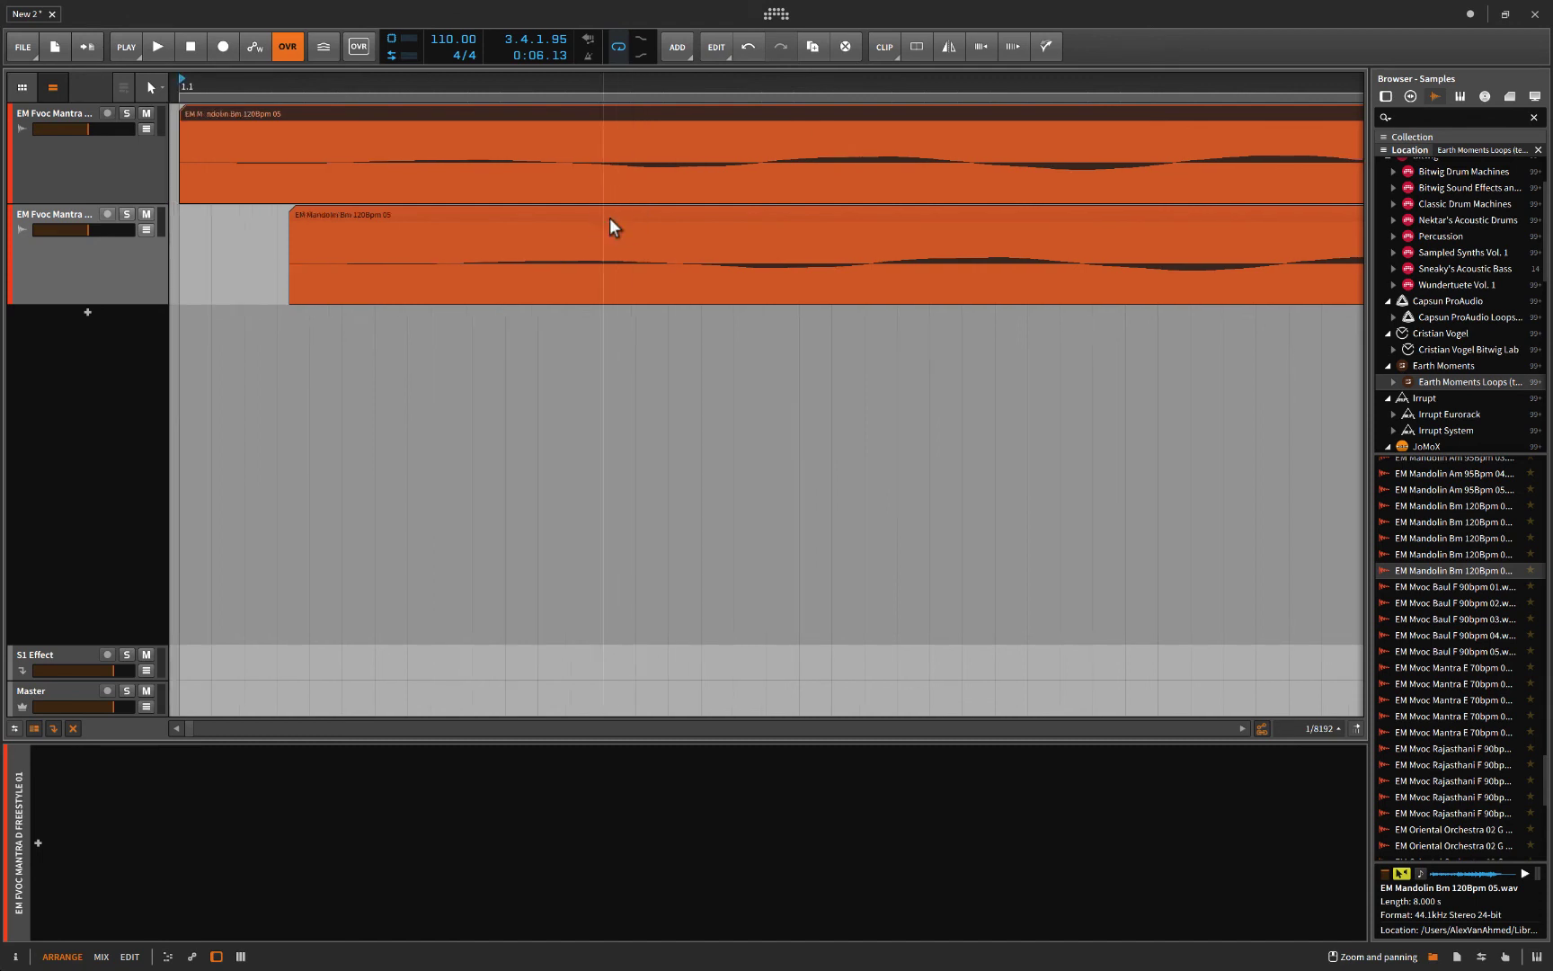
{"action": "left_click", "coordinate": [567, 222]}
{"action": "left_click_drag", "start_coordinate": [567, 222], "coordinate": [360, 250]}
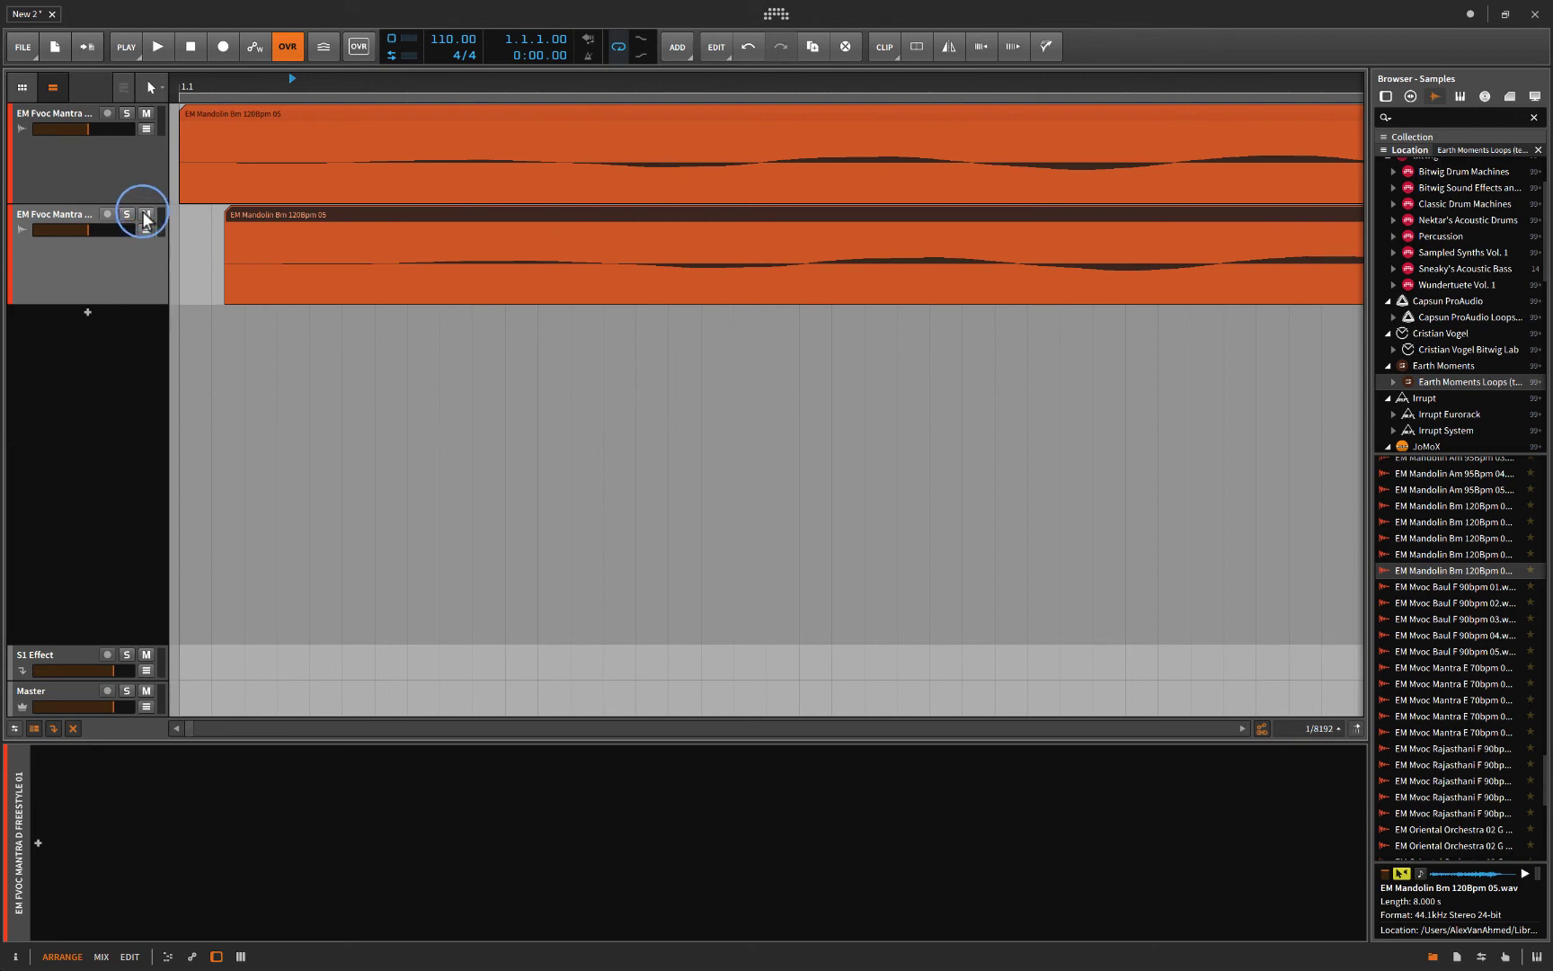
{"action": "key", "text": "space"}
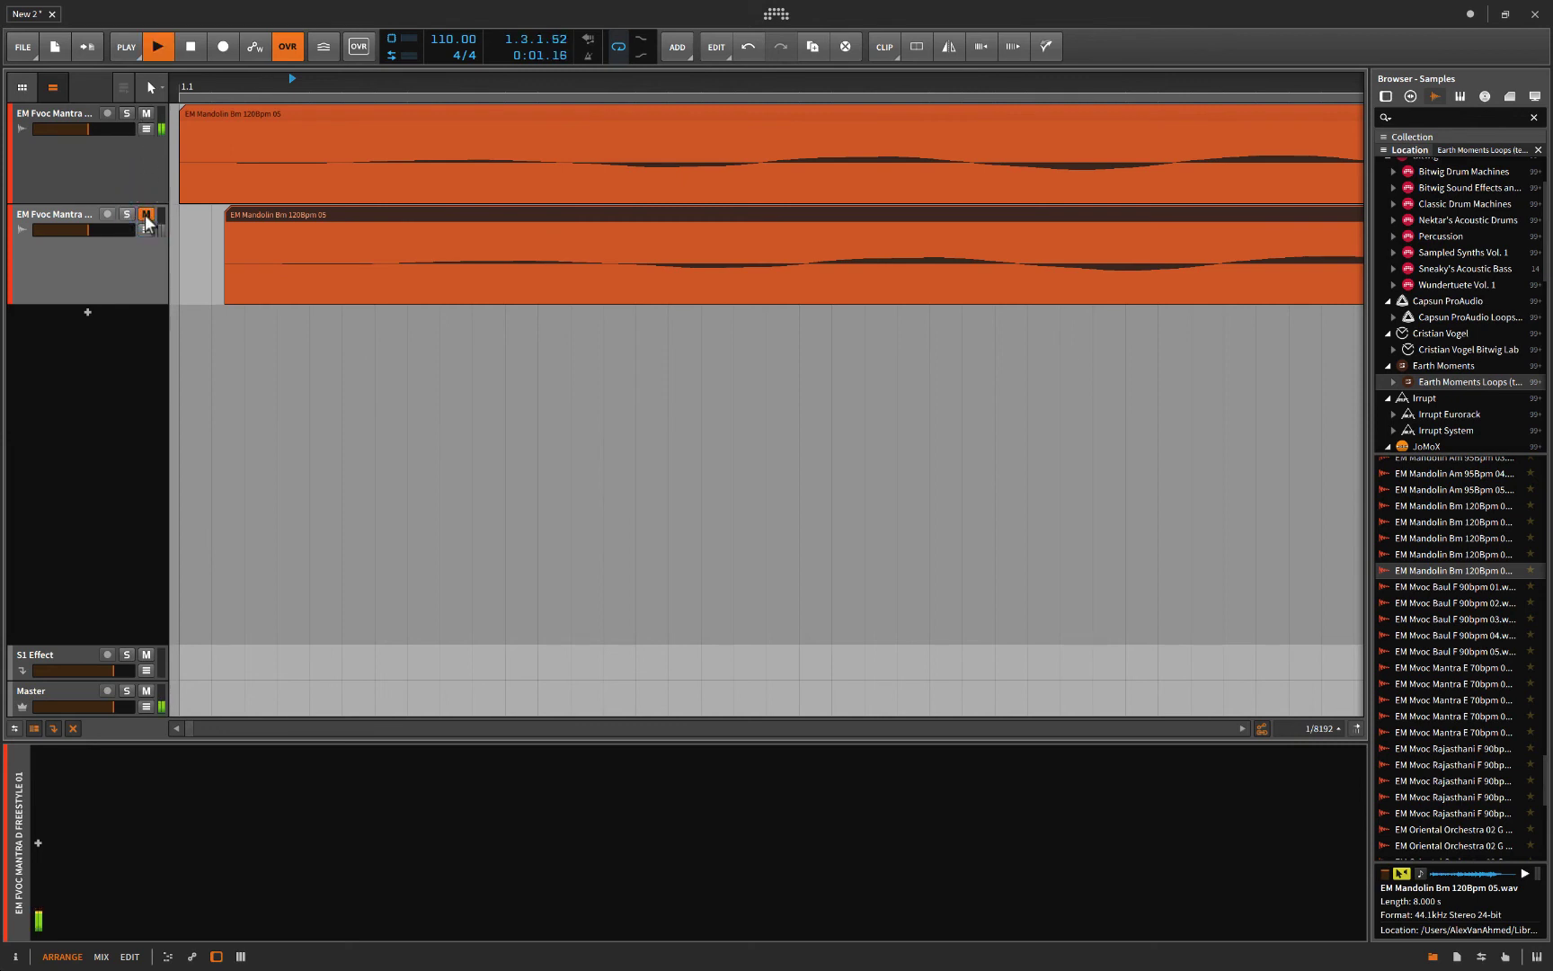
{"action": "left_click", "coordinate": [147, 216]}
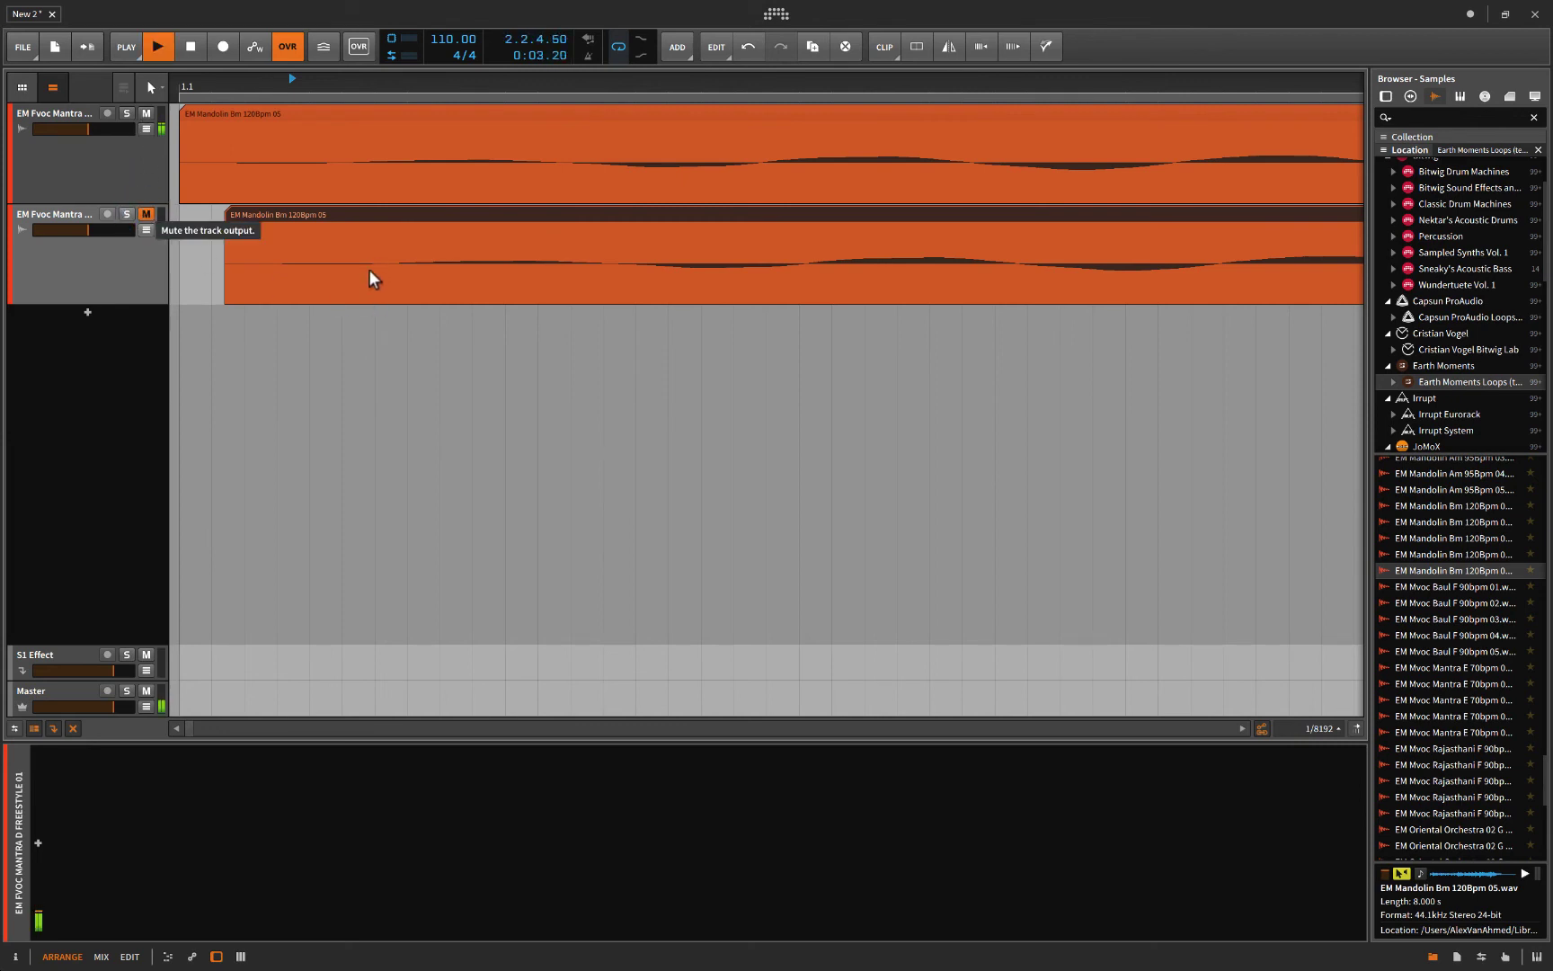
{"action": "key", "text": "space"}
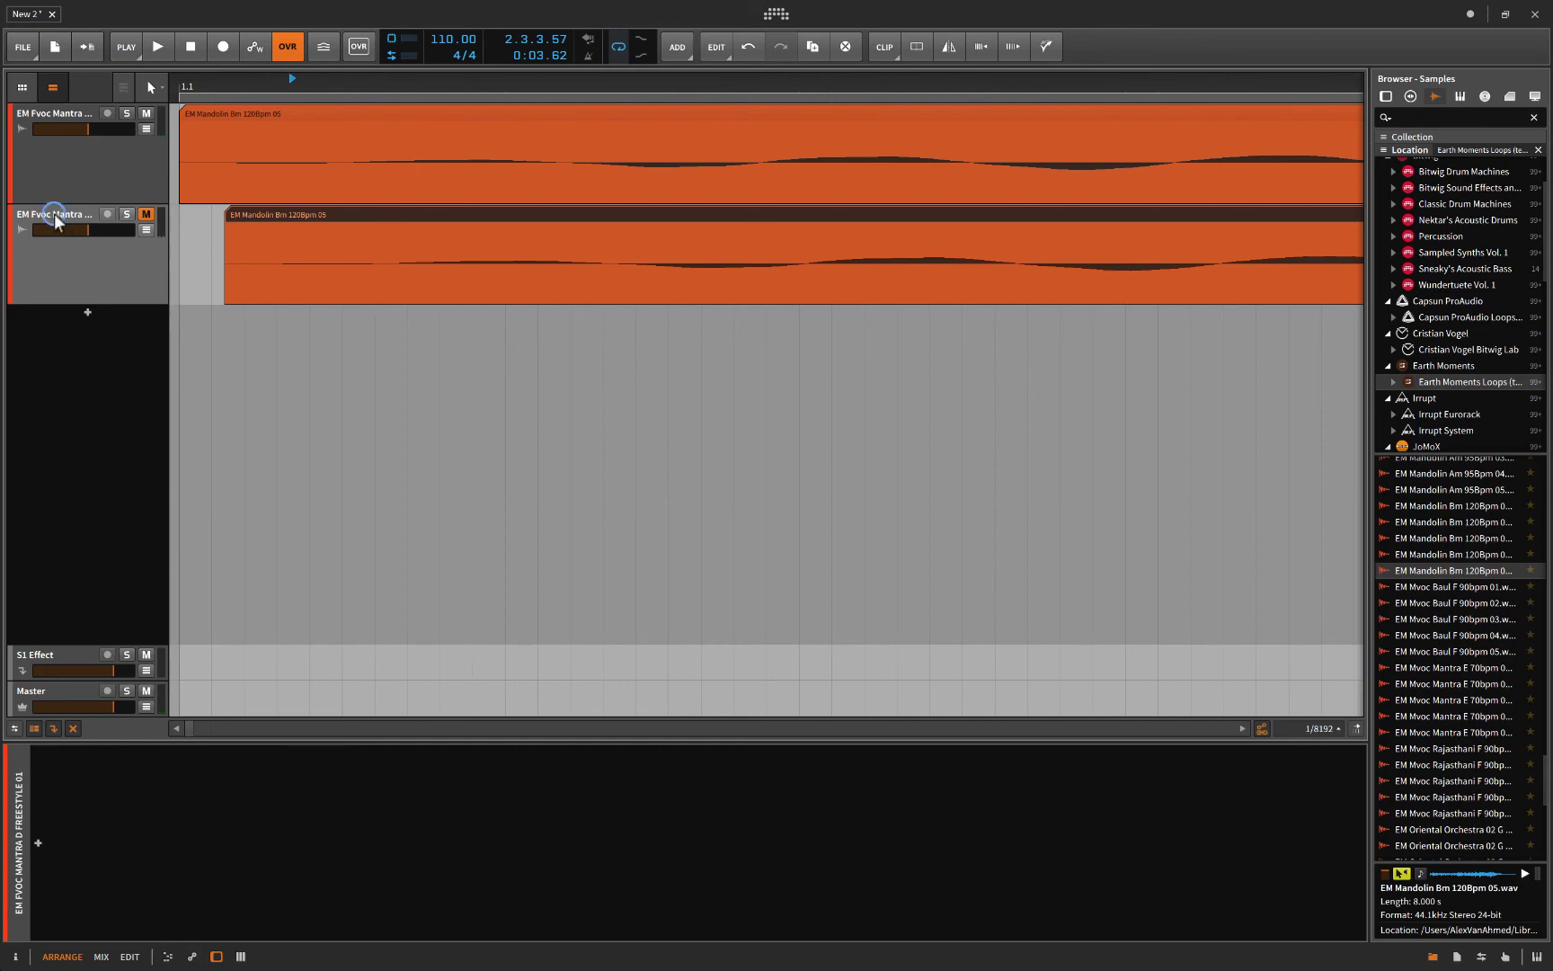
{"action": "left_click", "coordinate": [34, 842]}
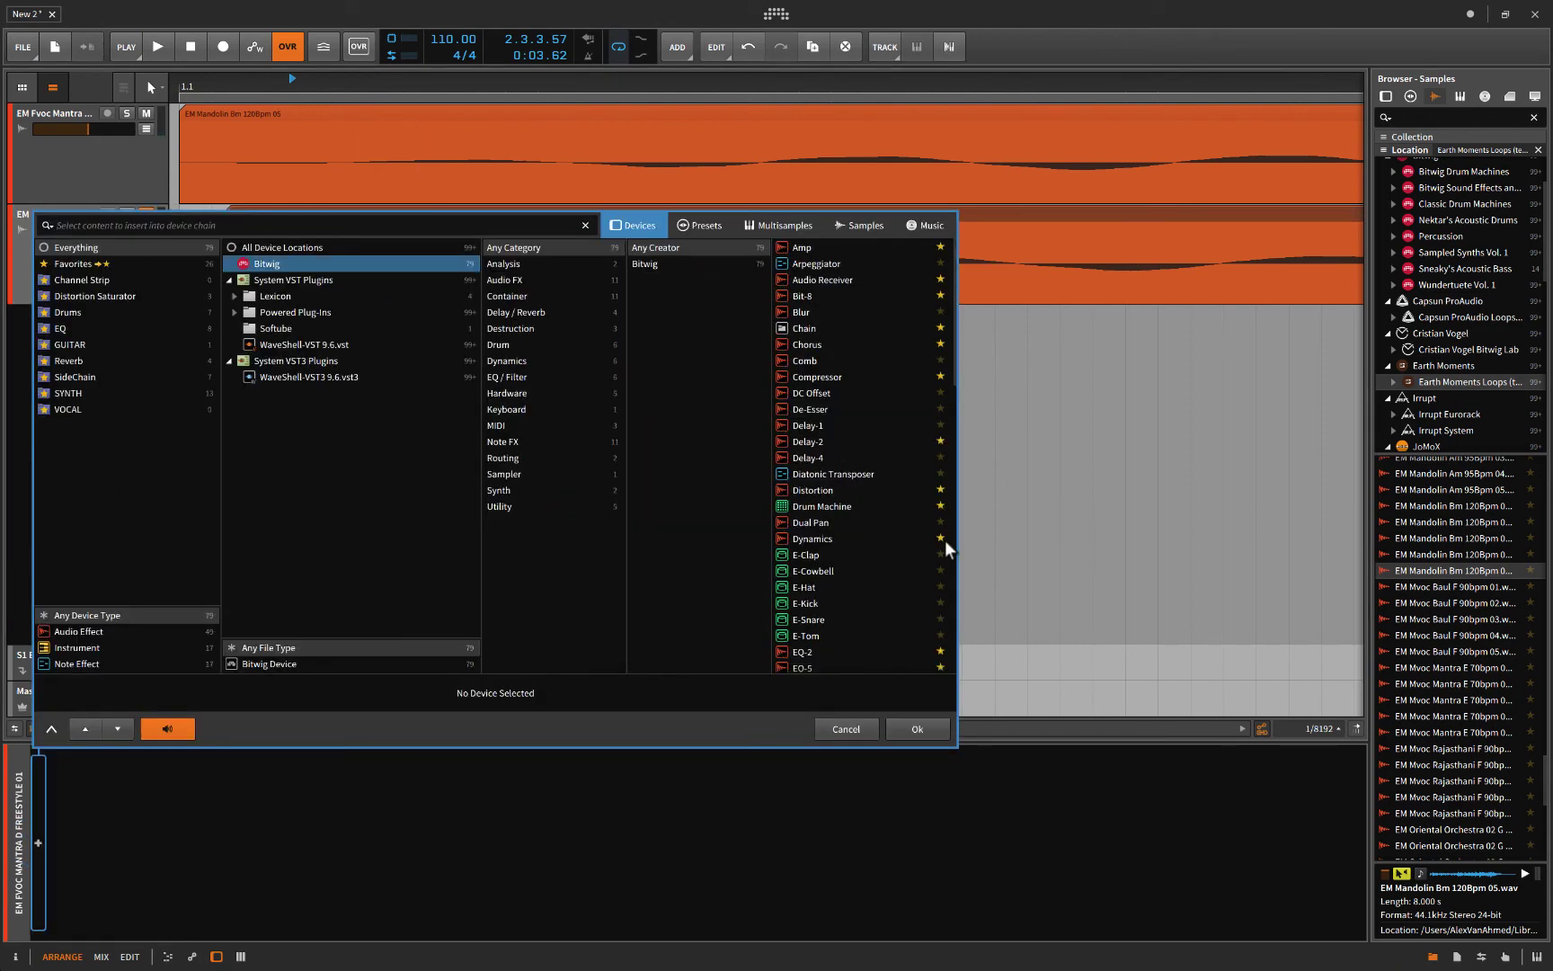
Step: Add the Time Shift device from the Bitwig device list to track 2
{"action": "scroll", "coordinate": [809, 566], "scroll_direction": "down", "scroll_amount": 10}
{"action": "left_click", "coordinate": [795, 552]}
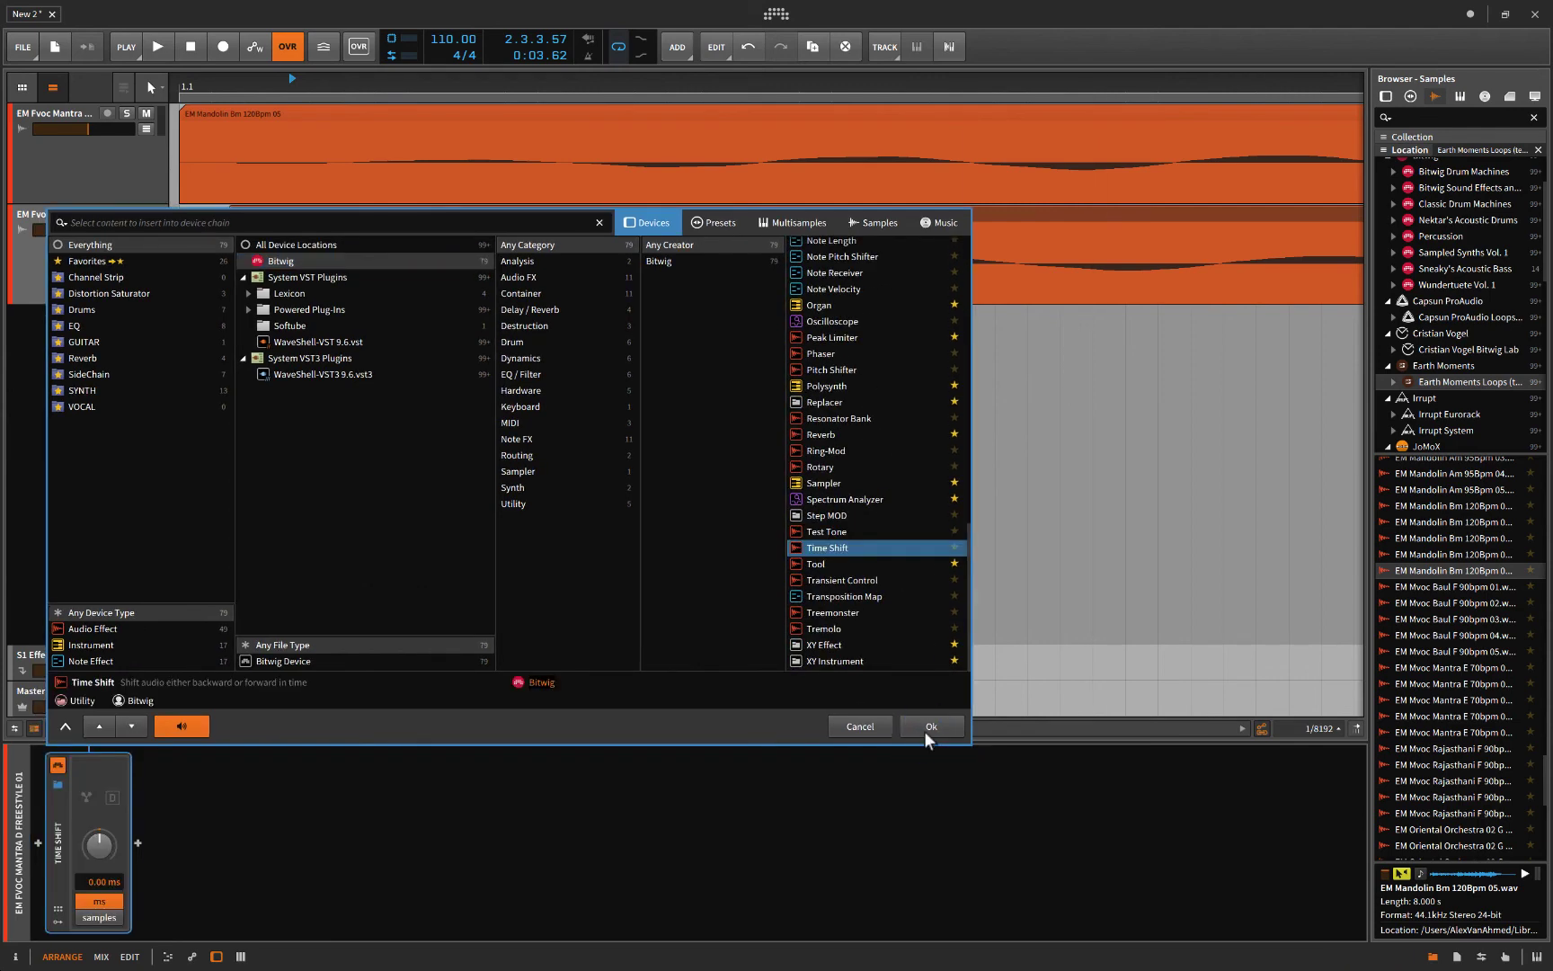
{"action": "left_click", "coordinate": [930, 727]}
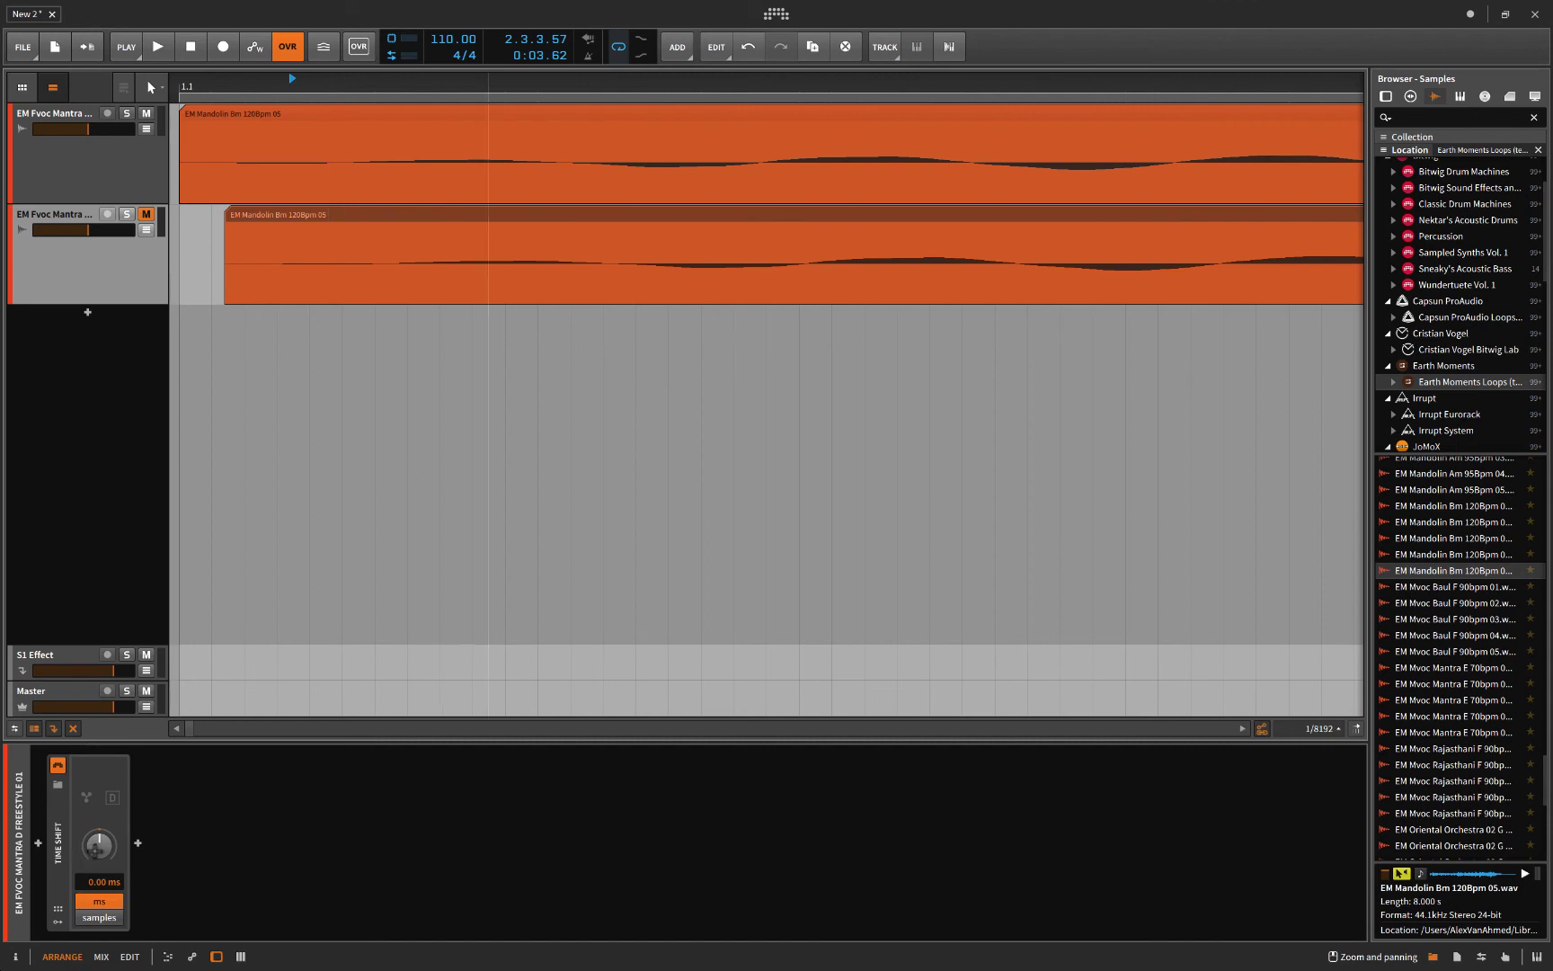
Step: Unmute track 2 and, while playing, set Time Shift to samples at -12
{"action": "left_click", "coordinate": [147, 213]}
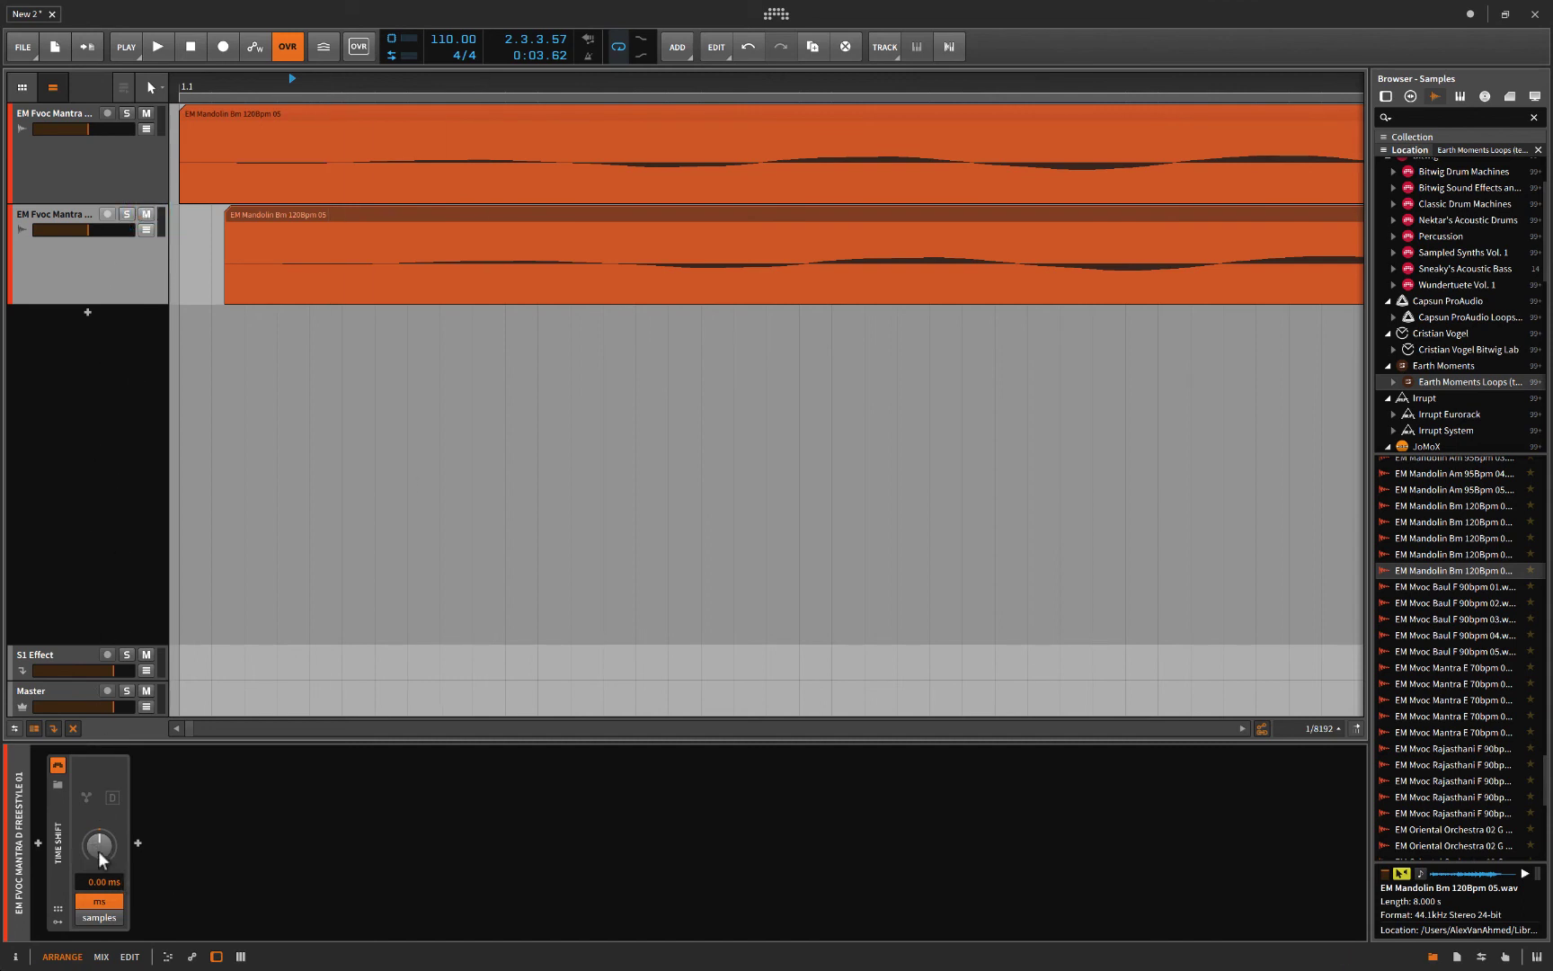
{"action": "key", "text": "space"}
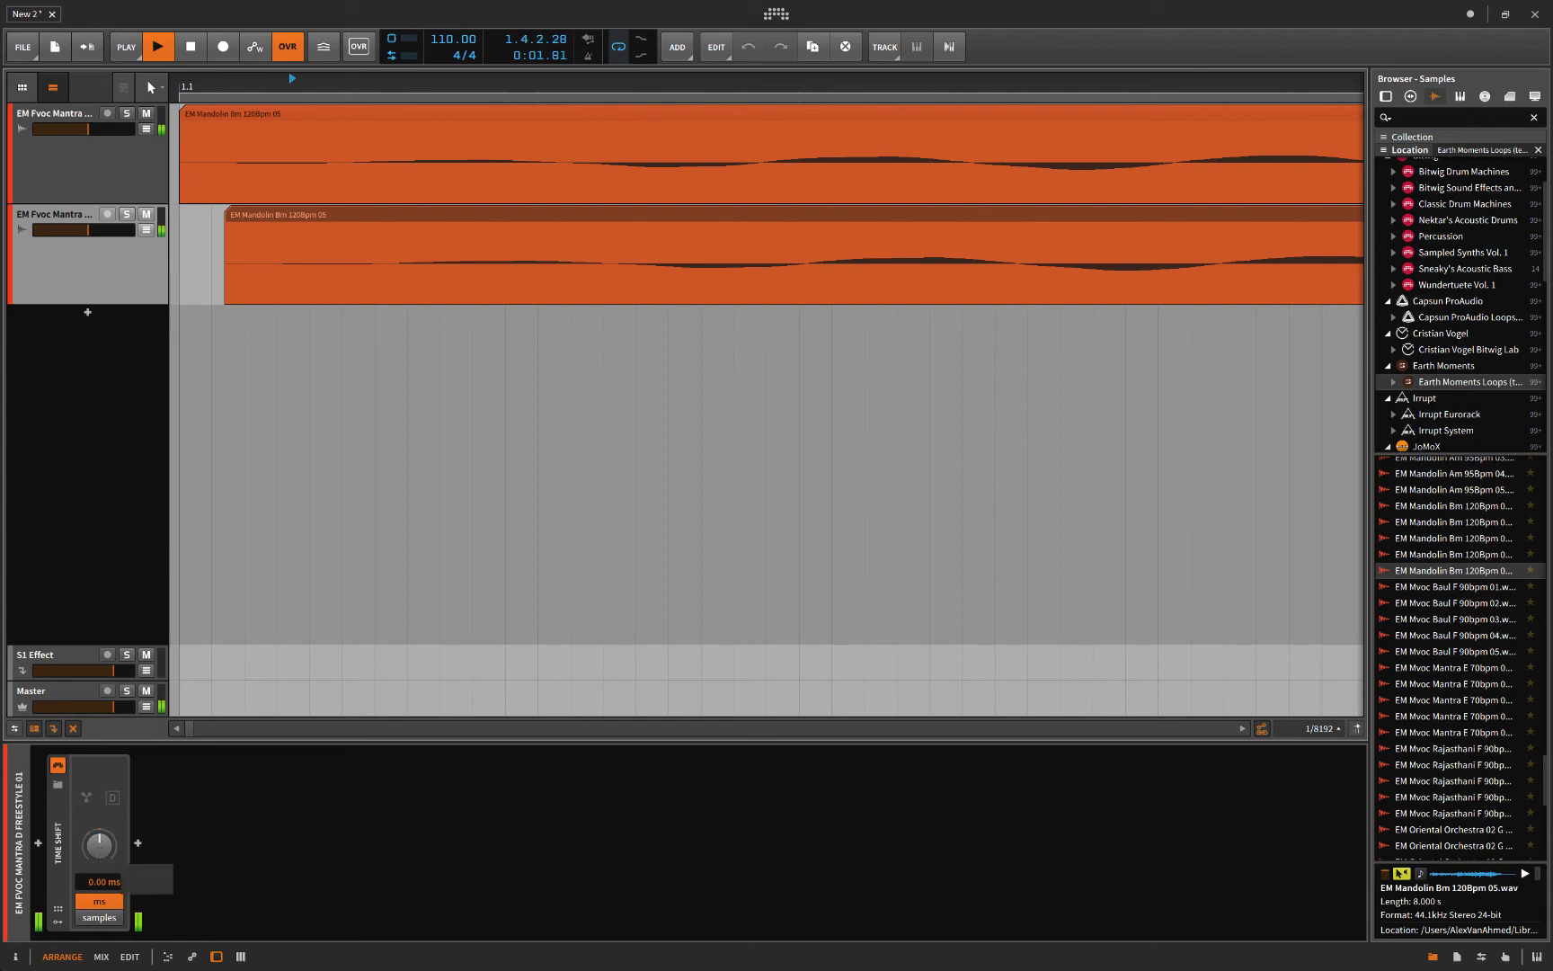
{"action": "left_click_drag", "start_coordinate": [97, 845], "coordinate": [97, 854]}
{"action": "left_click_drag", "start_coordinate": [97, 854], "coordinate": [97, 855]}
{"action": "left_click", "coordinate": [99, 917]}
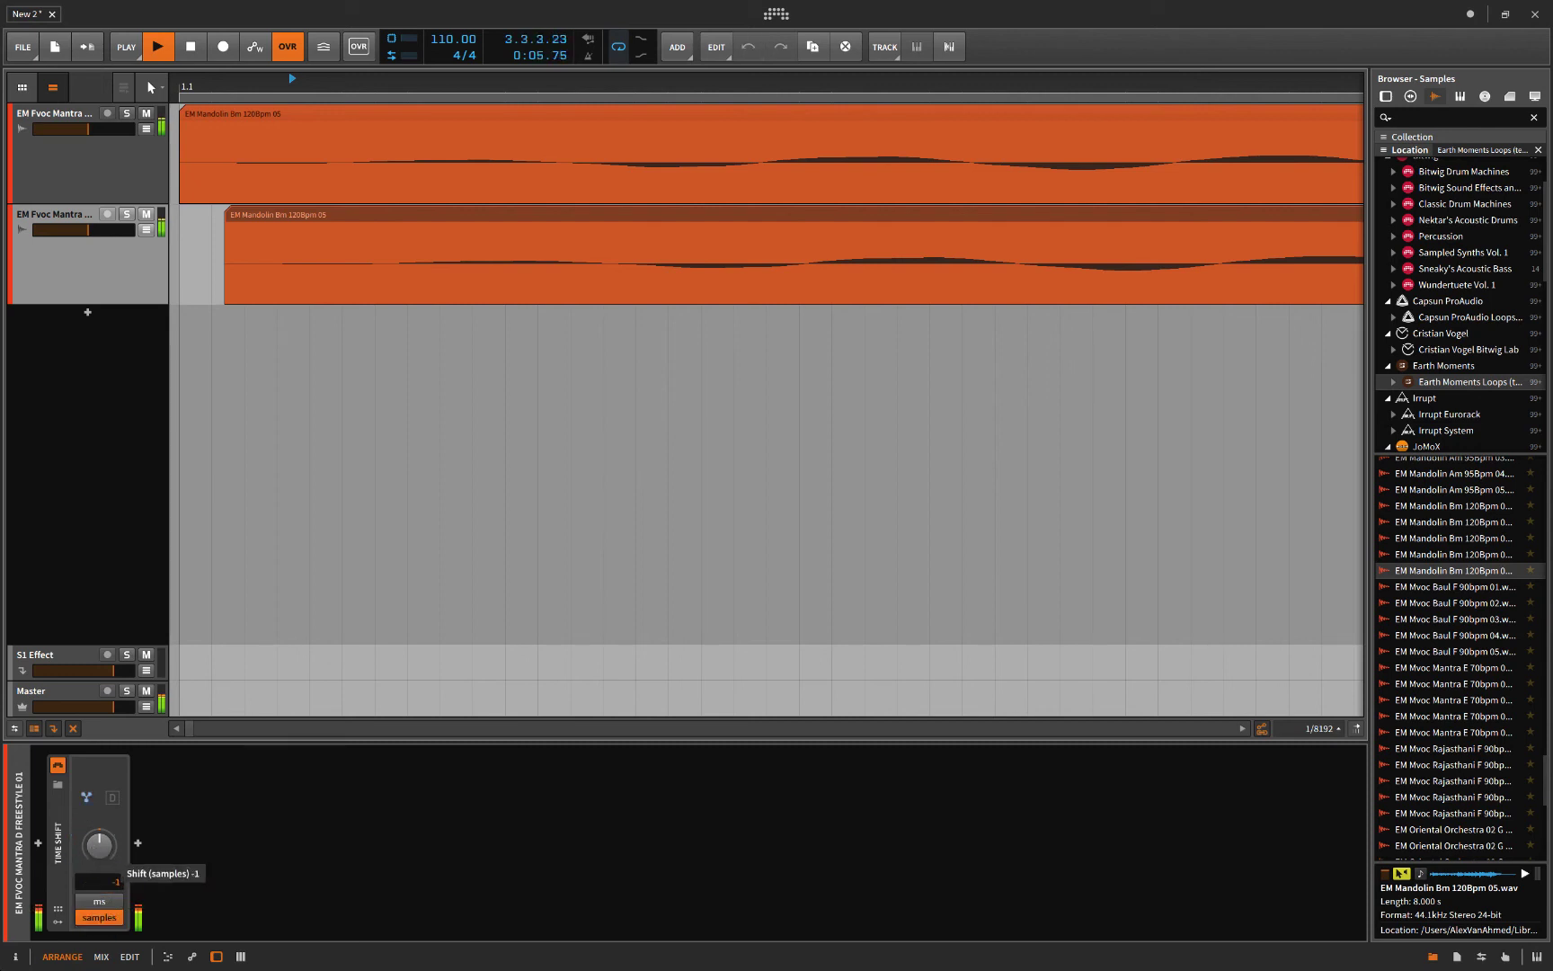
{"action": "left_click_drag", "start_coordinate": [99, 845], "coordinate": [99, 847]}
{"action": "left_click_drag", "start_coordinate": [99, 845], "coordinate": [96, 852]}
{"action": "key", "text": "space"}
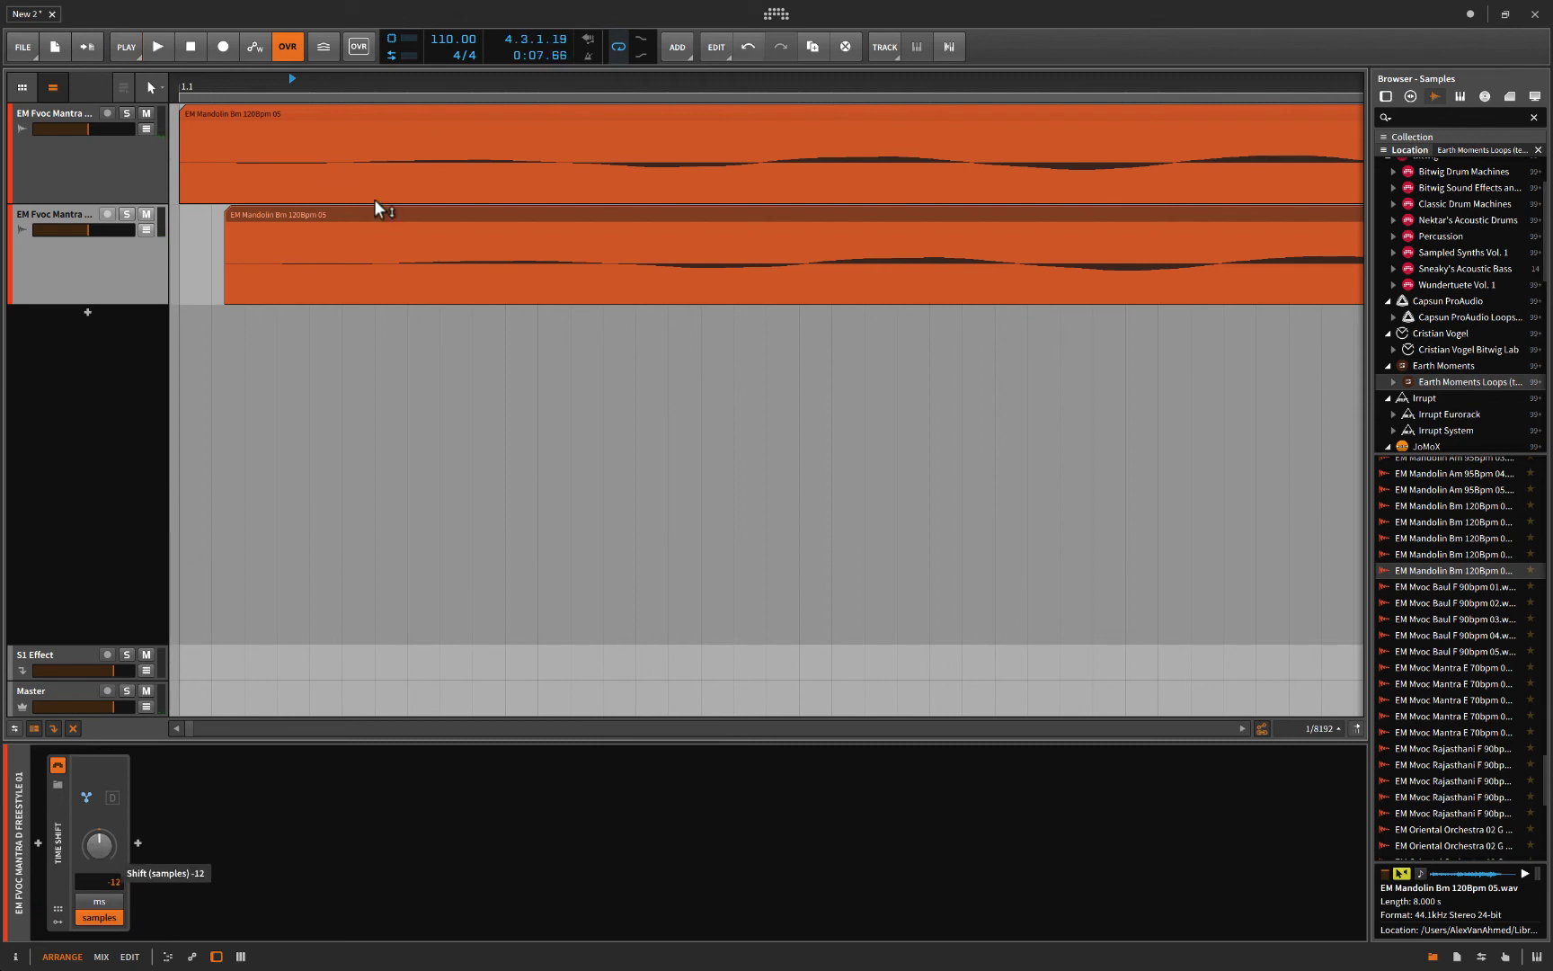
Step: Move the second clip back to bar 1 and zoom out to show bars 1–8
{"action": "scroll", "coordinate": [426, 347], "scroll_direction": "right", "scroll_amount": 3}
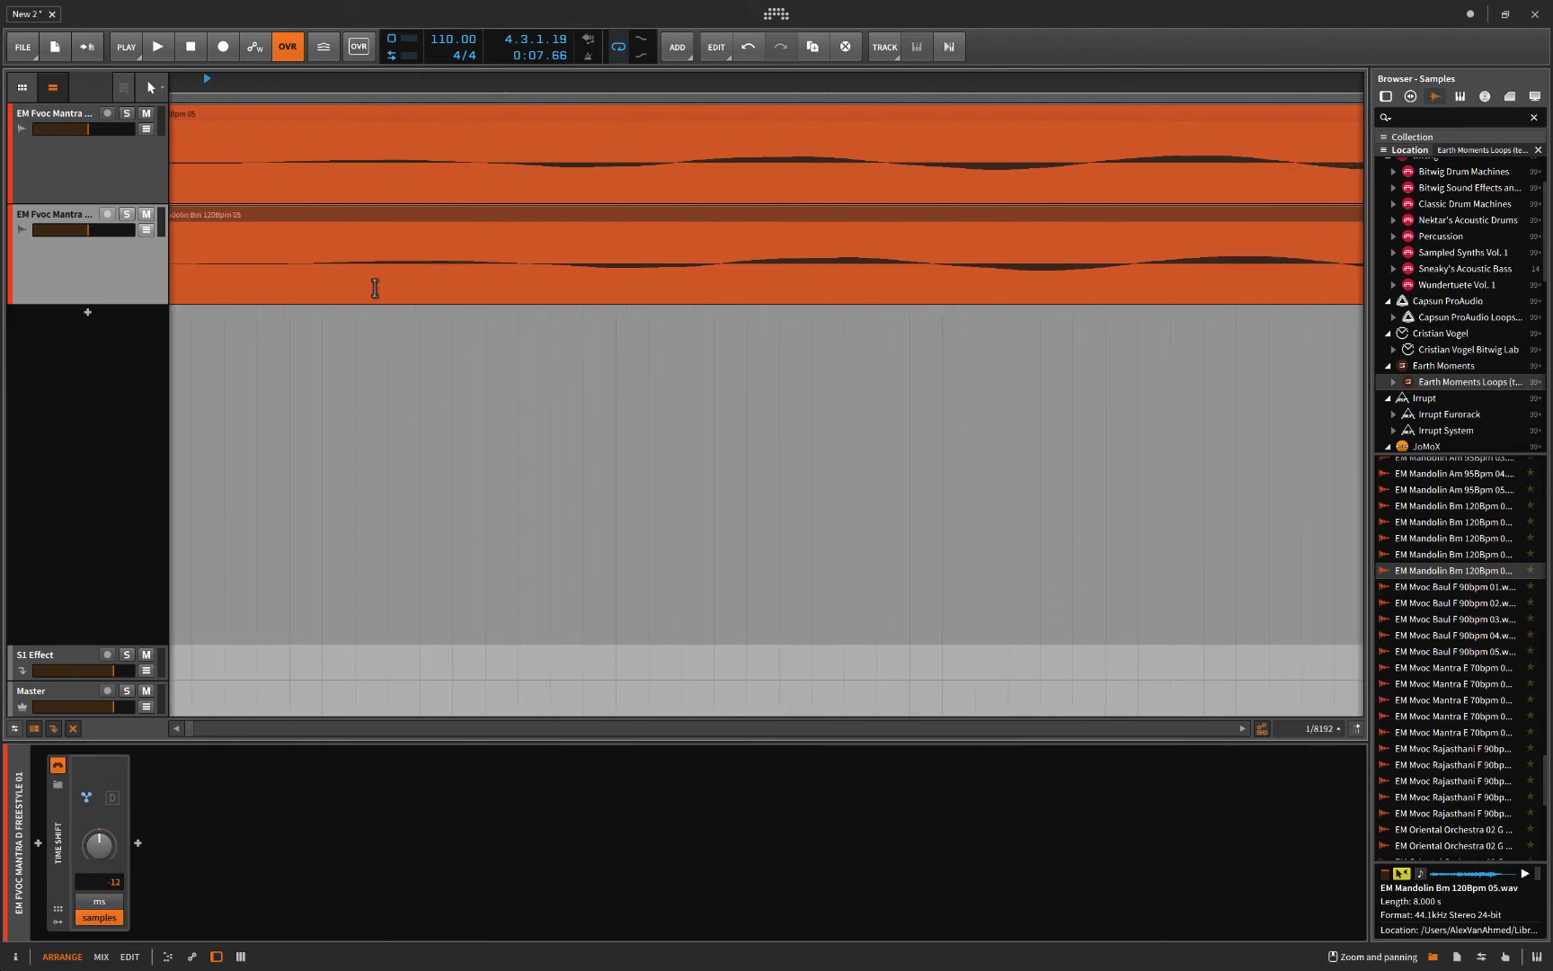
{"action": "scroll", "coordinate": [375, 288], "scroll_direction": "left", "scroll_amount": 3}
{"action": "scroll", "coordinate": [375, 287], "scroll_direction": "up", "scroll_amount": 2}
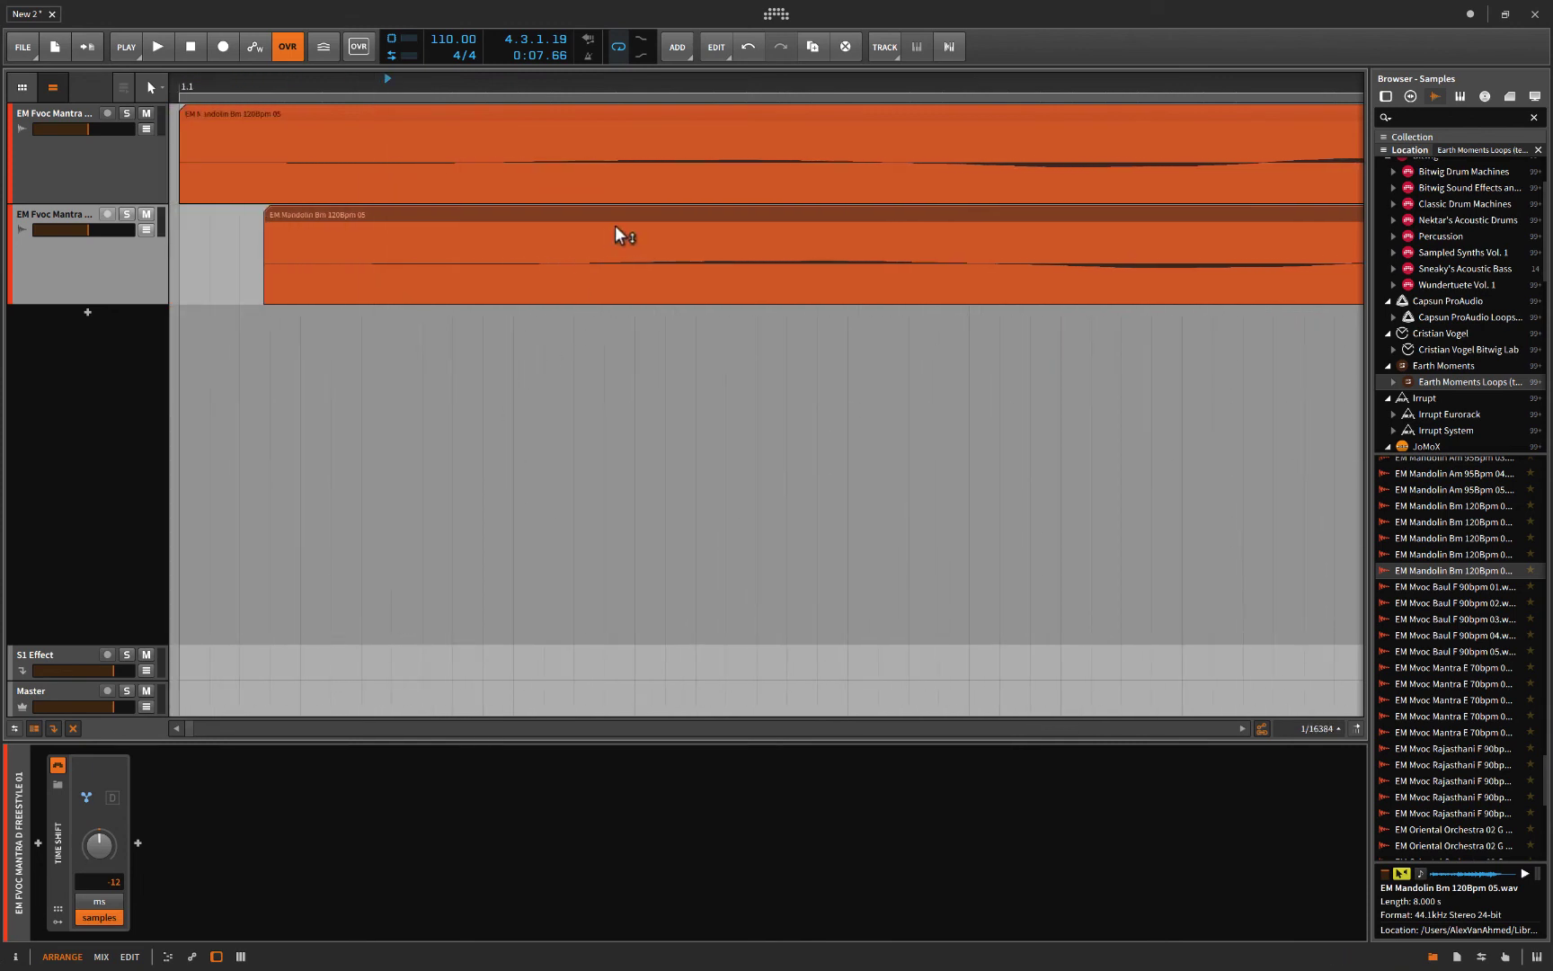
{"action": "left_click_drag", "start_coordinate": [624, 215], "coordinate": [538, 218]}
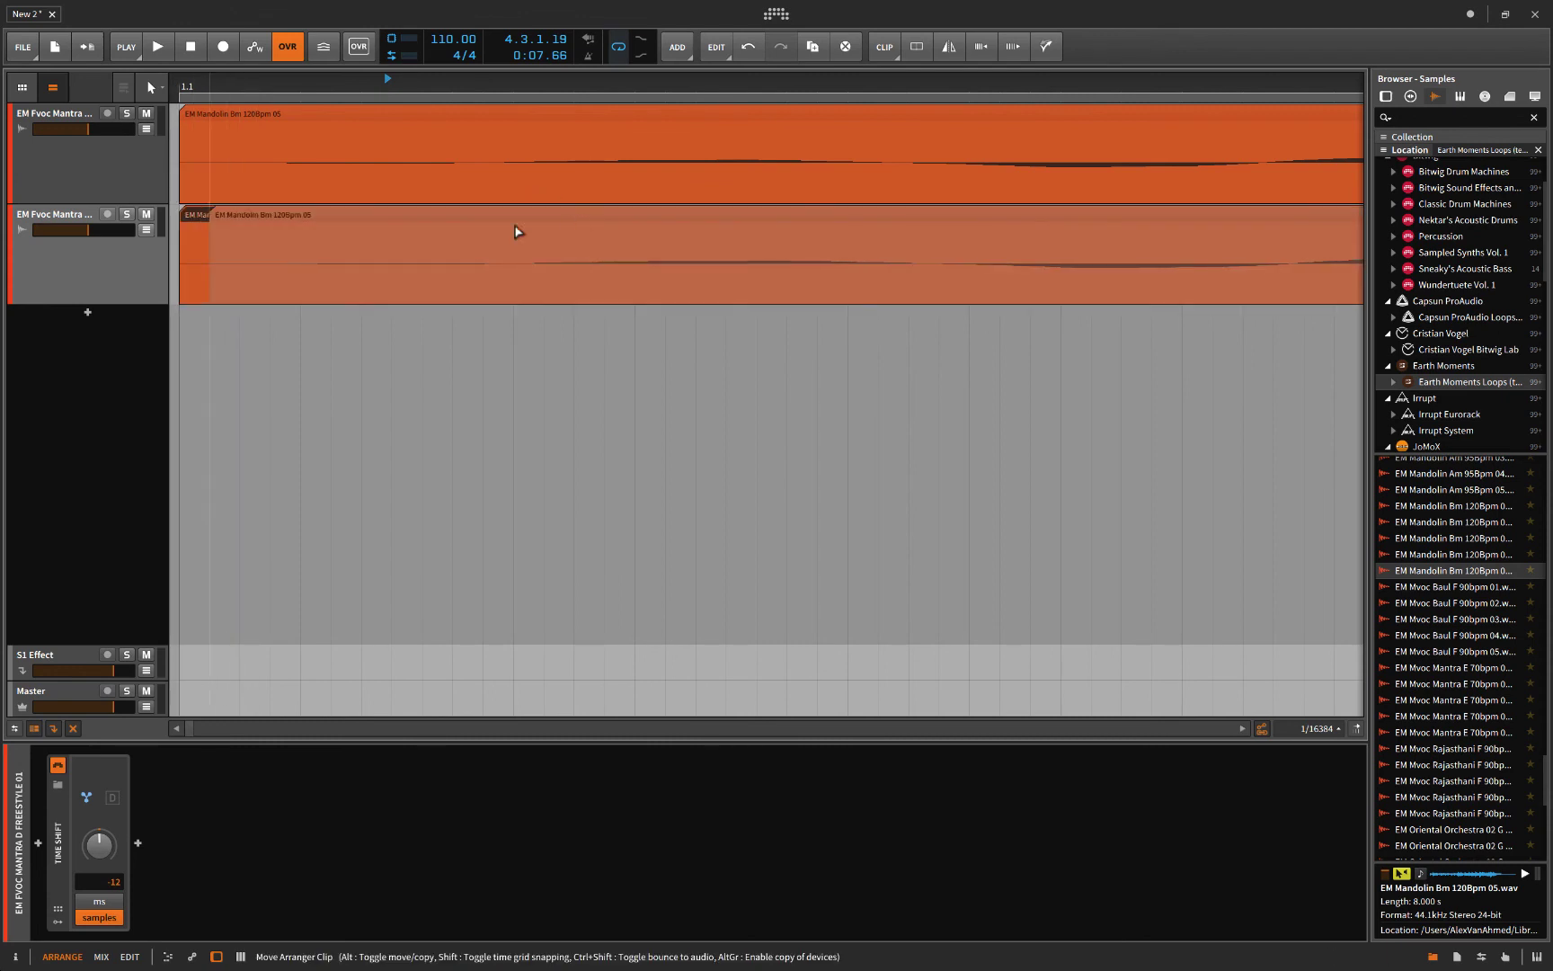
{"action": "left_click_drag", "start_coordinate": [181, 216], "coordinate": [209, 215]}
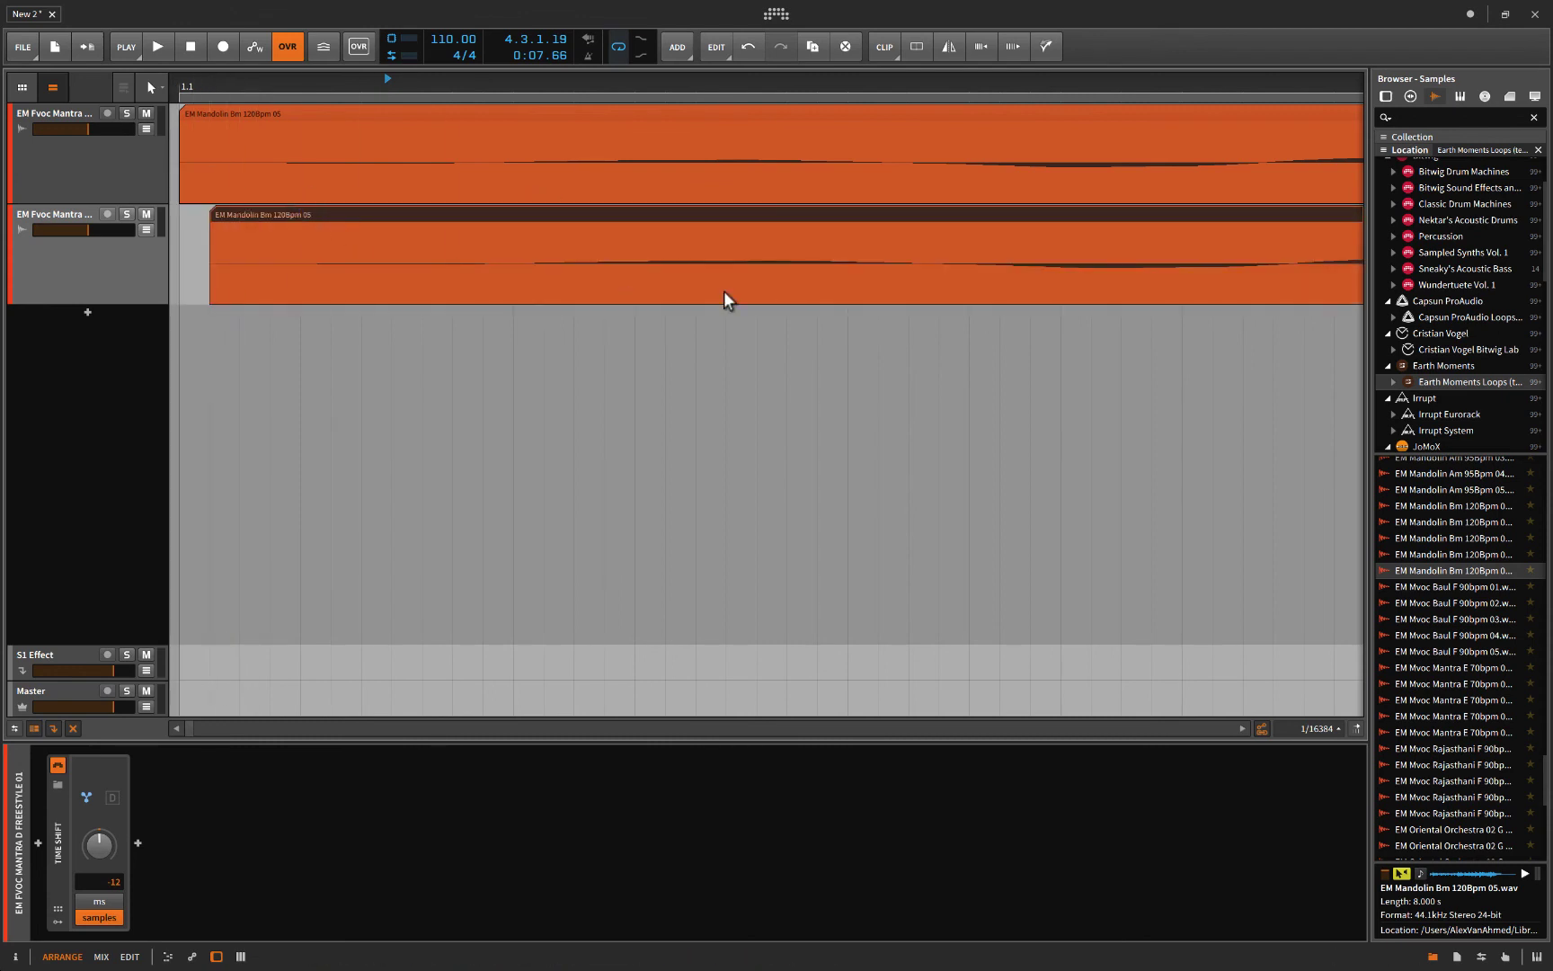
{"action": "key", "text": "ctrl+z"}
{"action": "scroll", "coordinate": [770, 278], "scroll_direction": "down", "scroll_amount": 10}
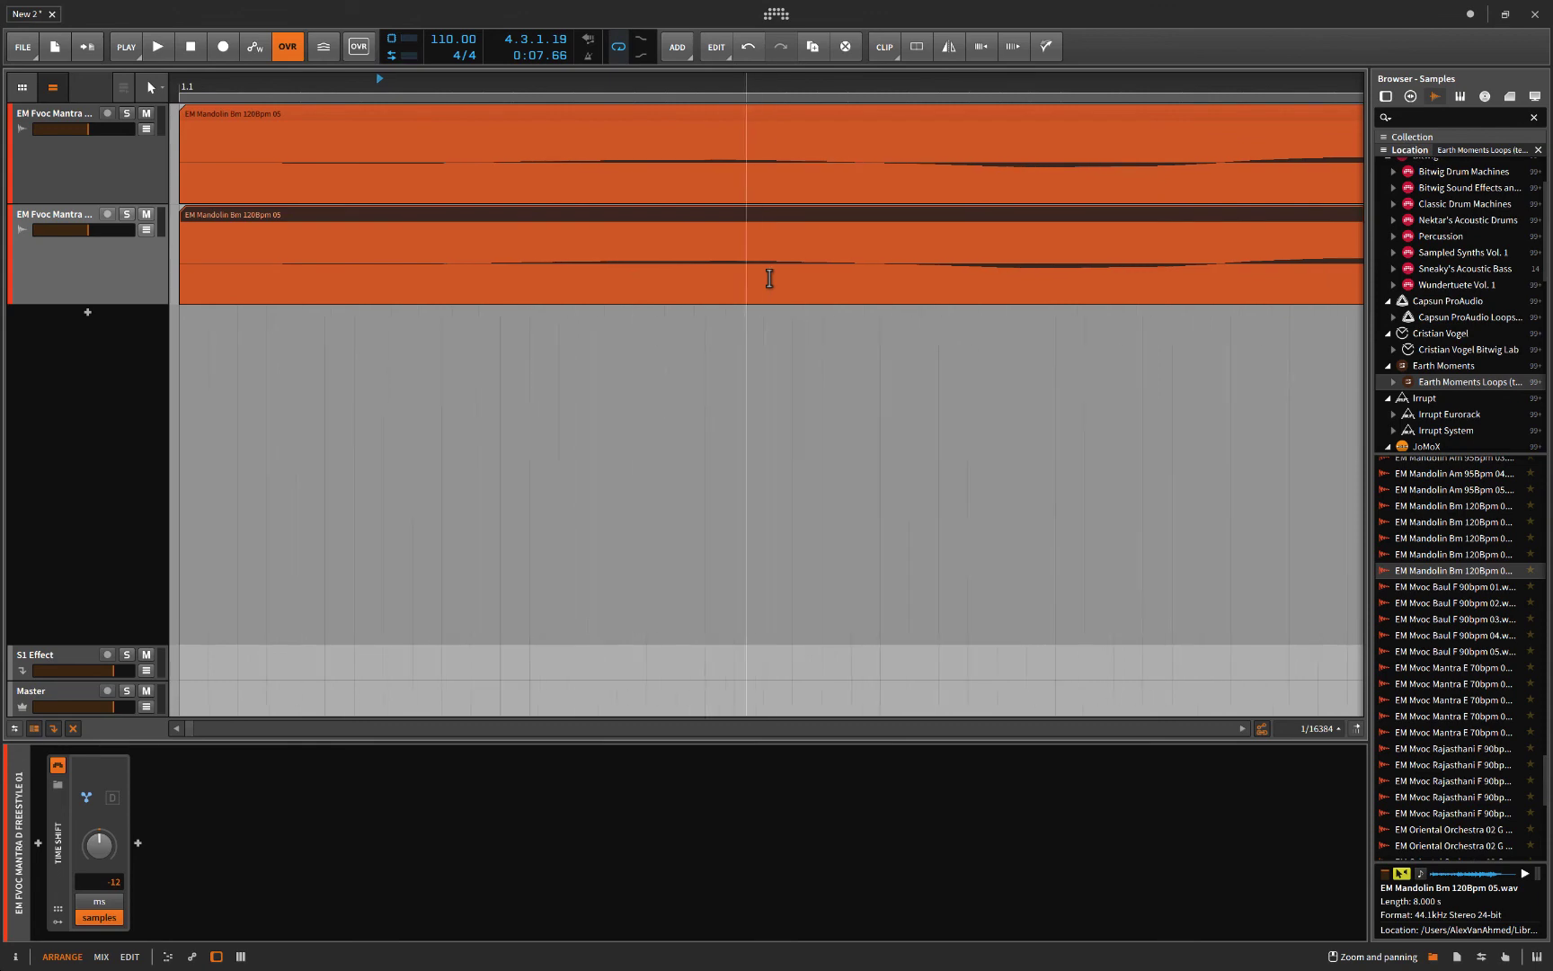
{"action": "scroll", "coordinate": [769, 279], "scroll_direction": "down", "scroll_amount": 10}
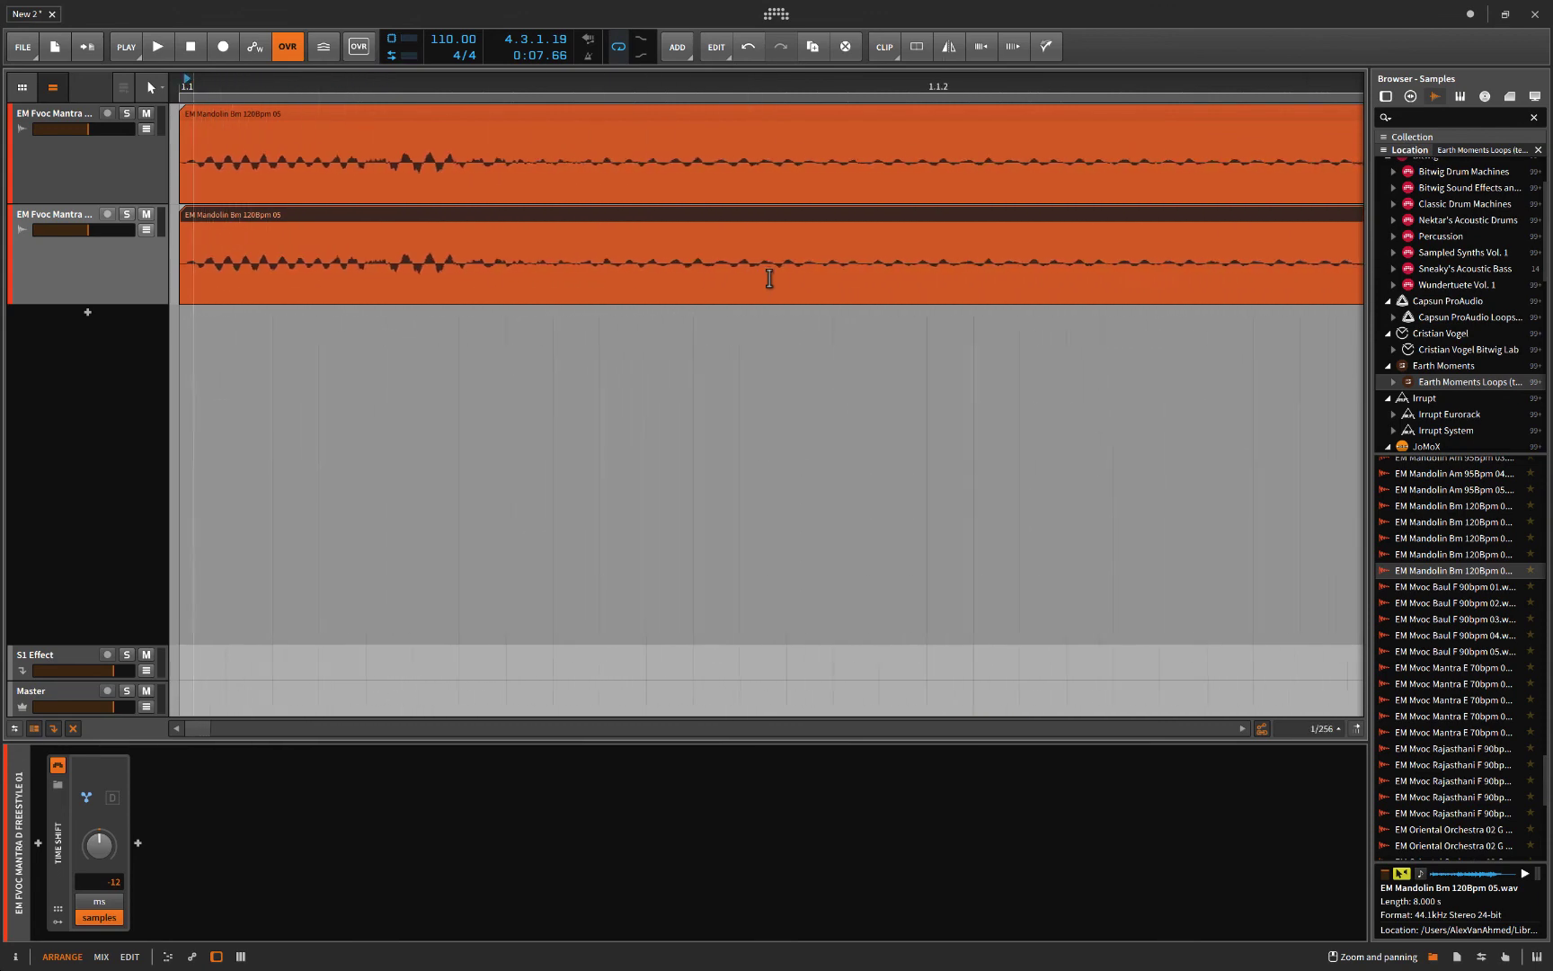
{"action": "scroll", "coordinate": [739, 341], "scroll_direction": "down", "scroll_amount": 3}
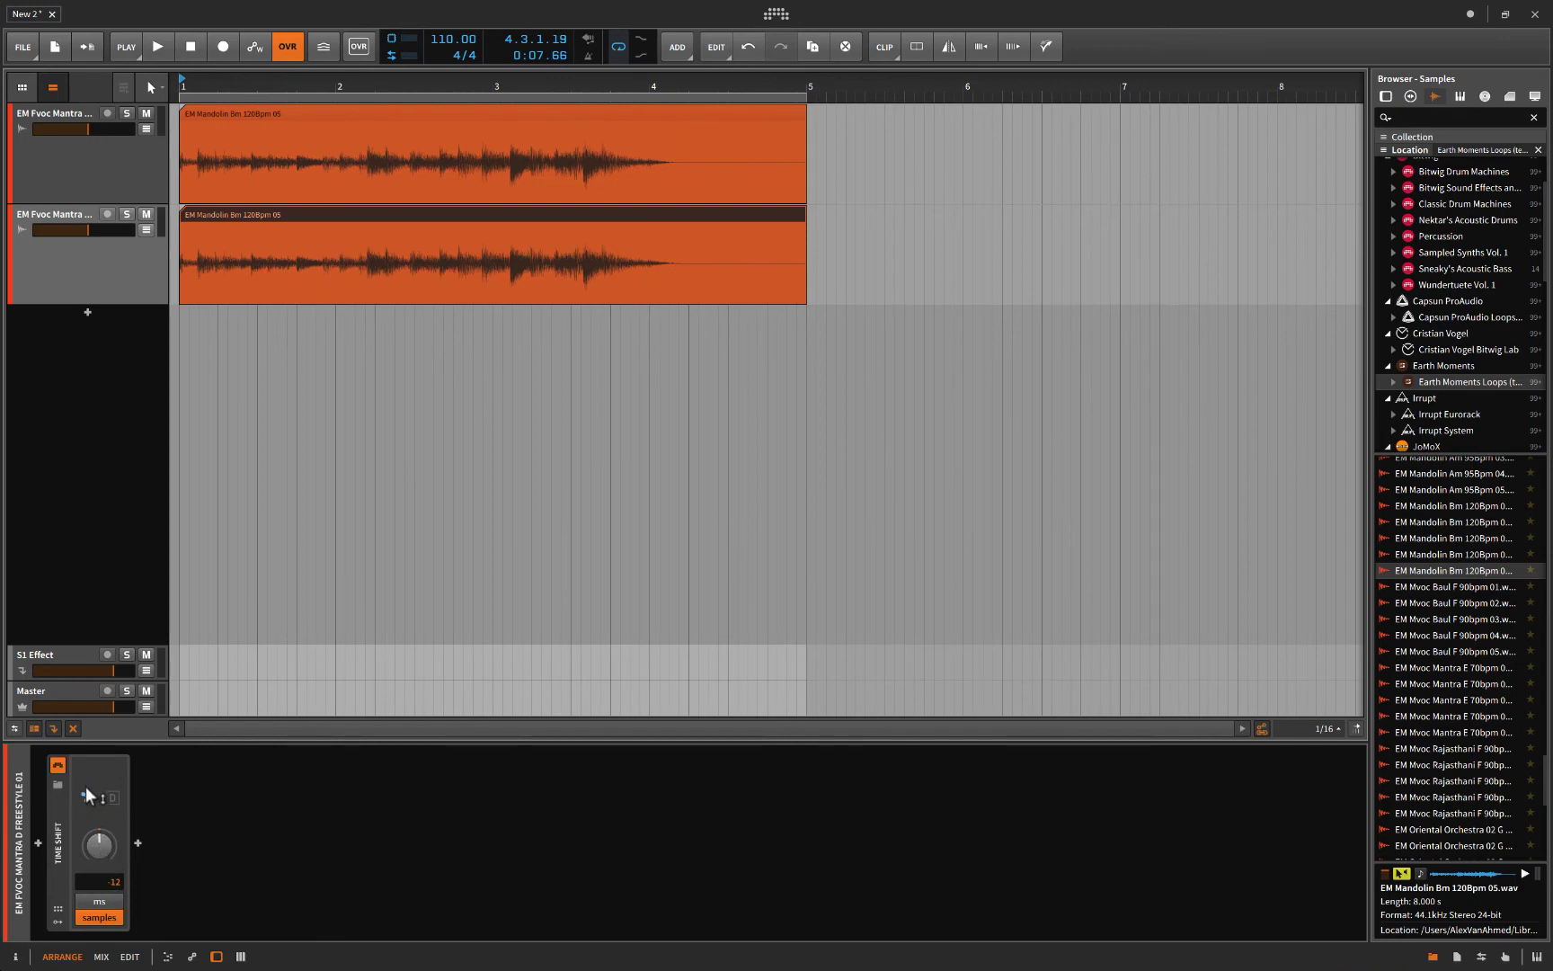
Step: Reset Time Shift to 0 and check Plug-in Delay Compensation in the PLAY menu
{"action": "left_click", "coordinate": [87, 802]}
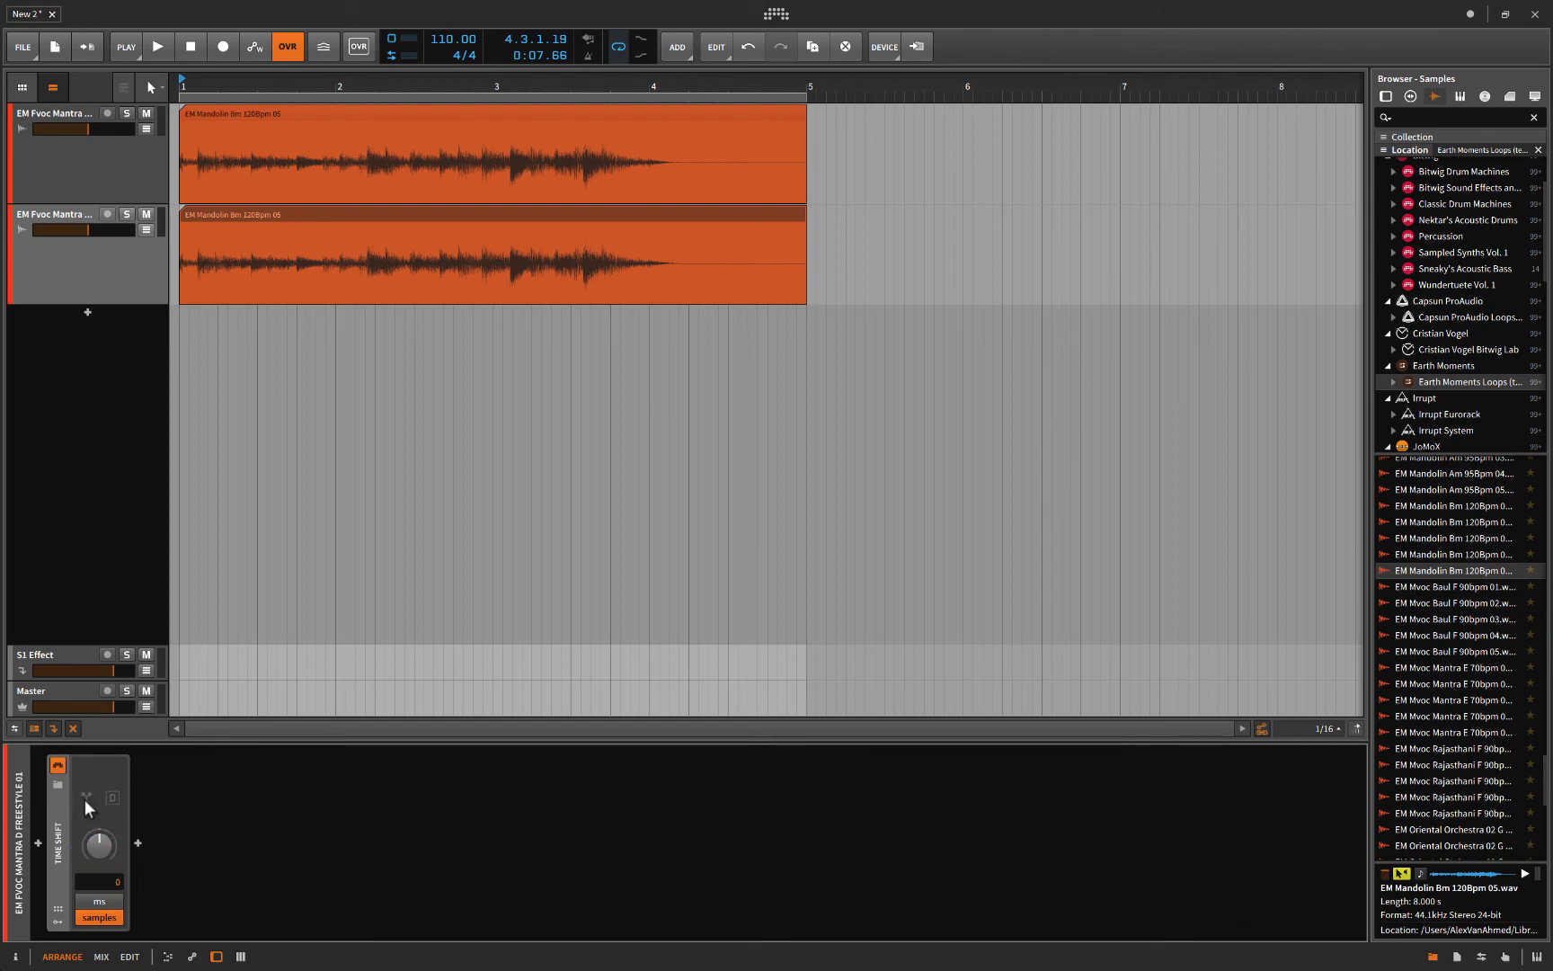
{"action": "mouse_move", "coordinate": [85, 797]}
{"action": "left_click", "coordinate": [28, 52]}
{"action": "left_click", "coordinate": [125, 50]}
{"action": "left_click", "coordinate": [125, 50]}
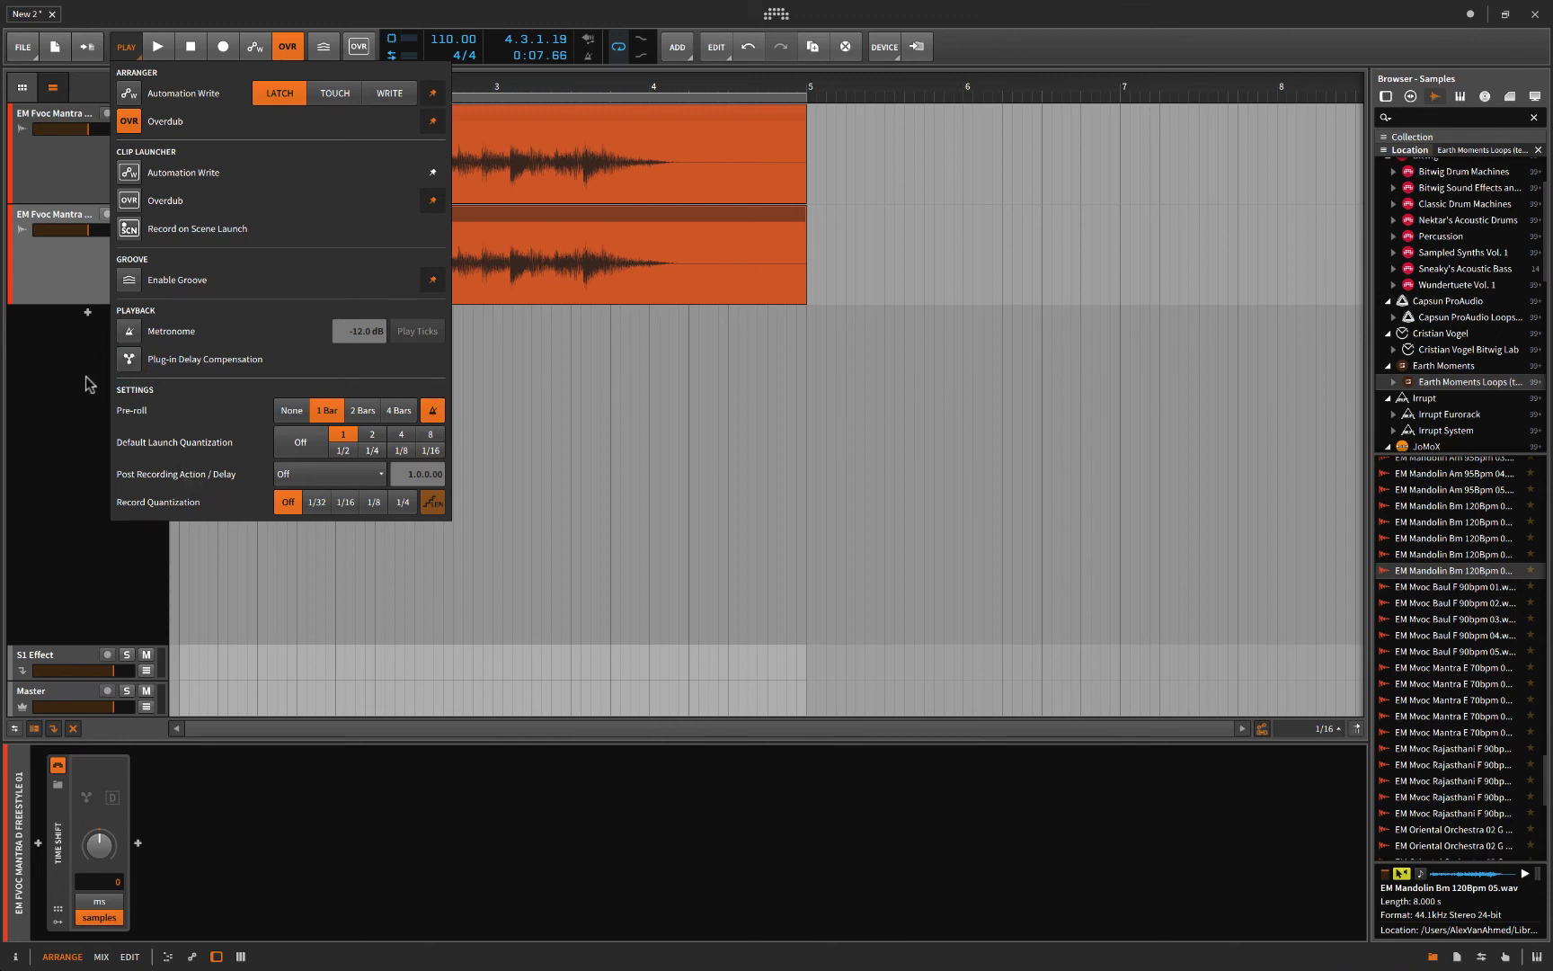
Step: Add a Beat LFO to Time Shift's modulators, delete it, then reopen the PLAY settings
{"action": "left_click", "coordinate": [63, 870]}
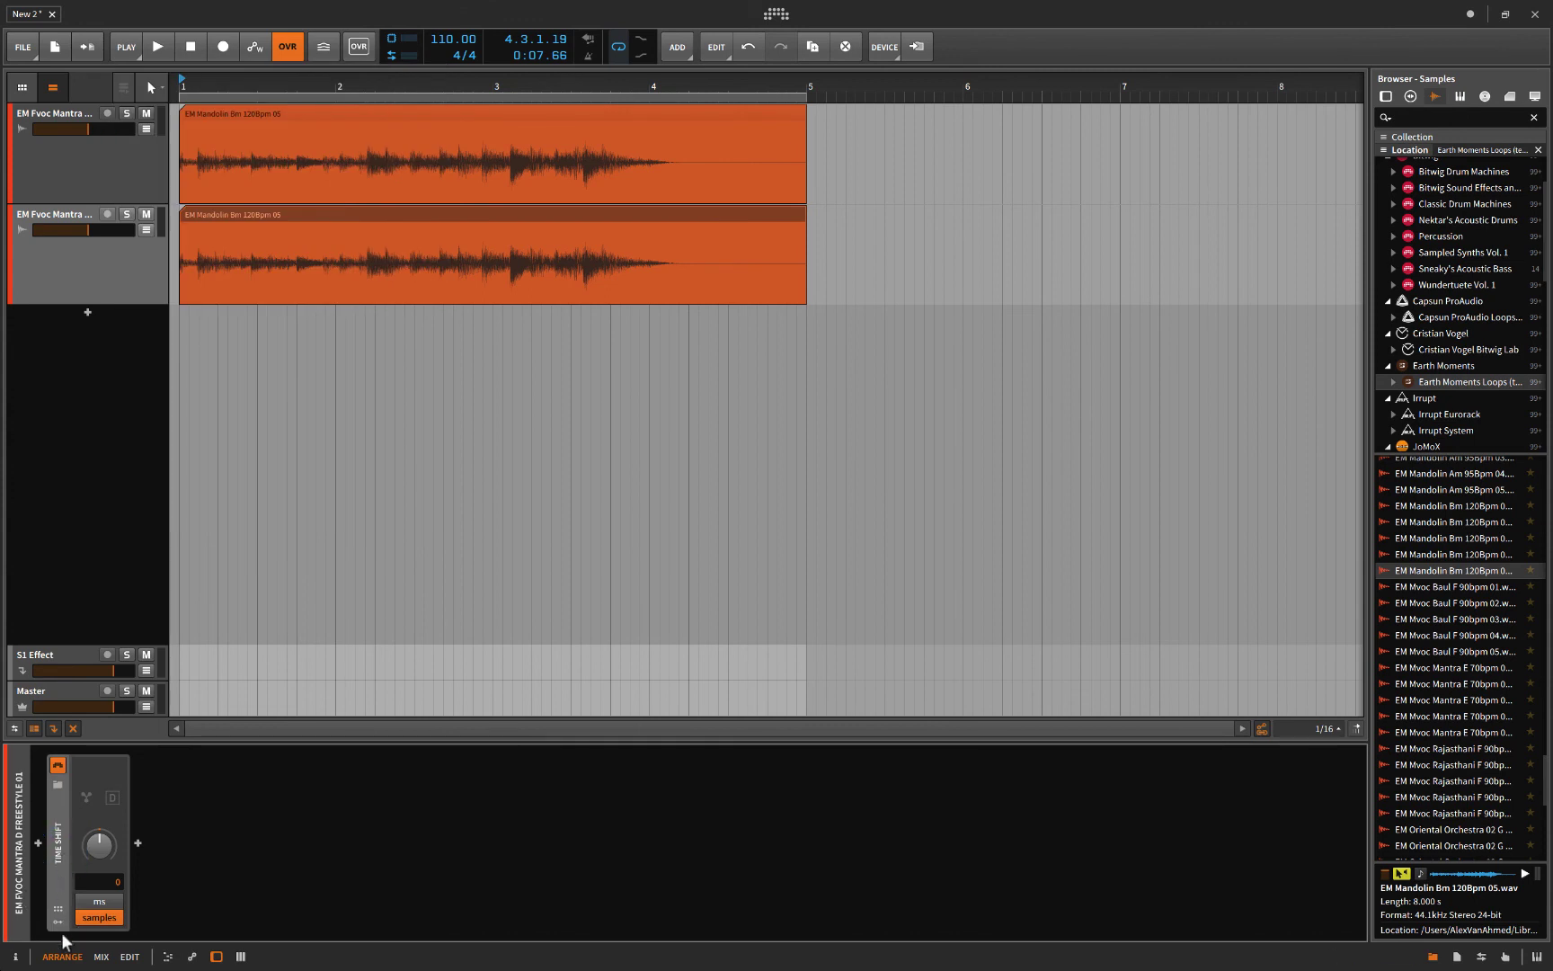
{"action": "left_click", "coordinate": [86, 794]}
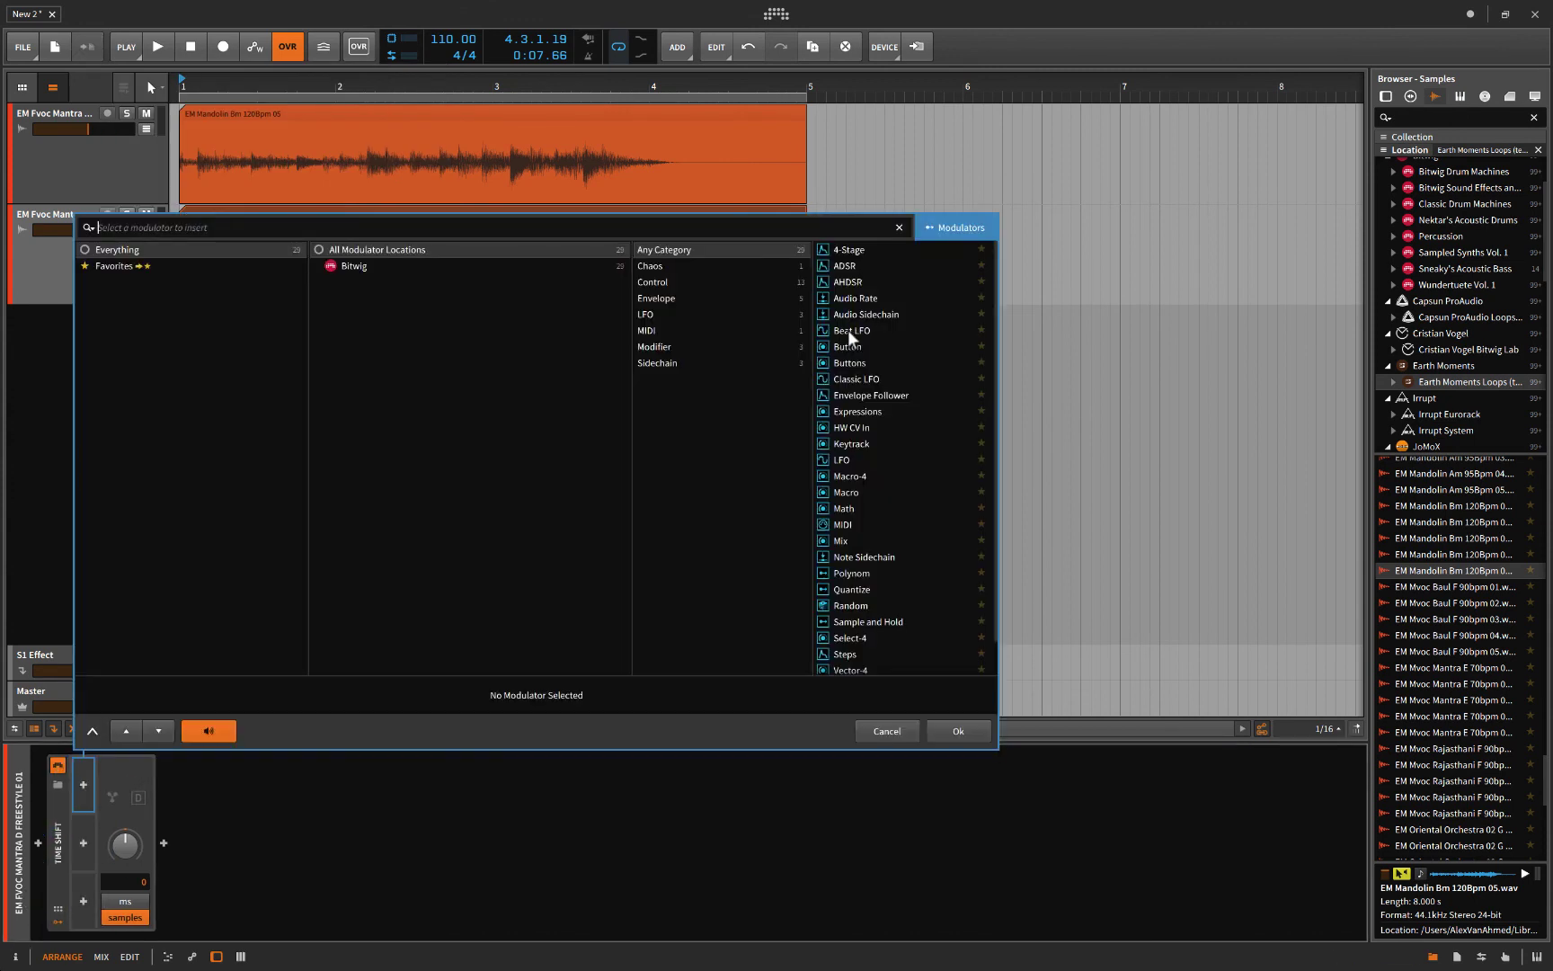
{"action": "left_click", "coordinate": [848, 330]}
{"action": "left_click", "coordinate": [946, 729]}
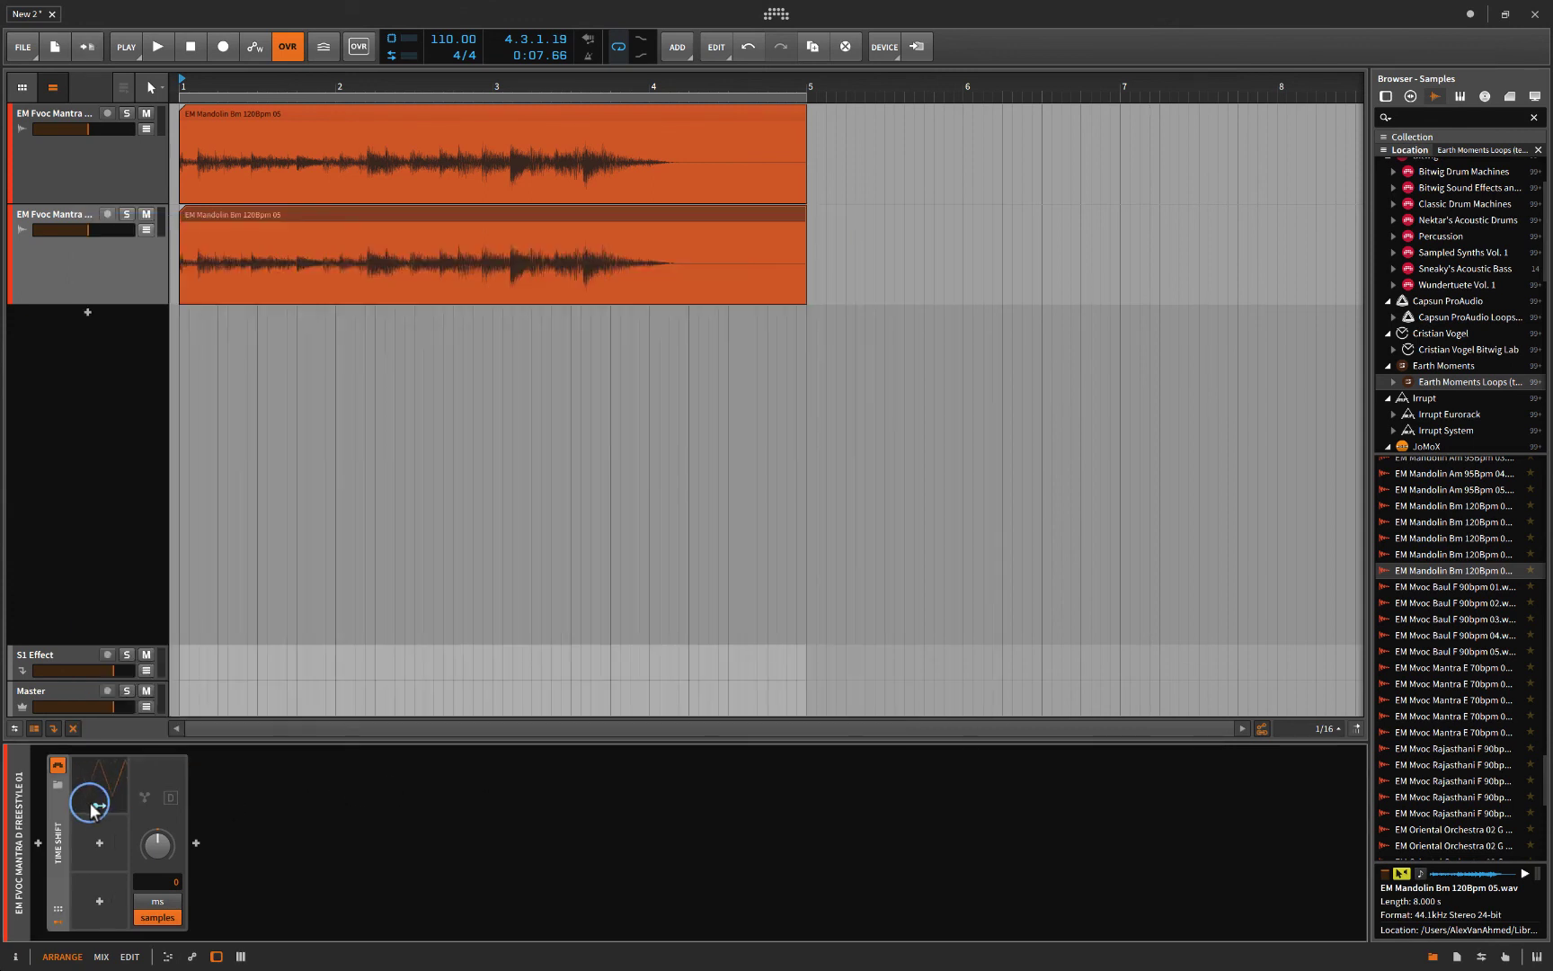
{"action": "left_click", "coordinate": [107, 817]}
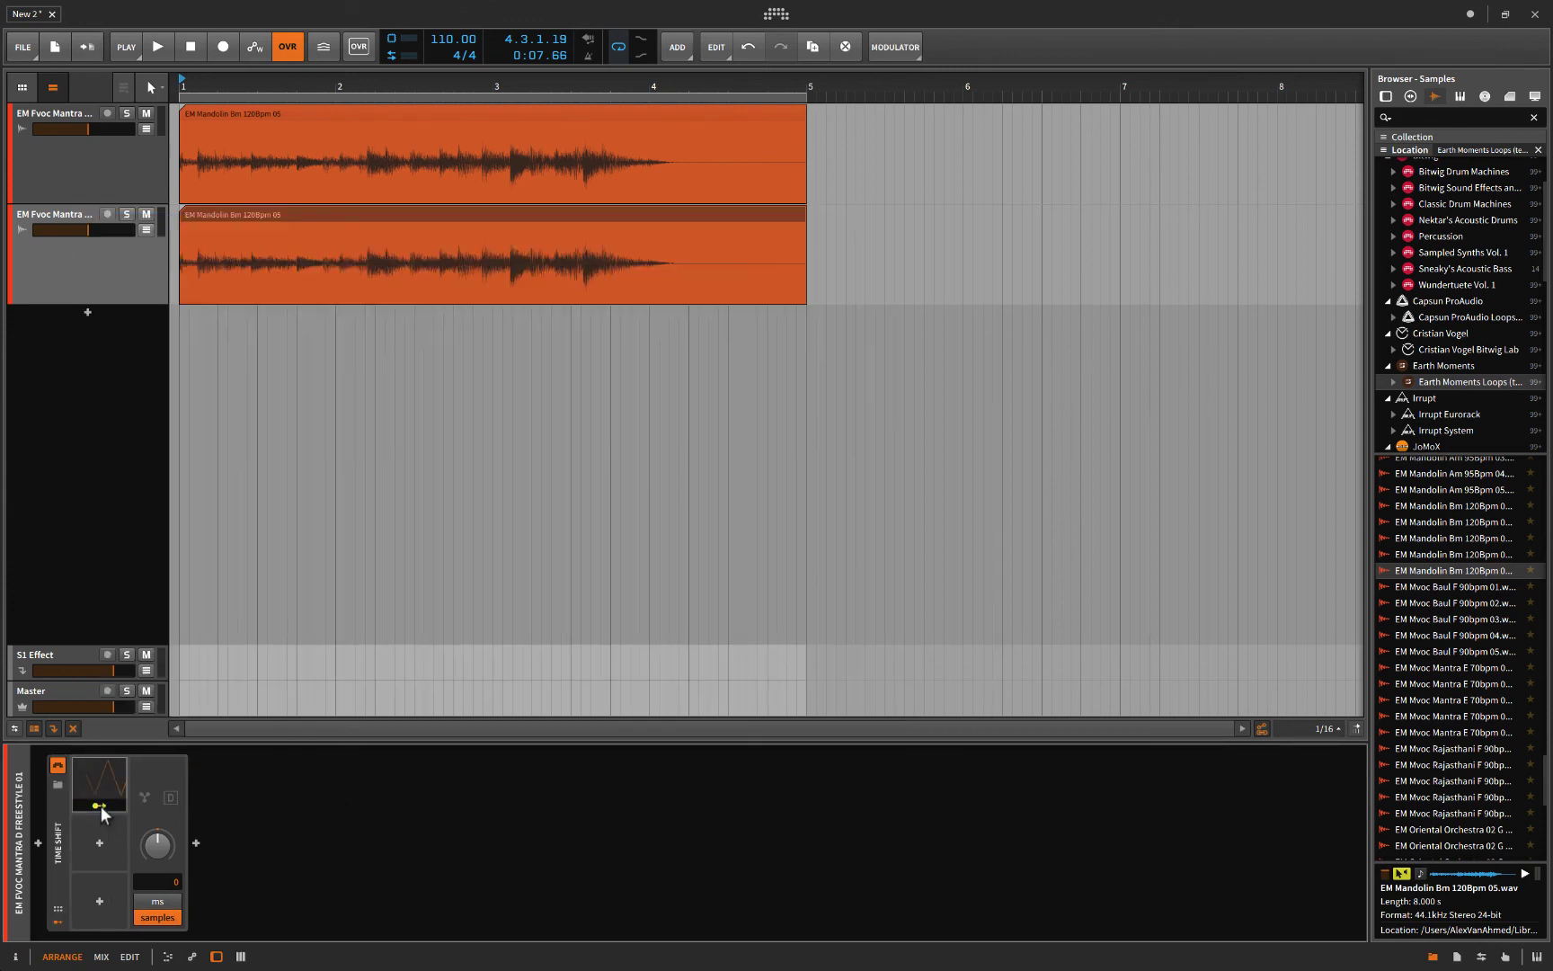
{"action": "key", "text": "Delete"}
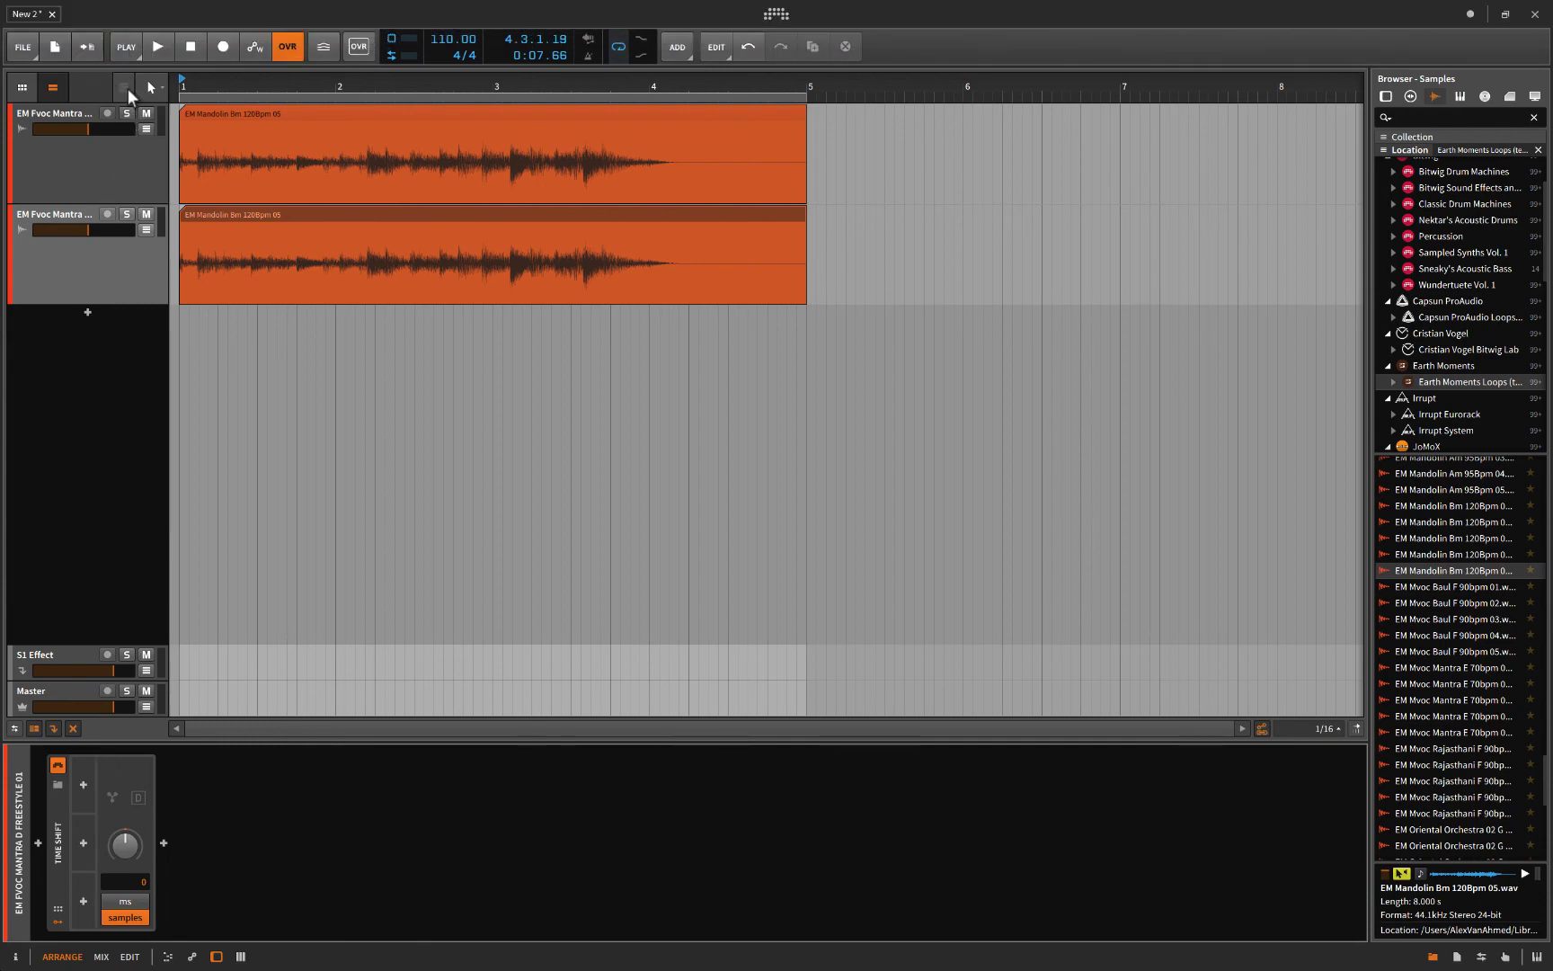
{"action": "left_click", "coordinate": [126, 47]}
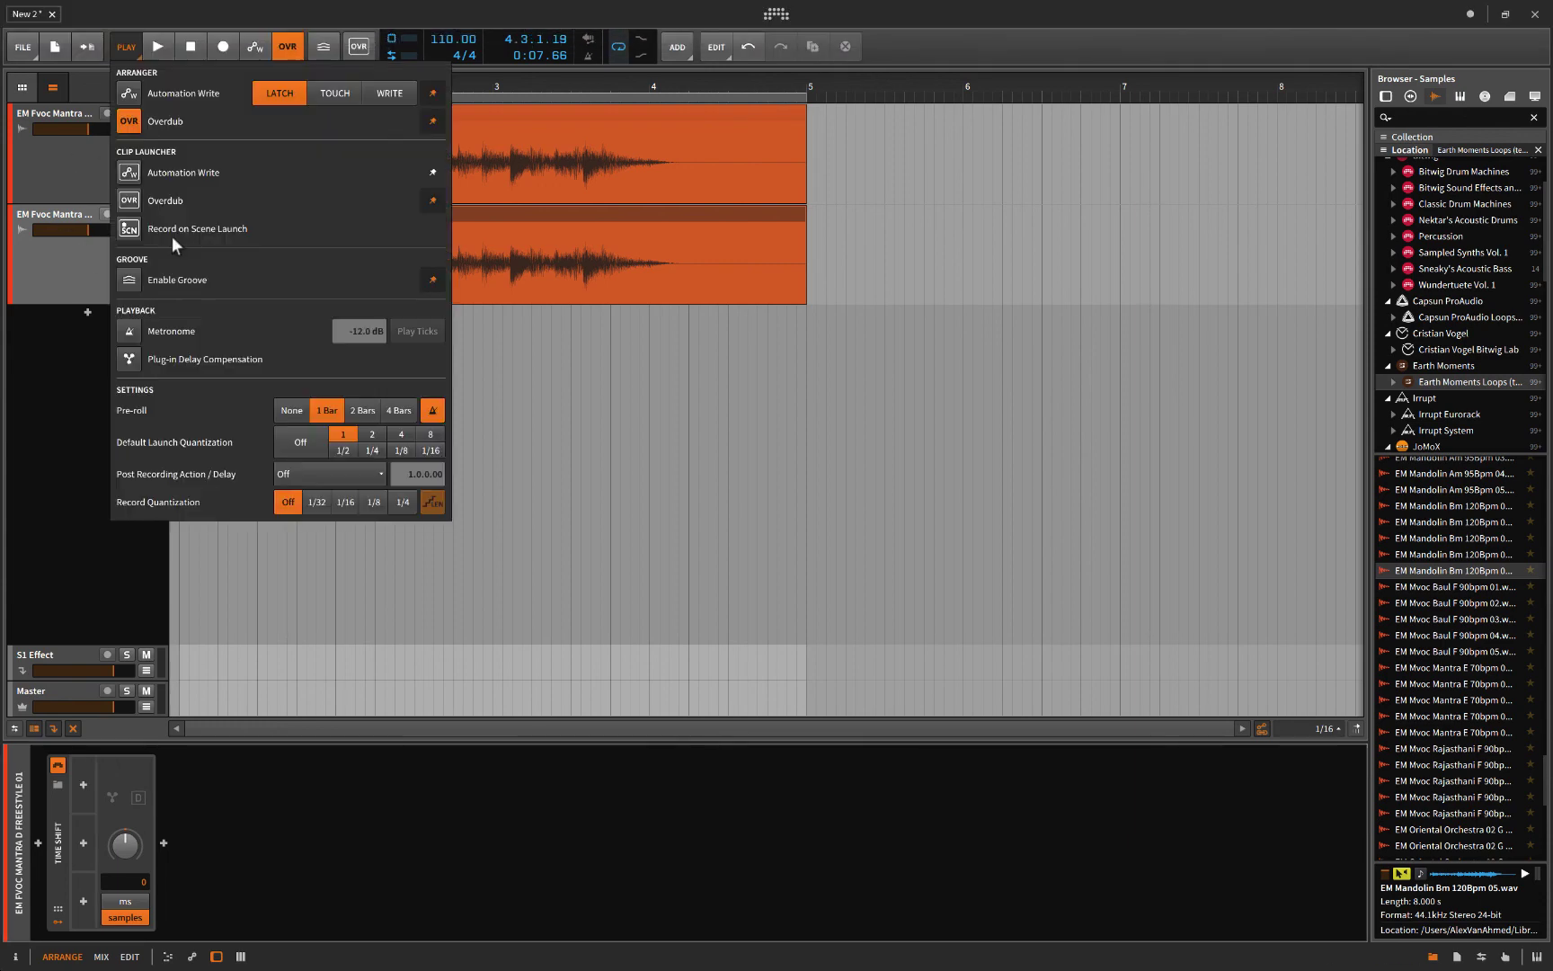
Step: Close the playback settings and delete the Time Shift device from the mantra track
{"action": "left_click", "coordinate": [49, 430]}
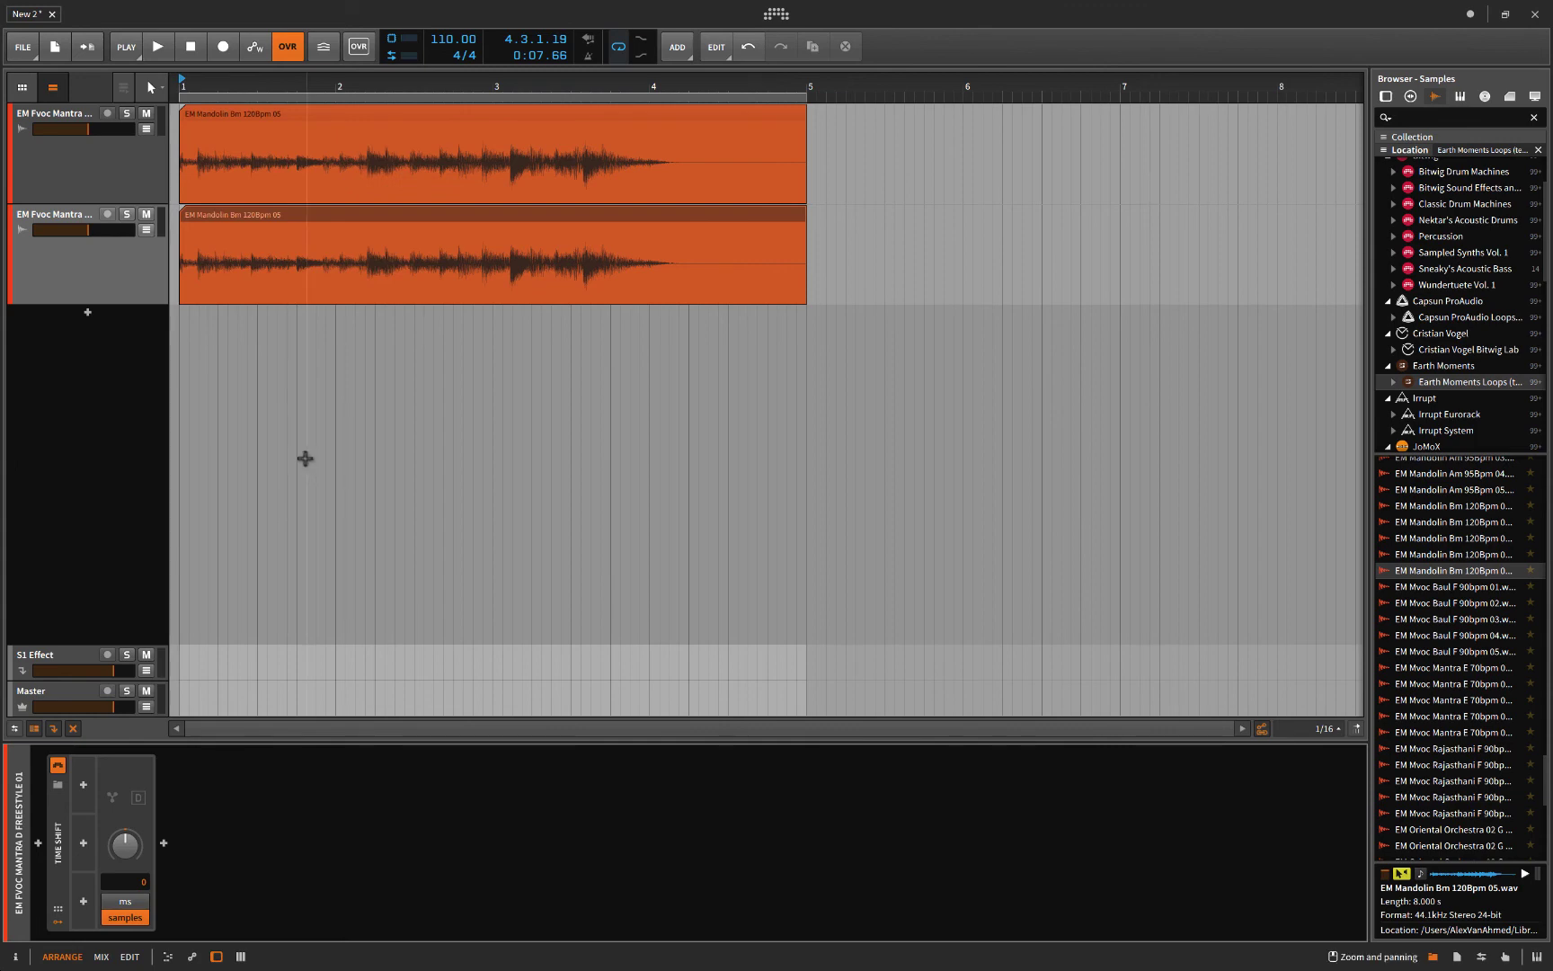
{"action": "left_click", "coordinate": [59, 852]}
{"action": "key", "text": "Delete"}
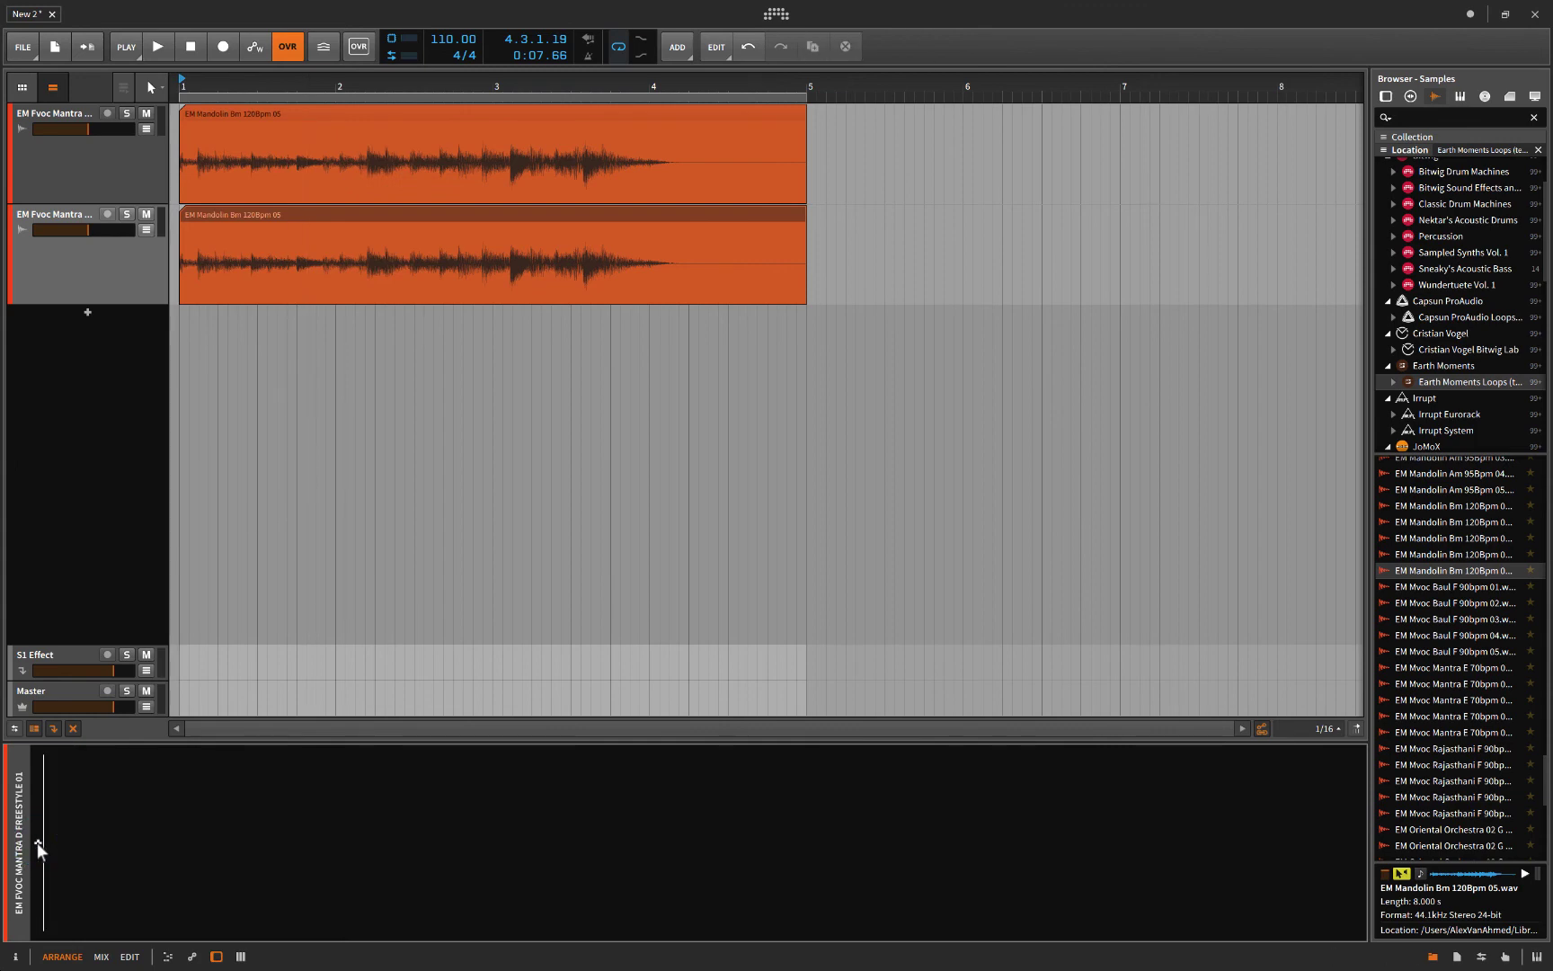
Step: Insert Bitwig's Comb filter into the mantra track's chain from the device browser
{"action": "key", "text": "b"}
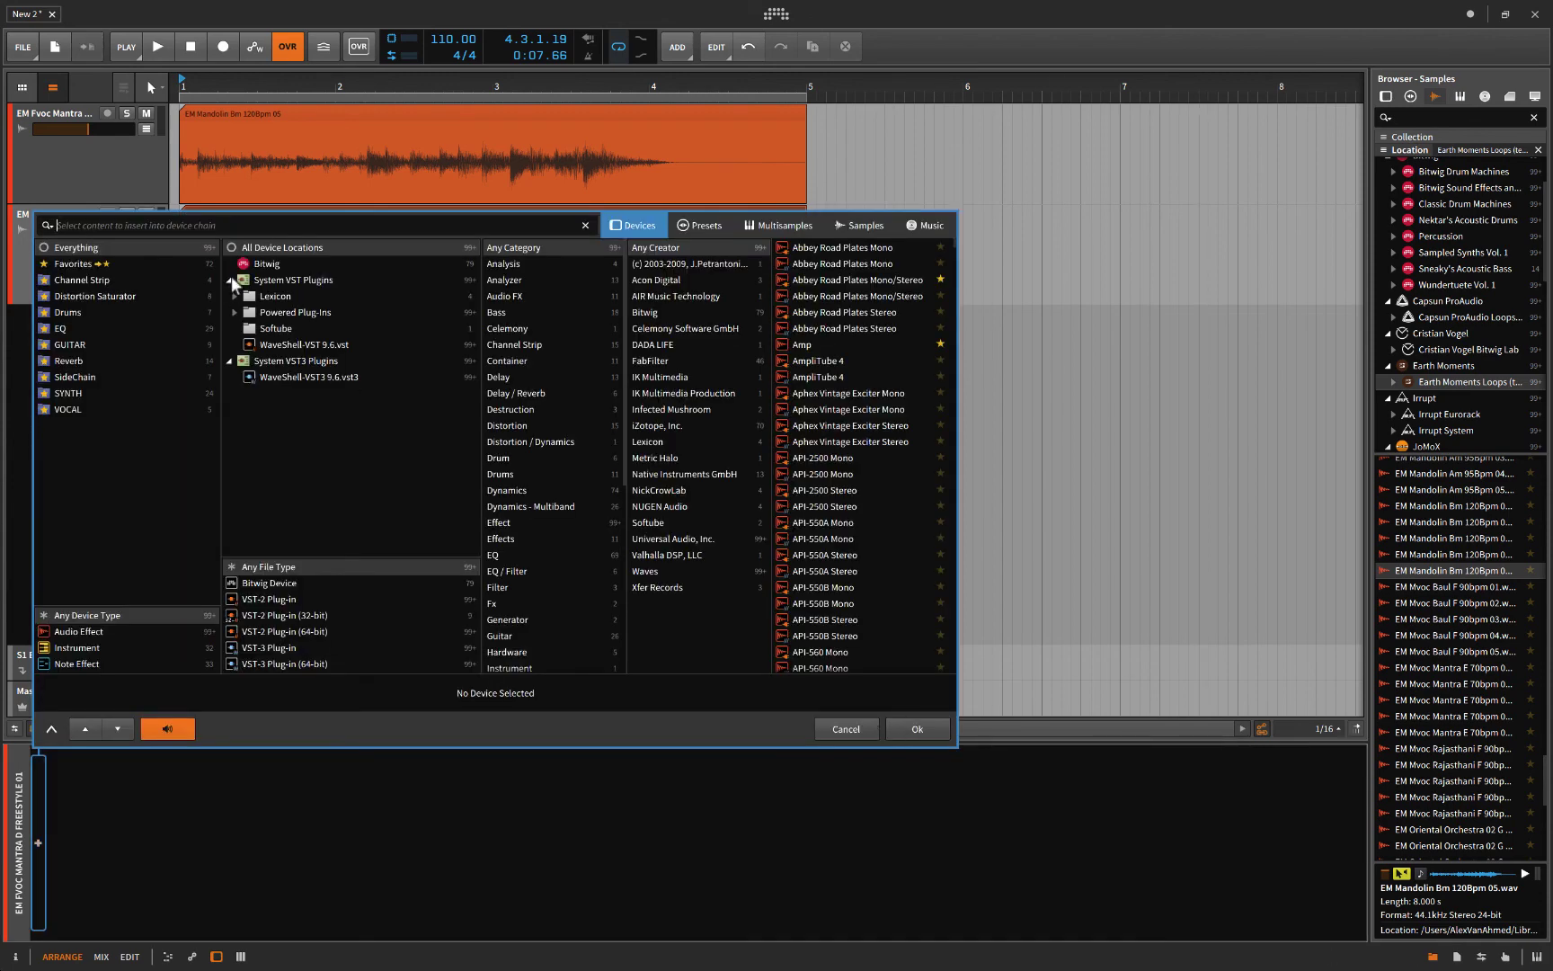
{"action": "left_click", "coordinate": [259, 259]}
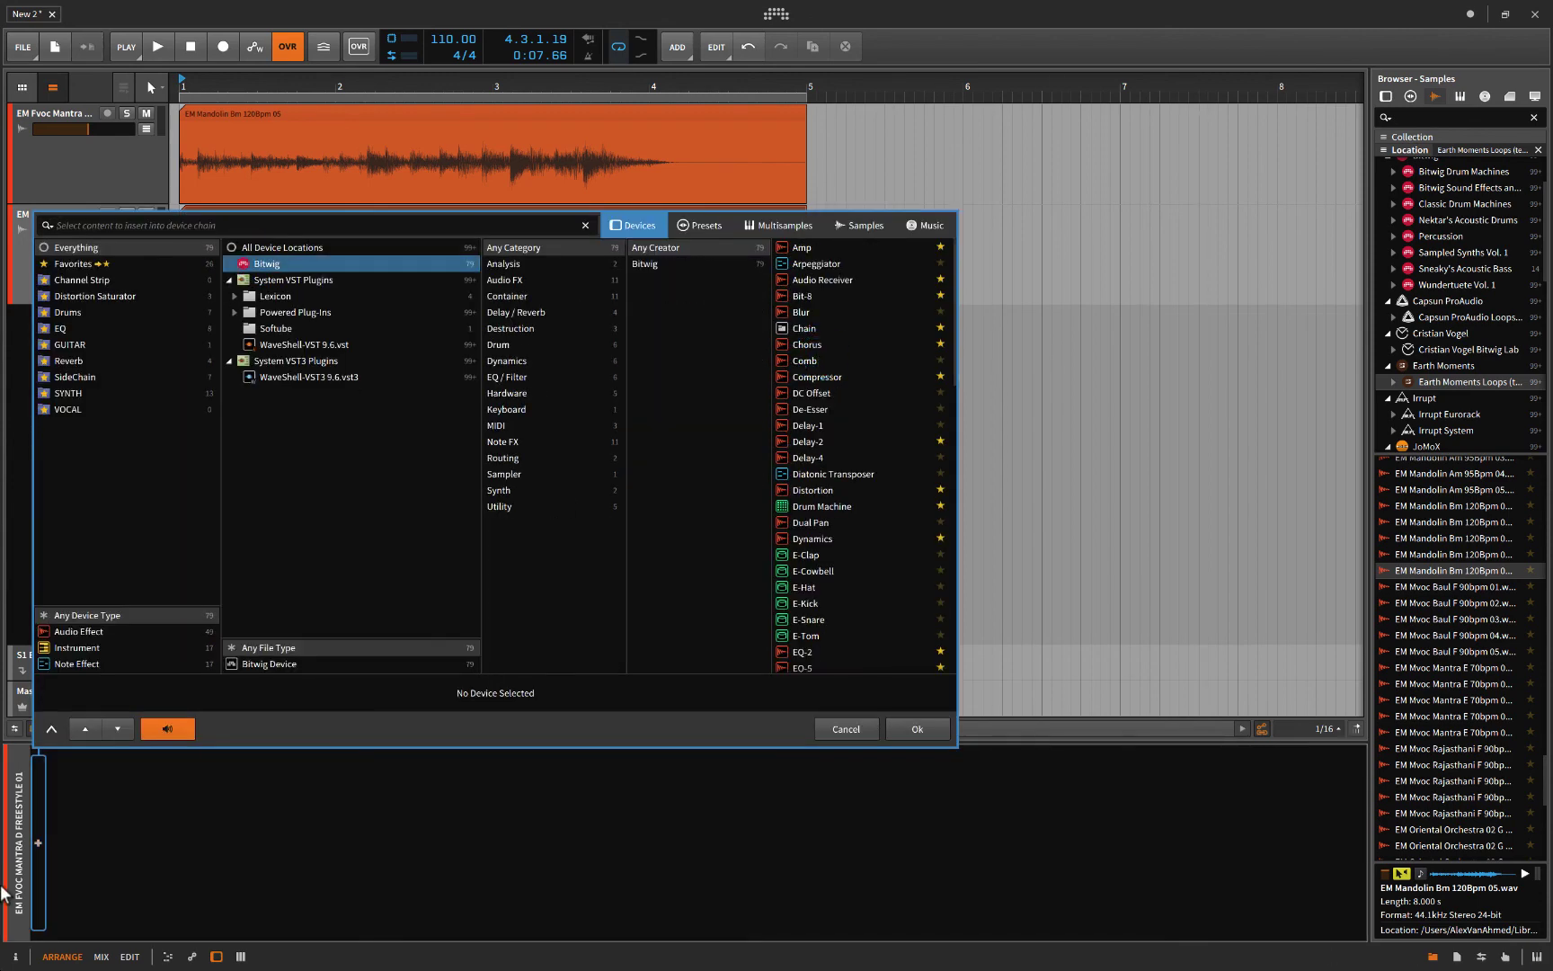
{"action": "double_click", "coordinate": [817, 356]}
Step: Add an Audio Rate modulator to the Comb's first modulator slot
{"action": "left_click", "coordinate": [83, 784]}
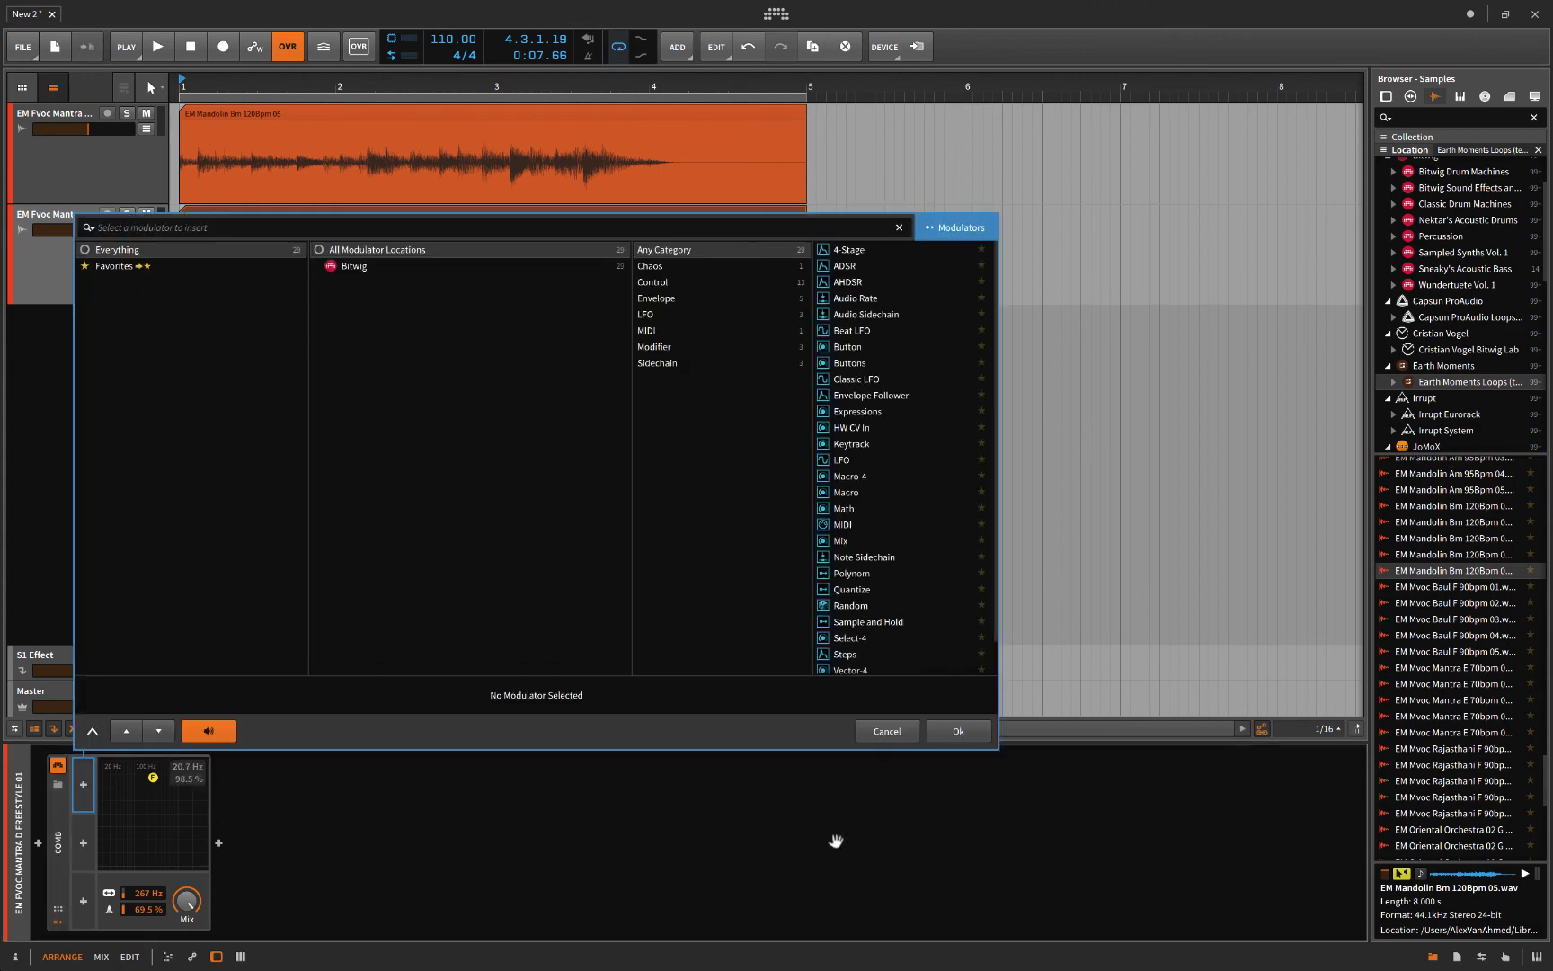
{"action": "left_click", "coordinate": [886, 730]}
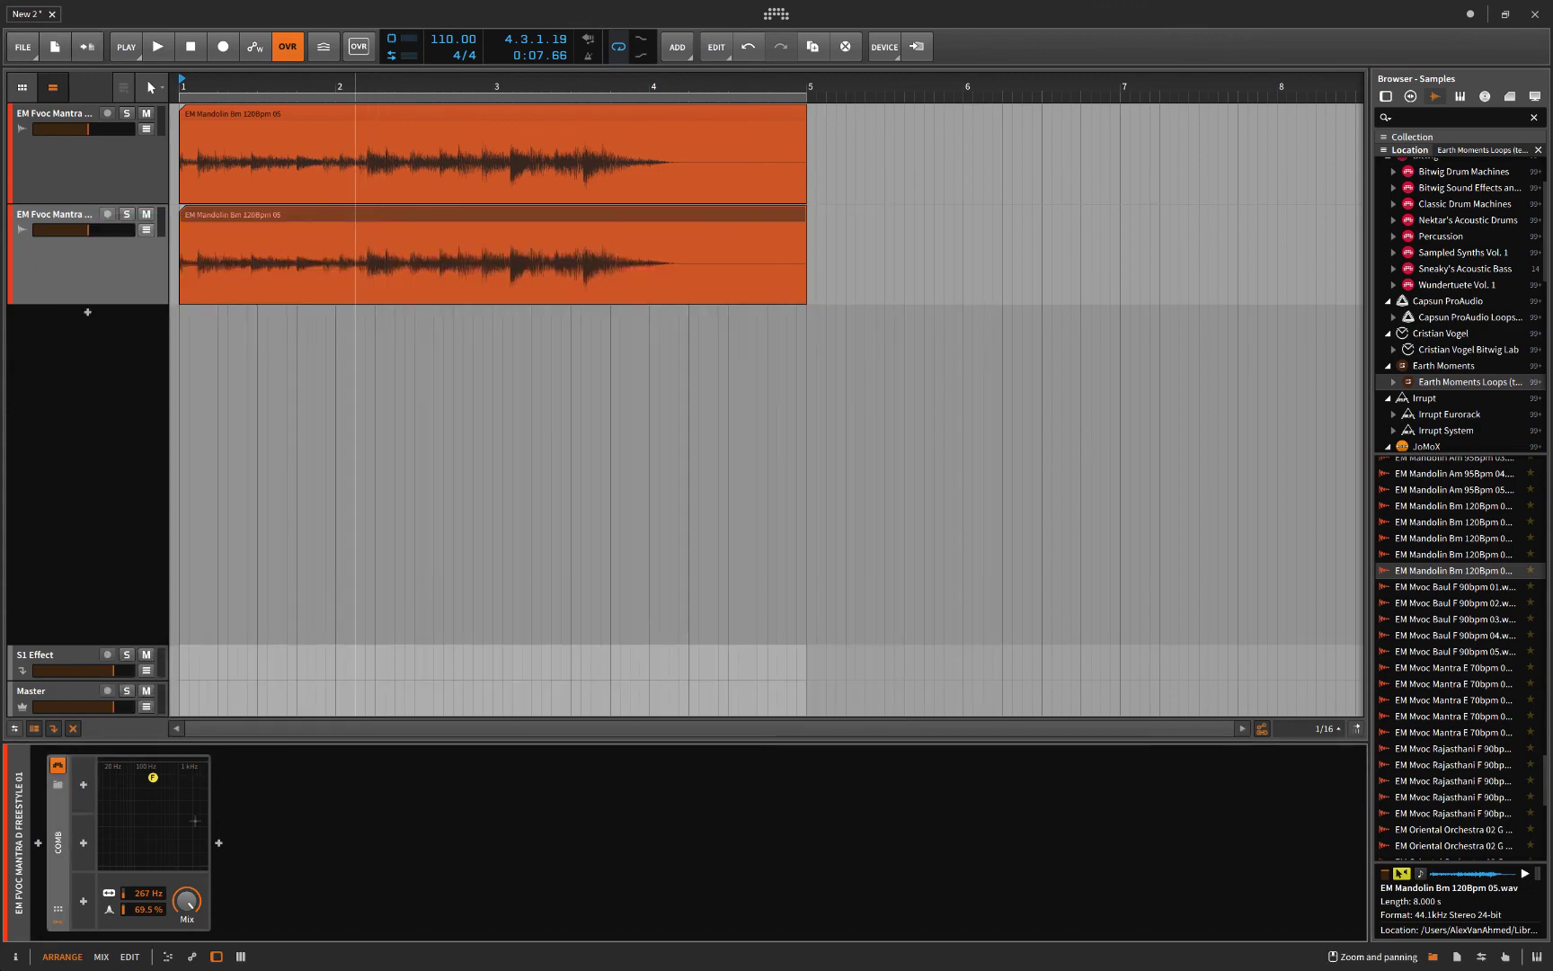
{"action": "left_click", "coordinate": [86, 784]}
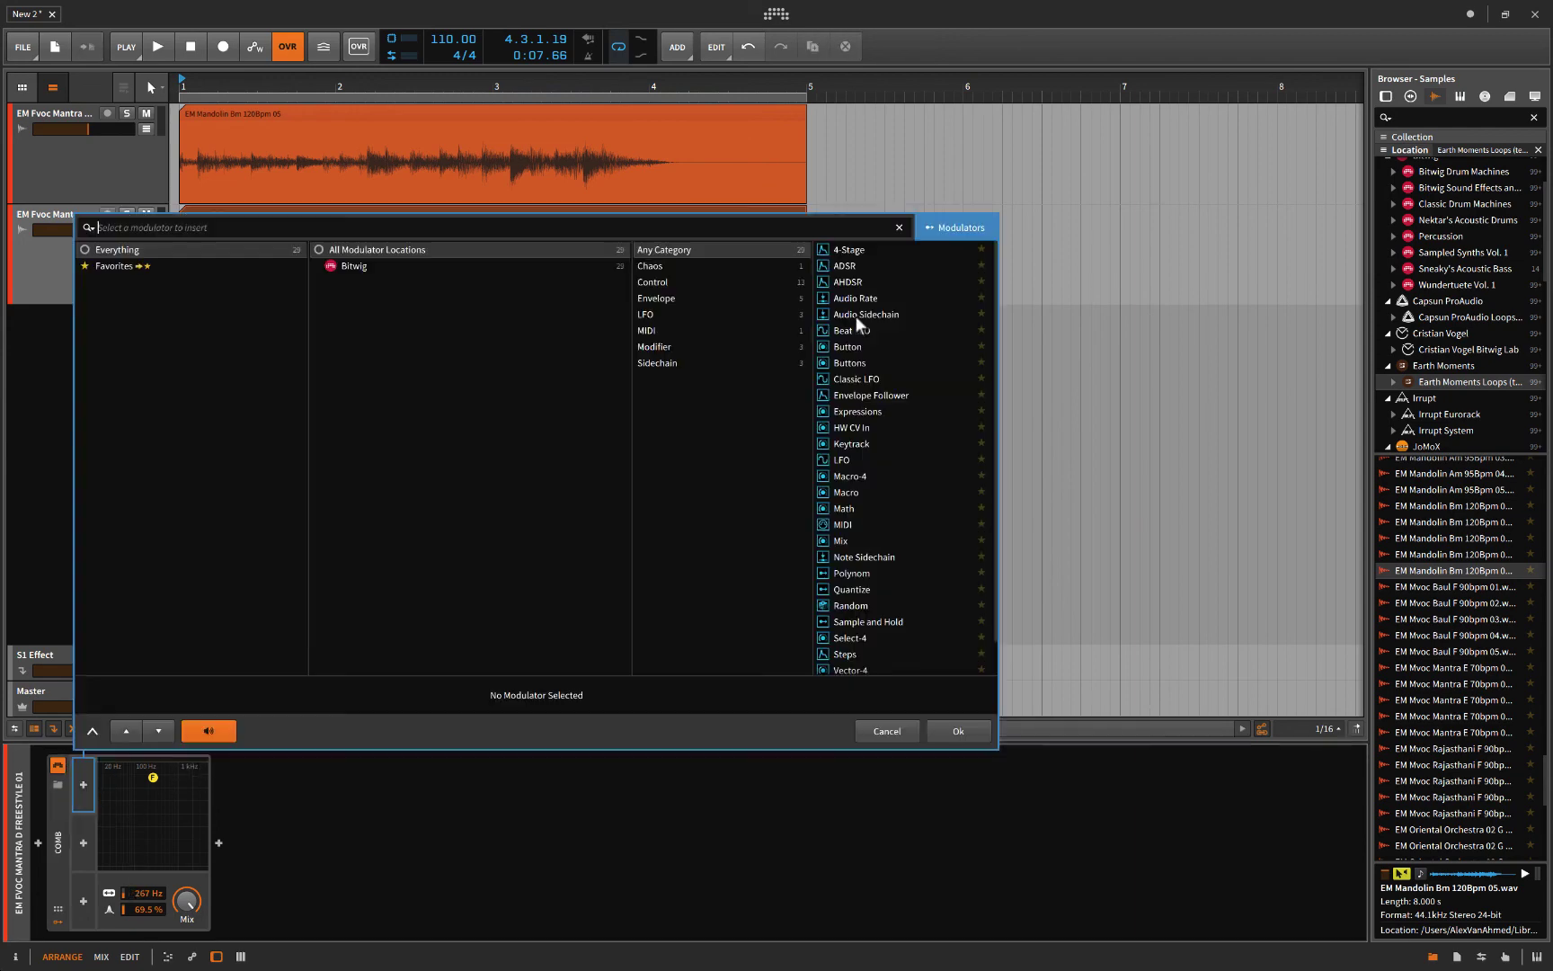
{"action": "left_click", "coordinate": [850, 293]}
{"action": "left_click", "coordinate": [958, 730]}
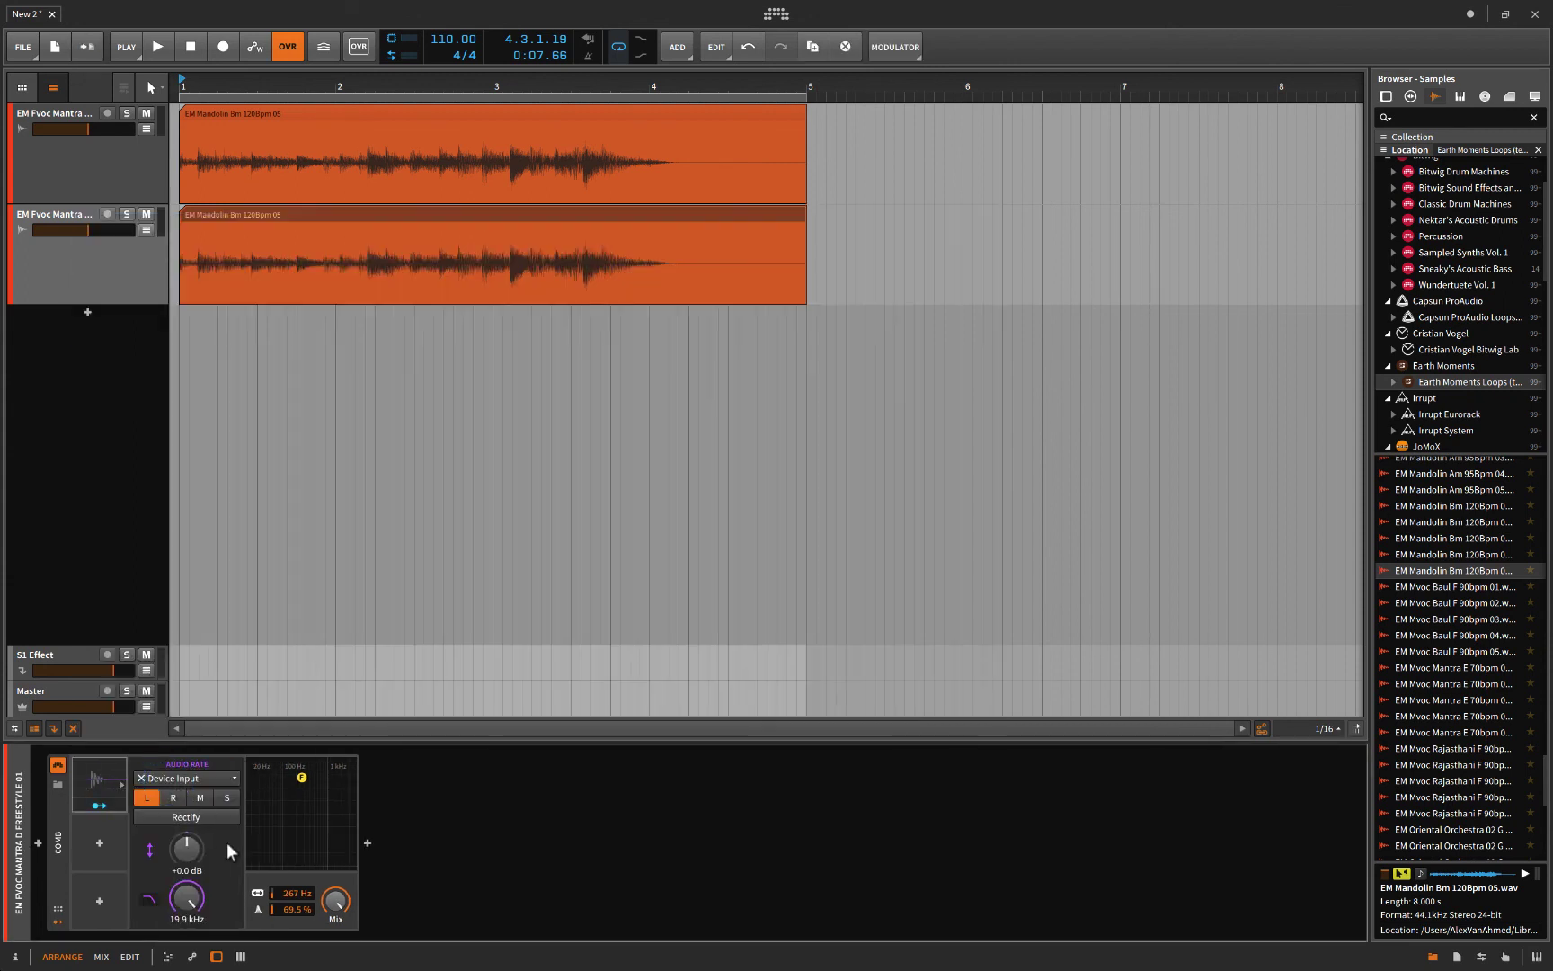
Step: Feed the mantra track's audio into Audio Rate and map it to the Comb's Frequency
{"action": "left_click", "coordinate": [187, 778]}
{"action": "left_click", "coordinate": [473, 838]}
{"action": "left_click", "coordinate": [99, 805]}
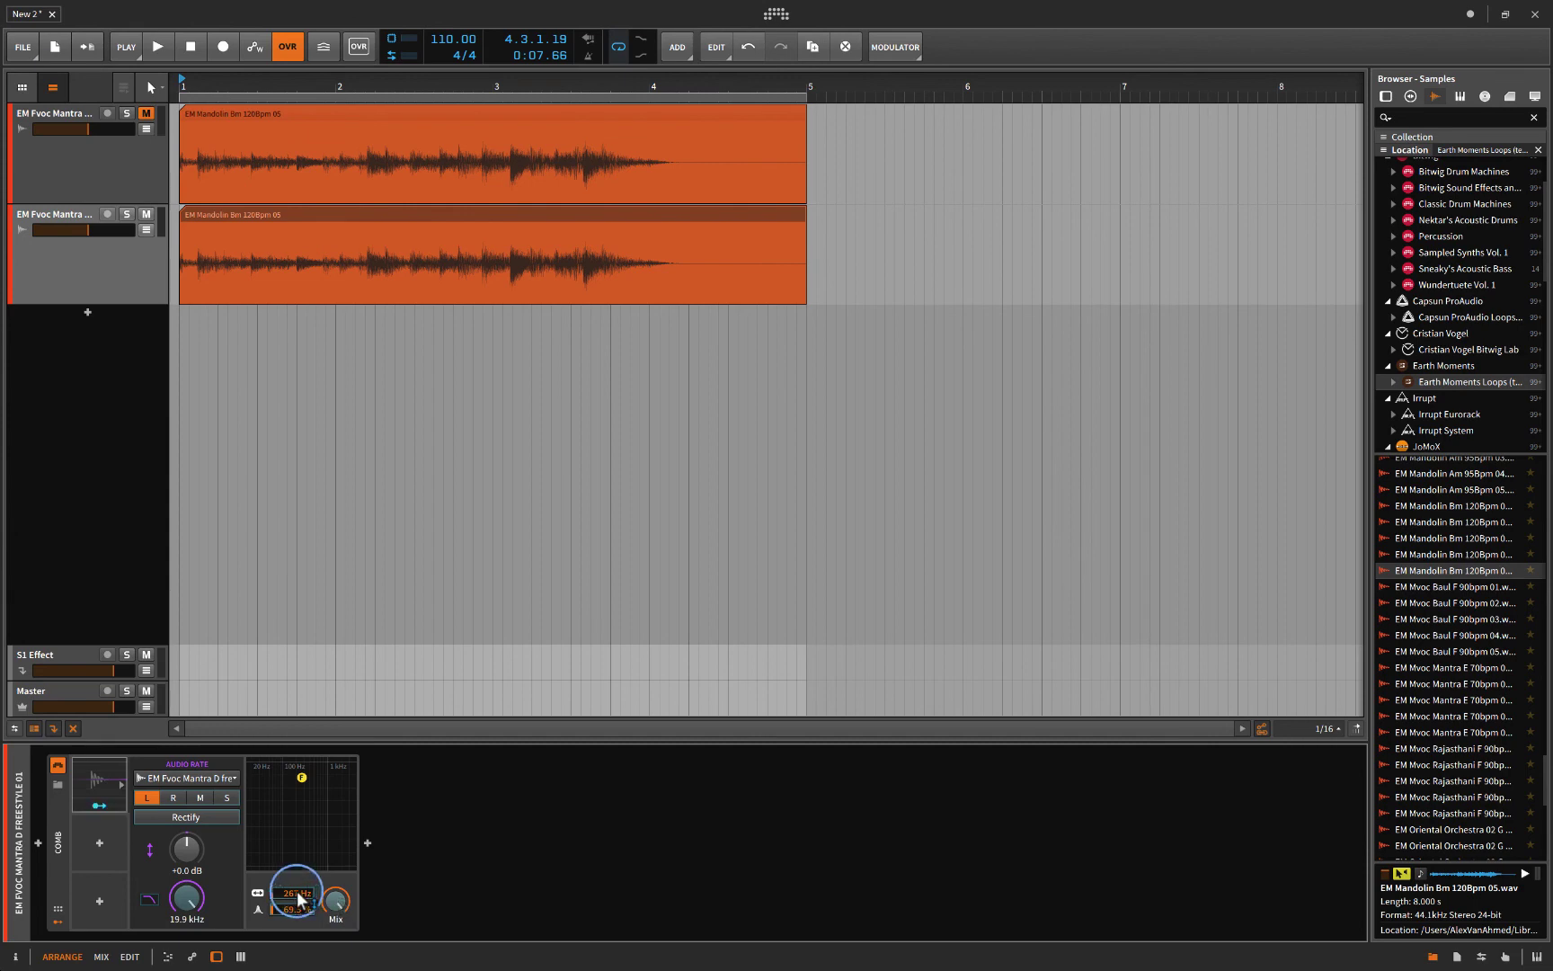
{"action": "left_click_drag", "start_coordinate": [293, 893], "coordinate": [293, 935]}
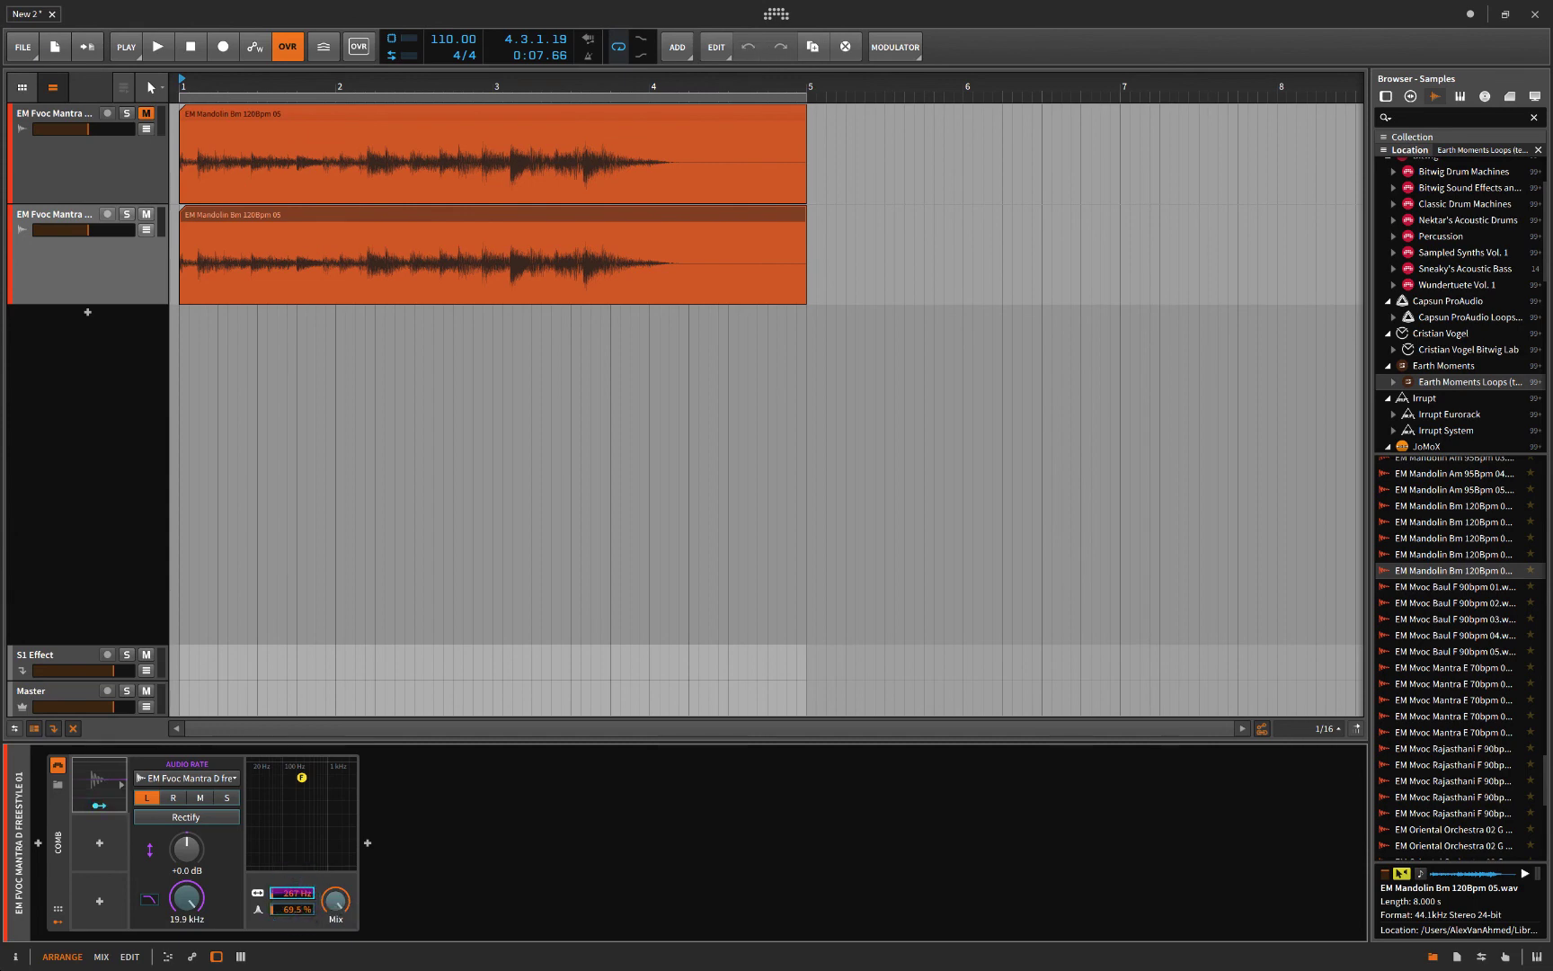
{"action": "left_click", "coordinate": [98, 805]}
Step: Play back to audition the audio-rate comb, then select the Comb device
{"action": "key", "text": "space"}
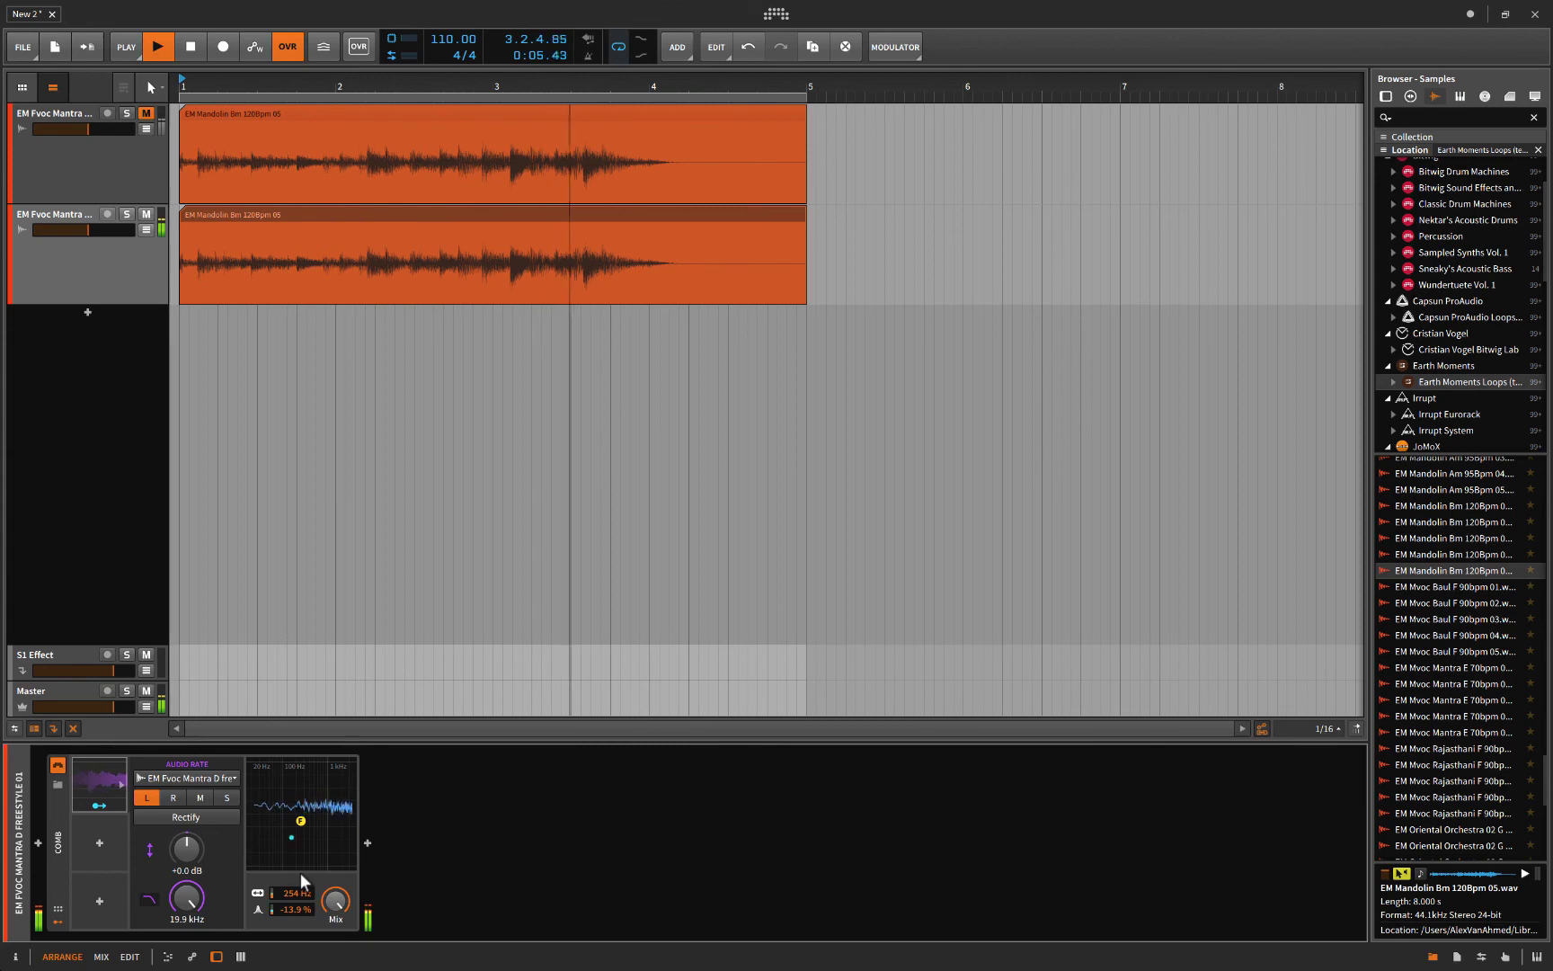
{"action": "key", "text": "space"}
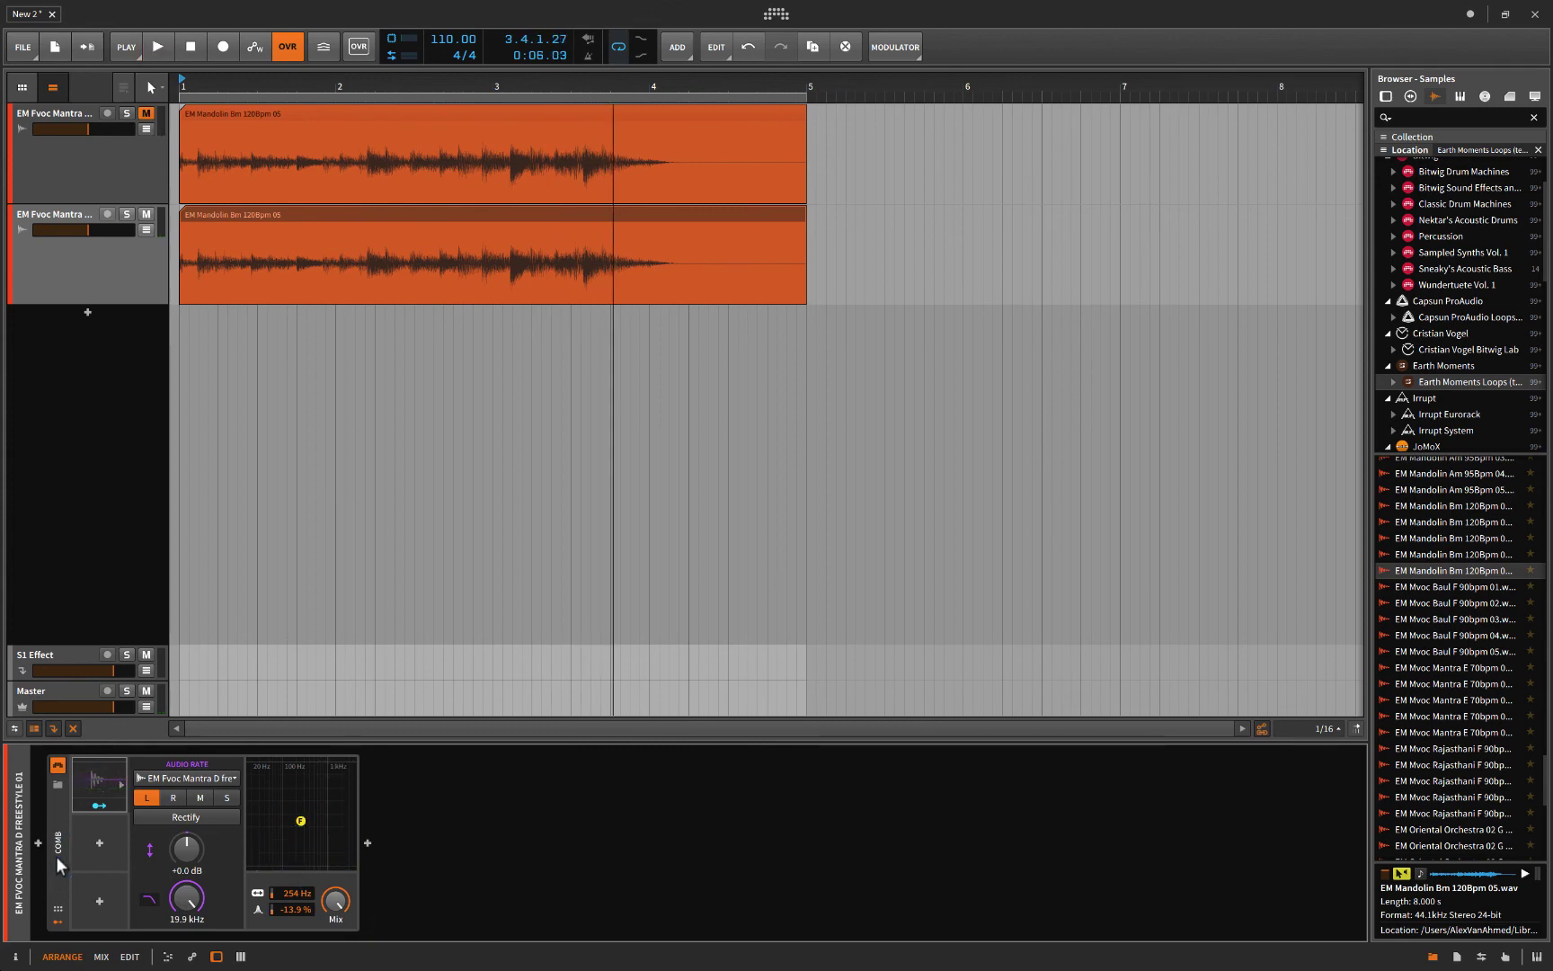
{"action": "left_click", "coordinate": [55, 855]}
{"action": "key", "text": "Delete"}
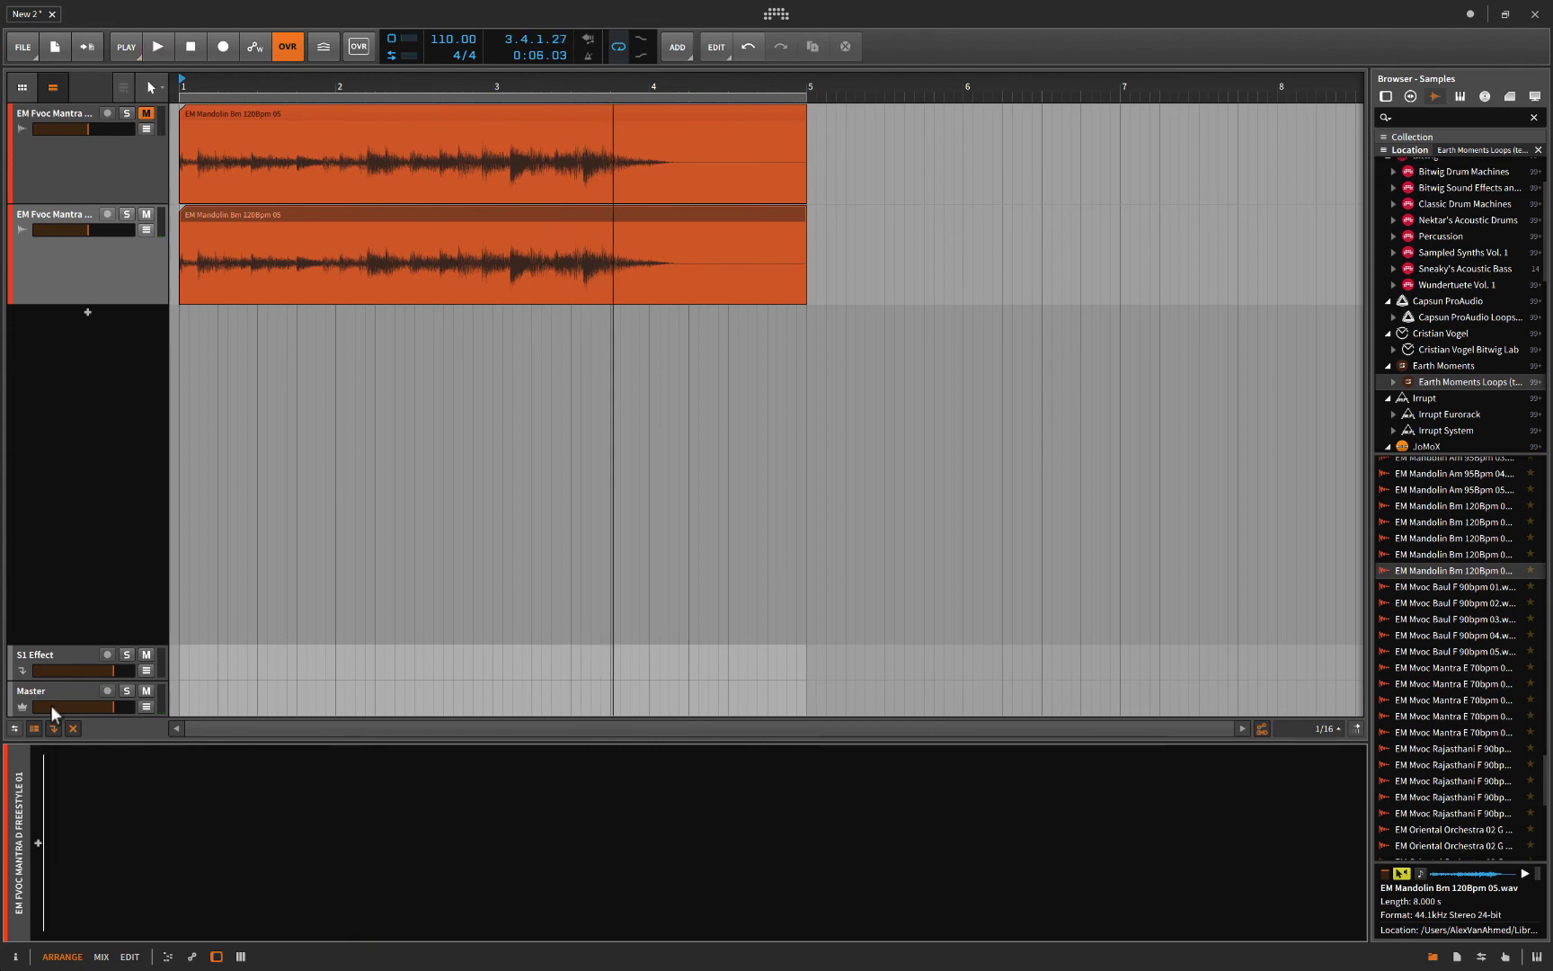
{"action": "left_click", "coordinate": [61, 536]}
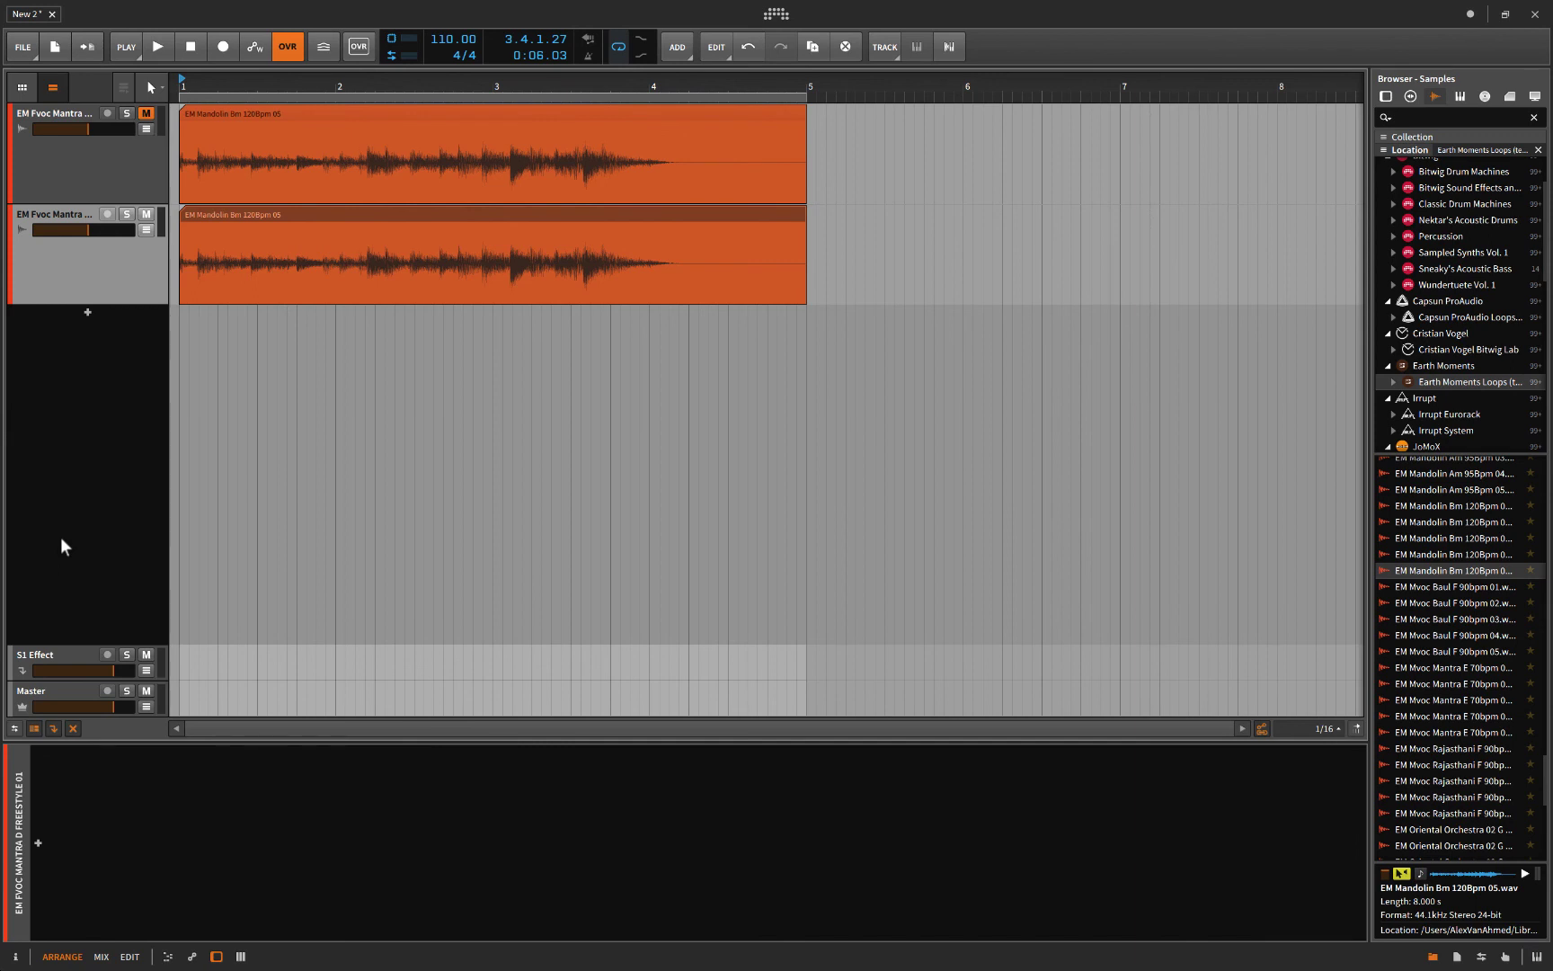